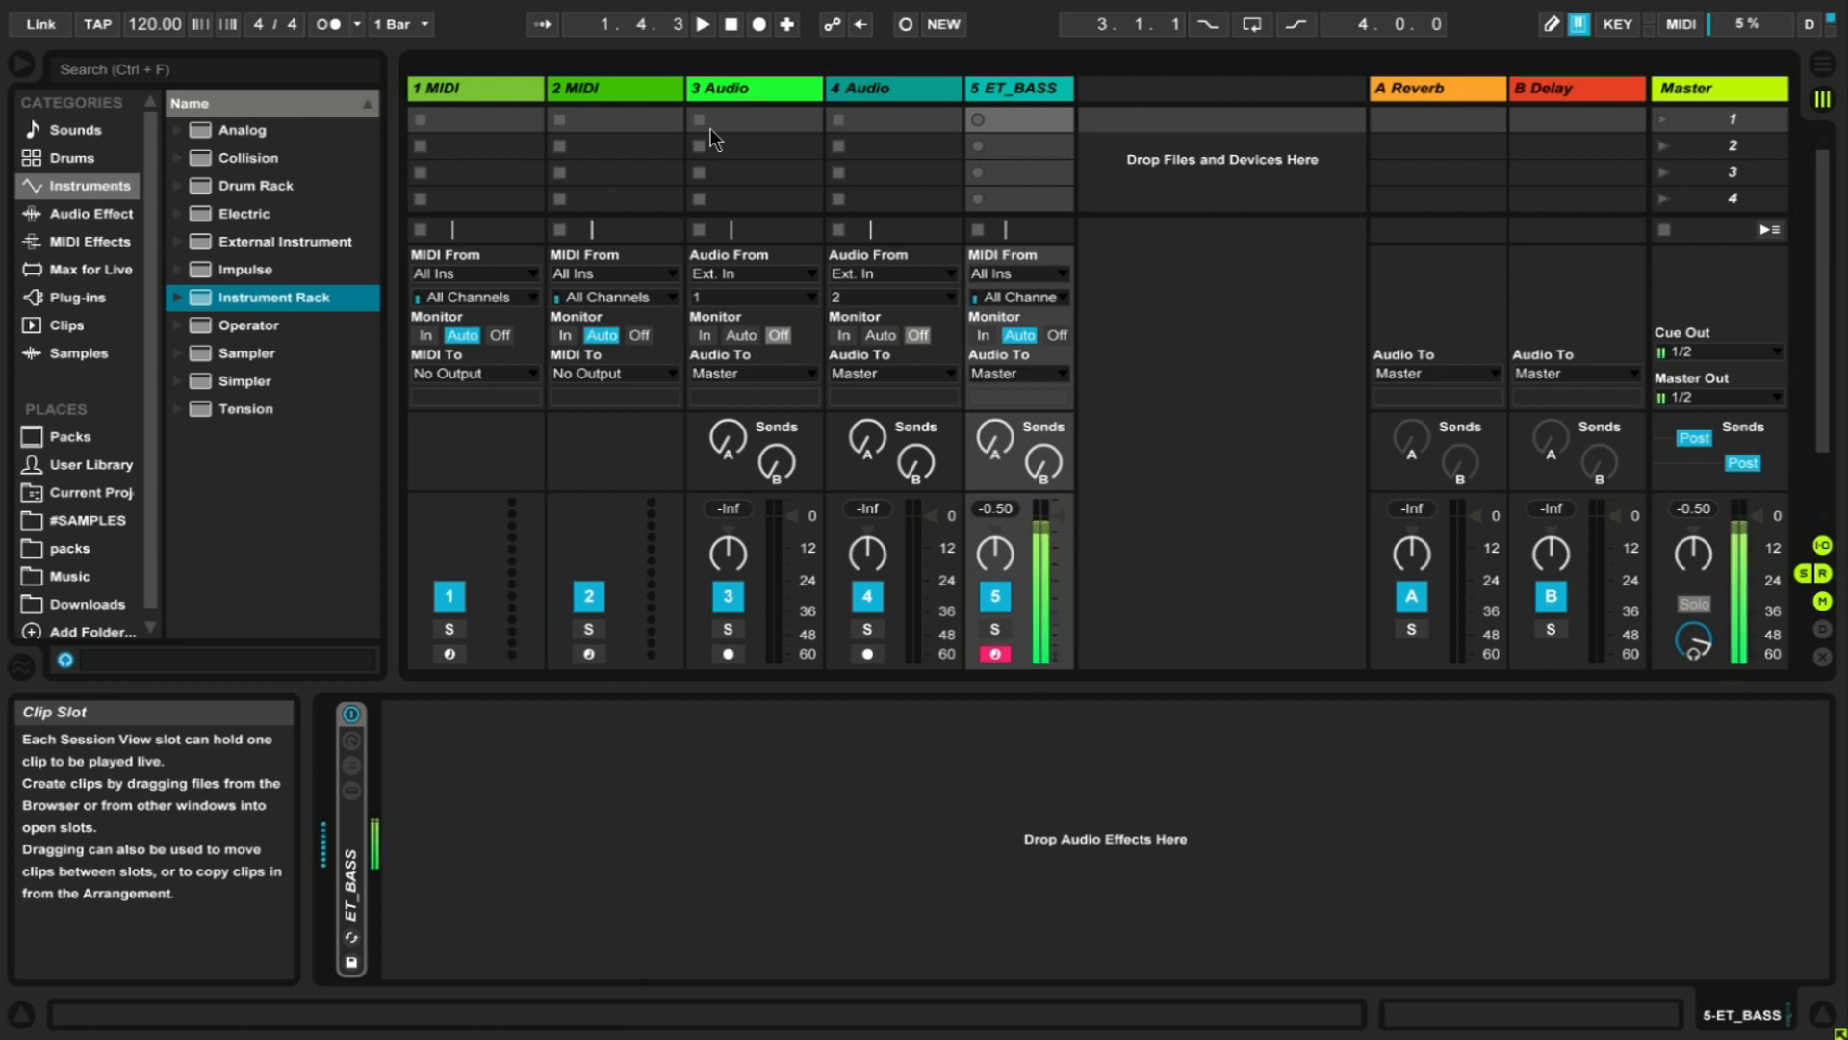
- Expand the ET_BASS rack to view its devices, and collapse it again
click(347, 852)
double_click(347, 852)
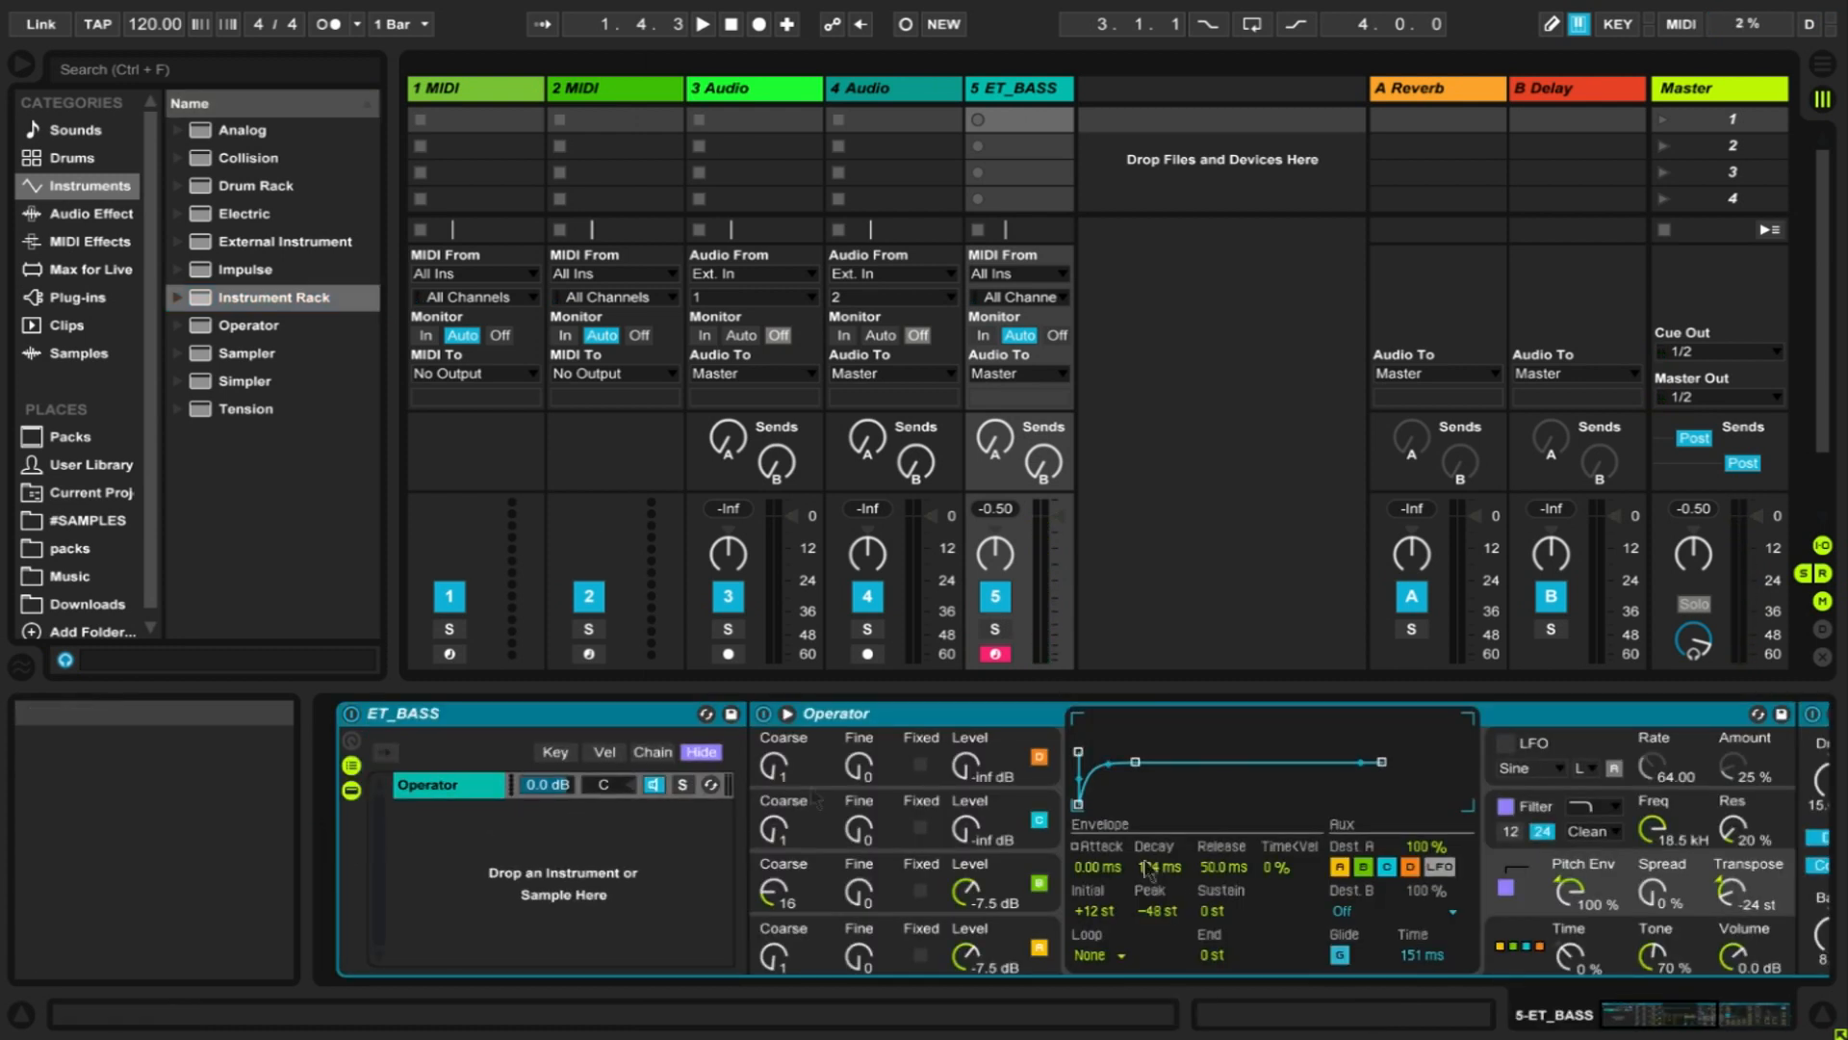
double_click(477, 715)
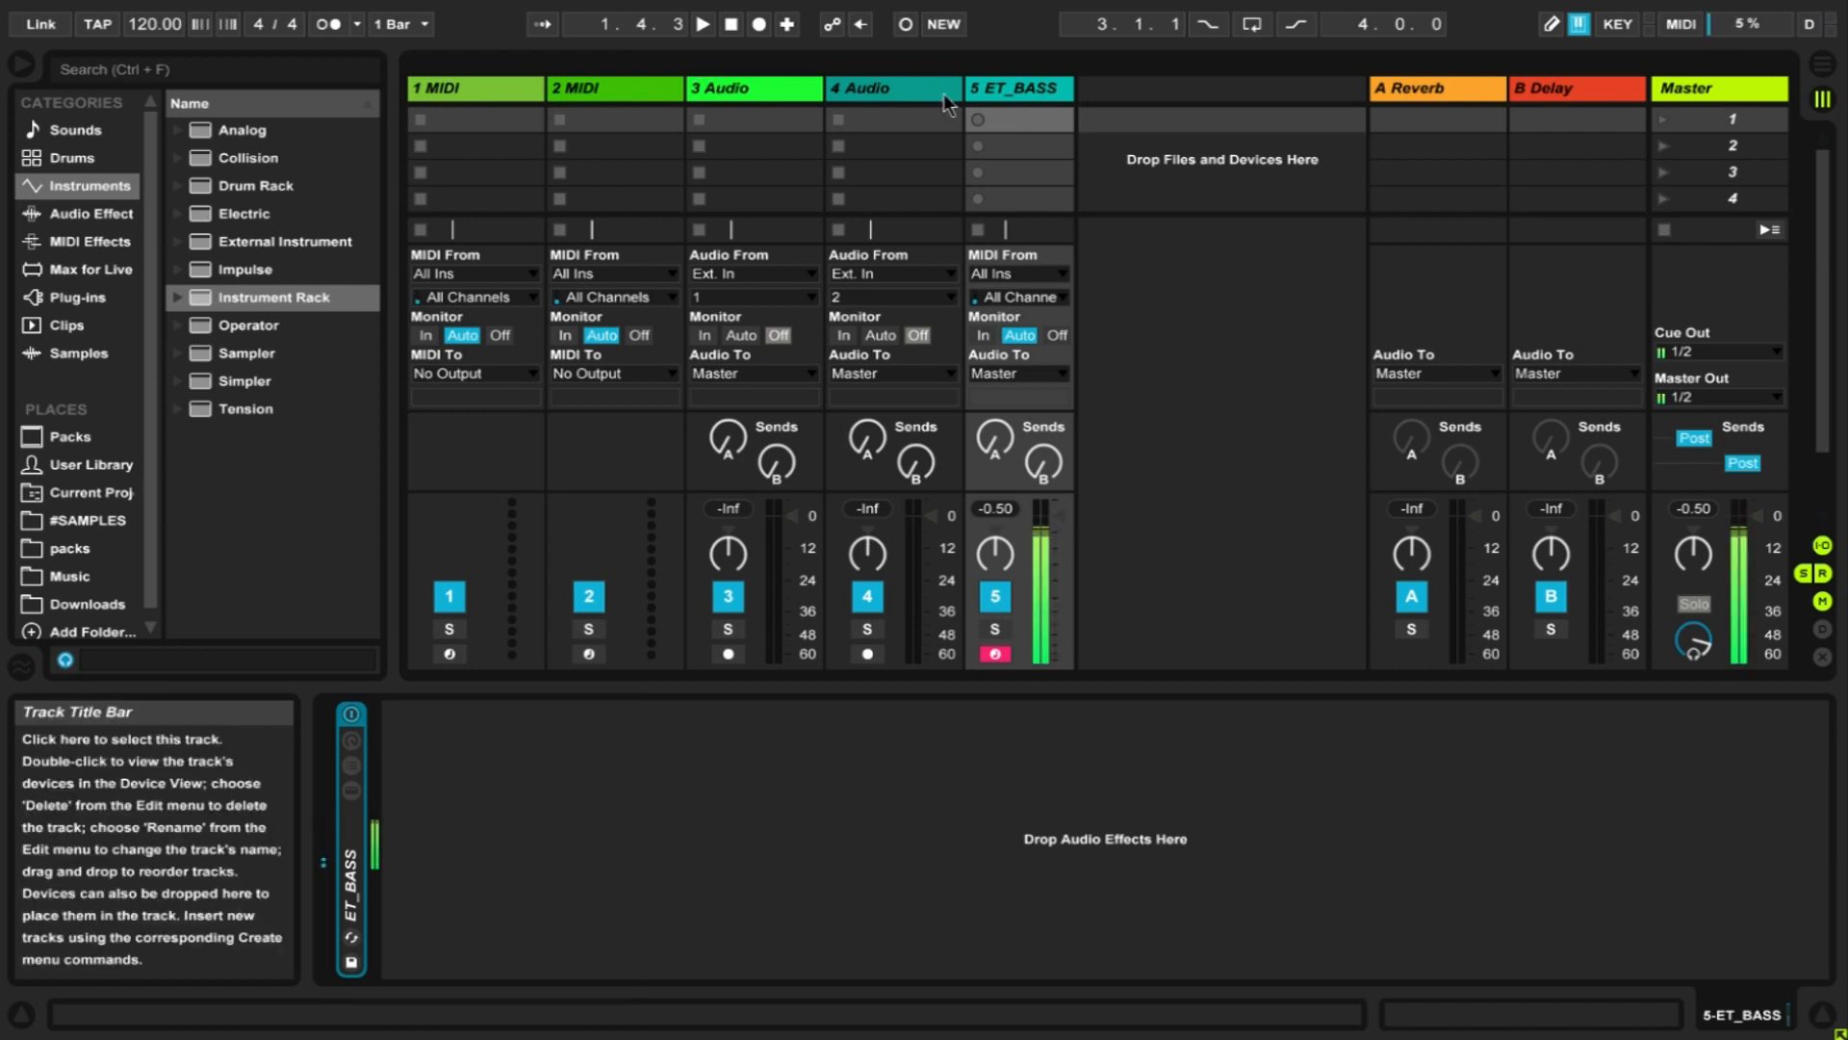
- Add a new empty MIDI track after ET_BASS and delete the ET_BASS track
double_click(1189, 315)
click(1049, 92)
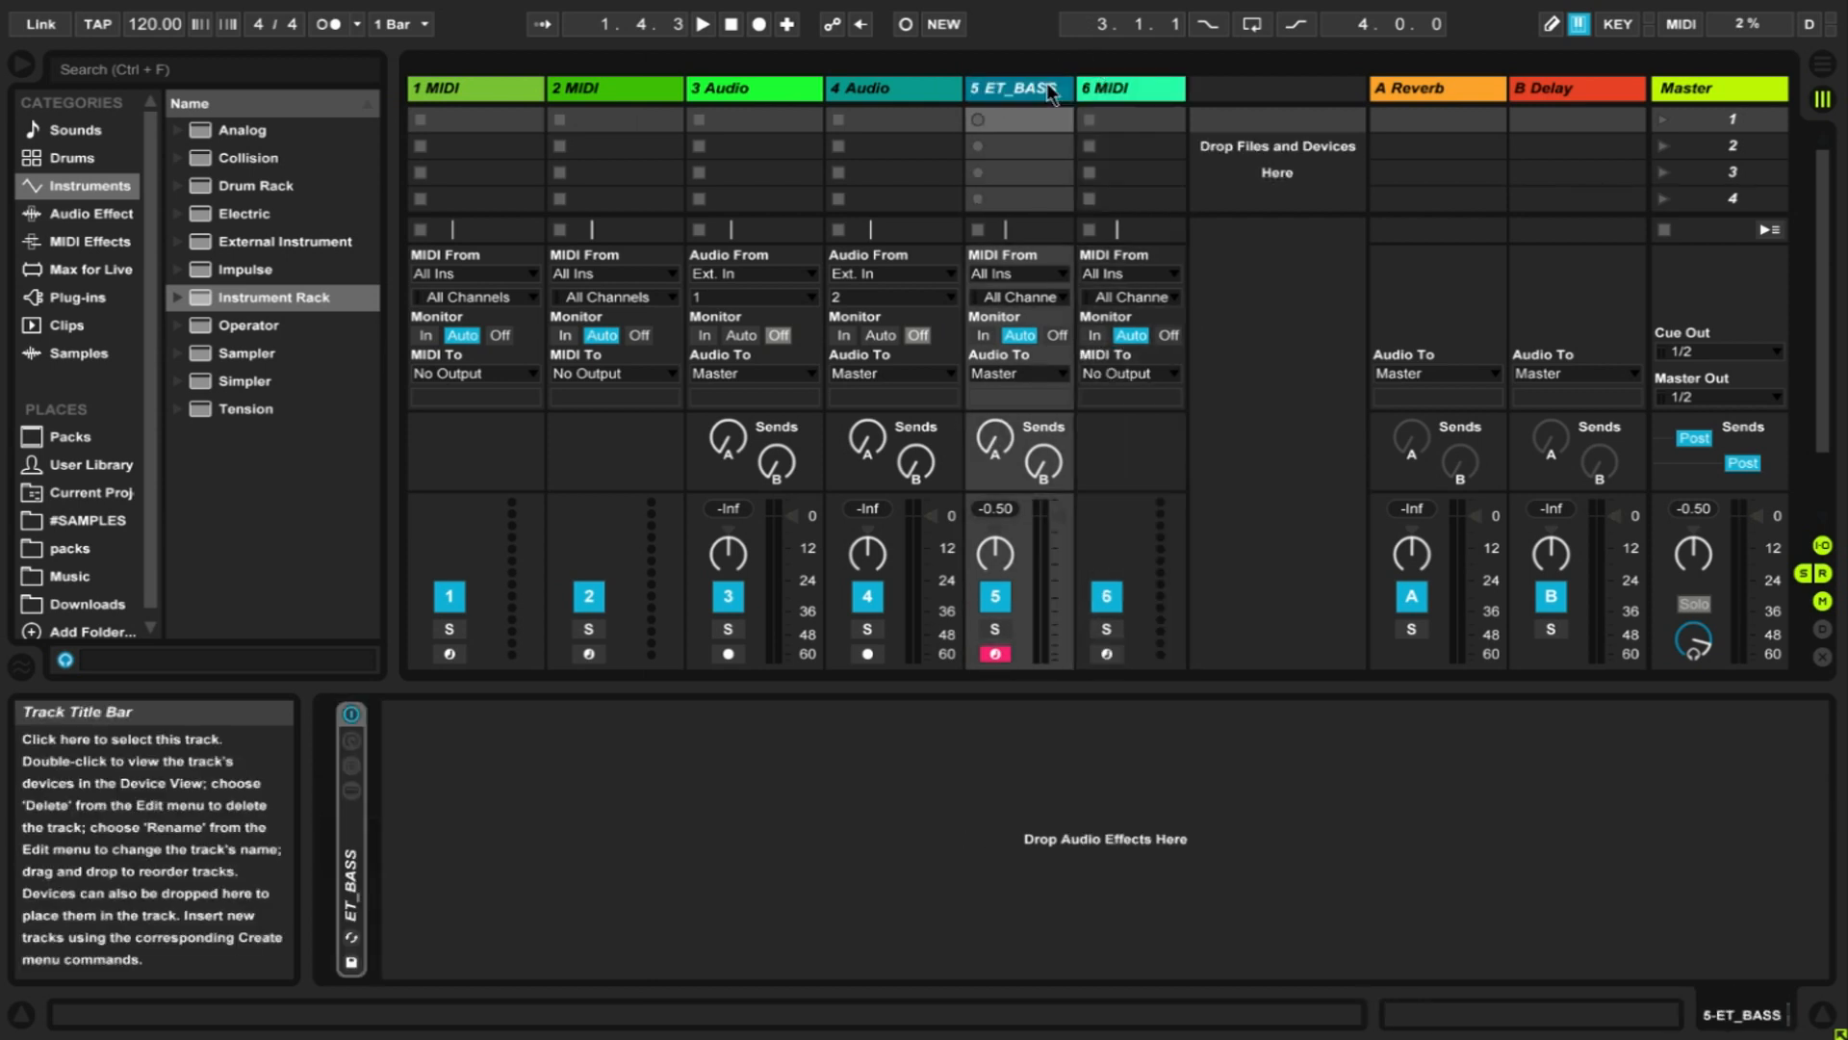
key(Delete)
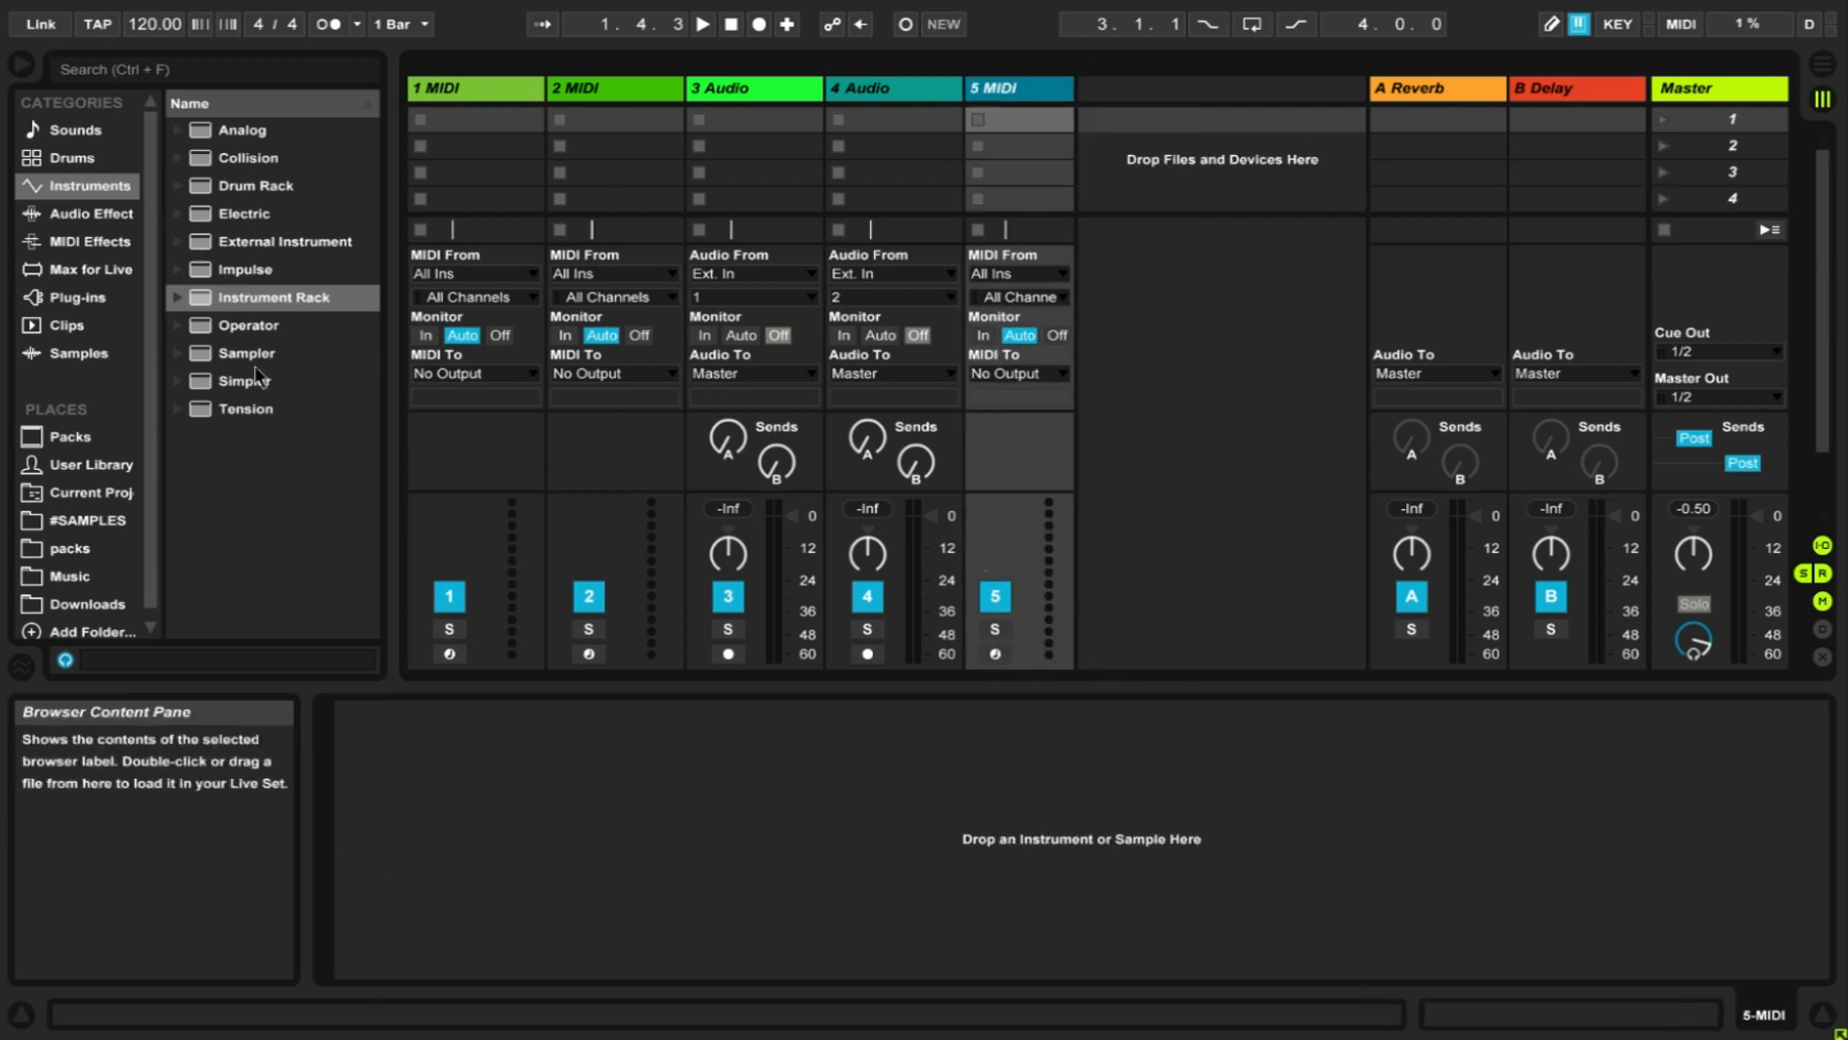
- Load the Operator instrument onto the new MIDI track and set its transpose to -24 st
double_click(248, 326)
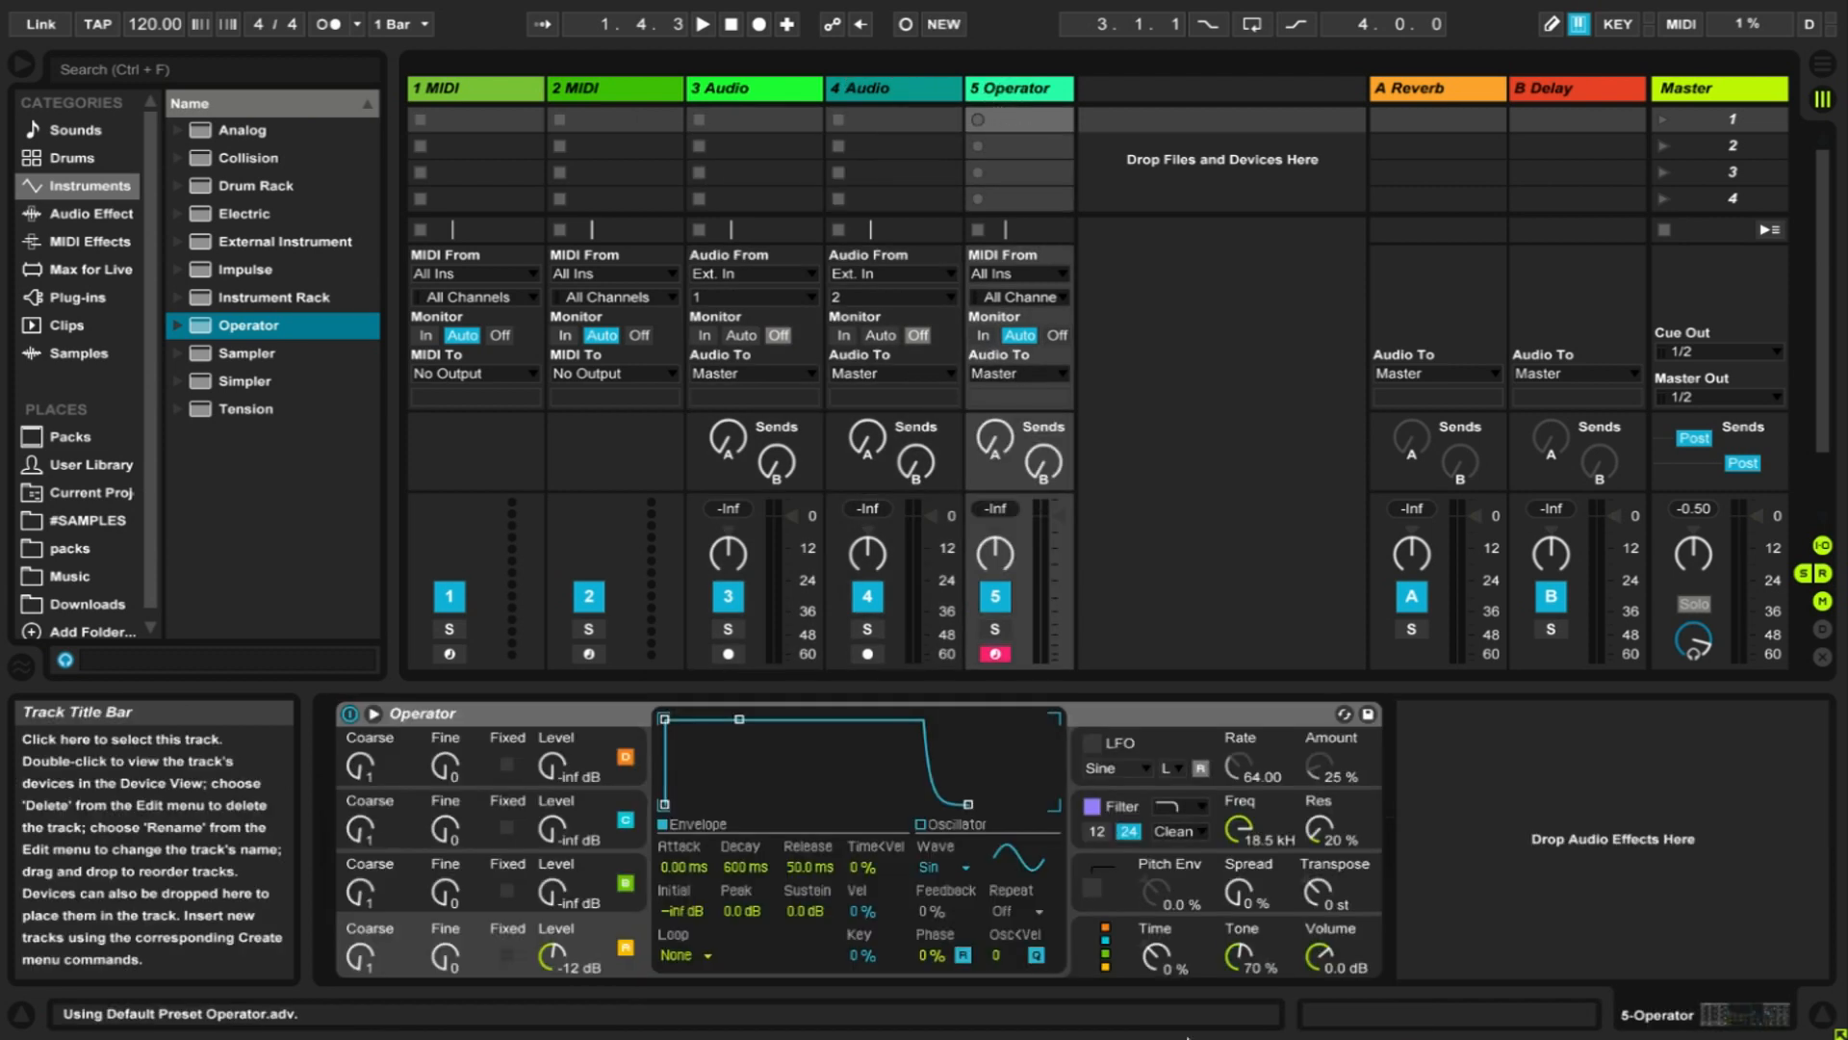
click(1321, 892)
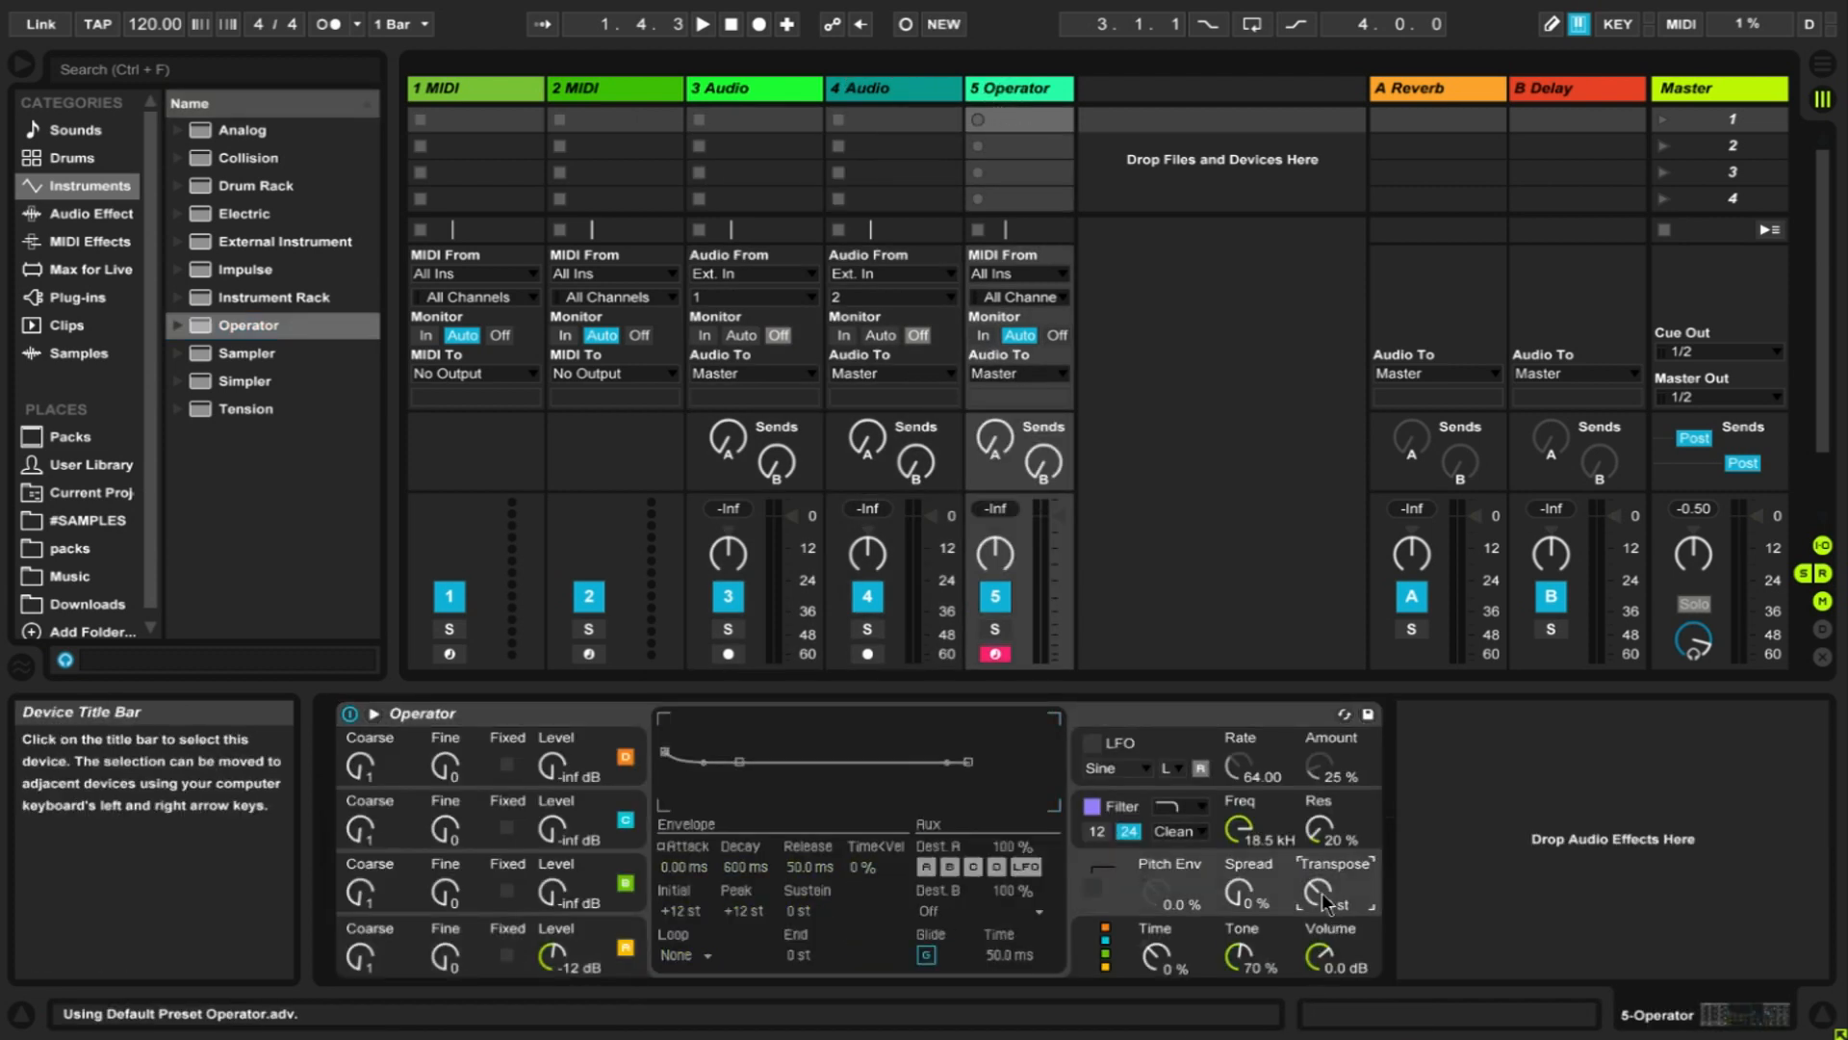
text(-12)
key(Return)
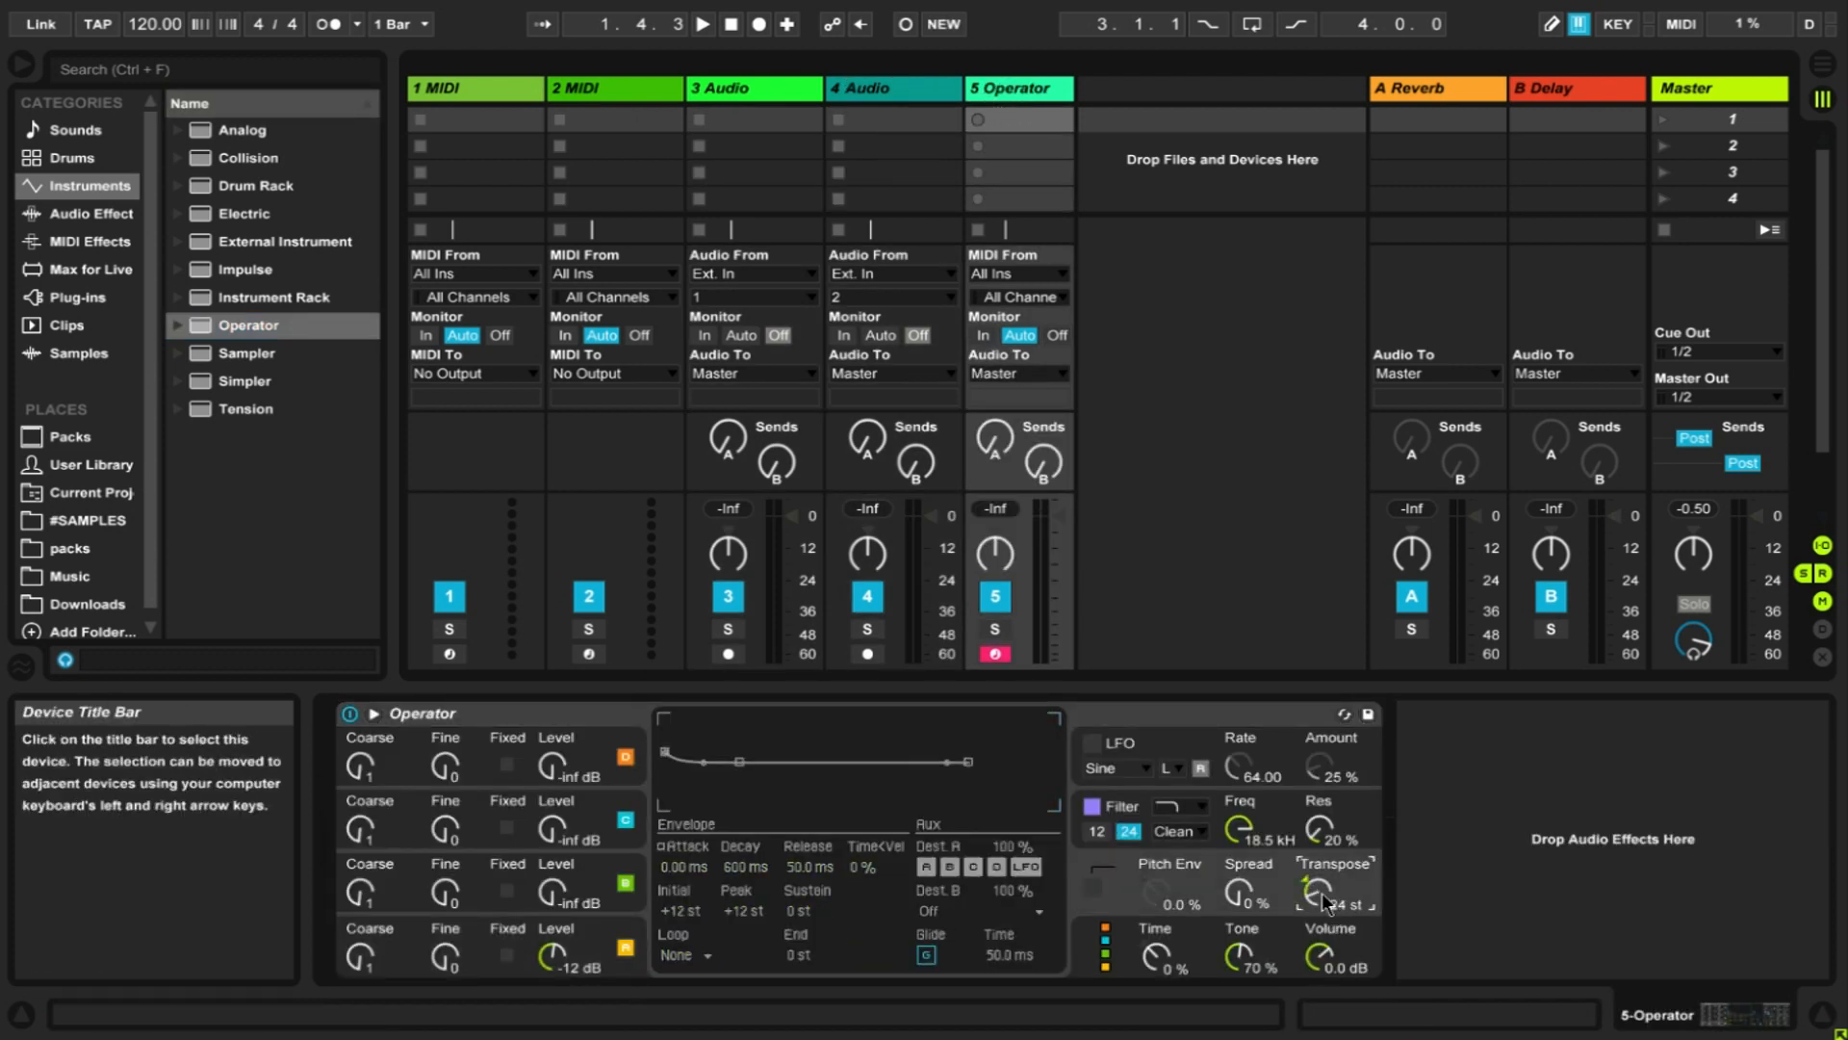
- Play a test note and set the level of Operator's oscillator B to -12 dB
key(a)
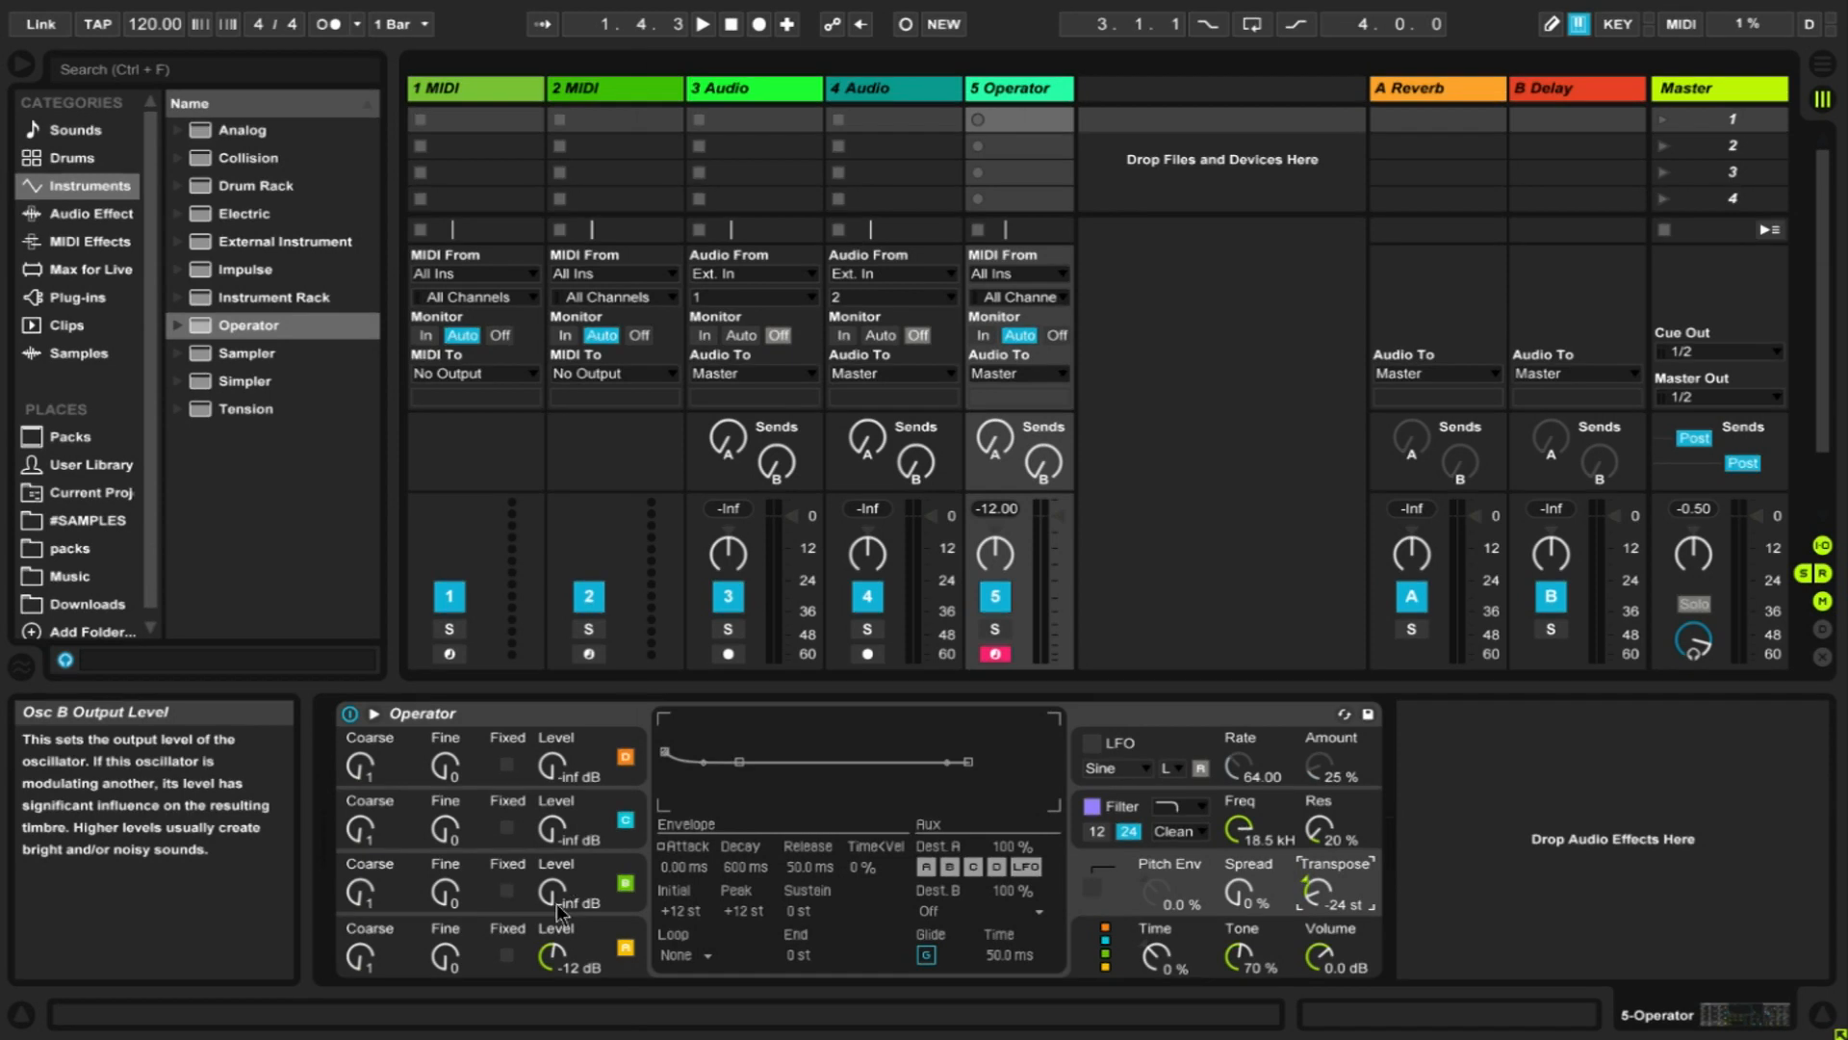
mouse_move(558, 908)
mouse_down()
mouse_move(557, 881)
mouse_move(557, 902)
mouse_up()
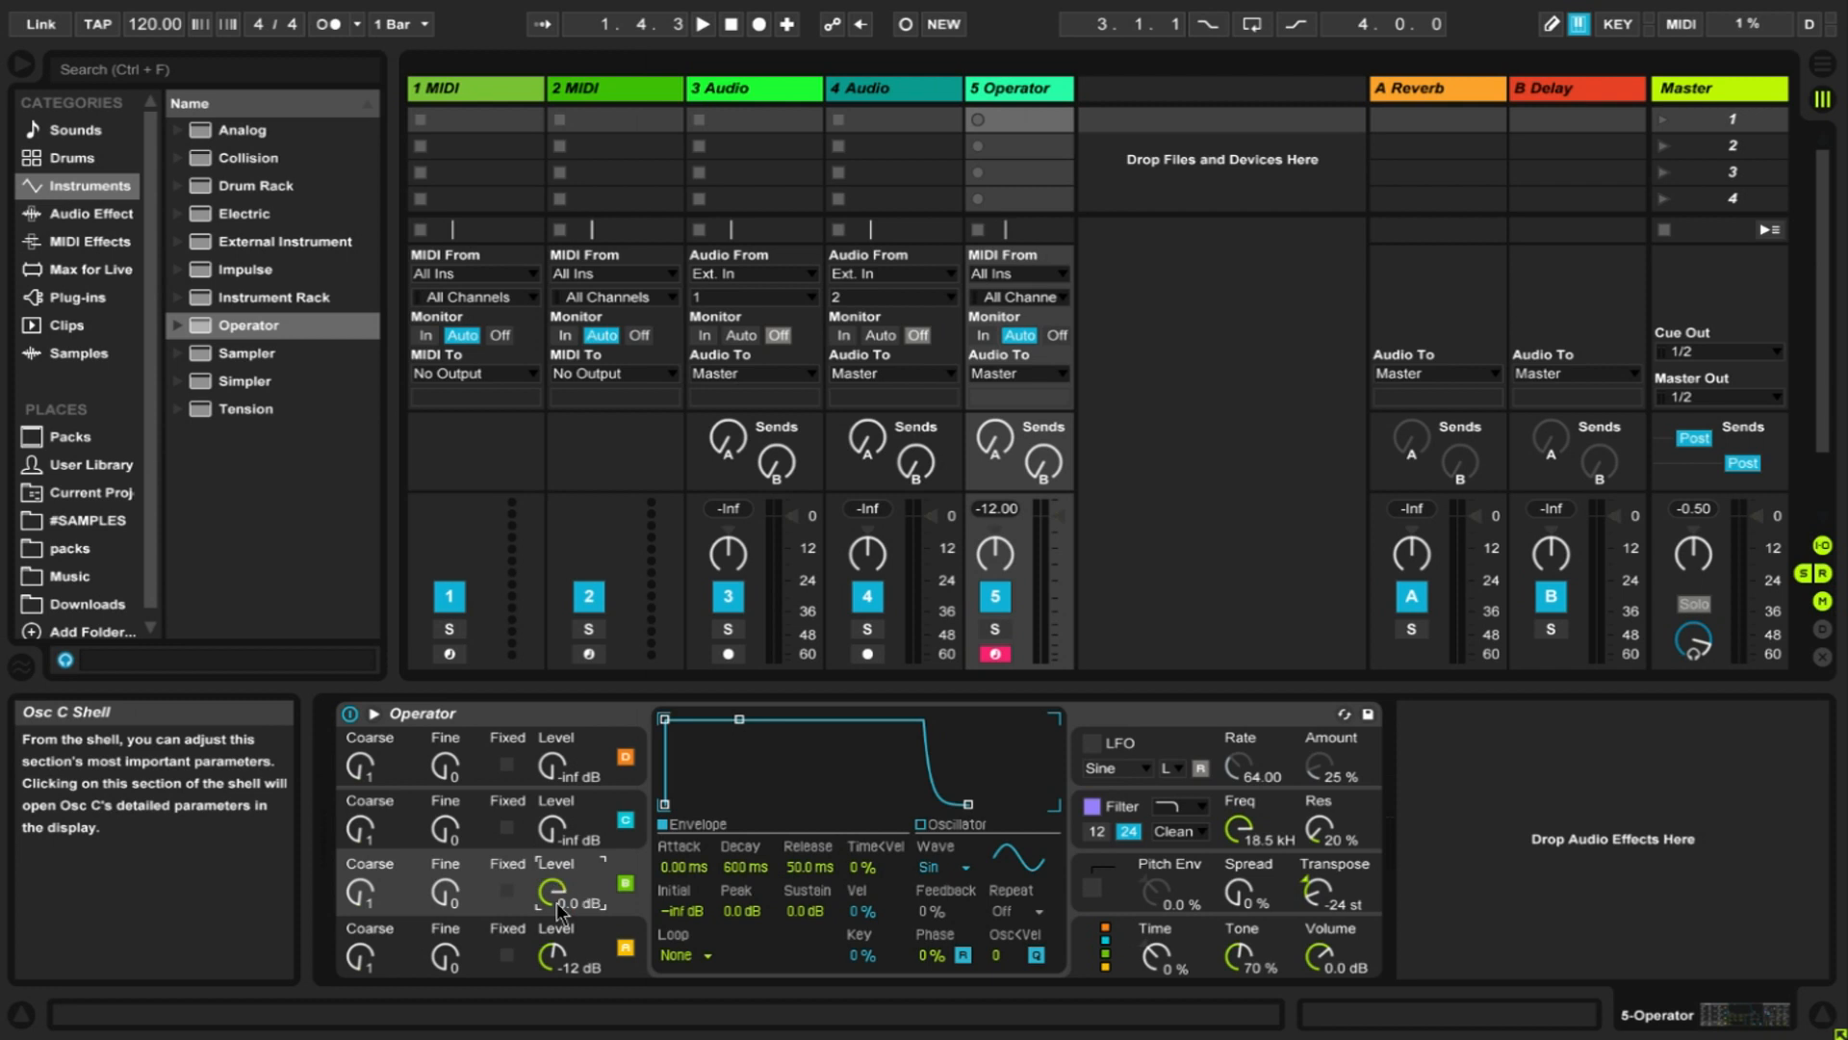
text(-12)
- Choose Operator's algorithm with all four oscillators side by side in parallel, and set oscillator B's coarse tuning to 16
click(1107, 963)
click(1026, 734)
click(684, 737)
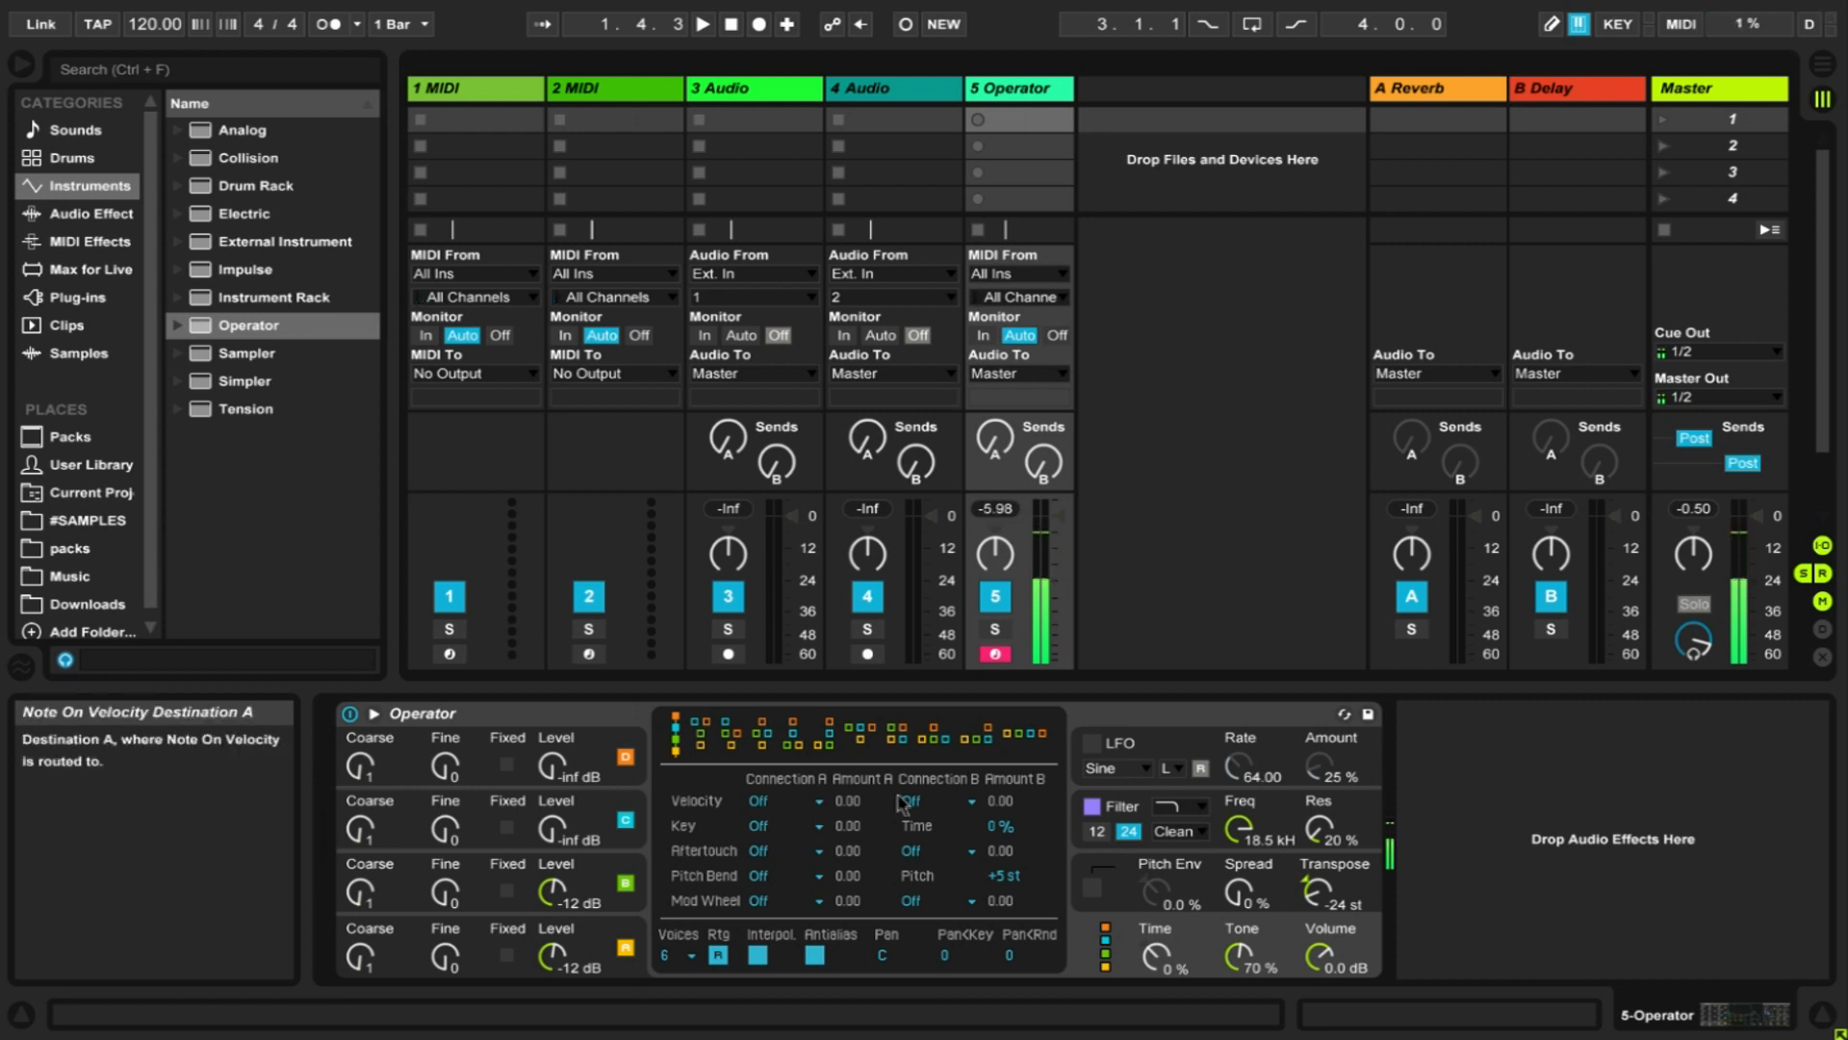
click(1035, 740)
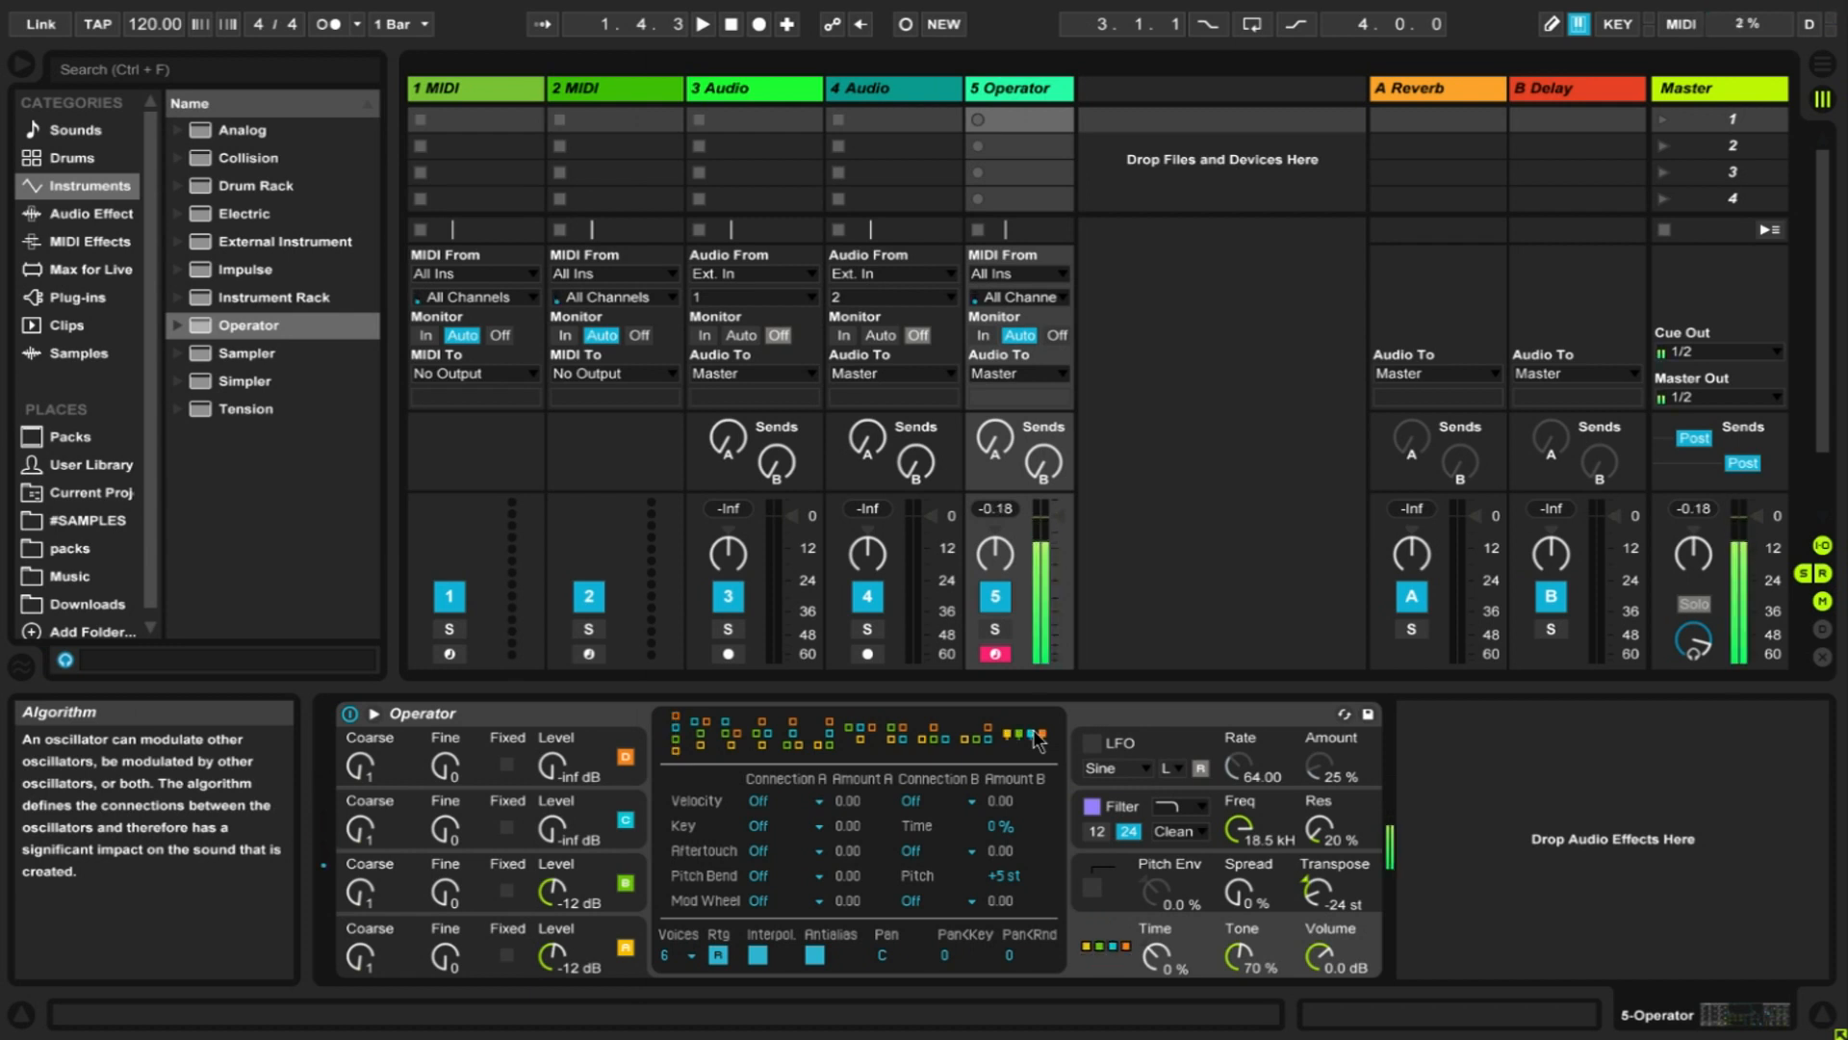
click(371, 897)
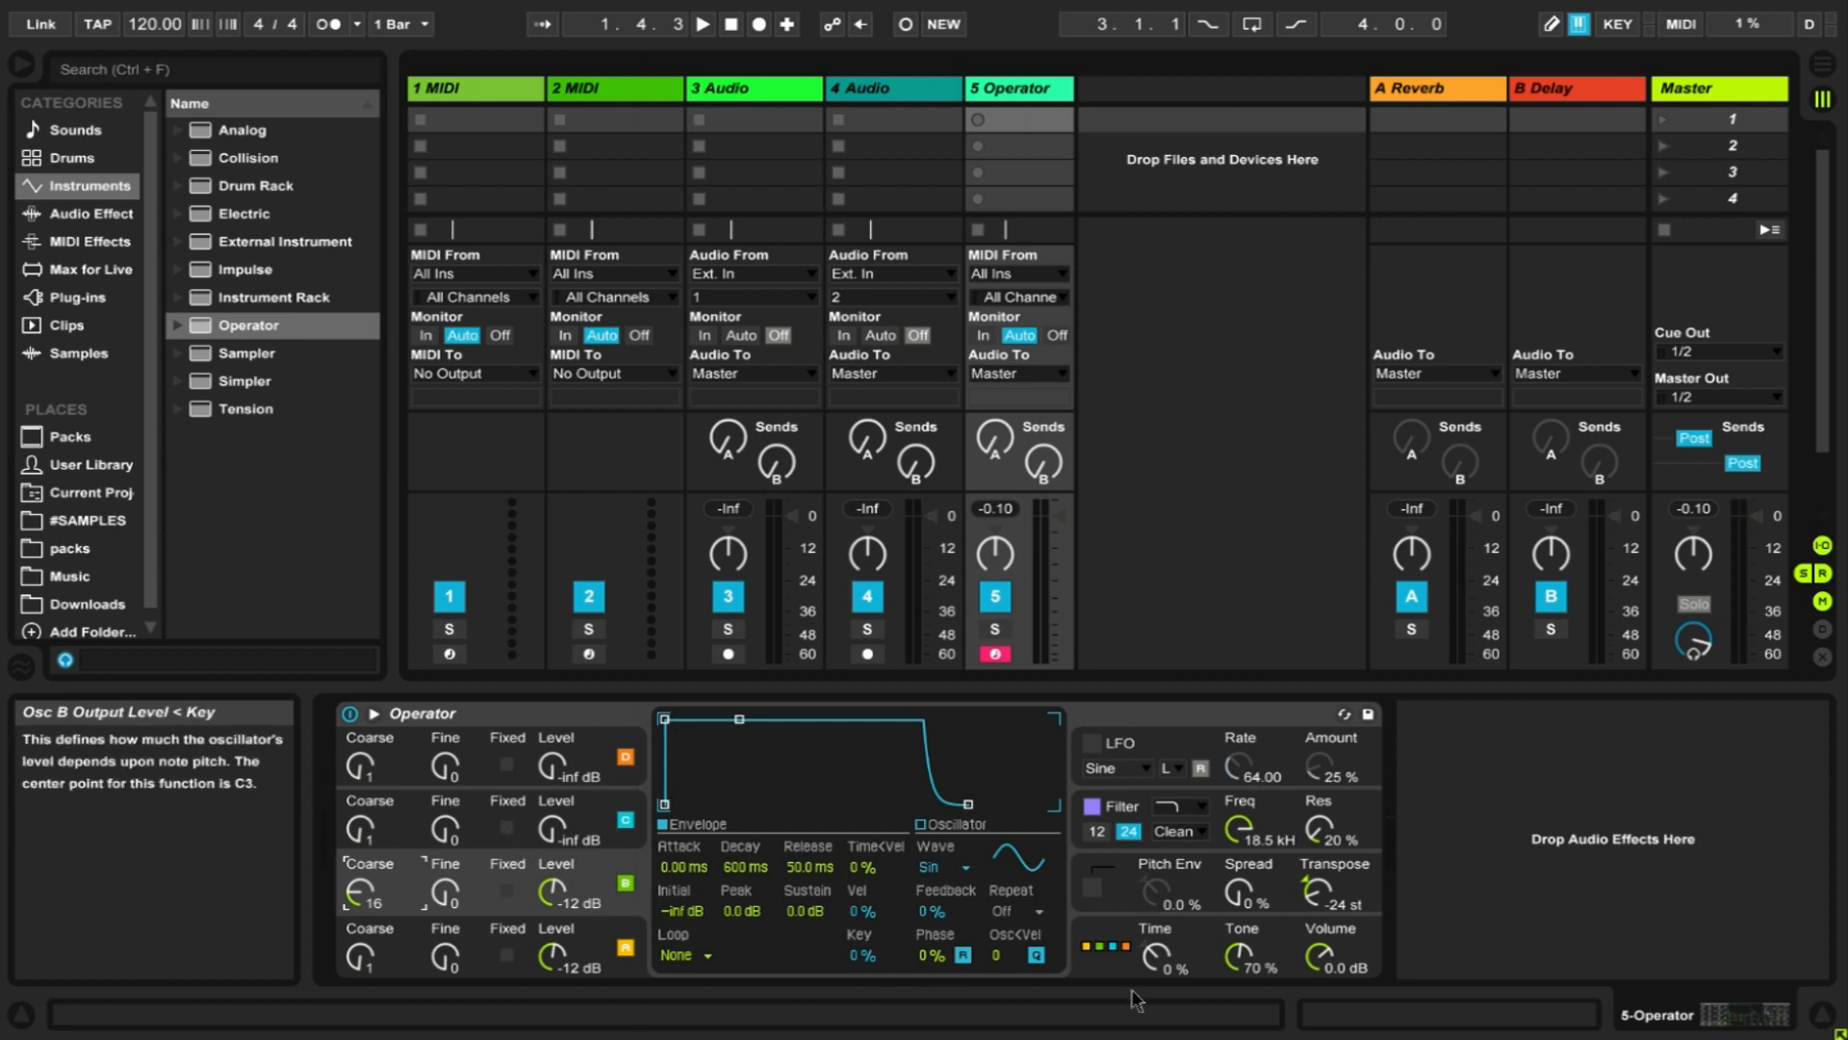
- Enable Operator's pitch envelope and raise its amount to 76 %
click(1144, 871)
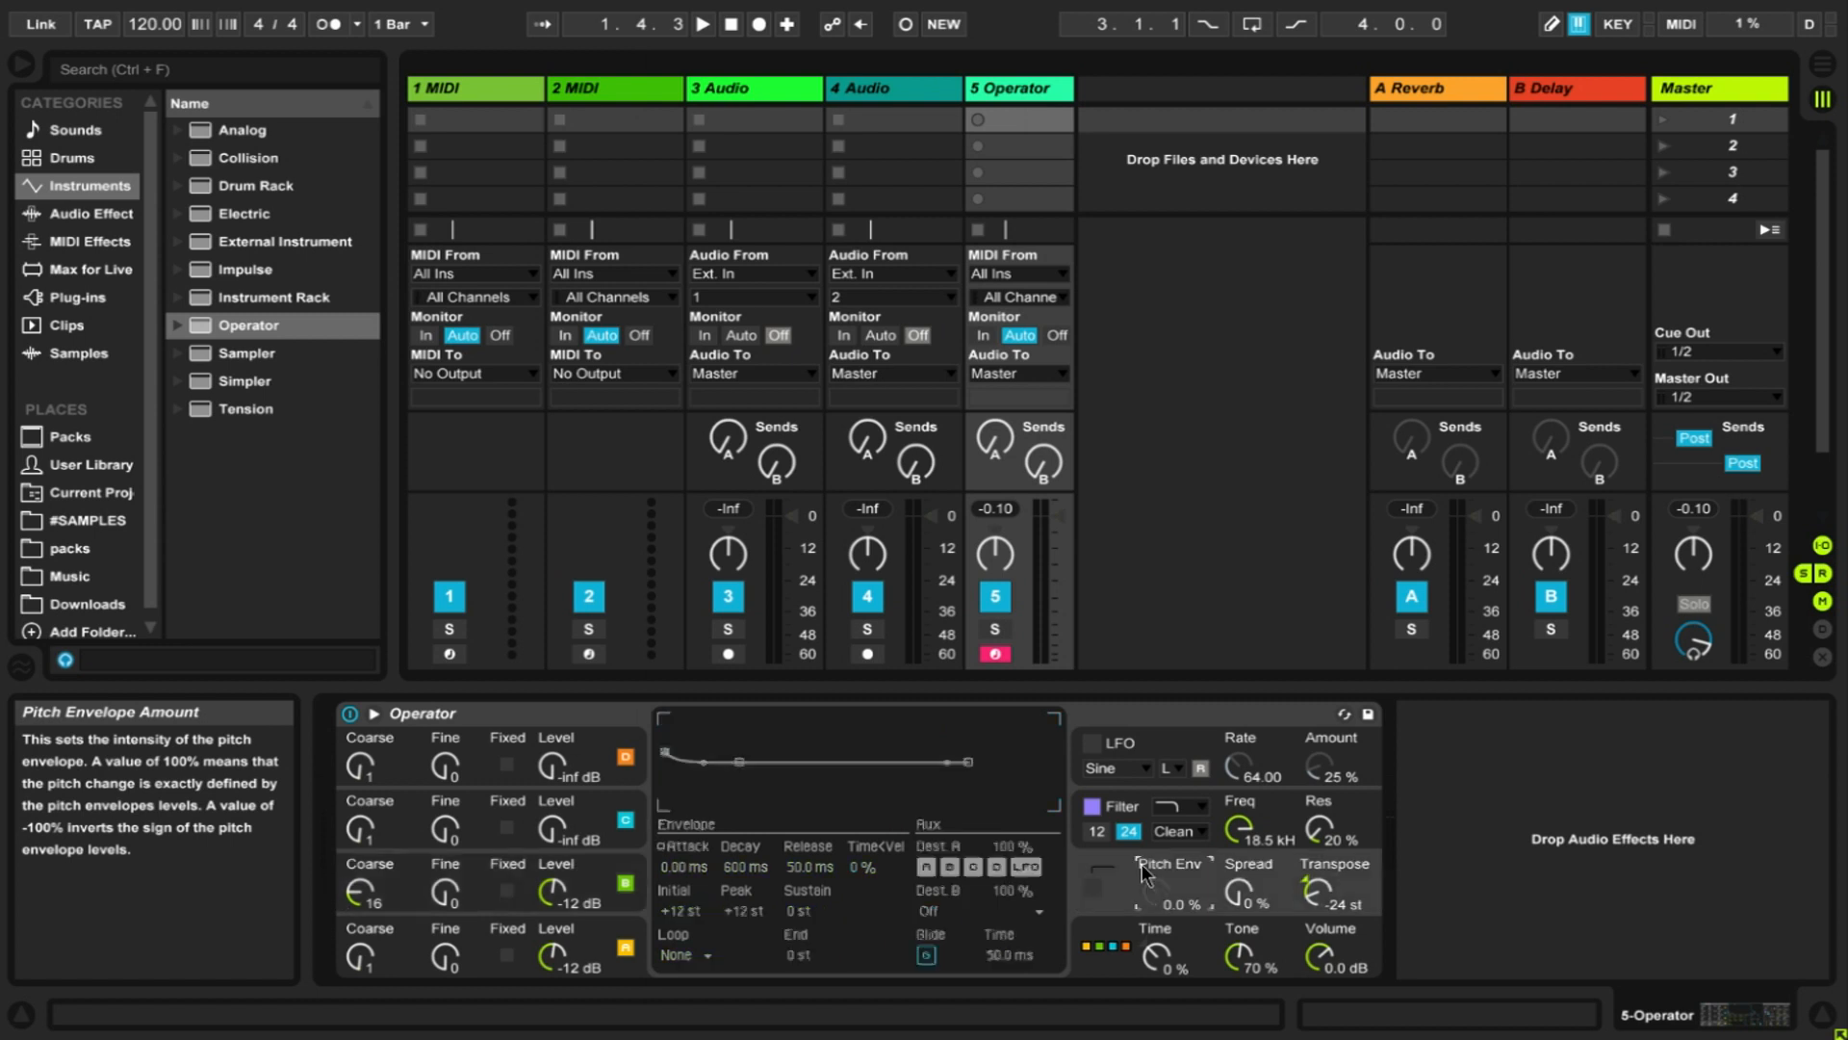
click(1094, 888)
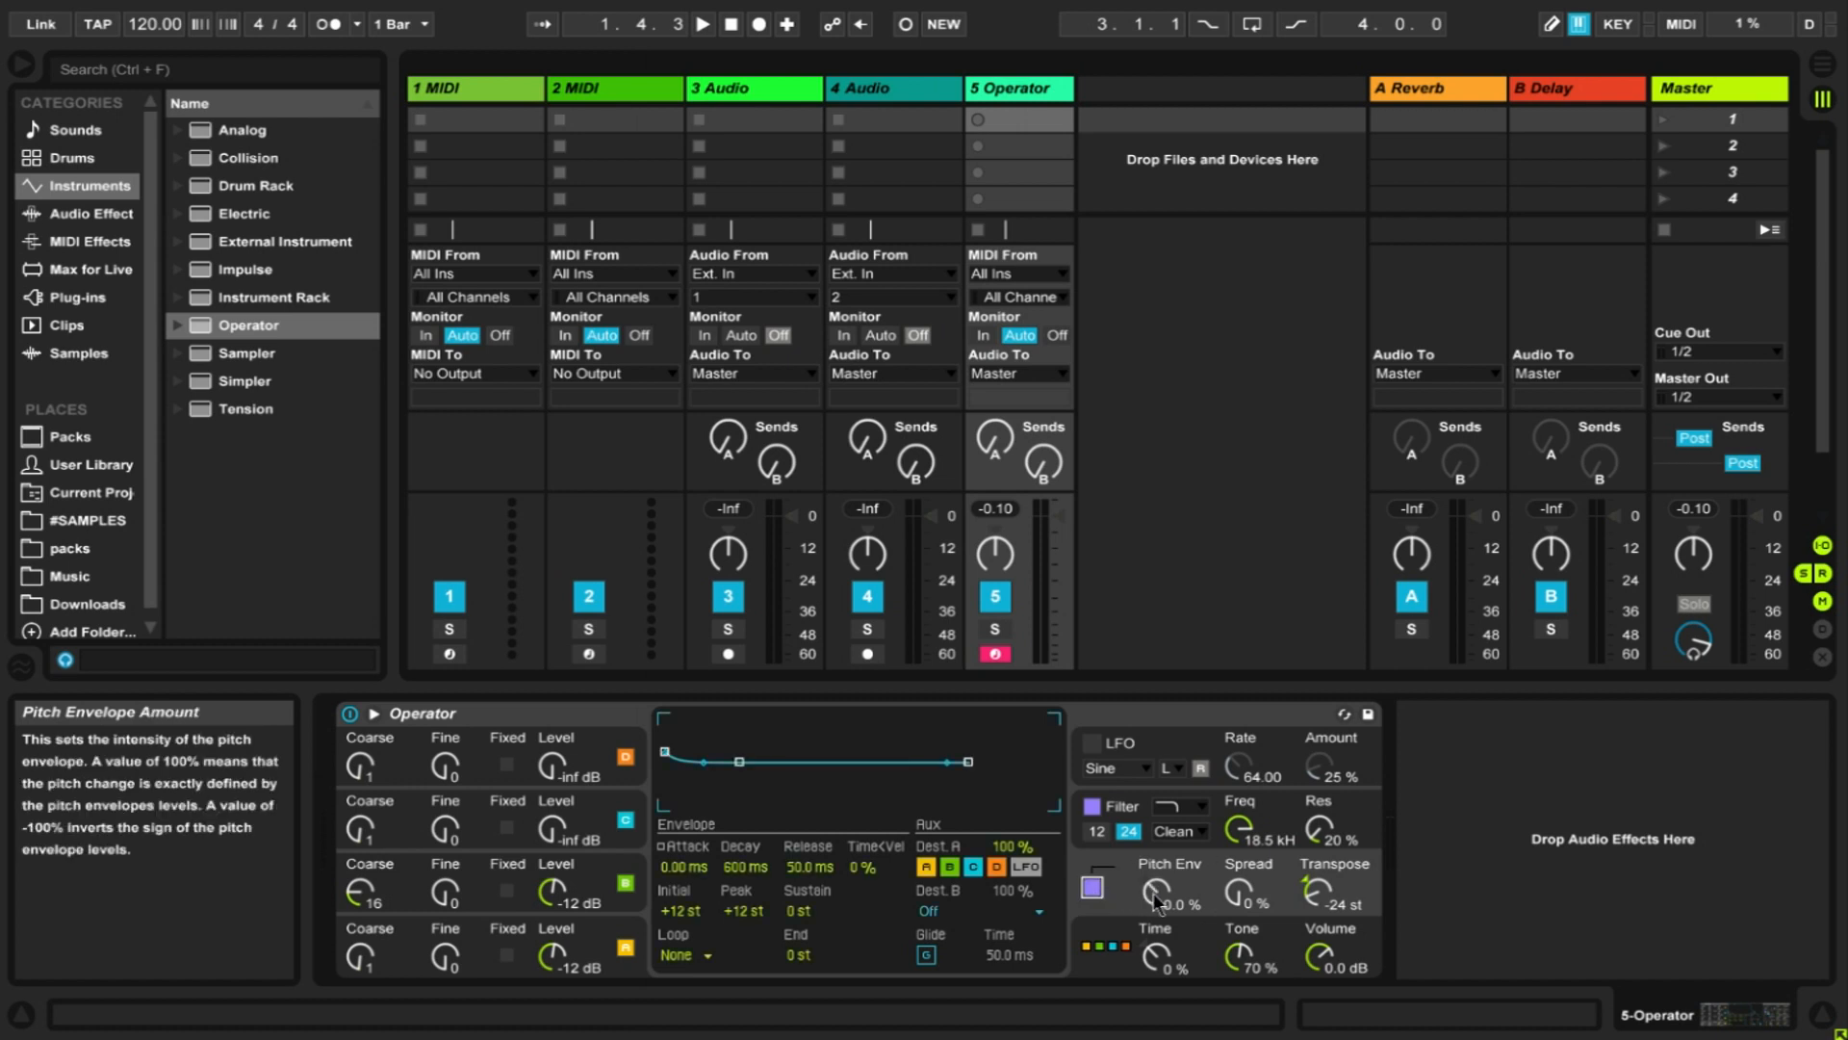
drag(1156, 895, 1156, 823)
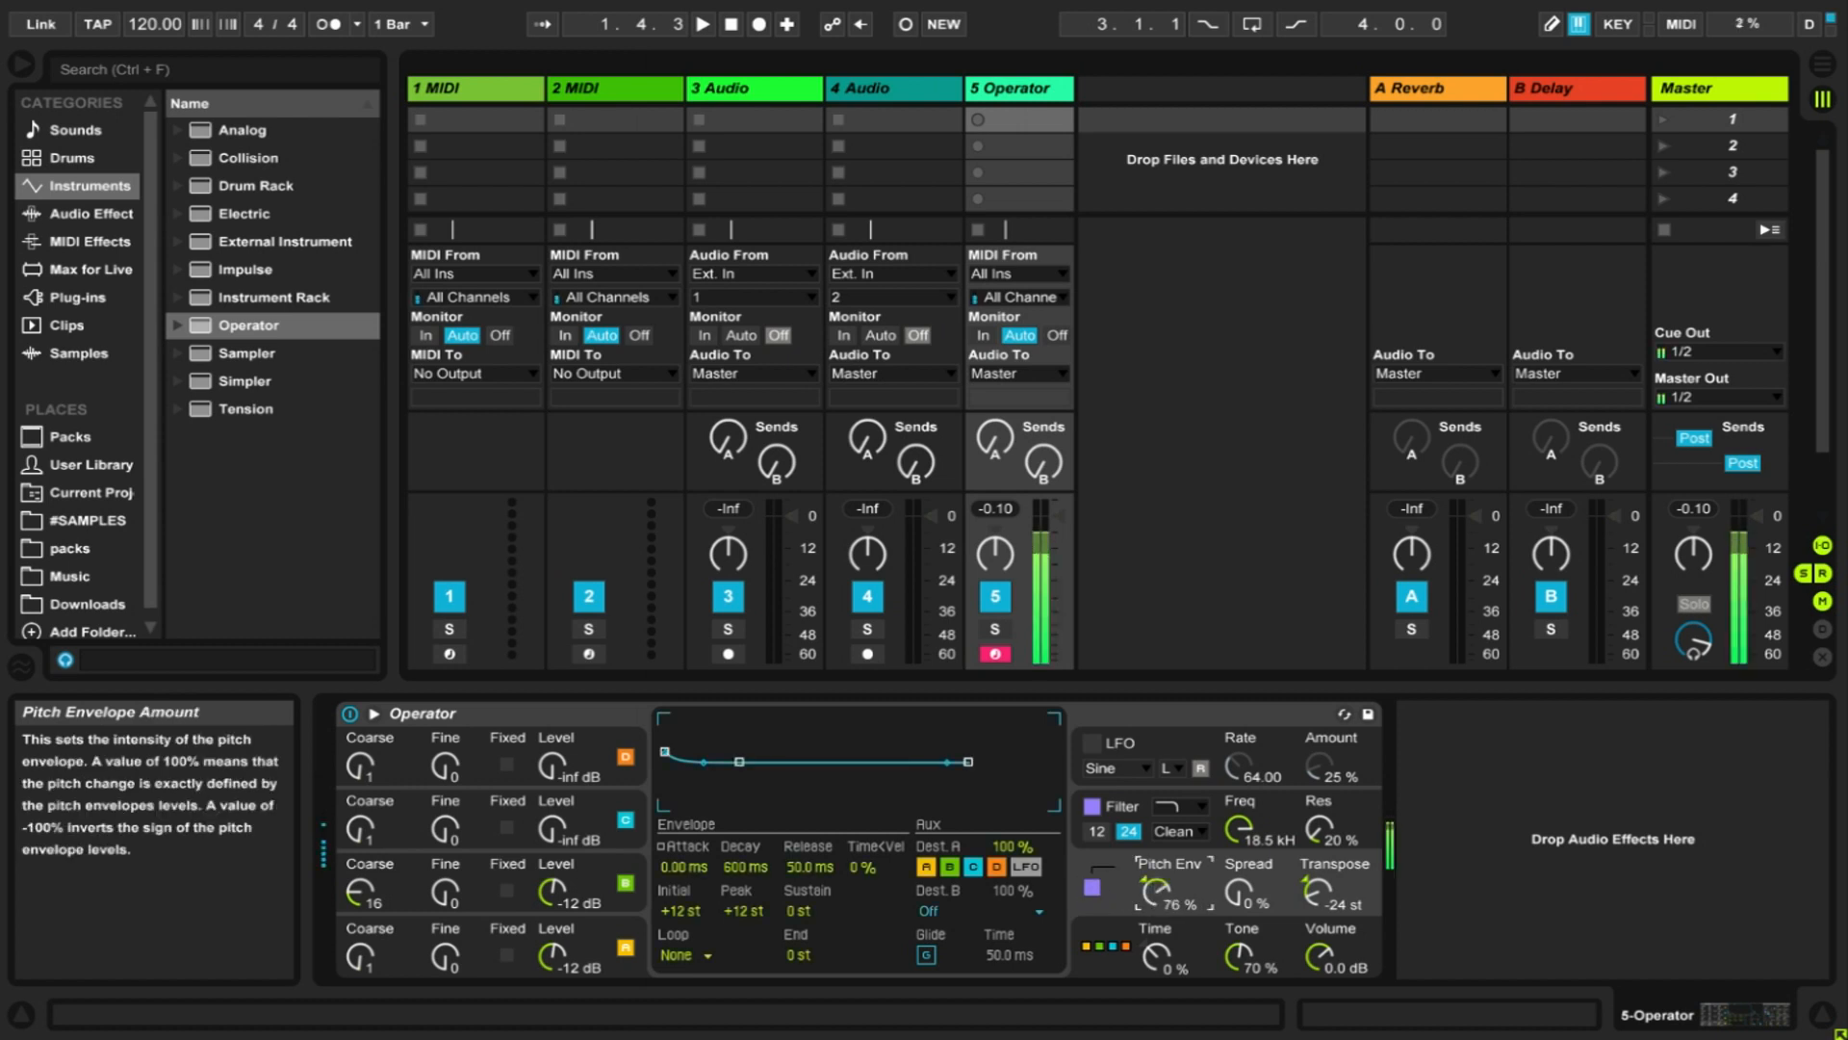
- Raise the pitch envelope amount to 100 % while shifting the computer keyboard octave down to C-2 and back up to C3
key(z)
key(z)
key(z)
key(z)
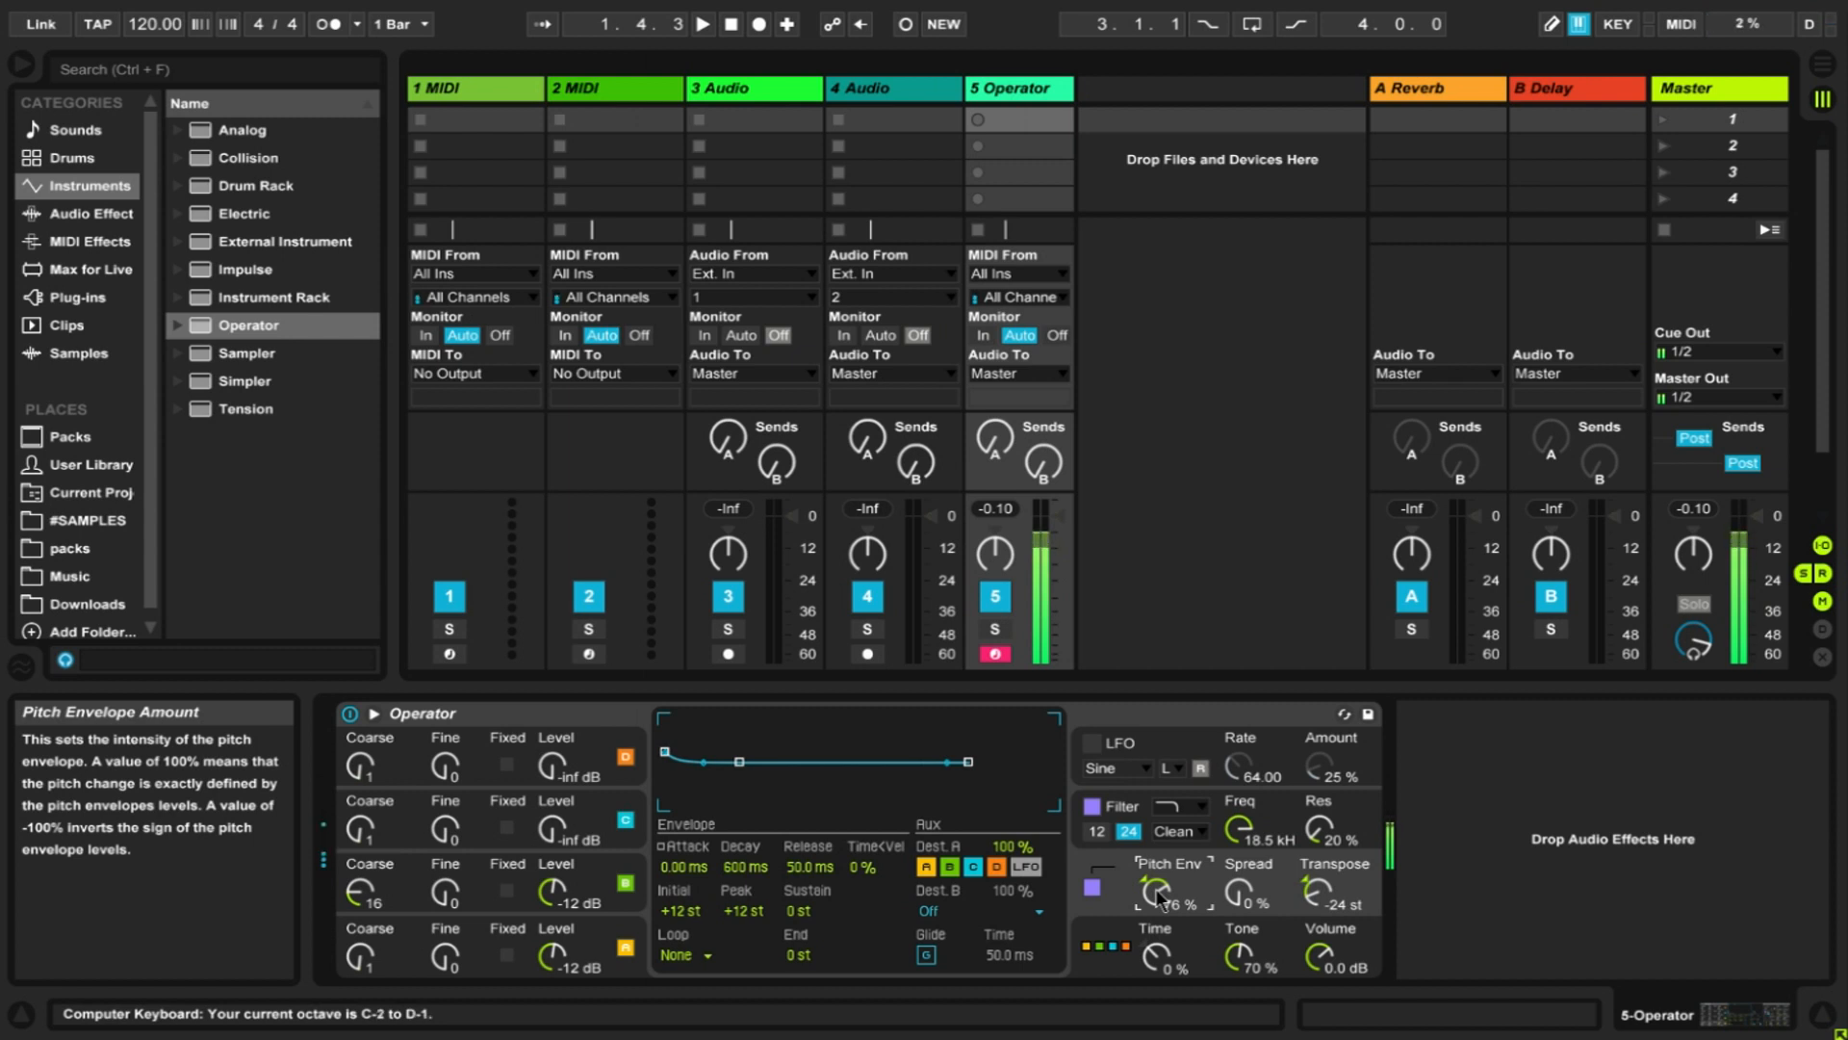
key(x)
drag(1158, 896, 1158, 871)
key(x)
key(x)
key(x)
key(x)
key(x)
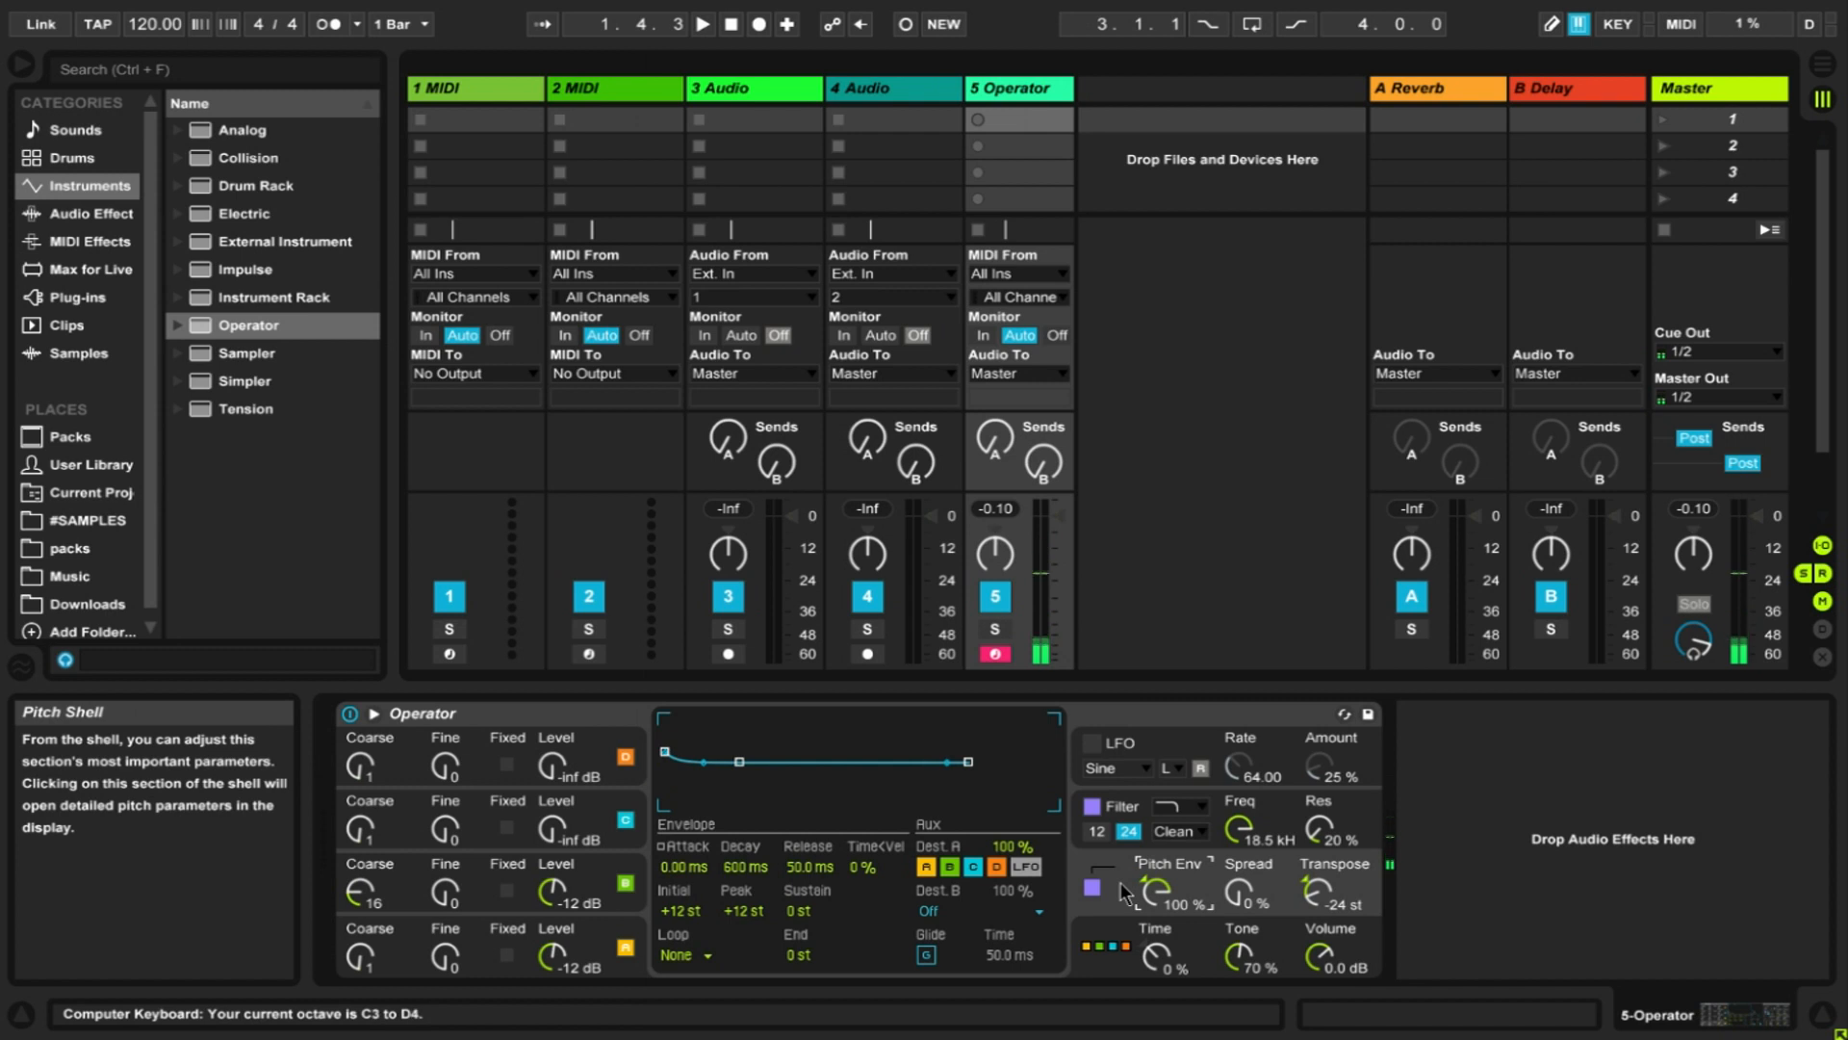
- Set the pitch envelope amount to -100 % and play test notes with the keyboard octave at C2
drag(1156, 891, 1156, 991)
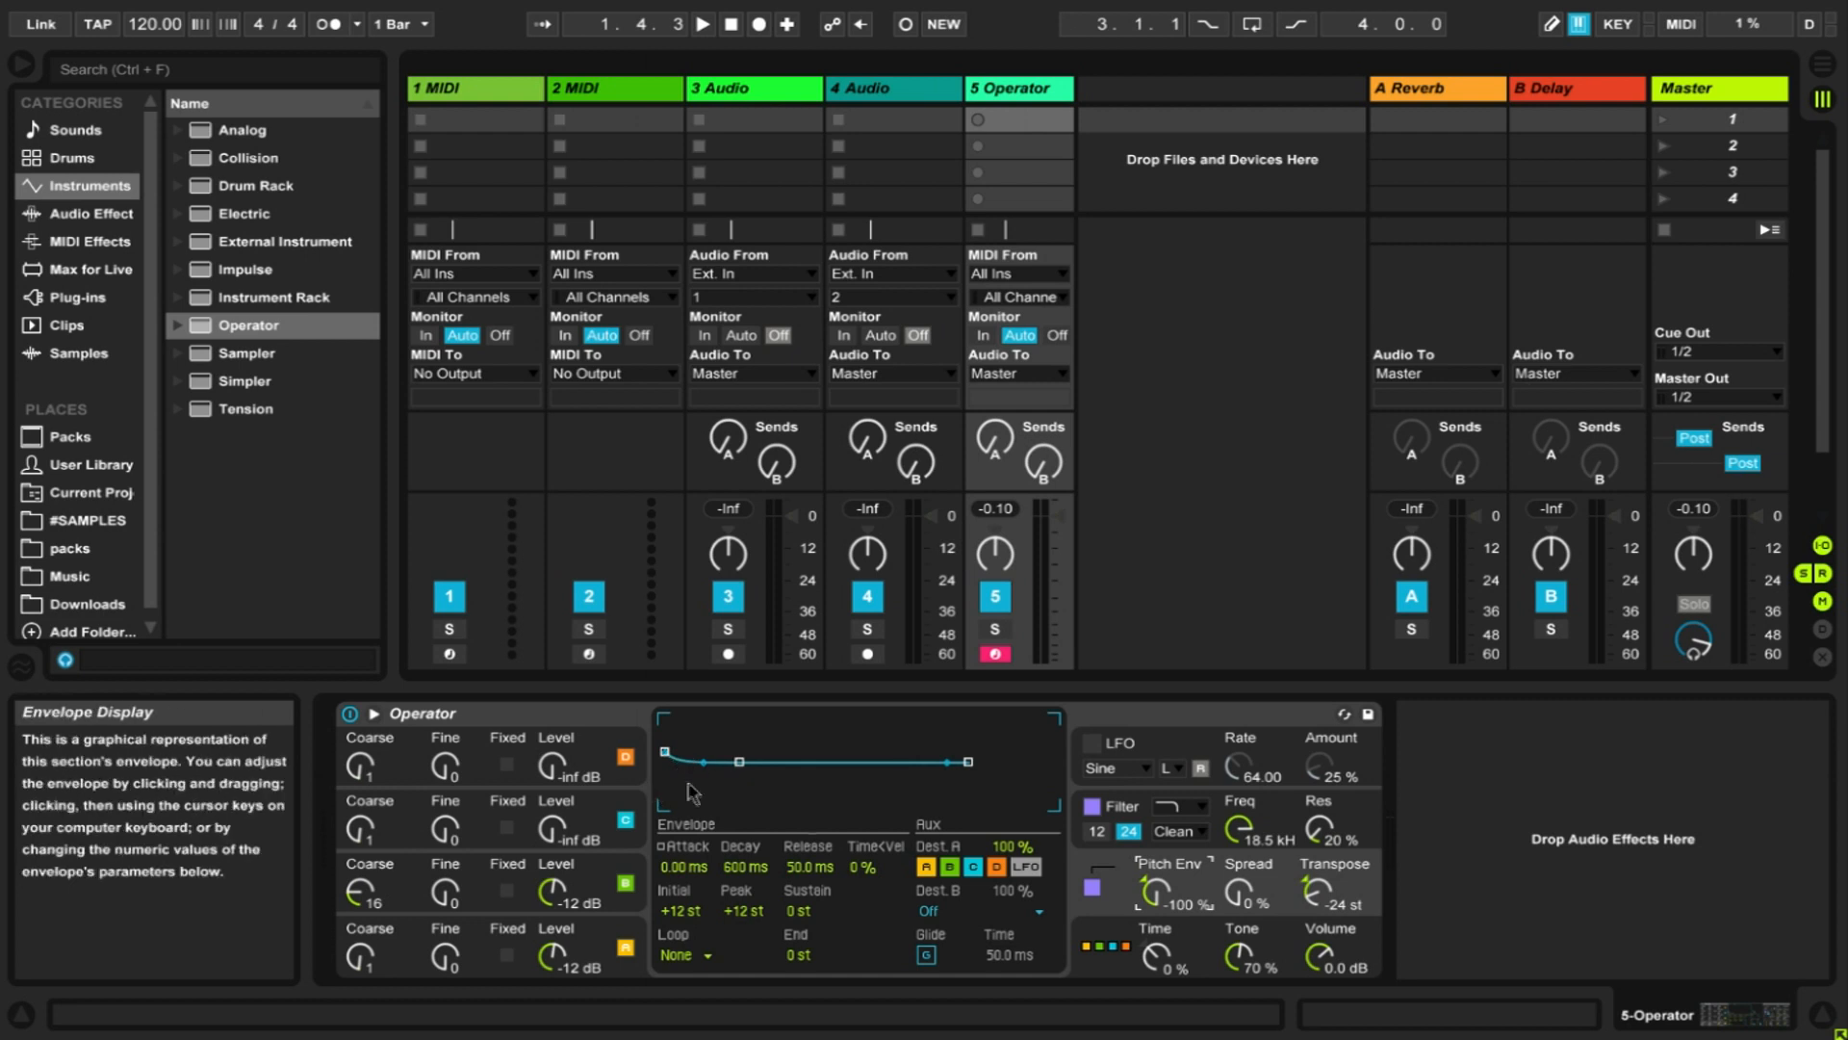
key(a)
key(x)
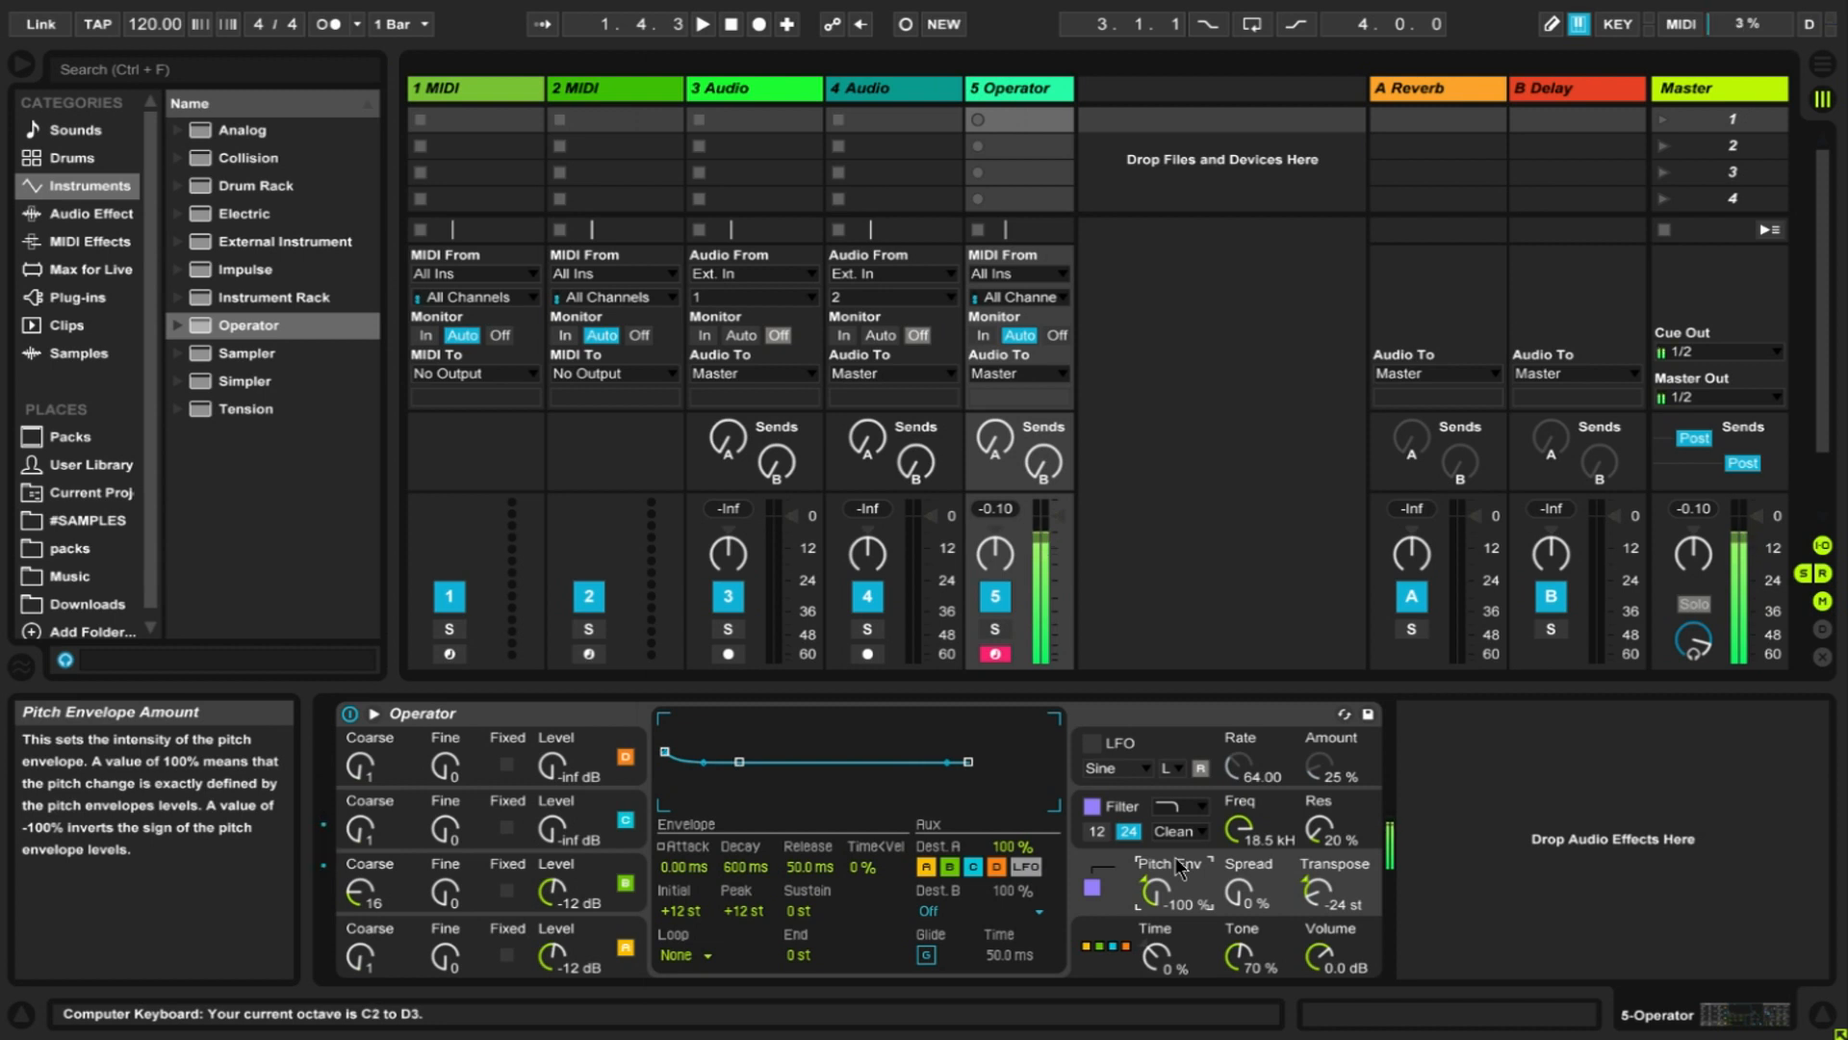
key(a)
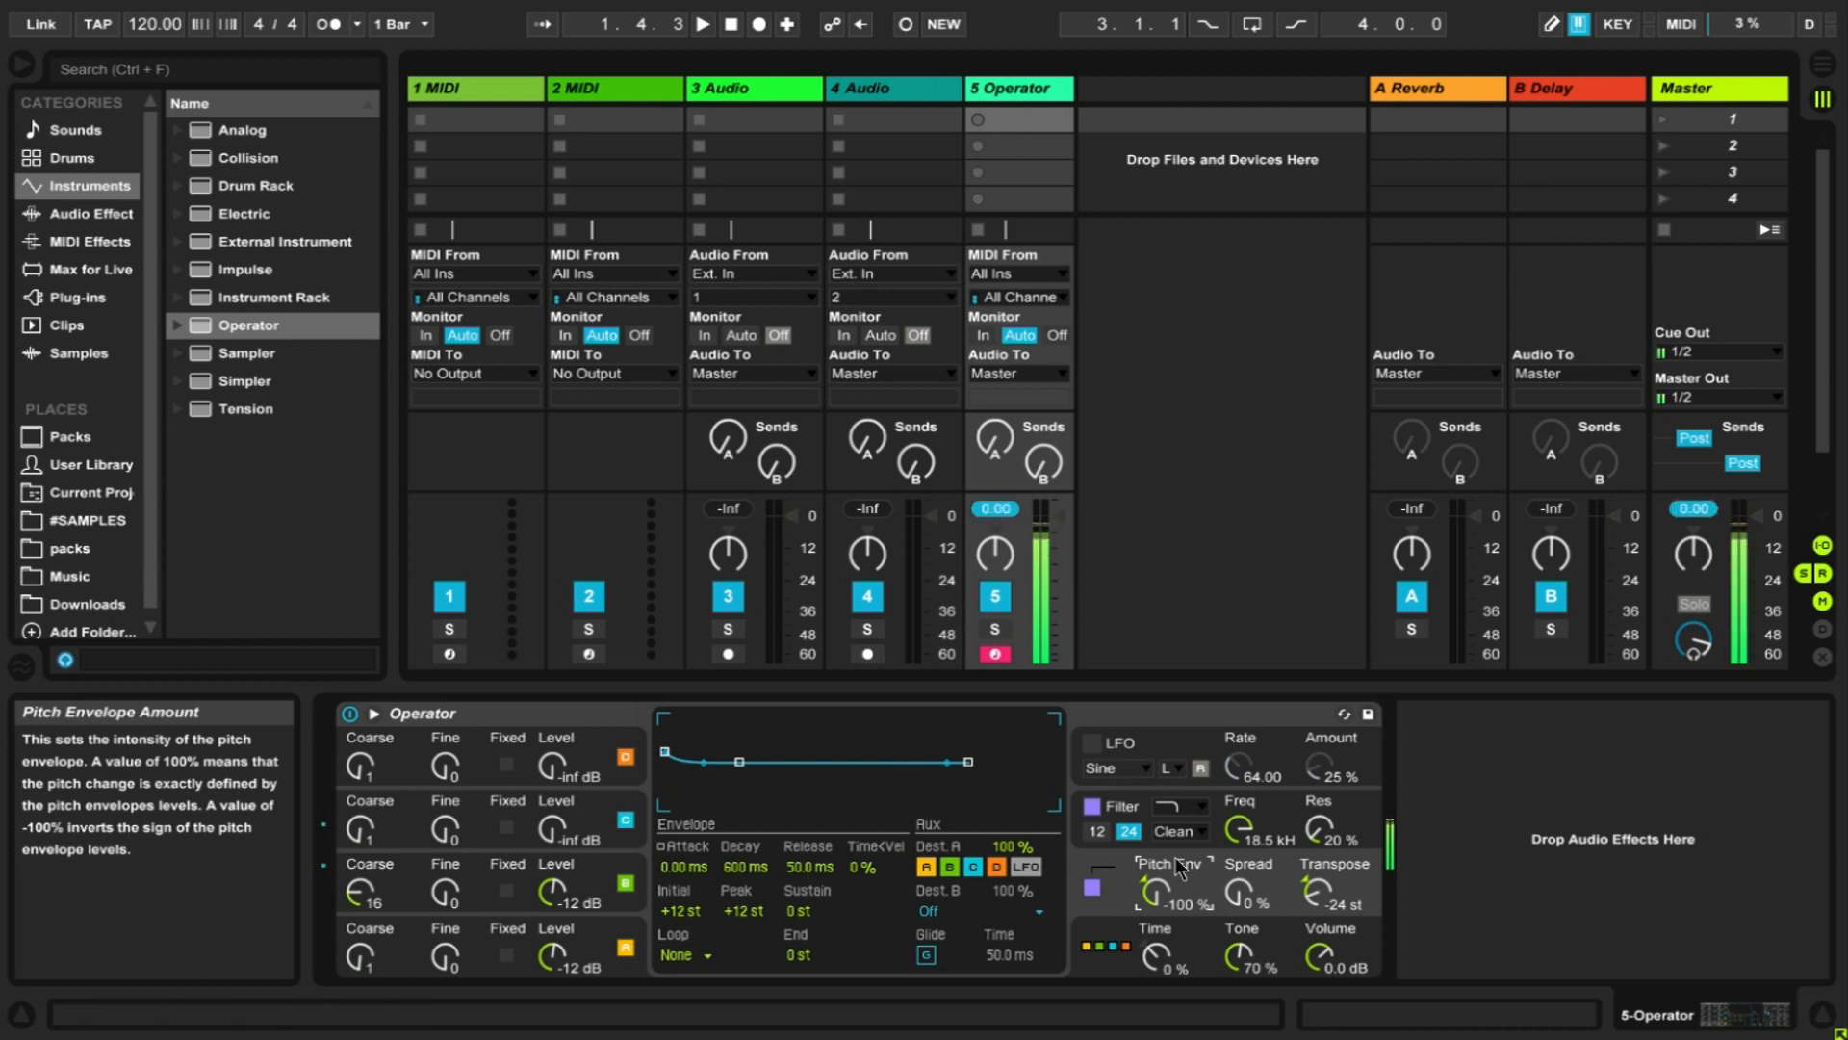
- Lower Operator's overall volume to -6.2 dB and play a test note
click(1333, 963)
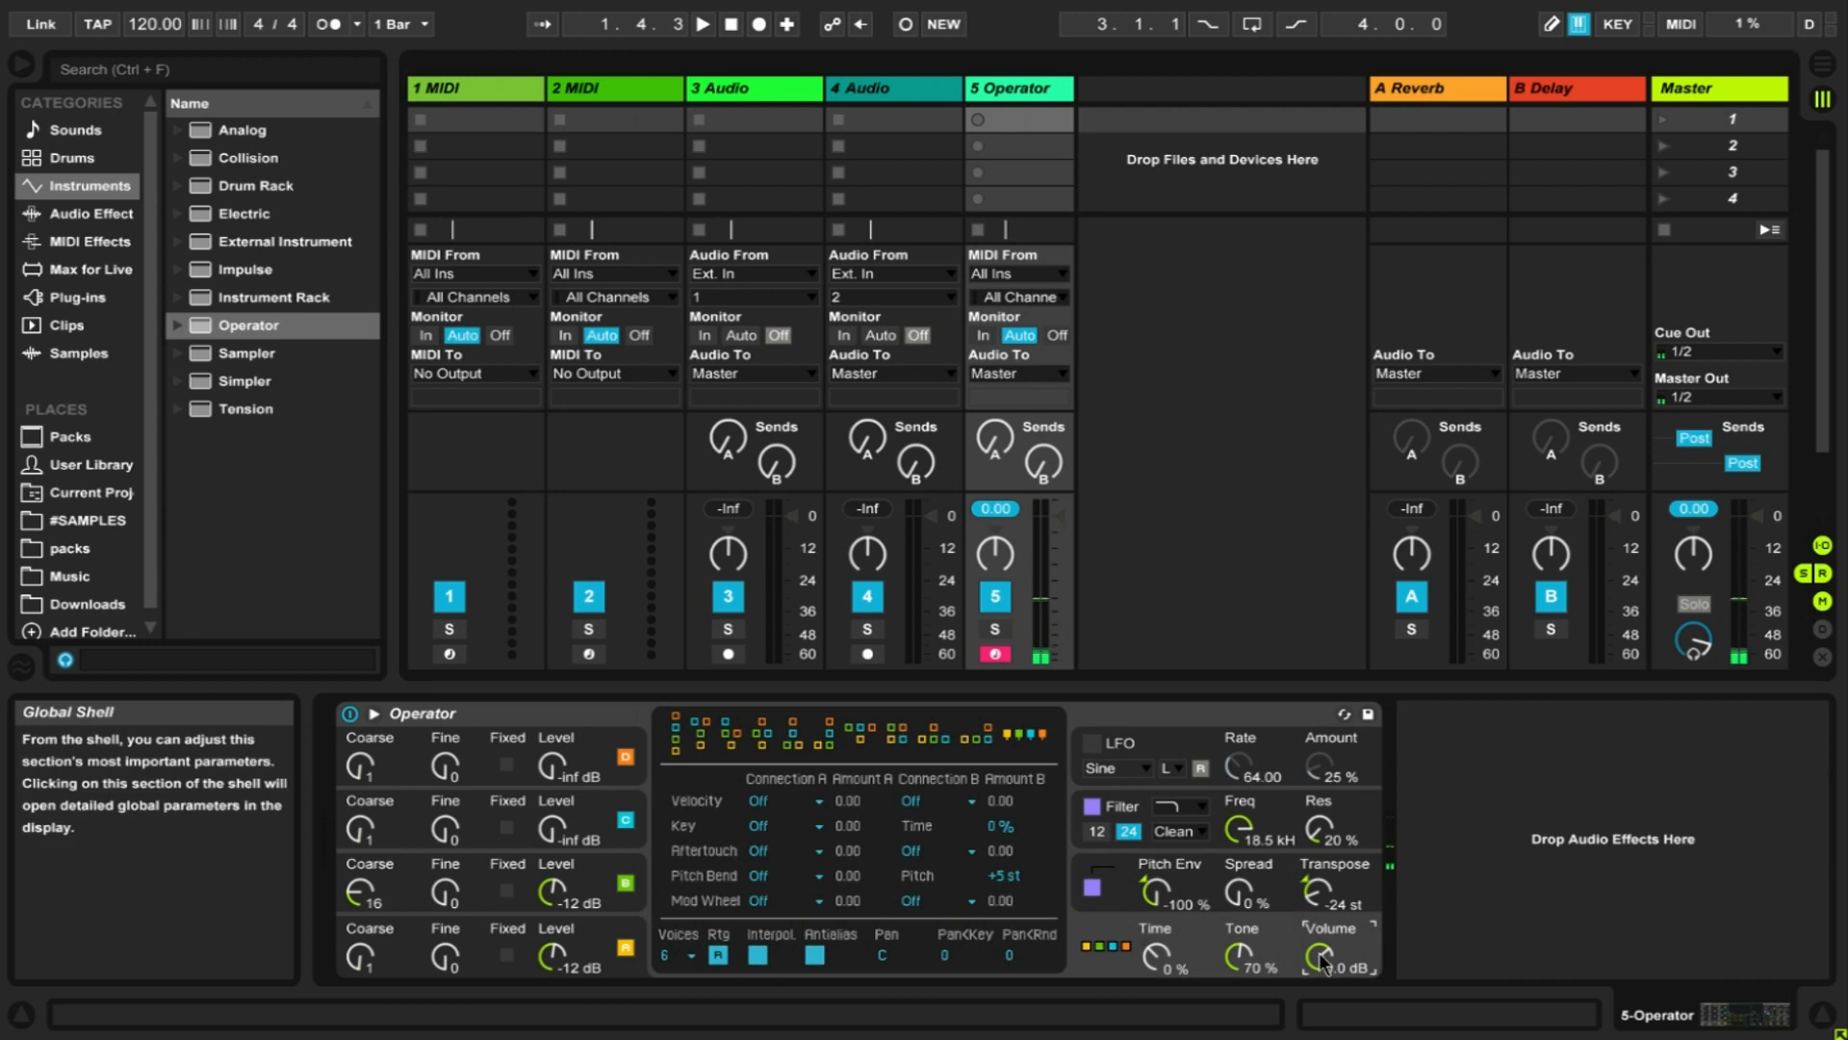
drag(1319, 953, 1319, 977)
key(a)
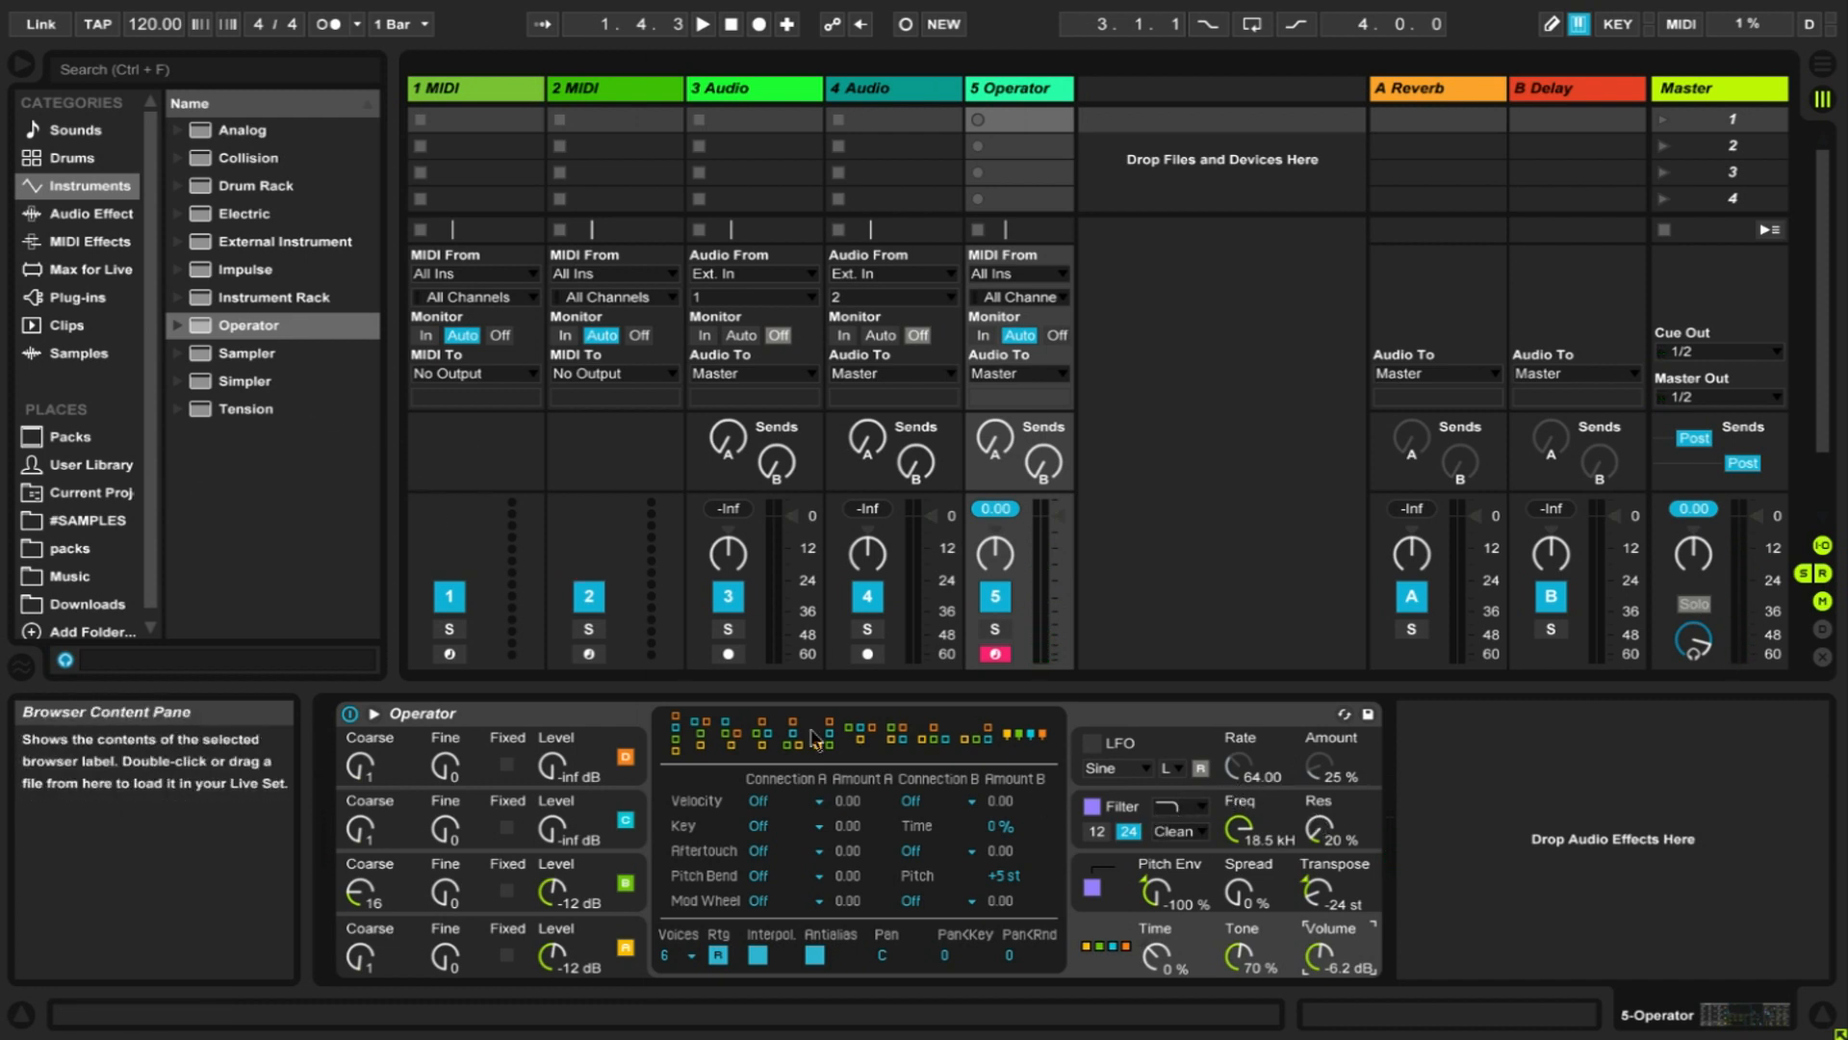
- Set Operator's number of voices to 1 in its global settings and play a test note
click(1133, 873)
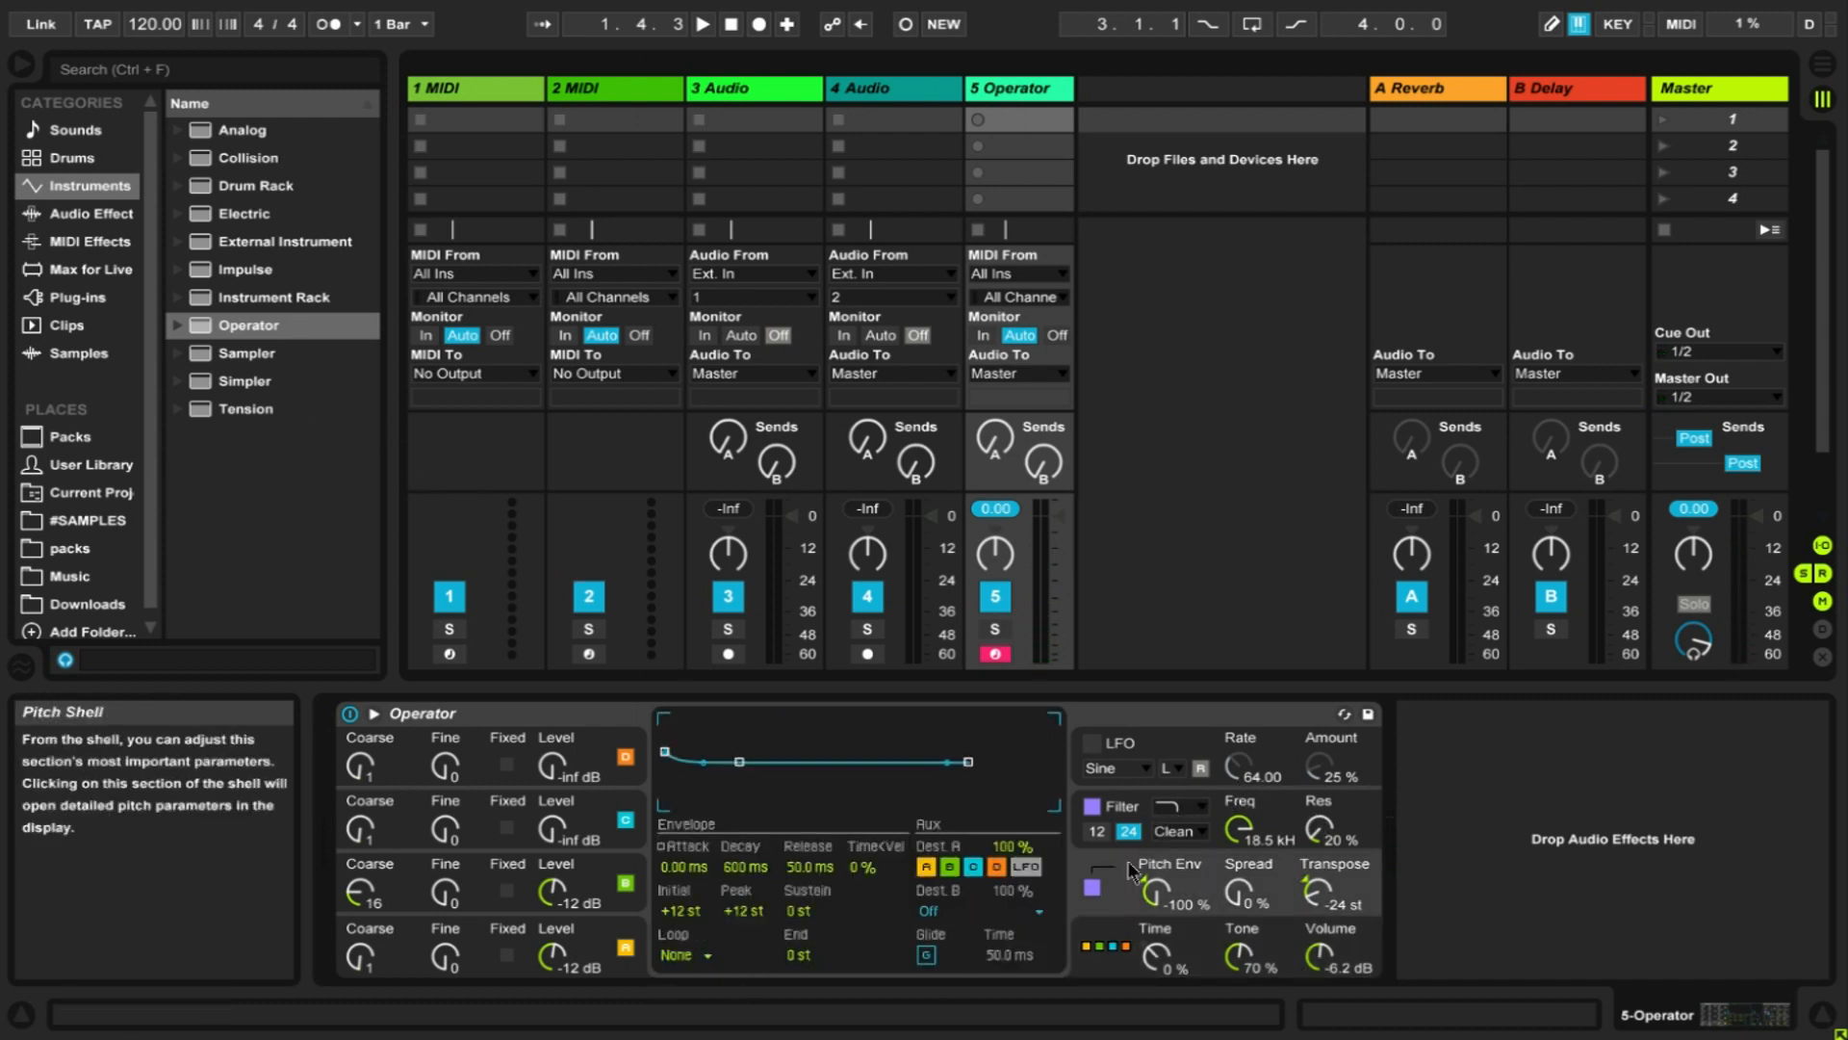
click(1087, 941)
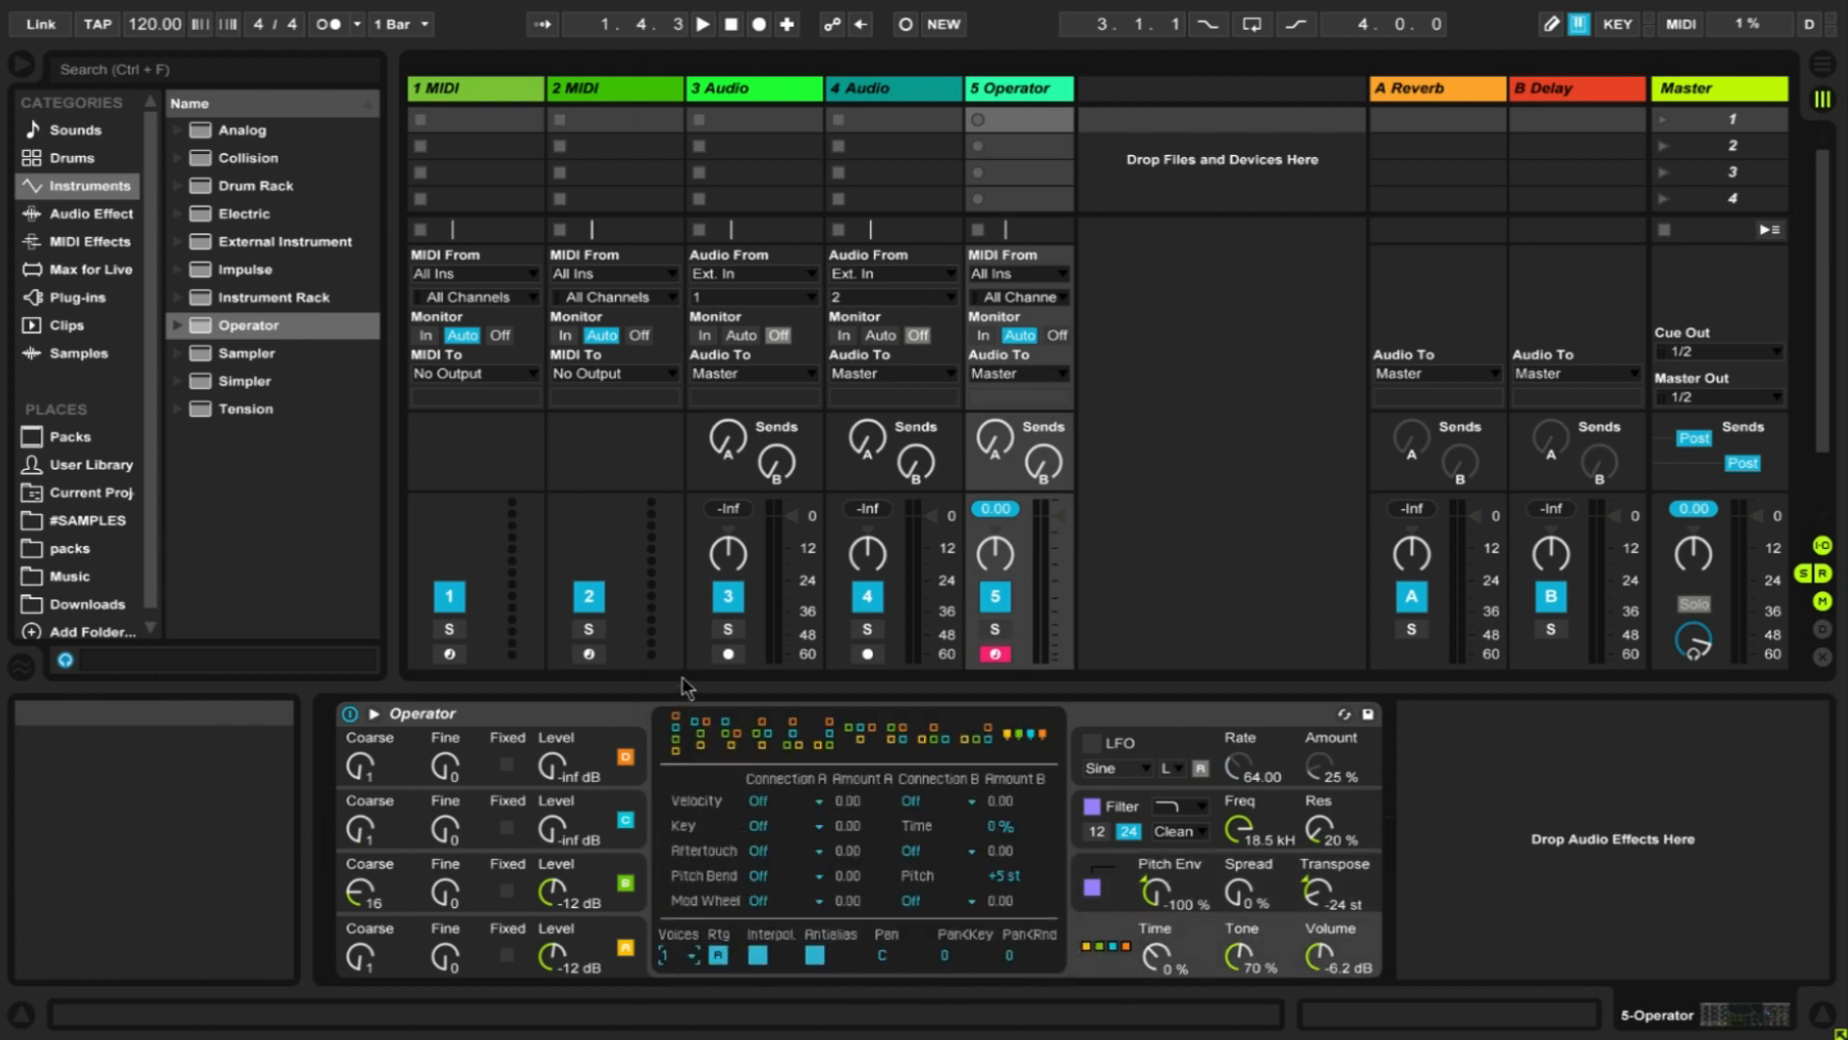
key(a)
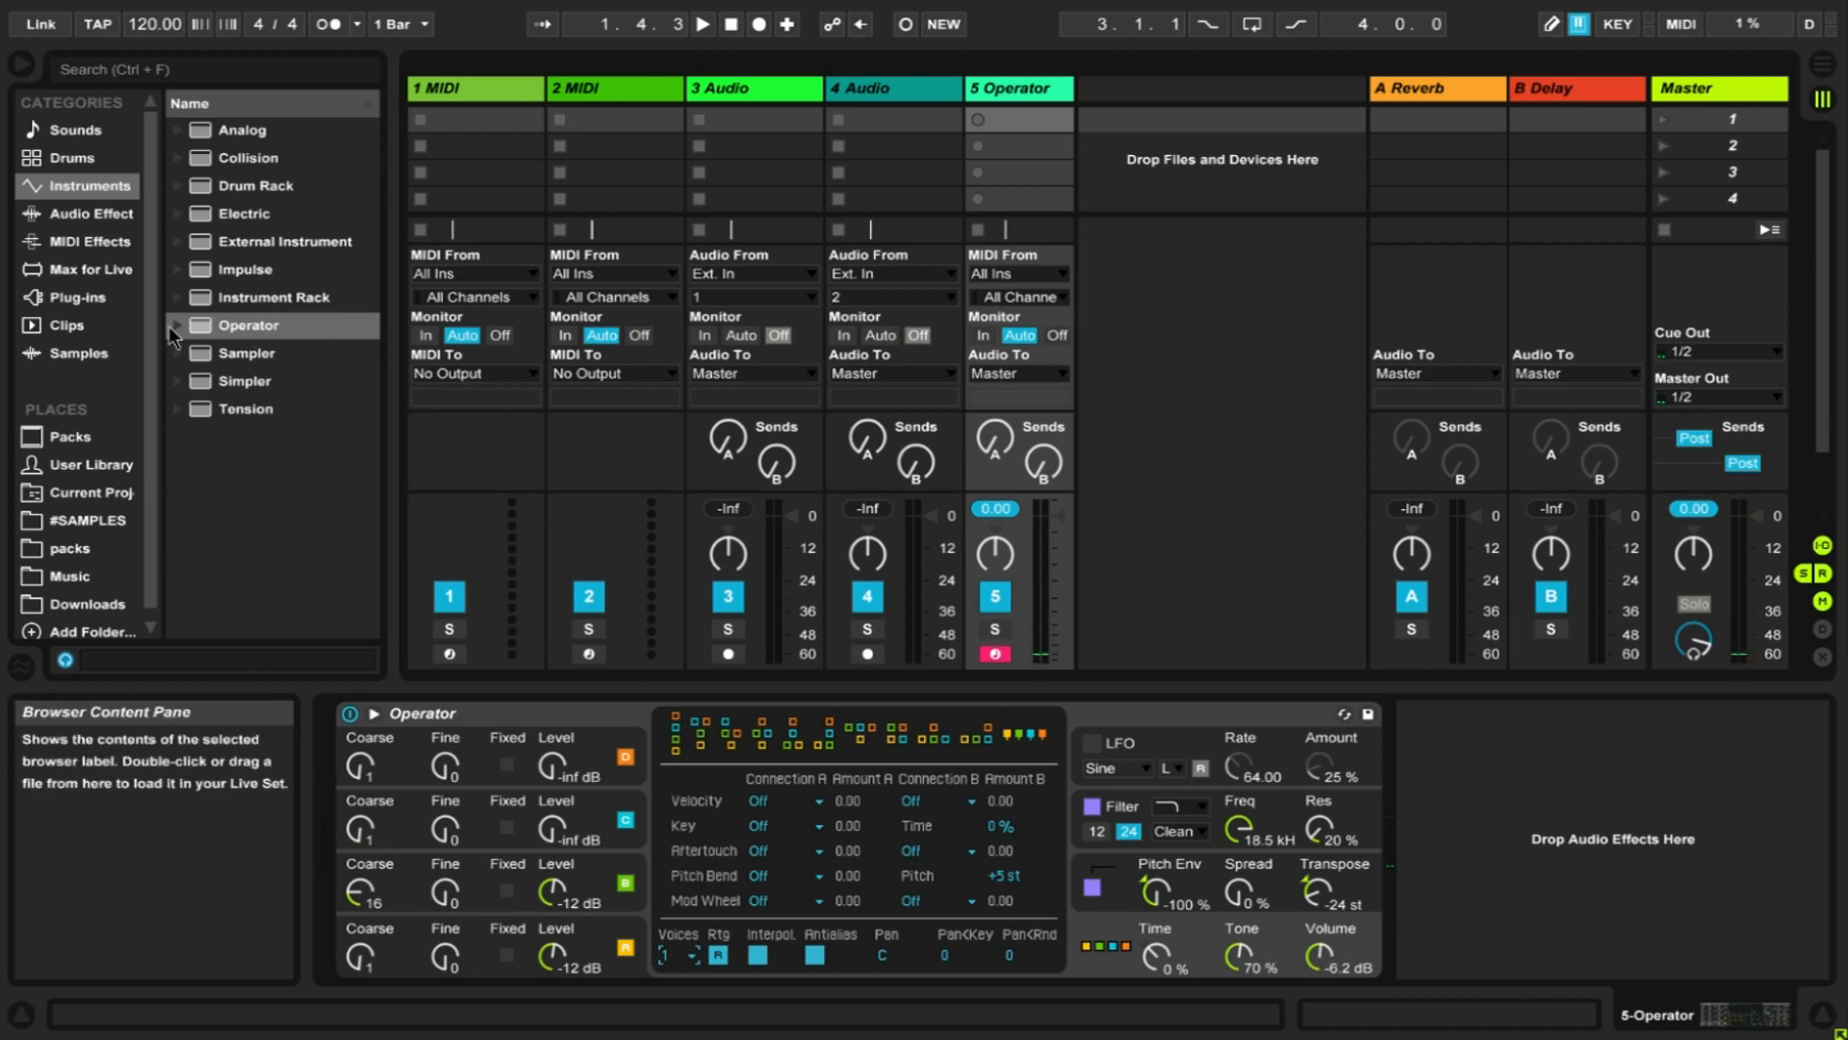
- Add a Saturator audio effect after Operator in the device chain
click(91, 212)
scroll(264, 597, down, 5)
drag(241, 519, 1465, 803)
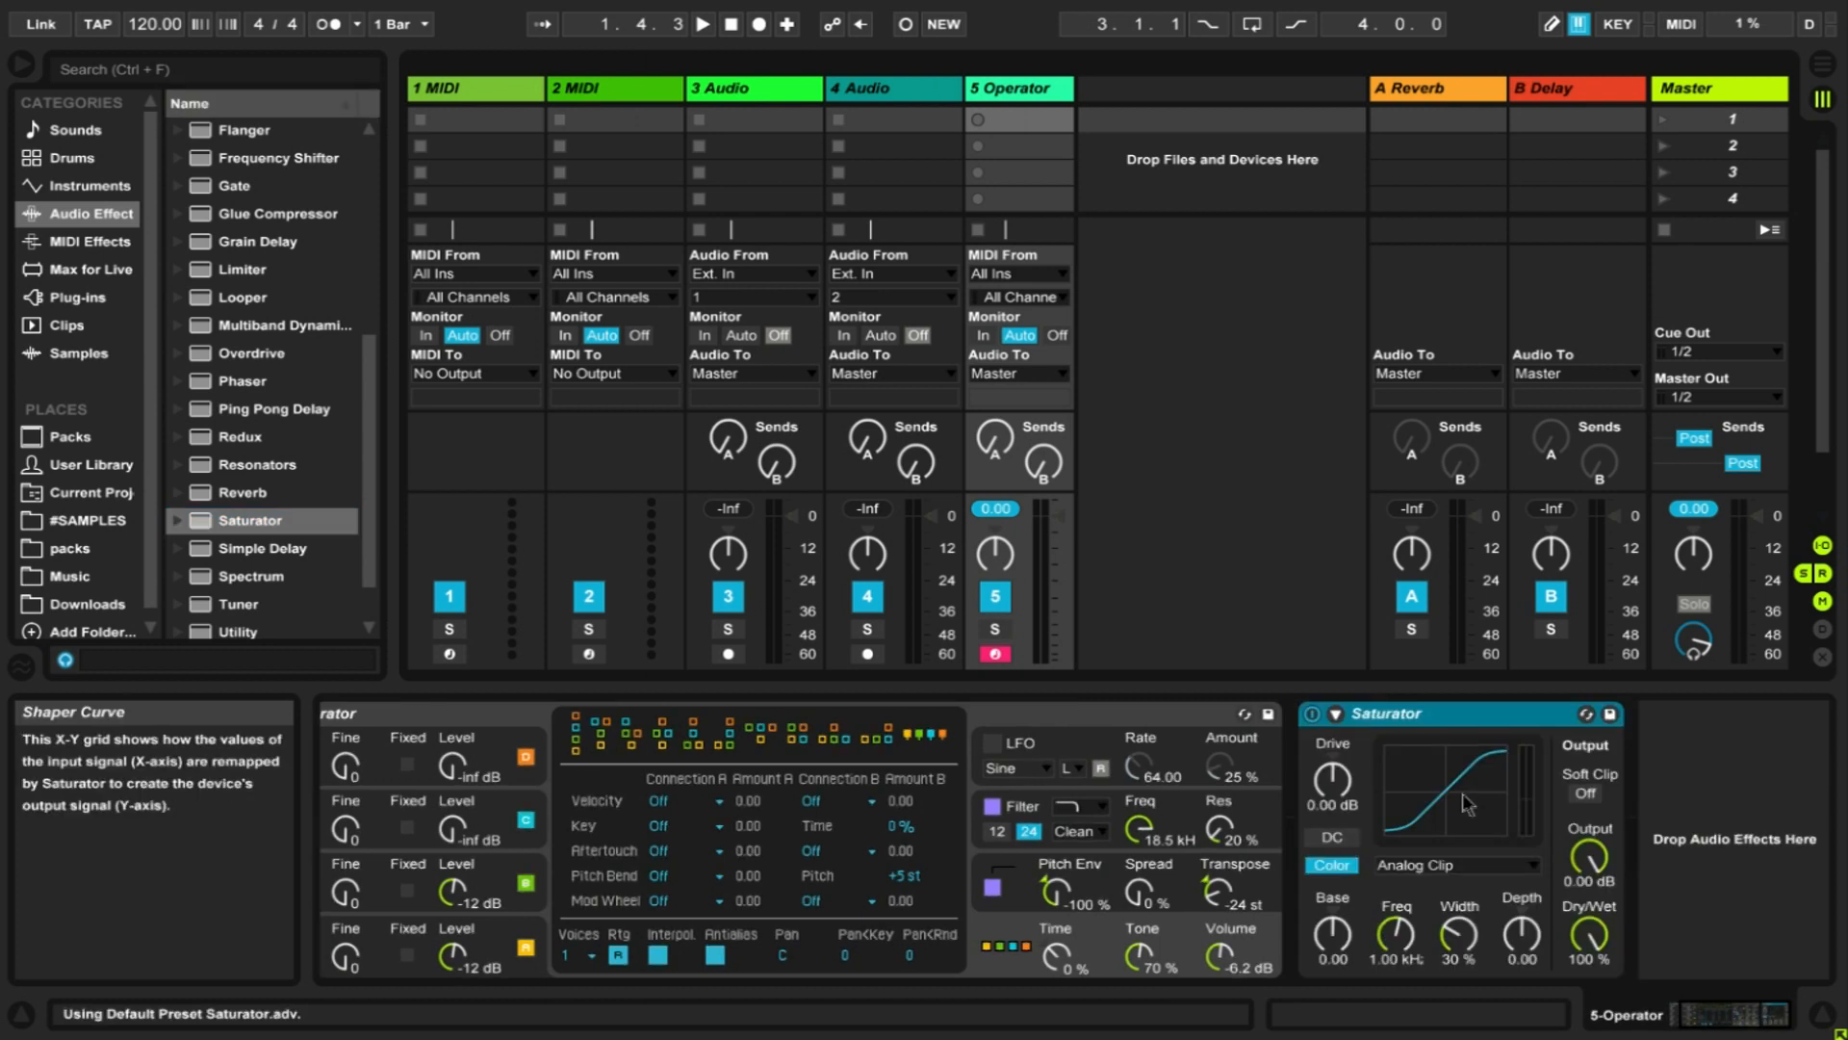
- Set the Saturator's curve type to Hard Curve and turn on its Soft Clip
click(1407, 869)
click(1407, 778)
key(x)
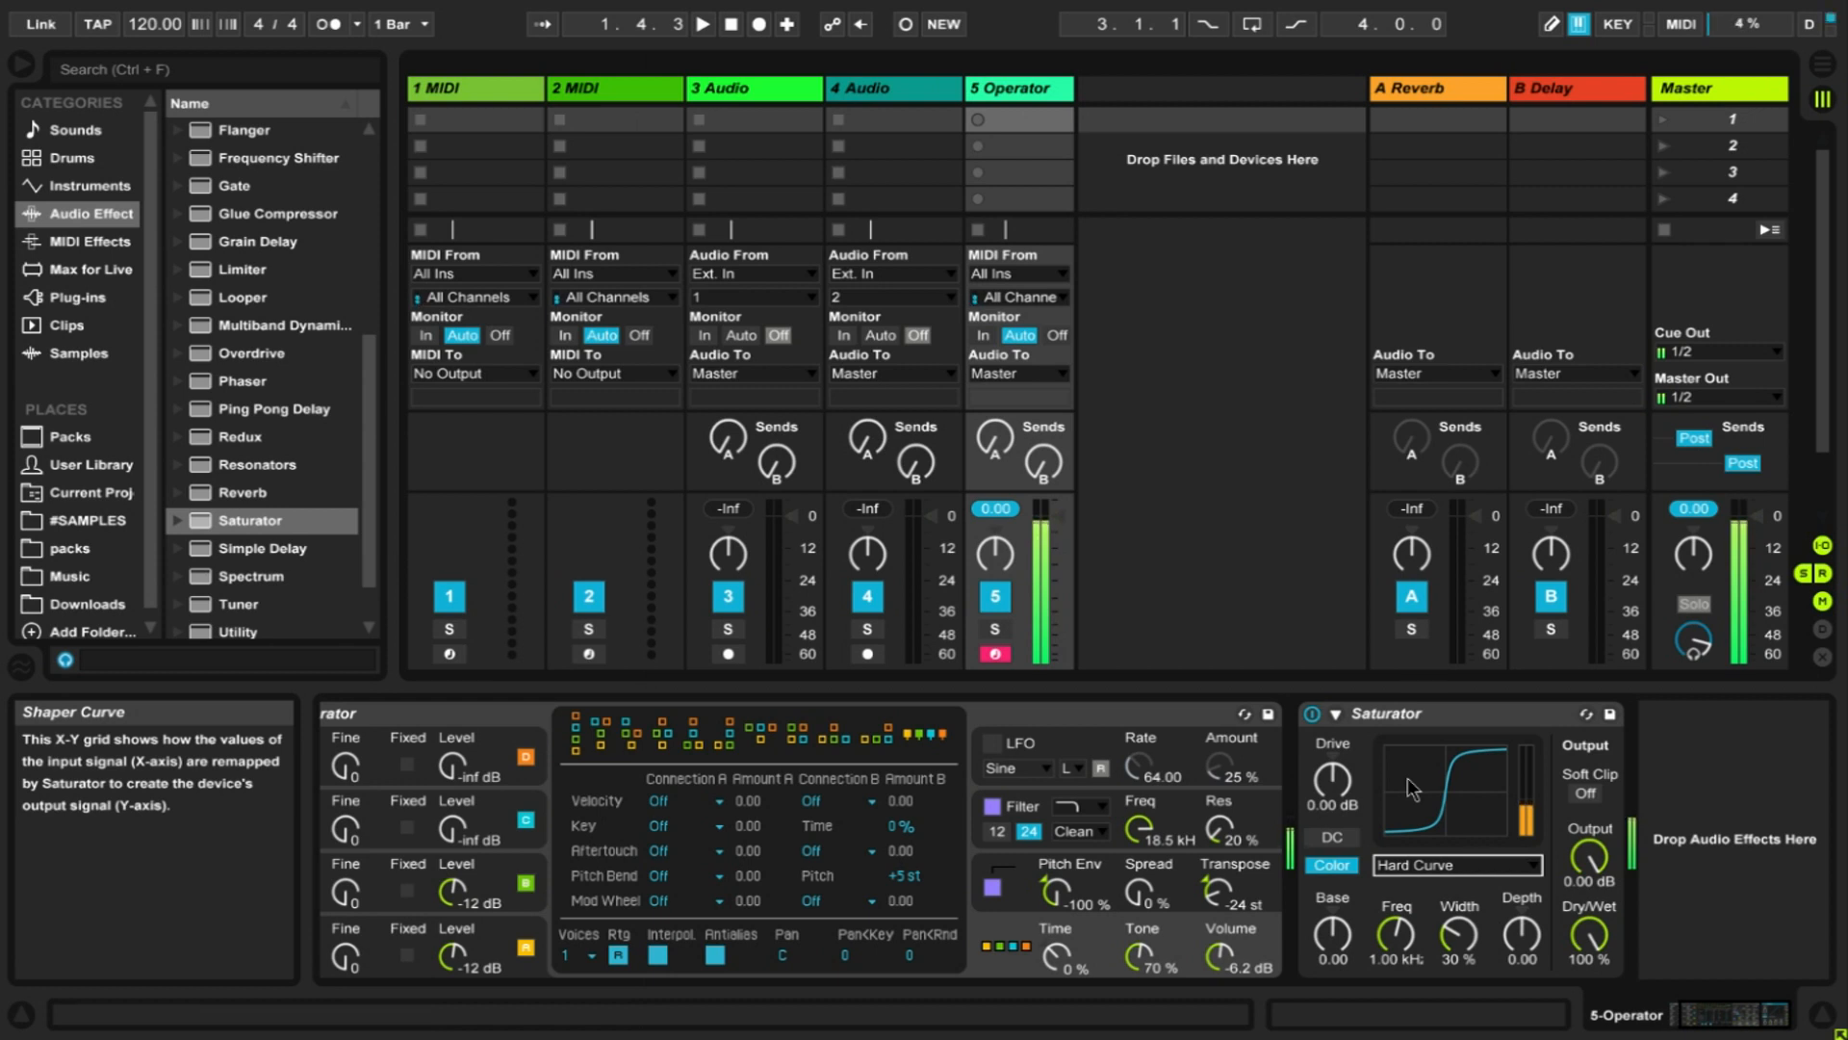
click(1584, 795)
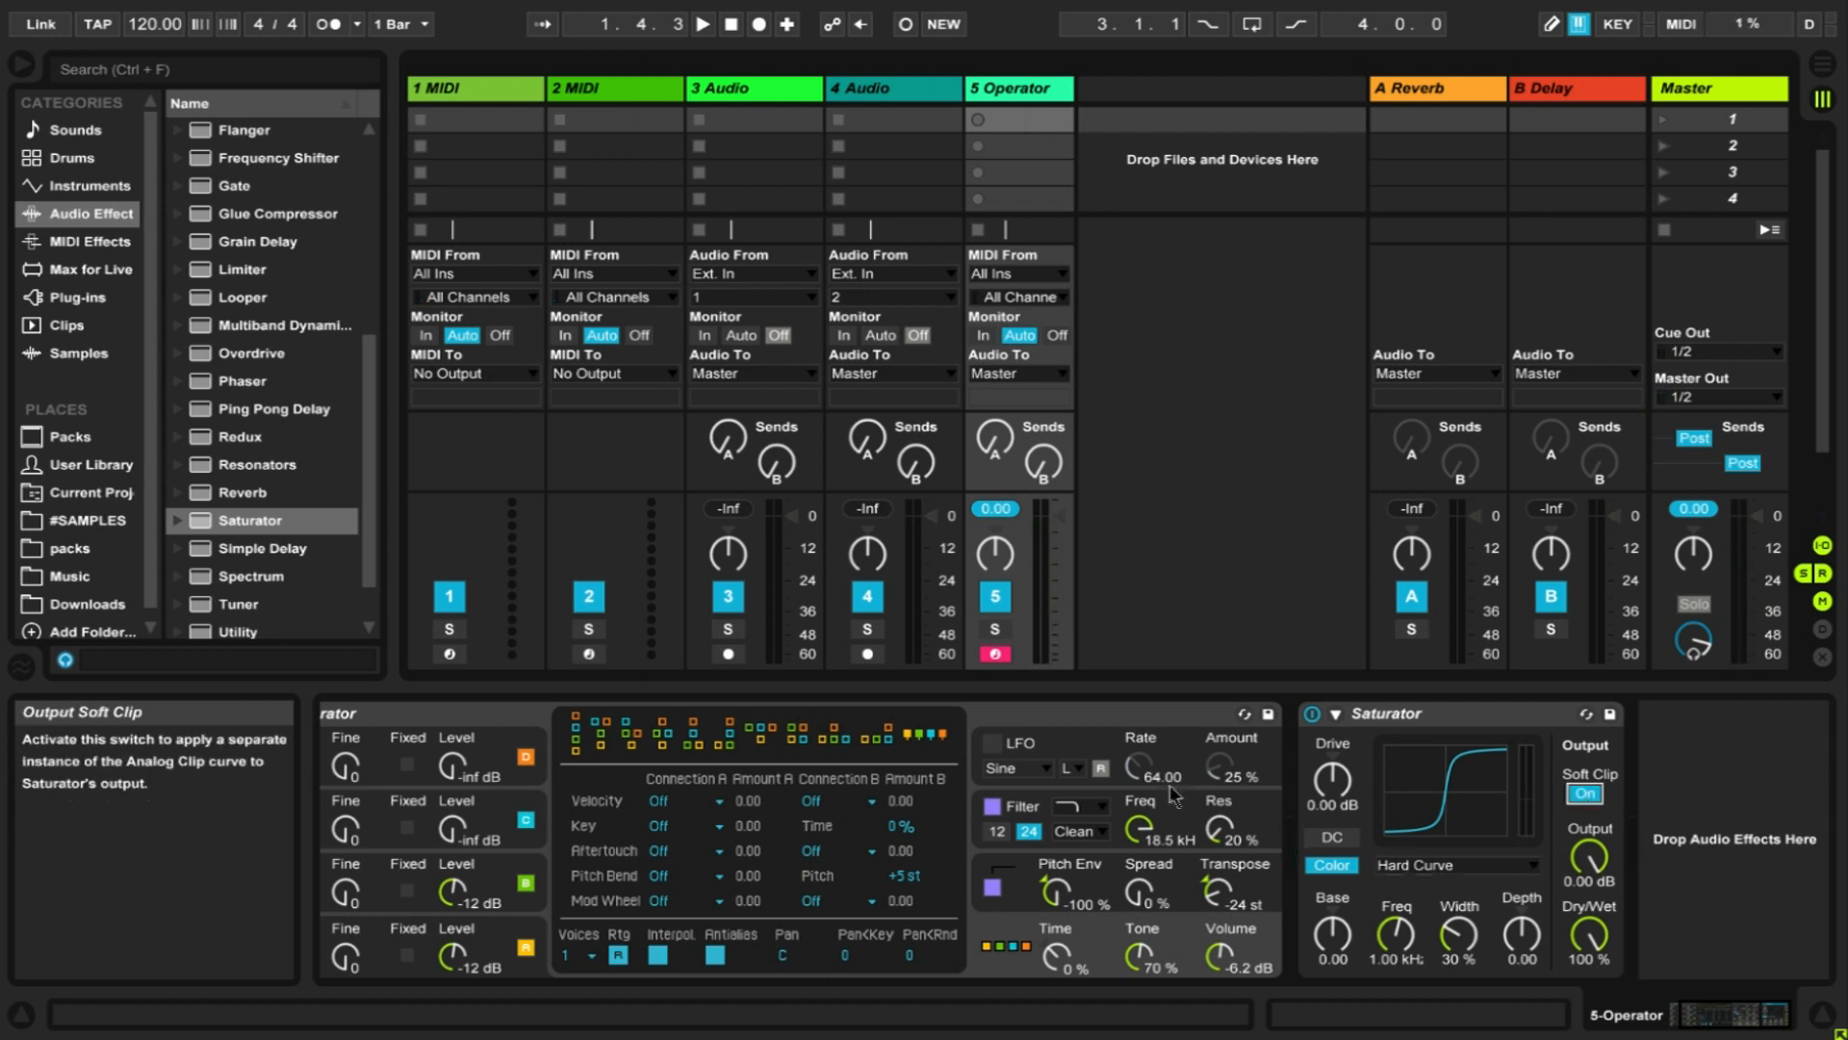
- Set the Saturator's drive to 9 dB and play test notes to audition the sound
key(a)
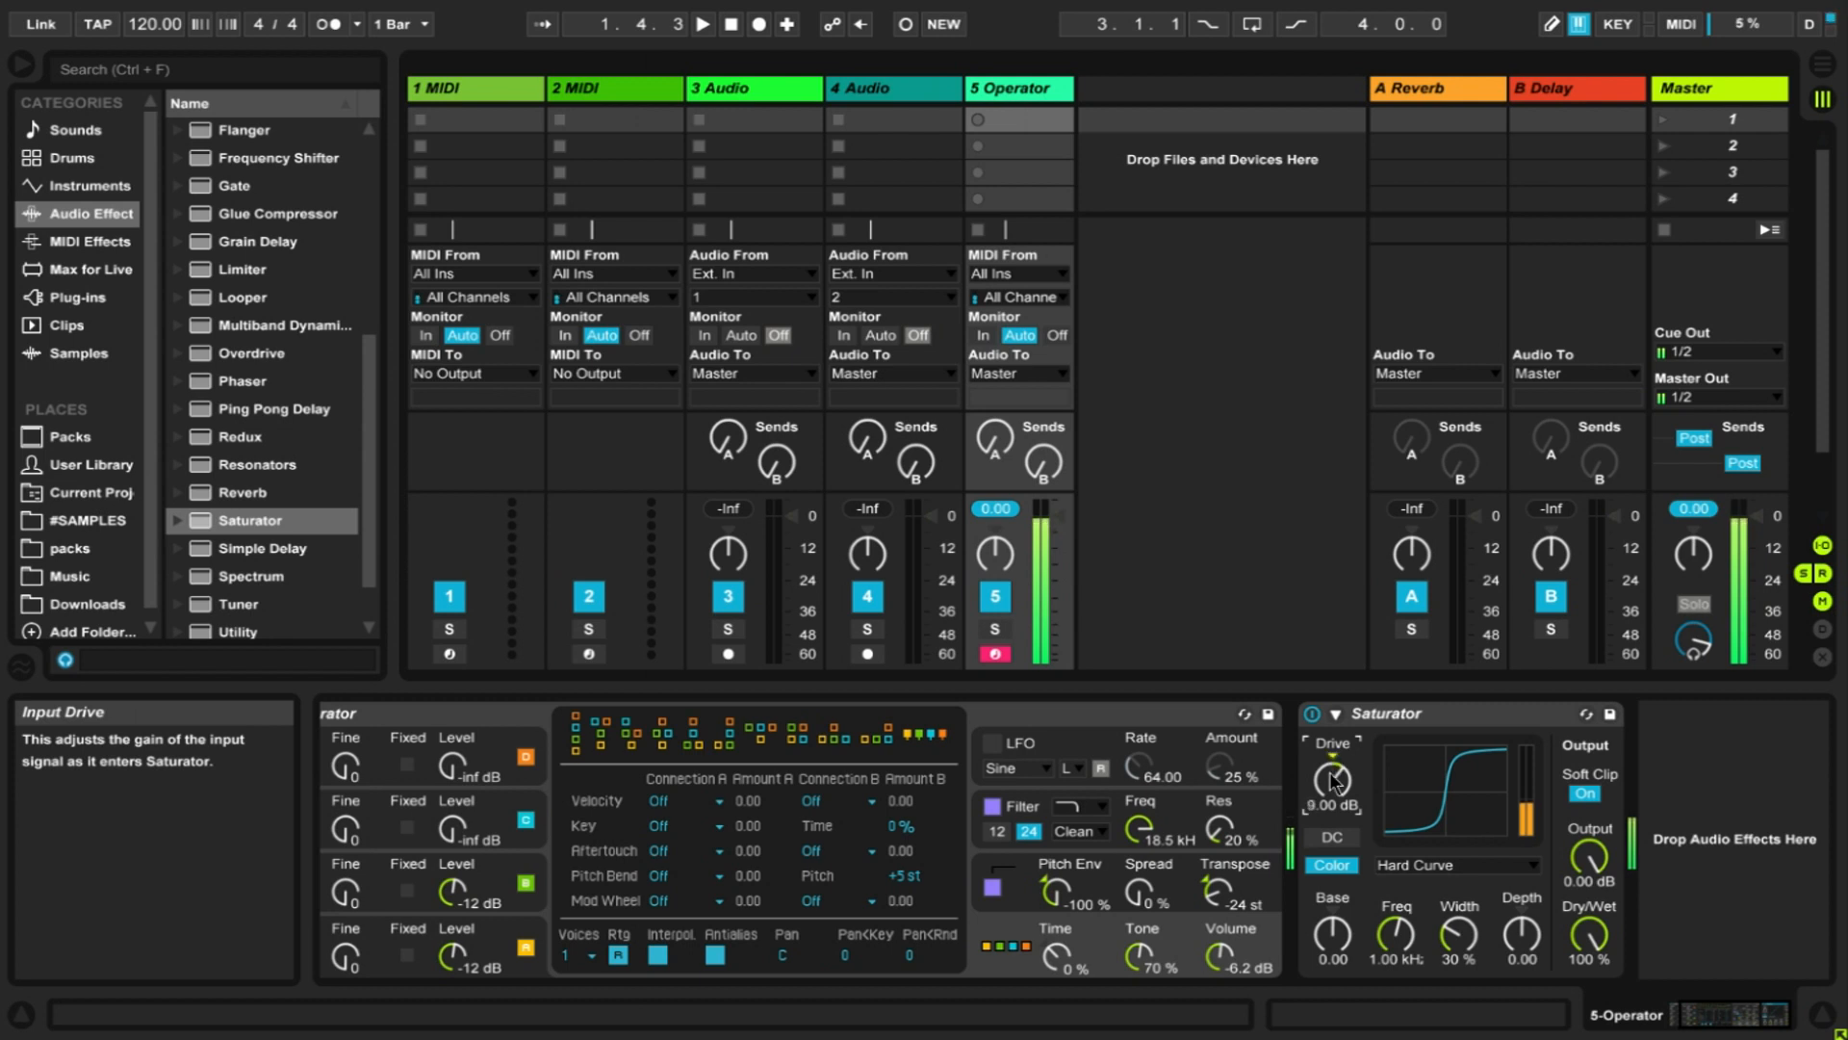
scroll(1333, 781, up, 1)
scroll(1332, 782, up, 1)
scroll(1334, 782, down, 1)
scroll(1334, 782, down, 4)
key(z)
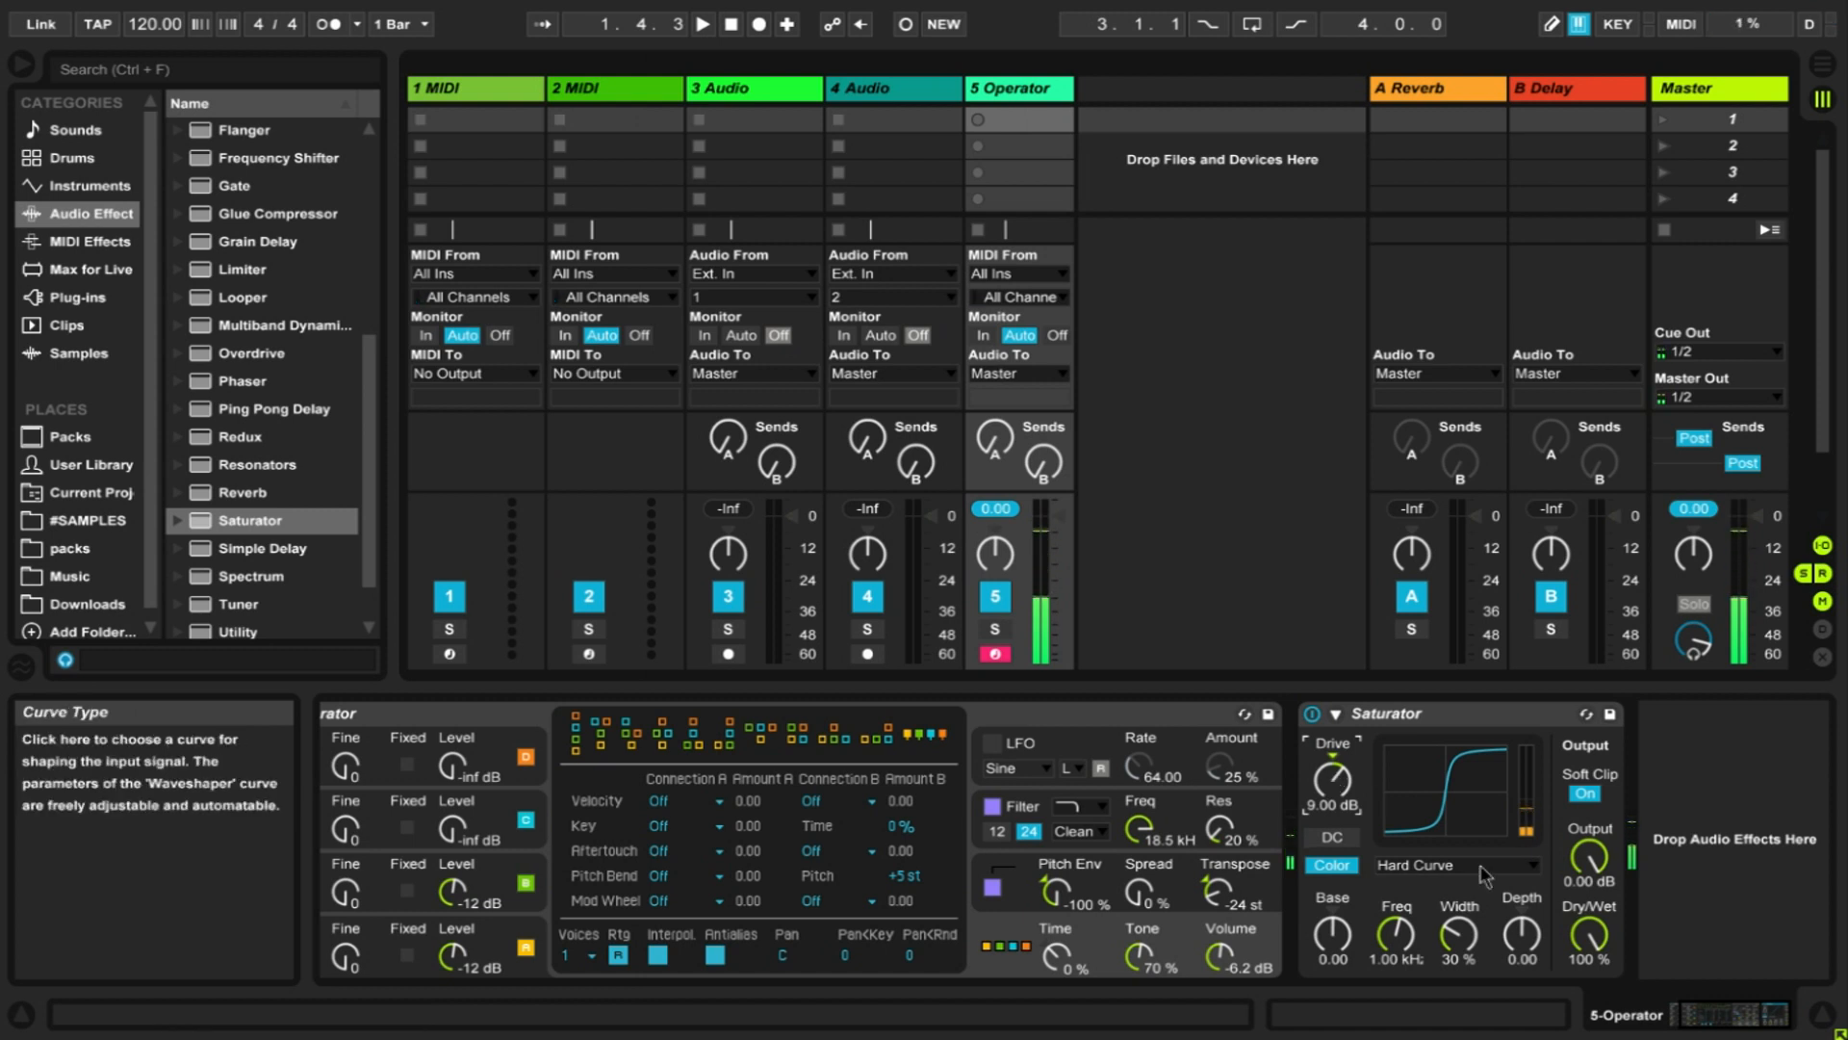
- Raise the level of Operator's oscillator B to -4.8 dB
click(456, 897)
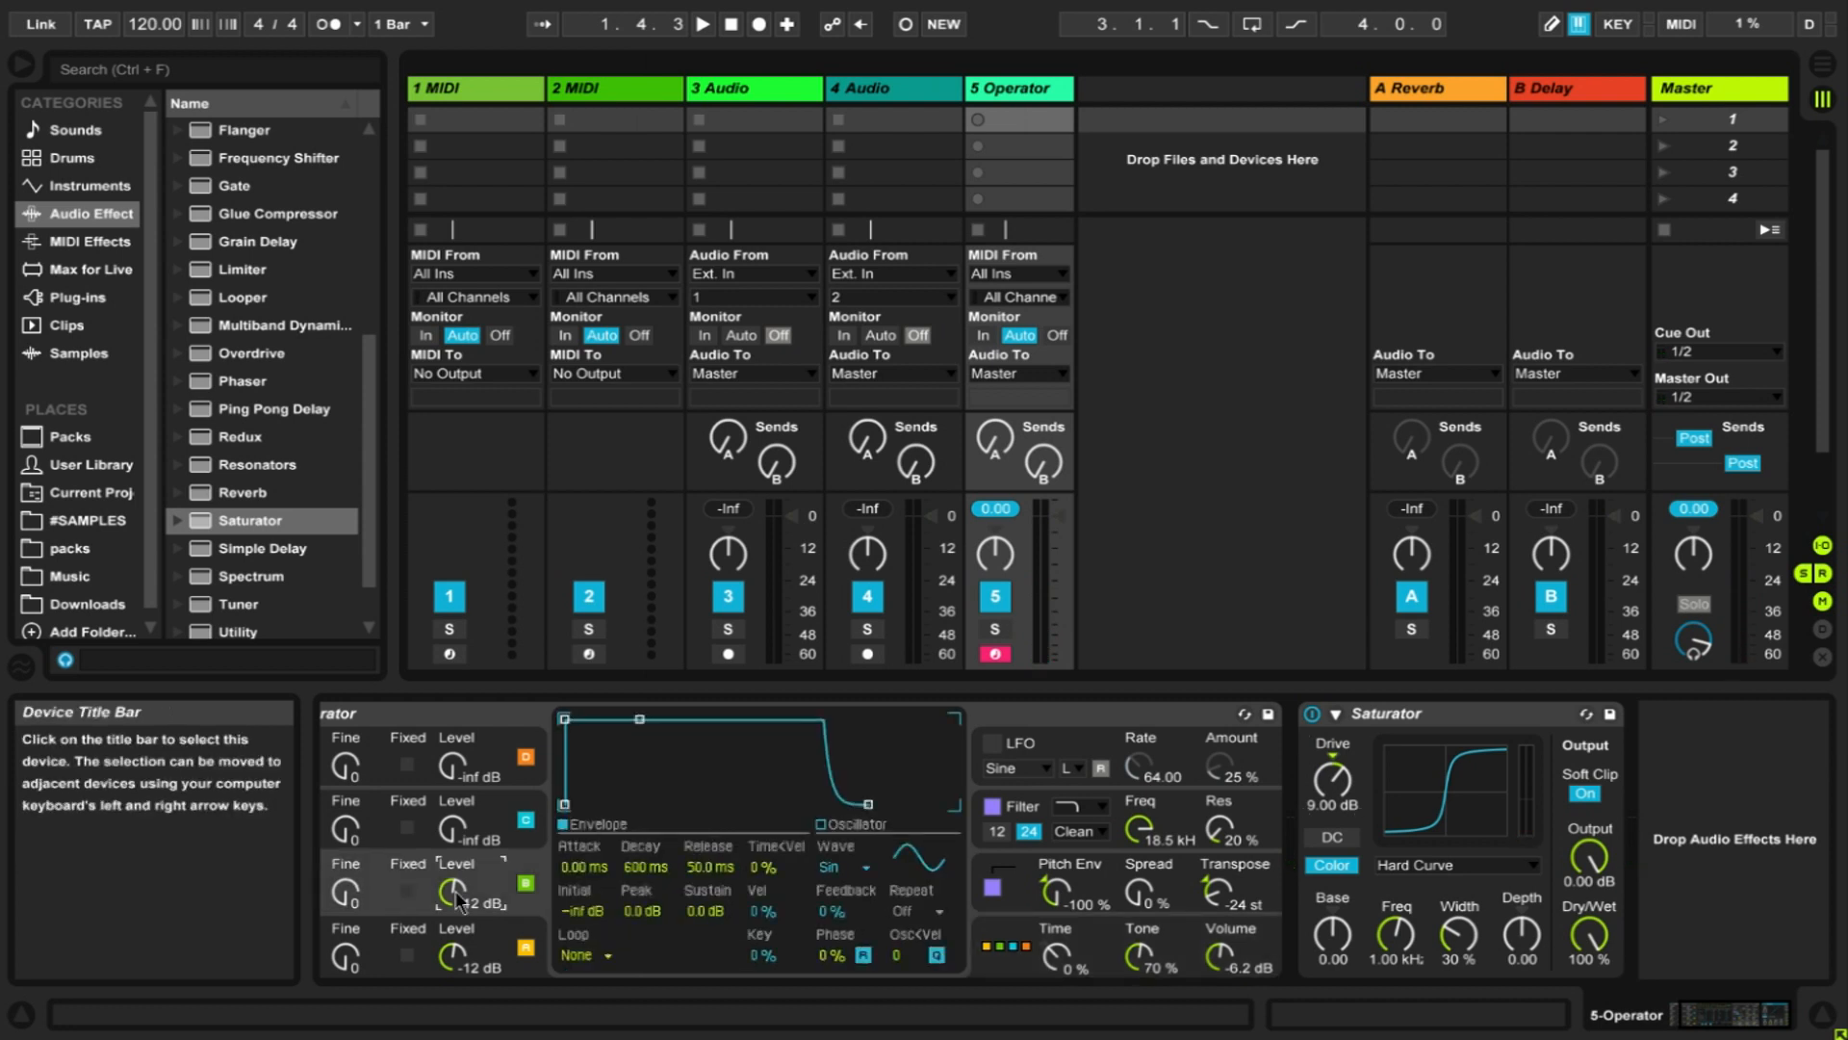
drag(456, 893, 456, 898)
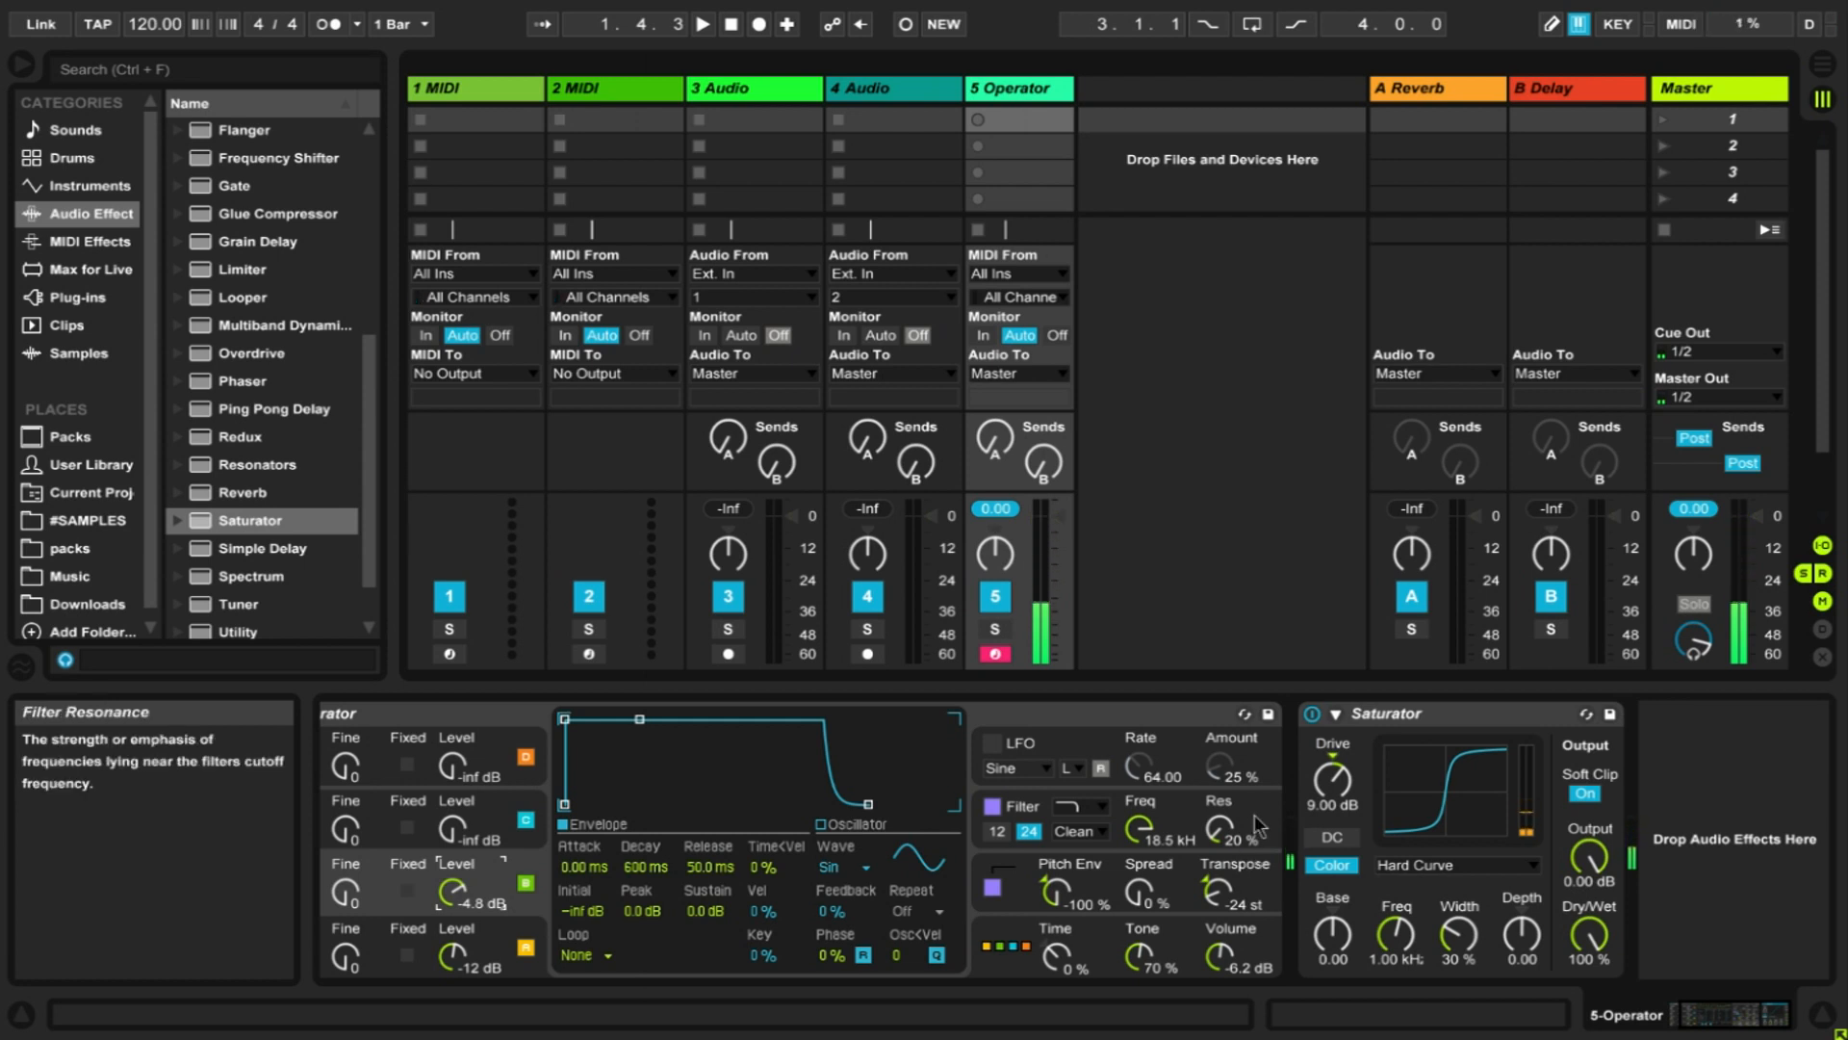
- Add a Reverb audio effect after the Saturator in the device chain
click(1657, 1009)
drag(248, 492, 1582, 788)
drag(1744, 791, 1709, 788)
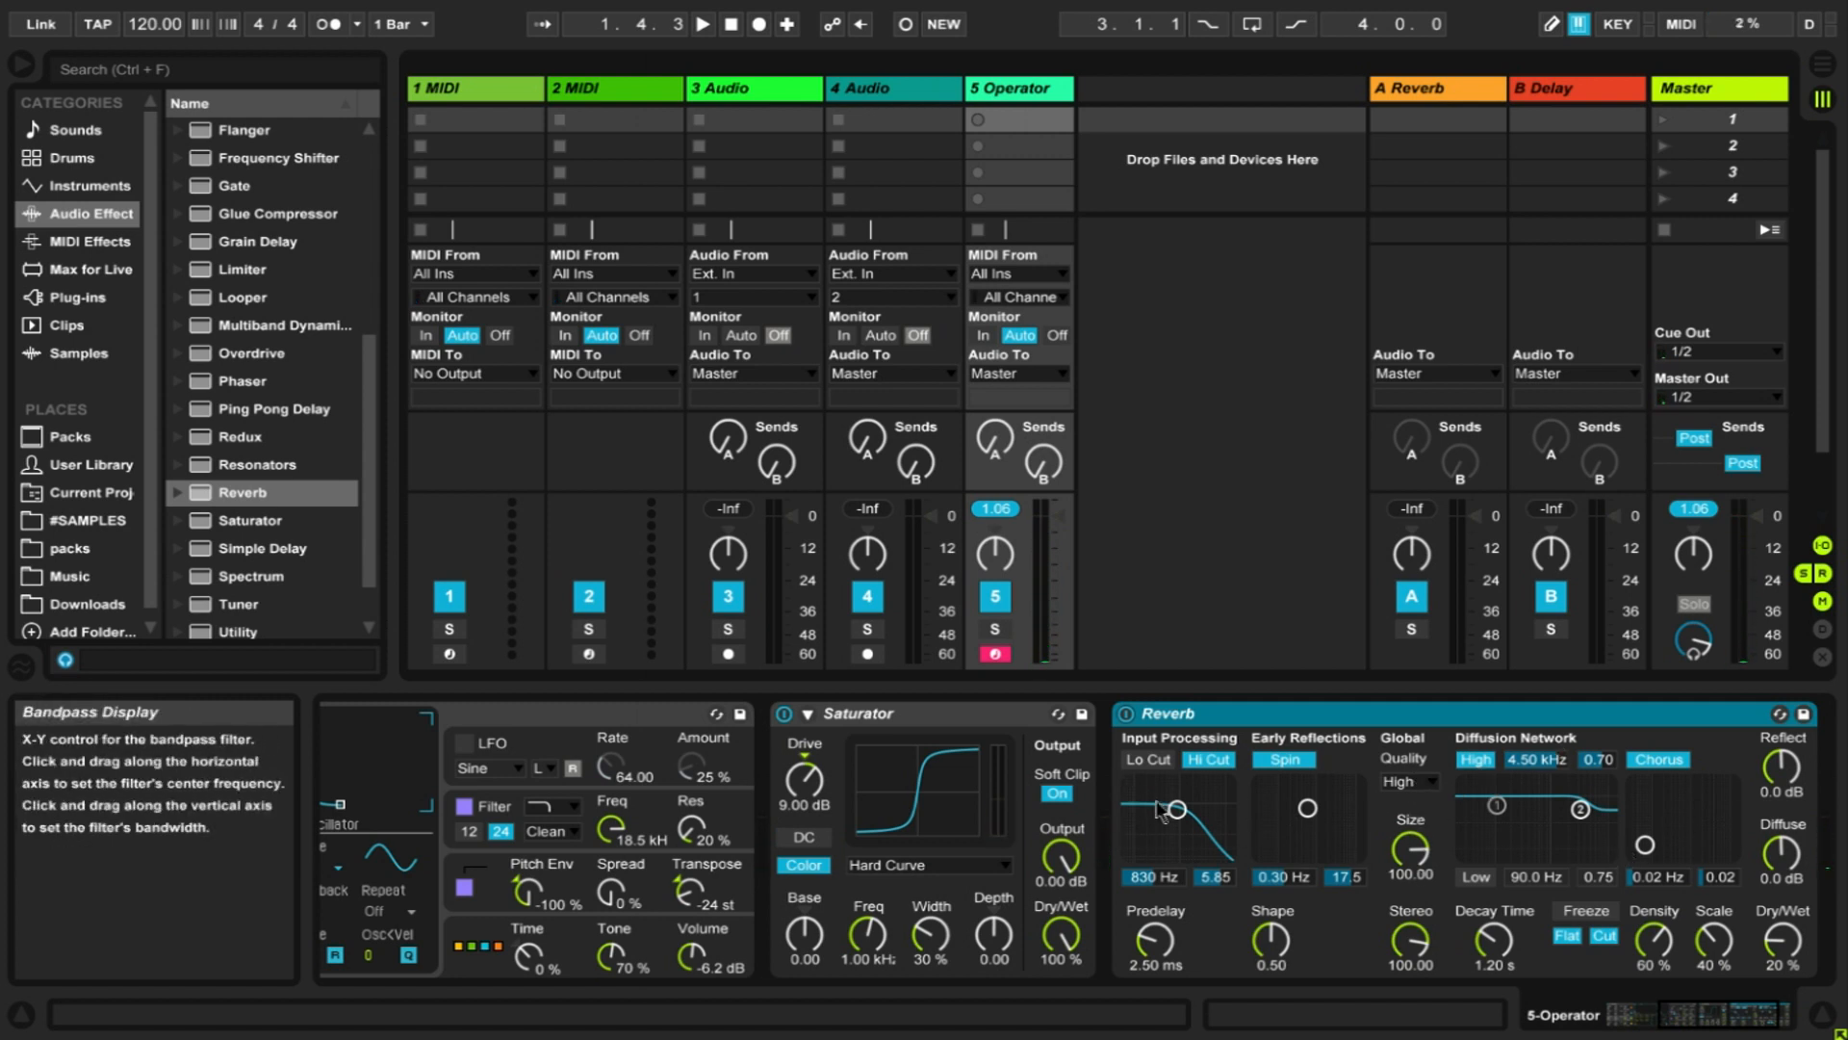
- Configure the Reverb with Lo Cut on, input filter at 1.36 kHz and 3.51 bandwidth, 432 ms decay time and 13 % dry/wet
click(1162, 761)
drag(1176, 809, 1184, 828)
drag(1494, 939, 1494, 972)
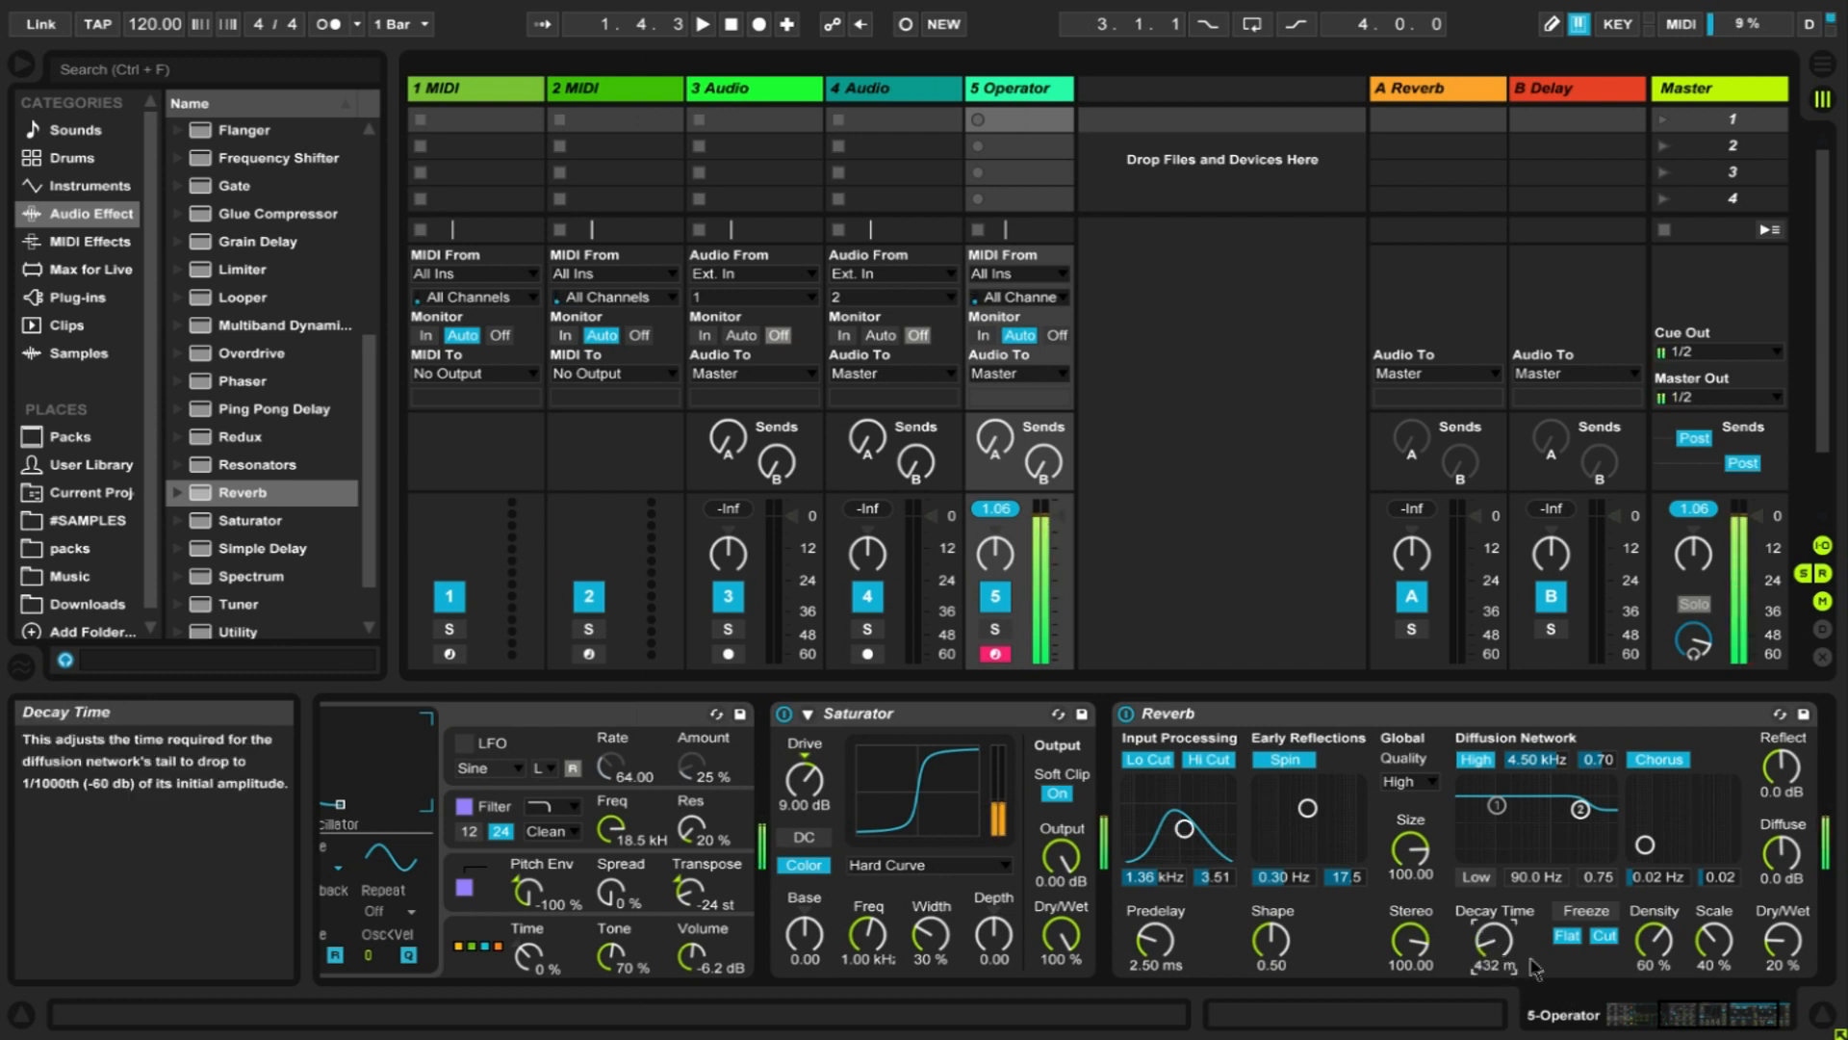
drag(1782, 939, 1782, 955)
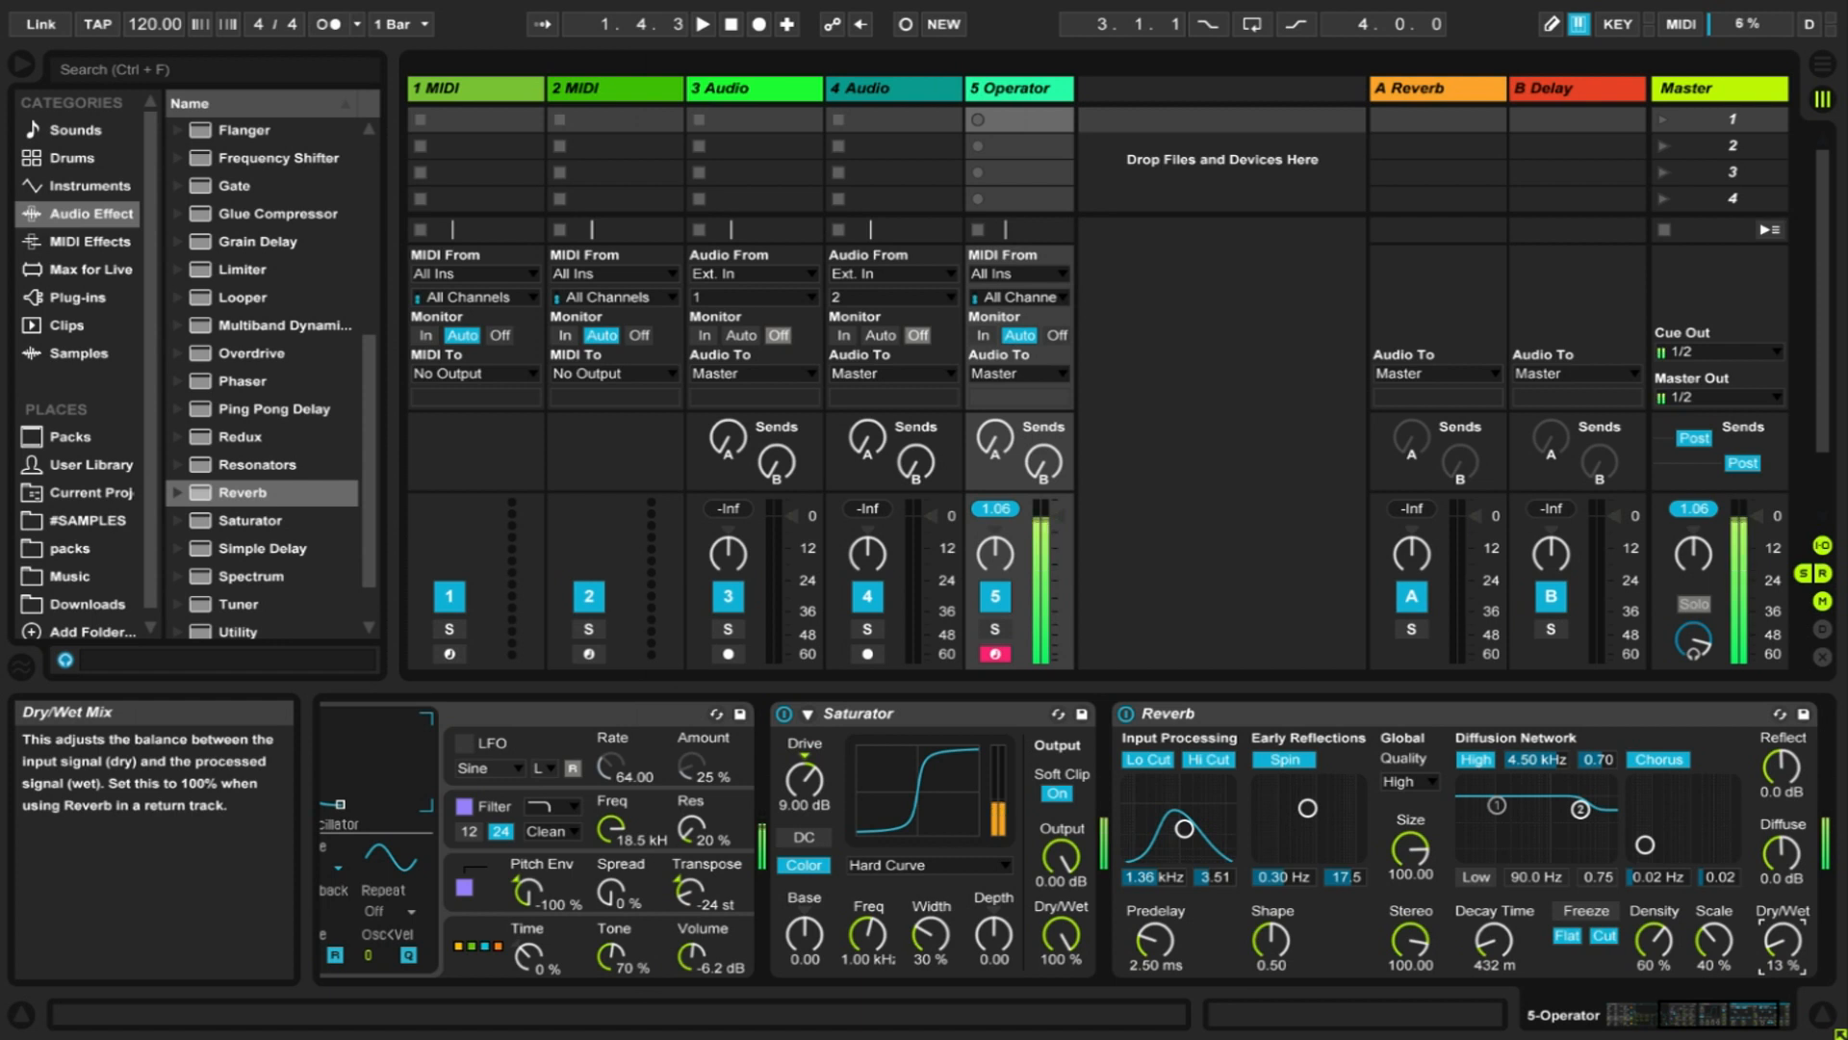
- Set the Reverb's Reflect level to 5.1 dB and Diffuse level to 4.9 dB, and collapse the device
drag(1791, 797, 1786, 755)
drag(1783, 852, 1783, 841)
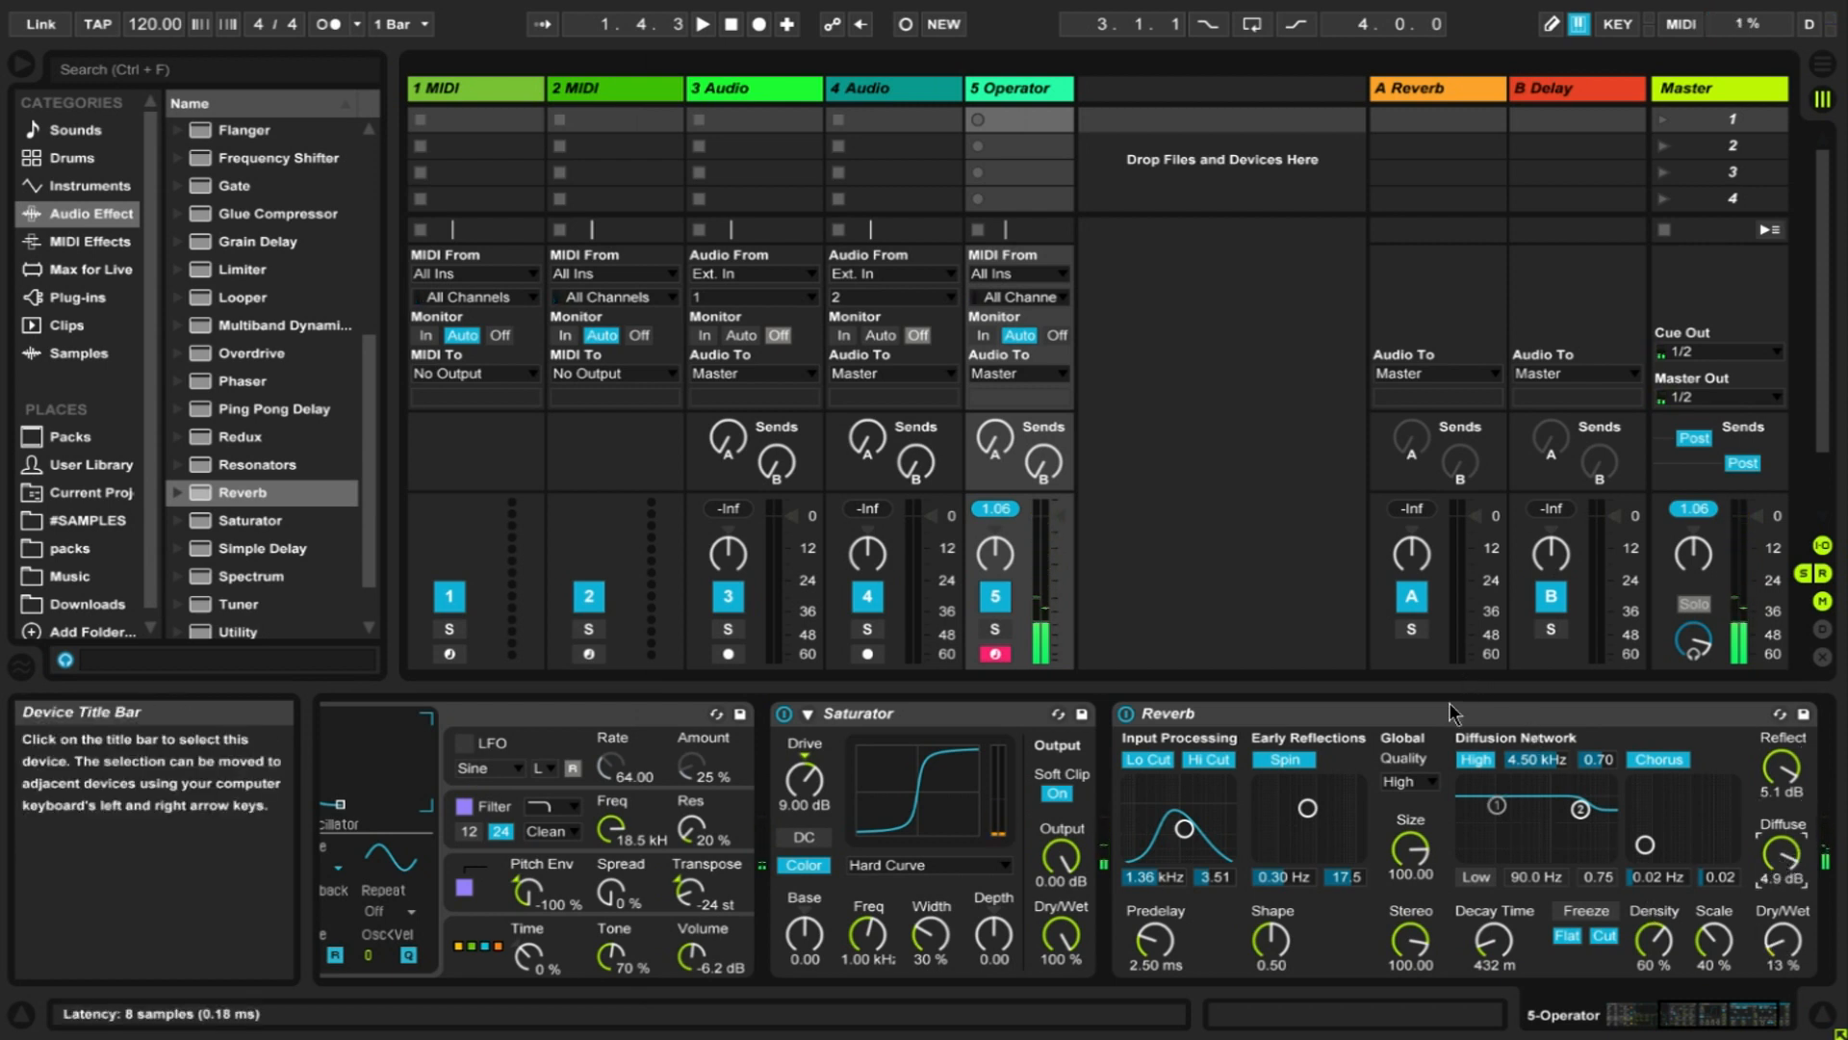
double_click(1392, 713)
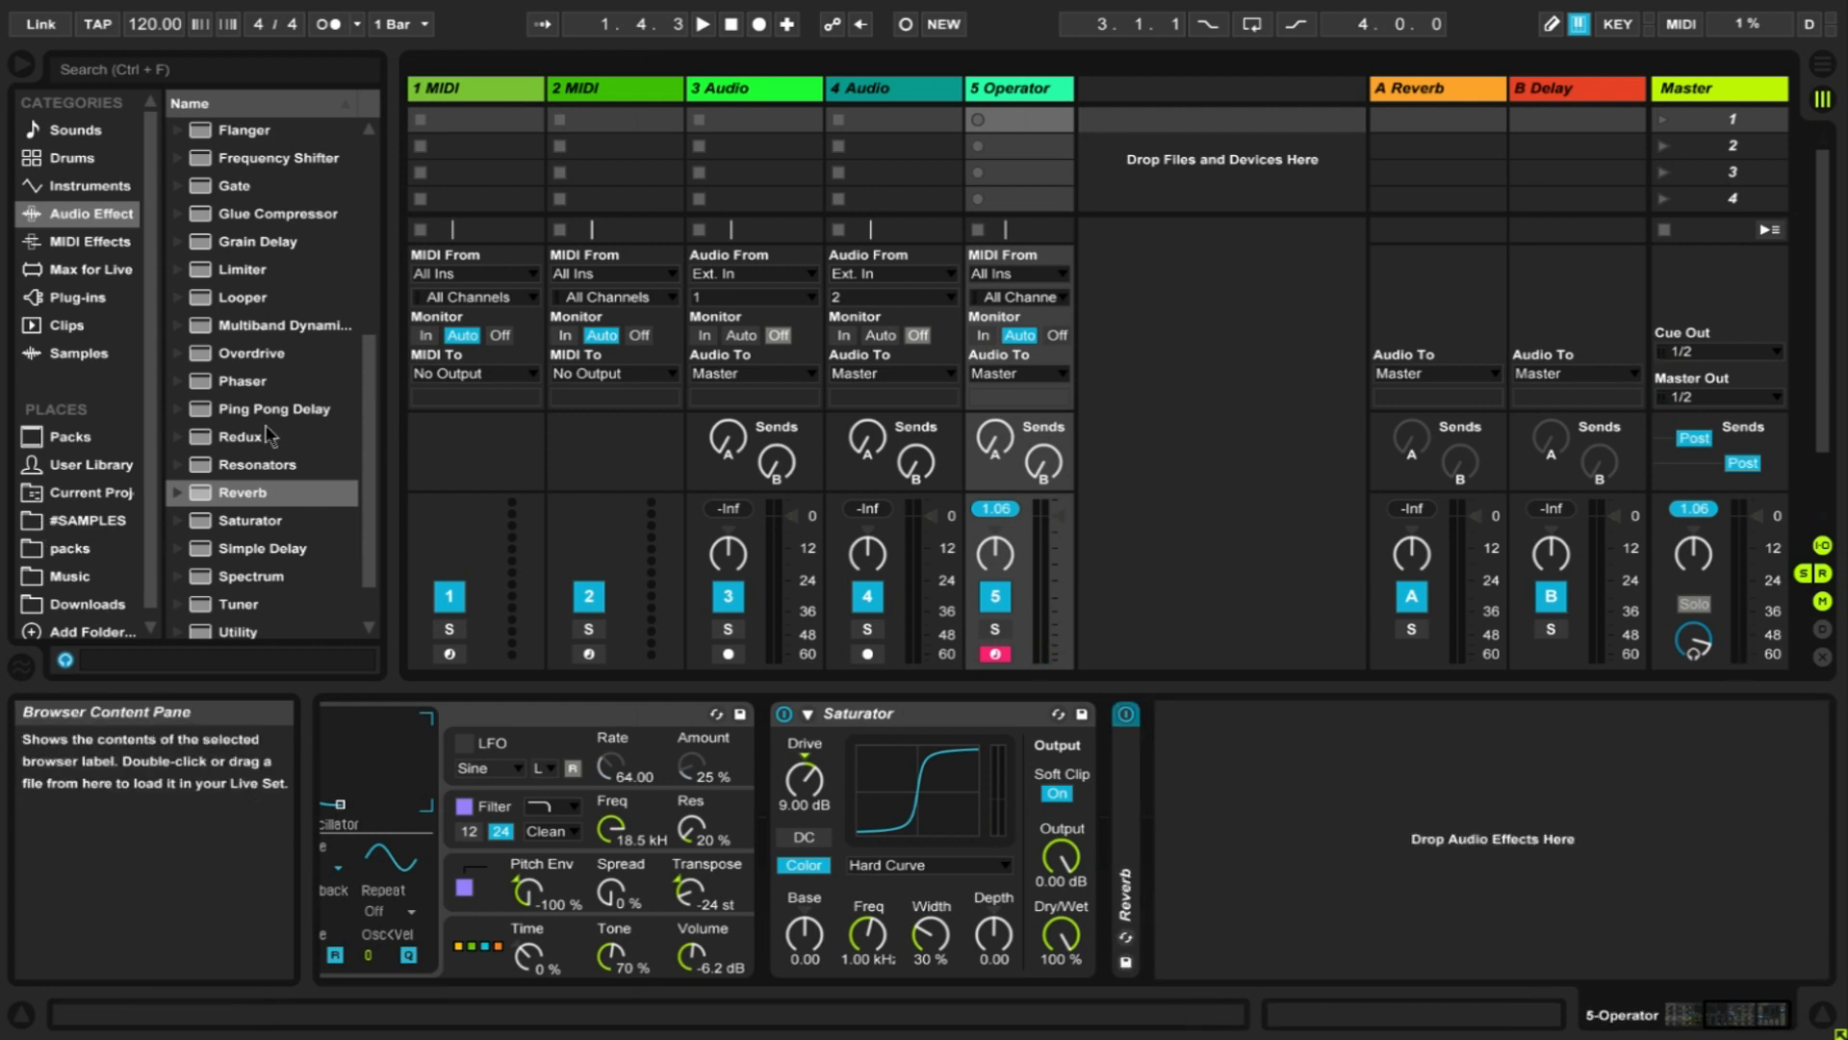
- Add the OTT preset of Multiband Dynamics after the Reverb in the device chain
scroll(278, 470, down, 2)
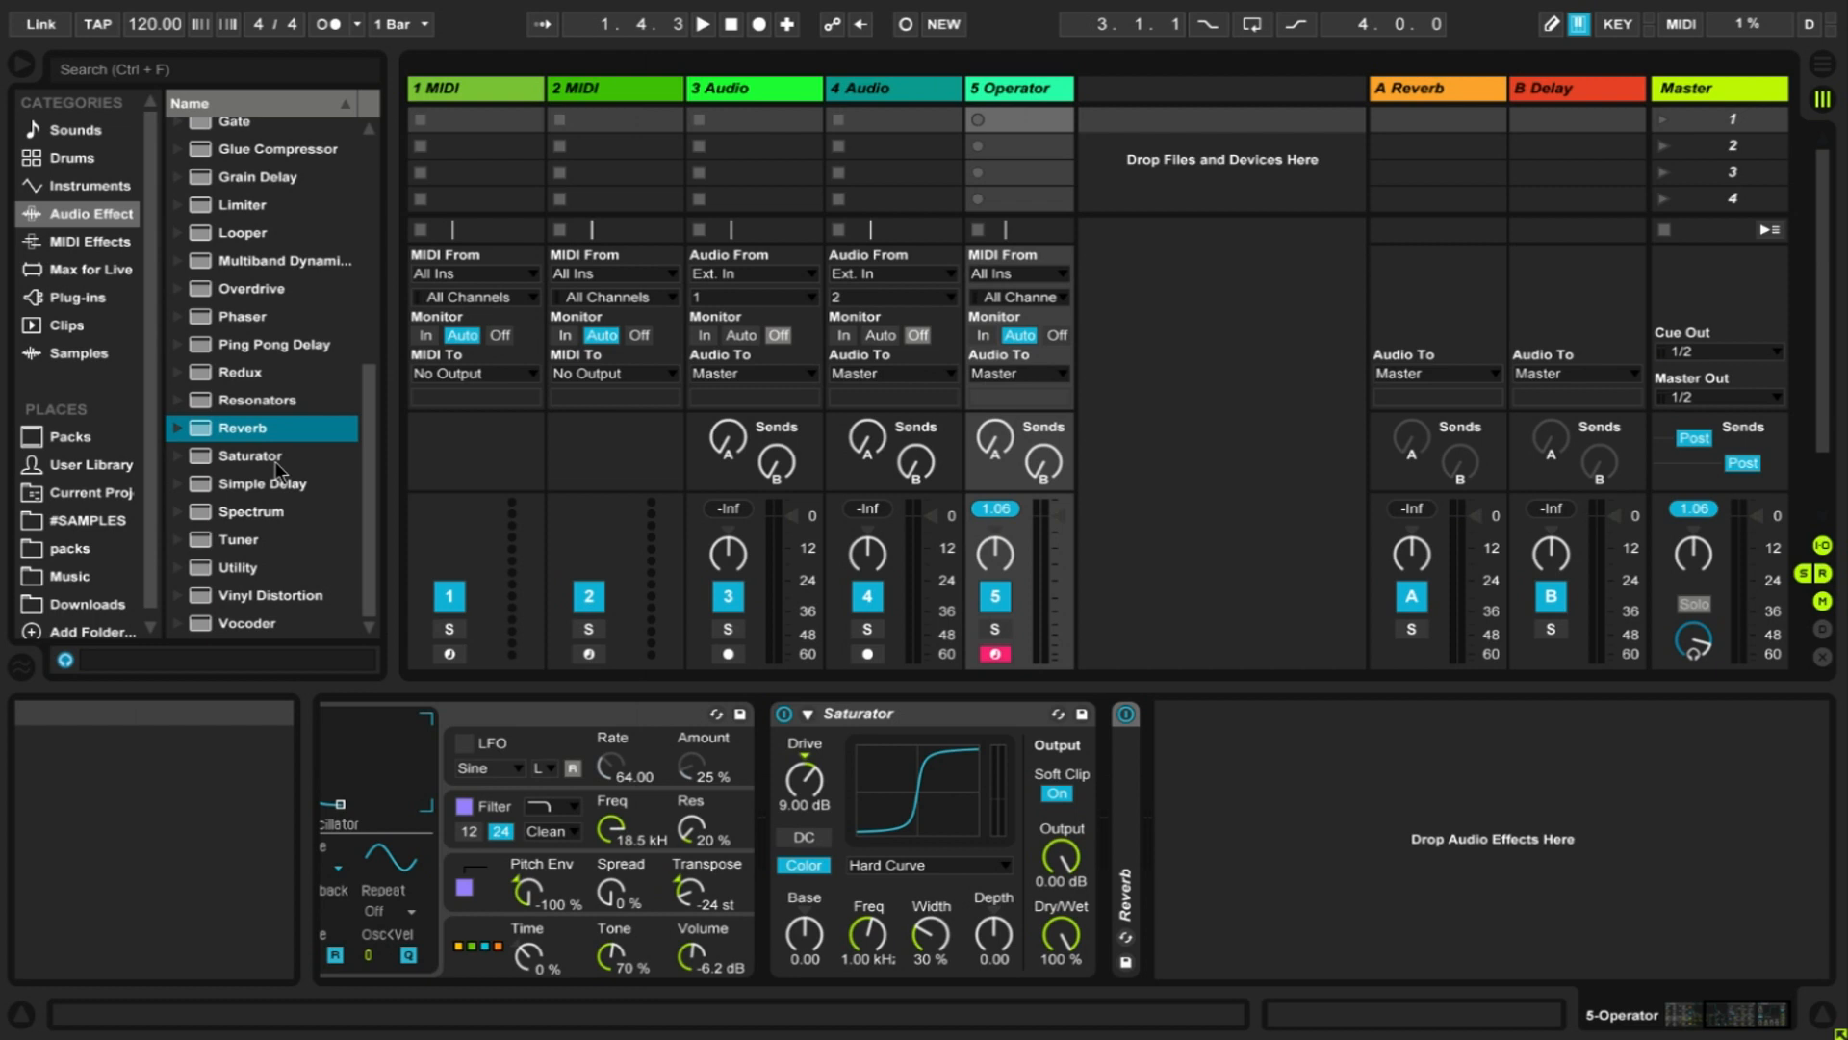
scroll(277, 467, up, 6)
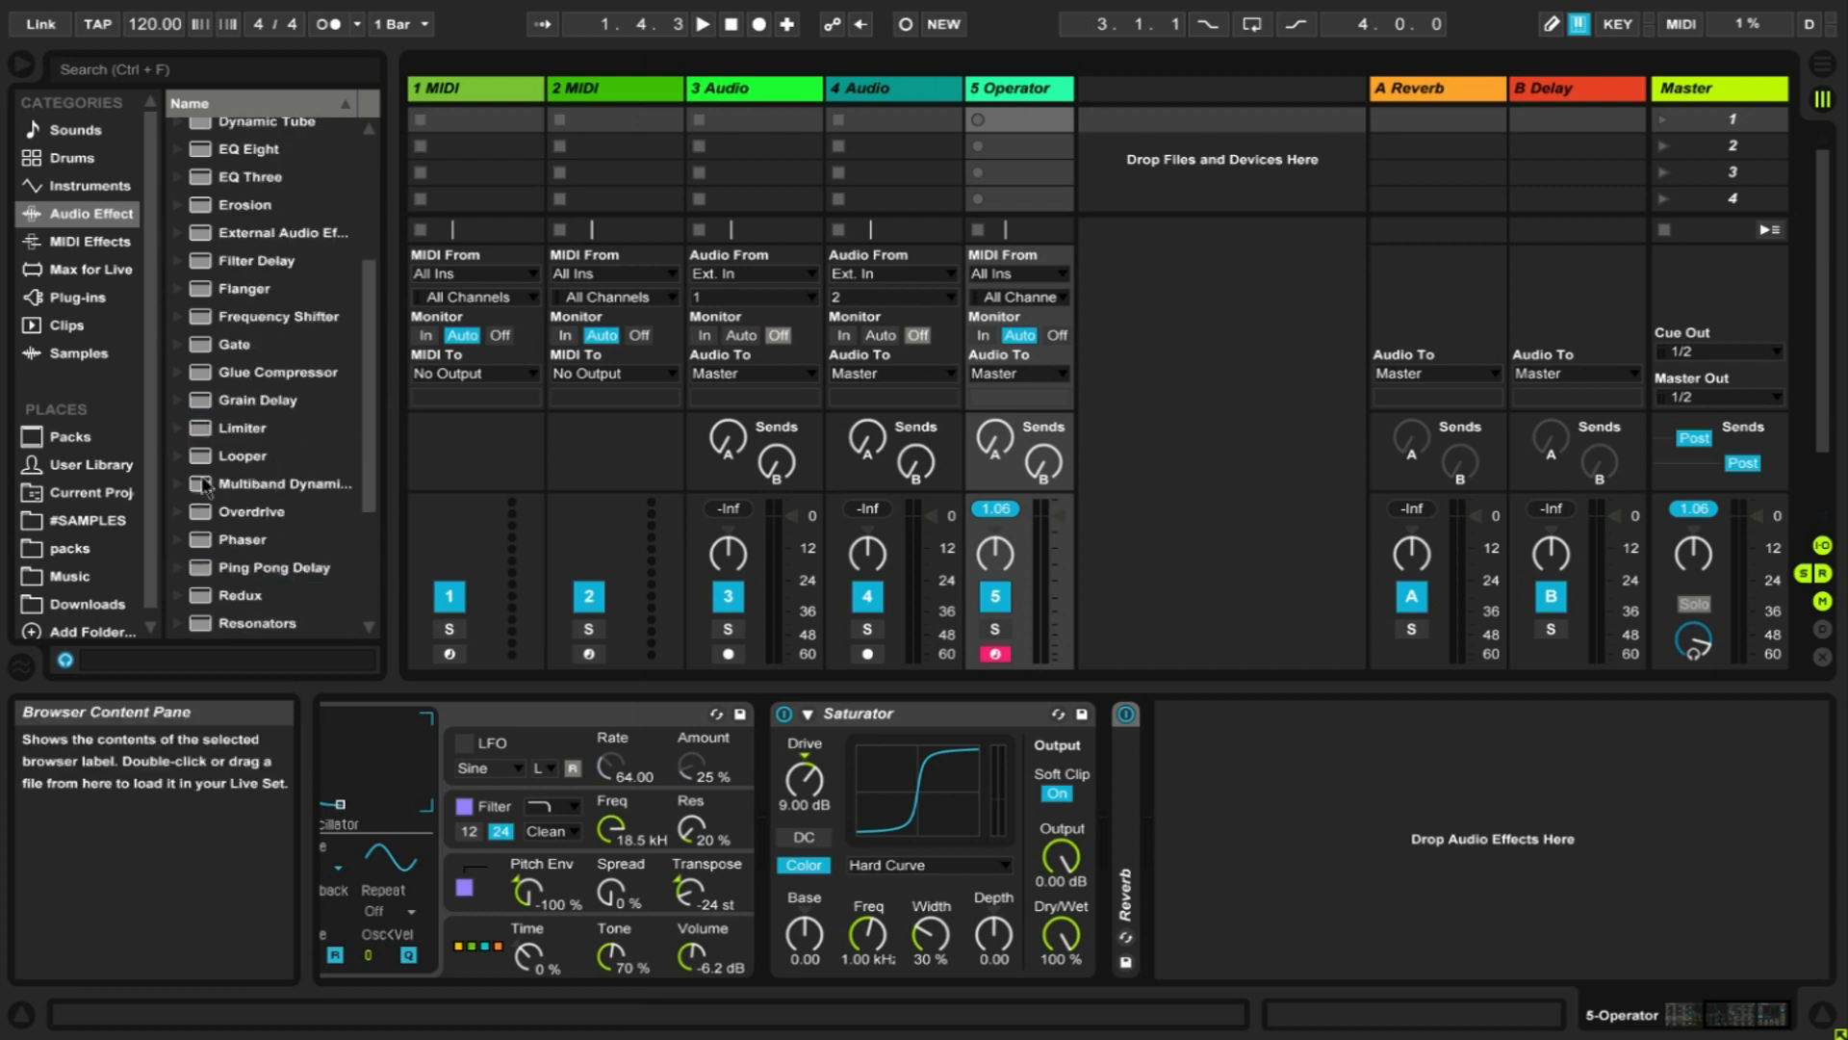
click(204, 487)
mouse_move(265, 594)
mouse_down()
mouse_move(1117, 857)
mouse_move(1267, 833)
mouse_up()
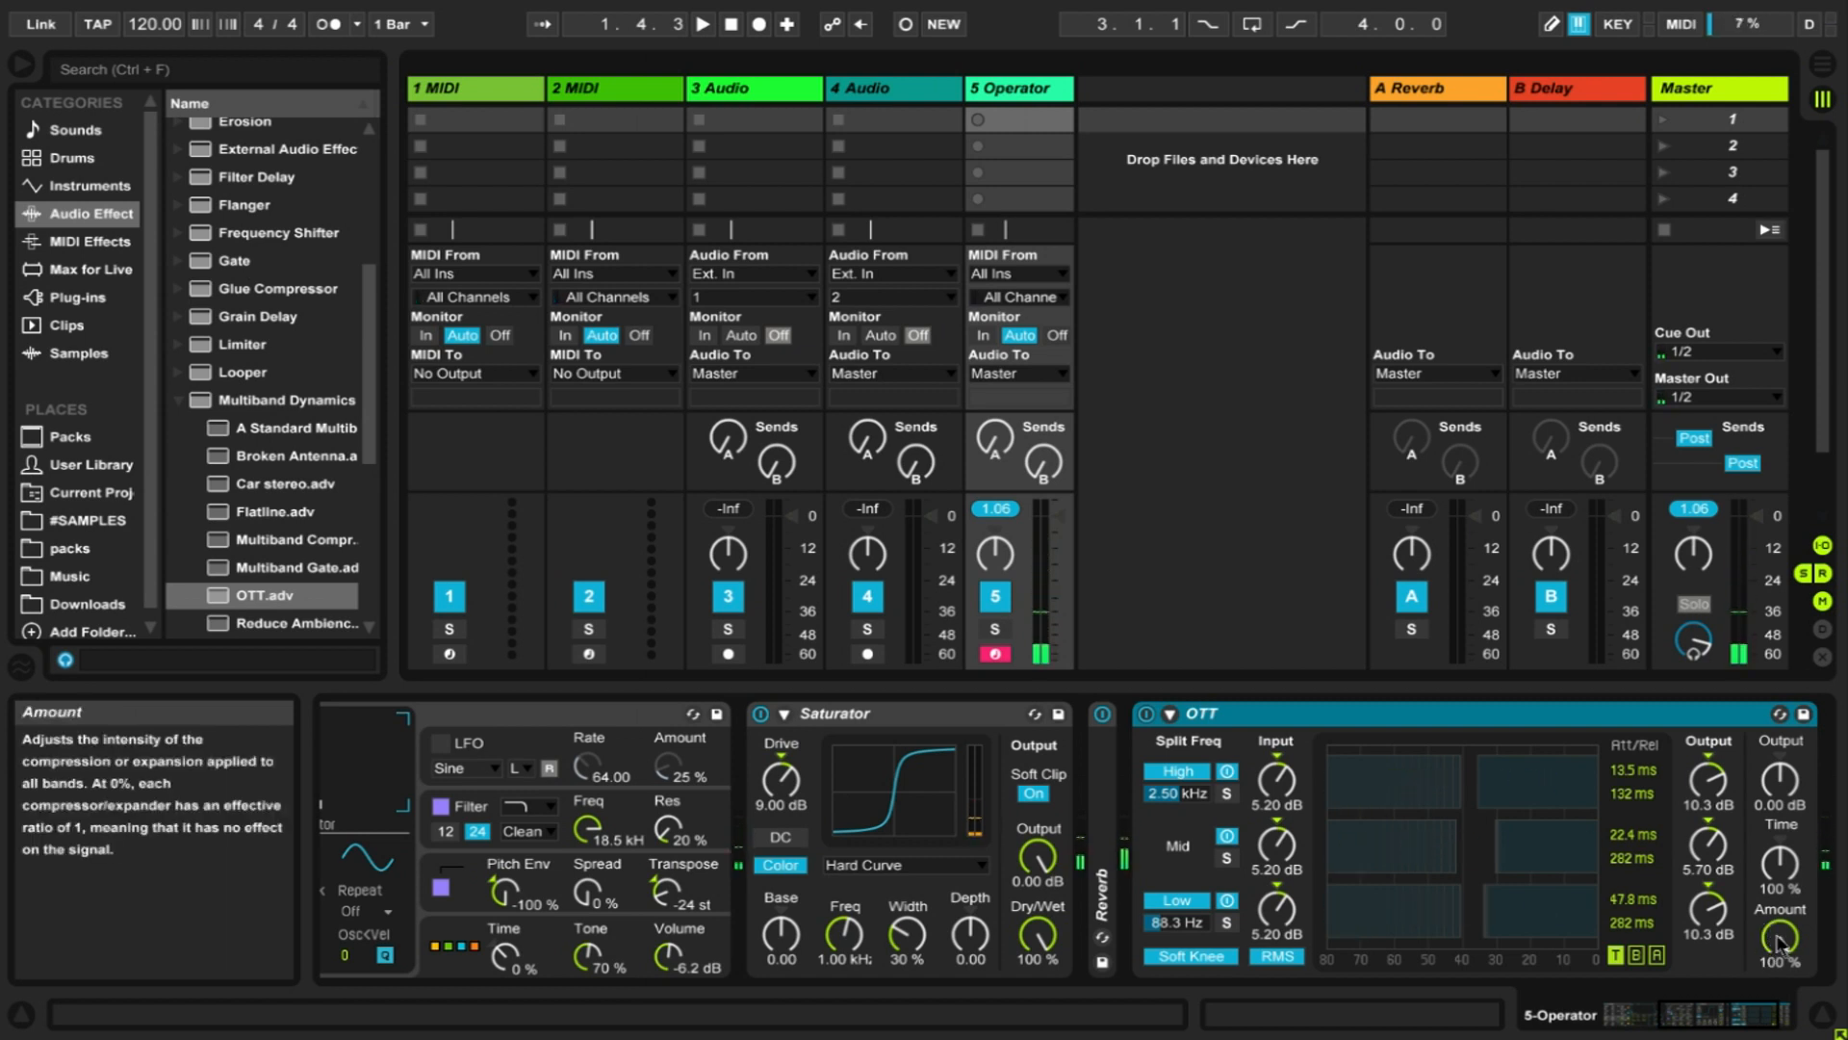
- Set OTT's Amount to 32 % and add a Limiter after it in the device chain
drag(1782, 935, 1774, 944)
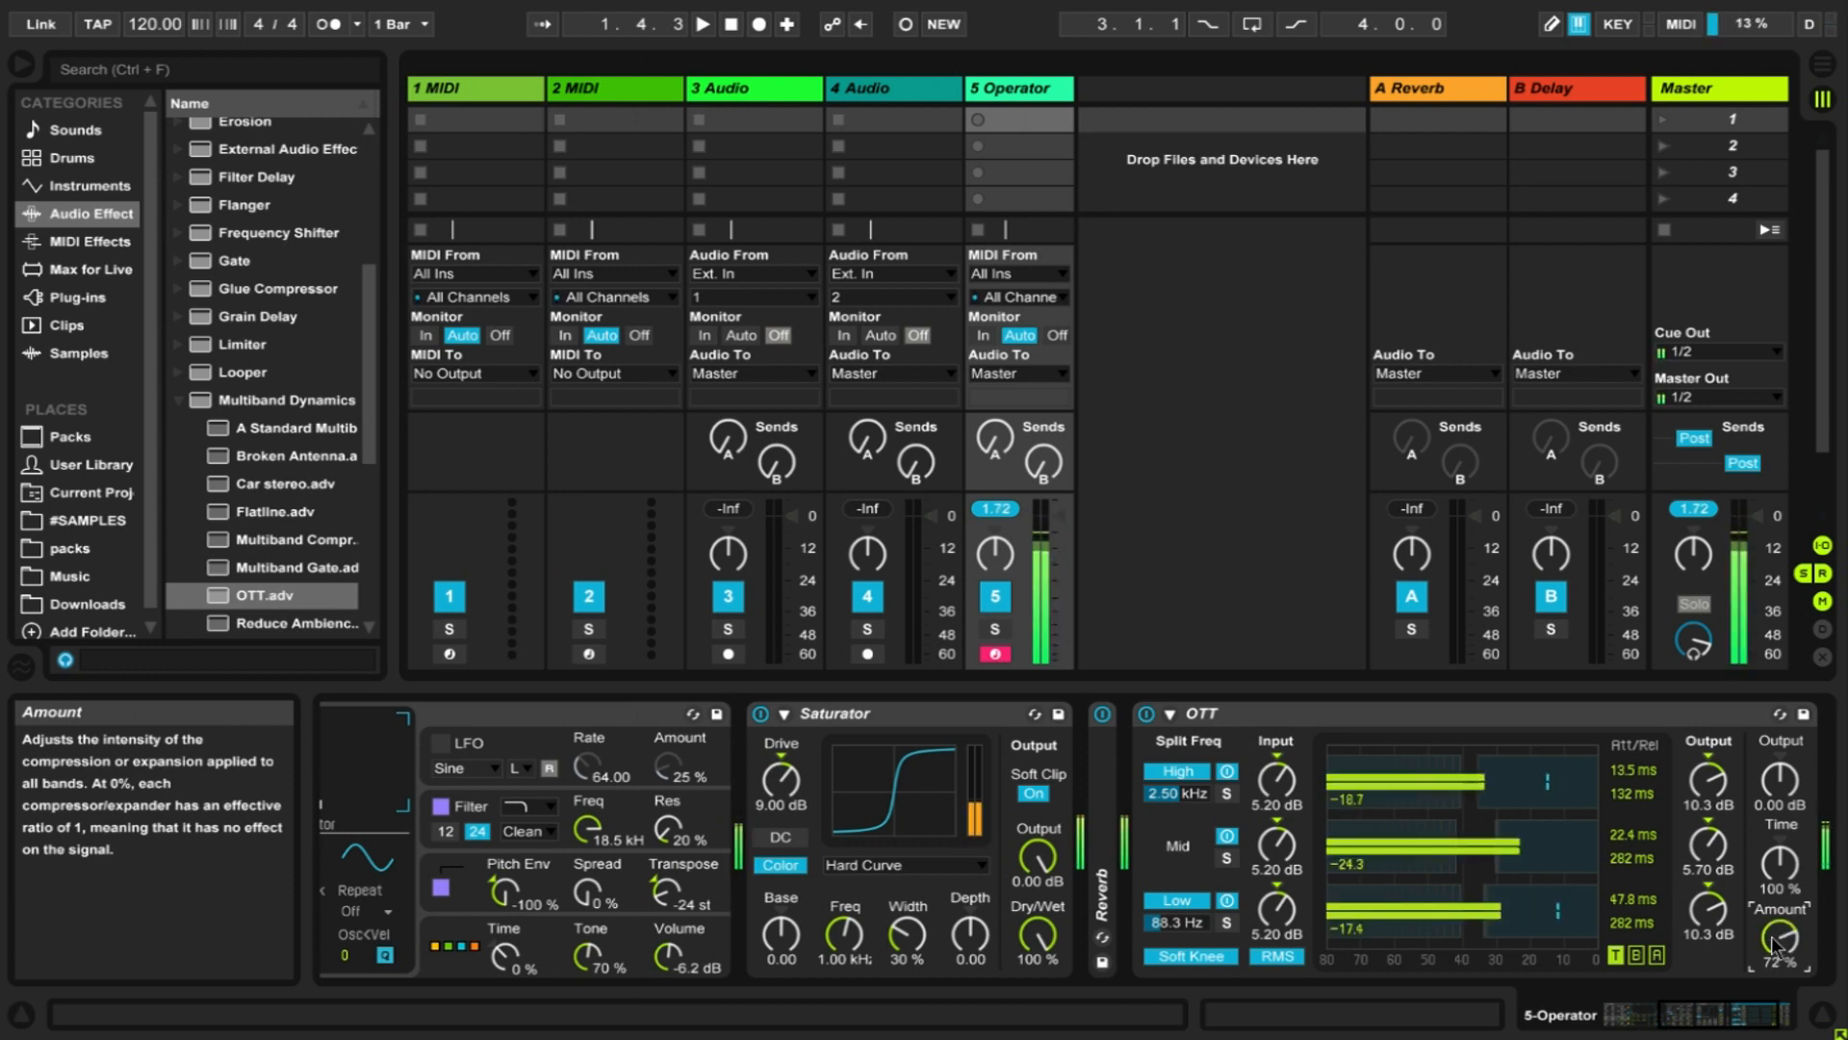
mouse_move(1774, 946)
mouse_down()
mouse_move(1775, 1011)
mouse_move(1774, 948)
mouse_up()
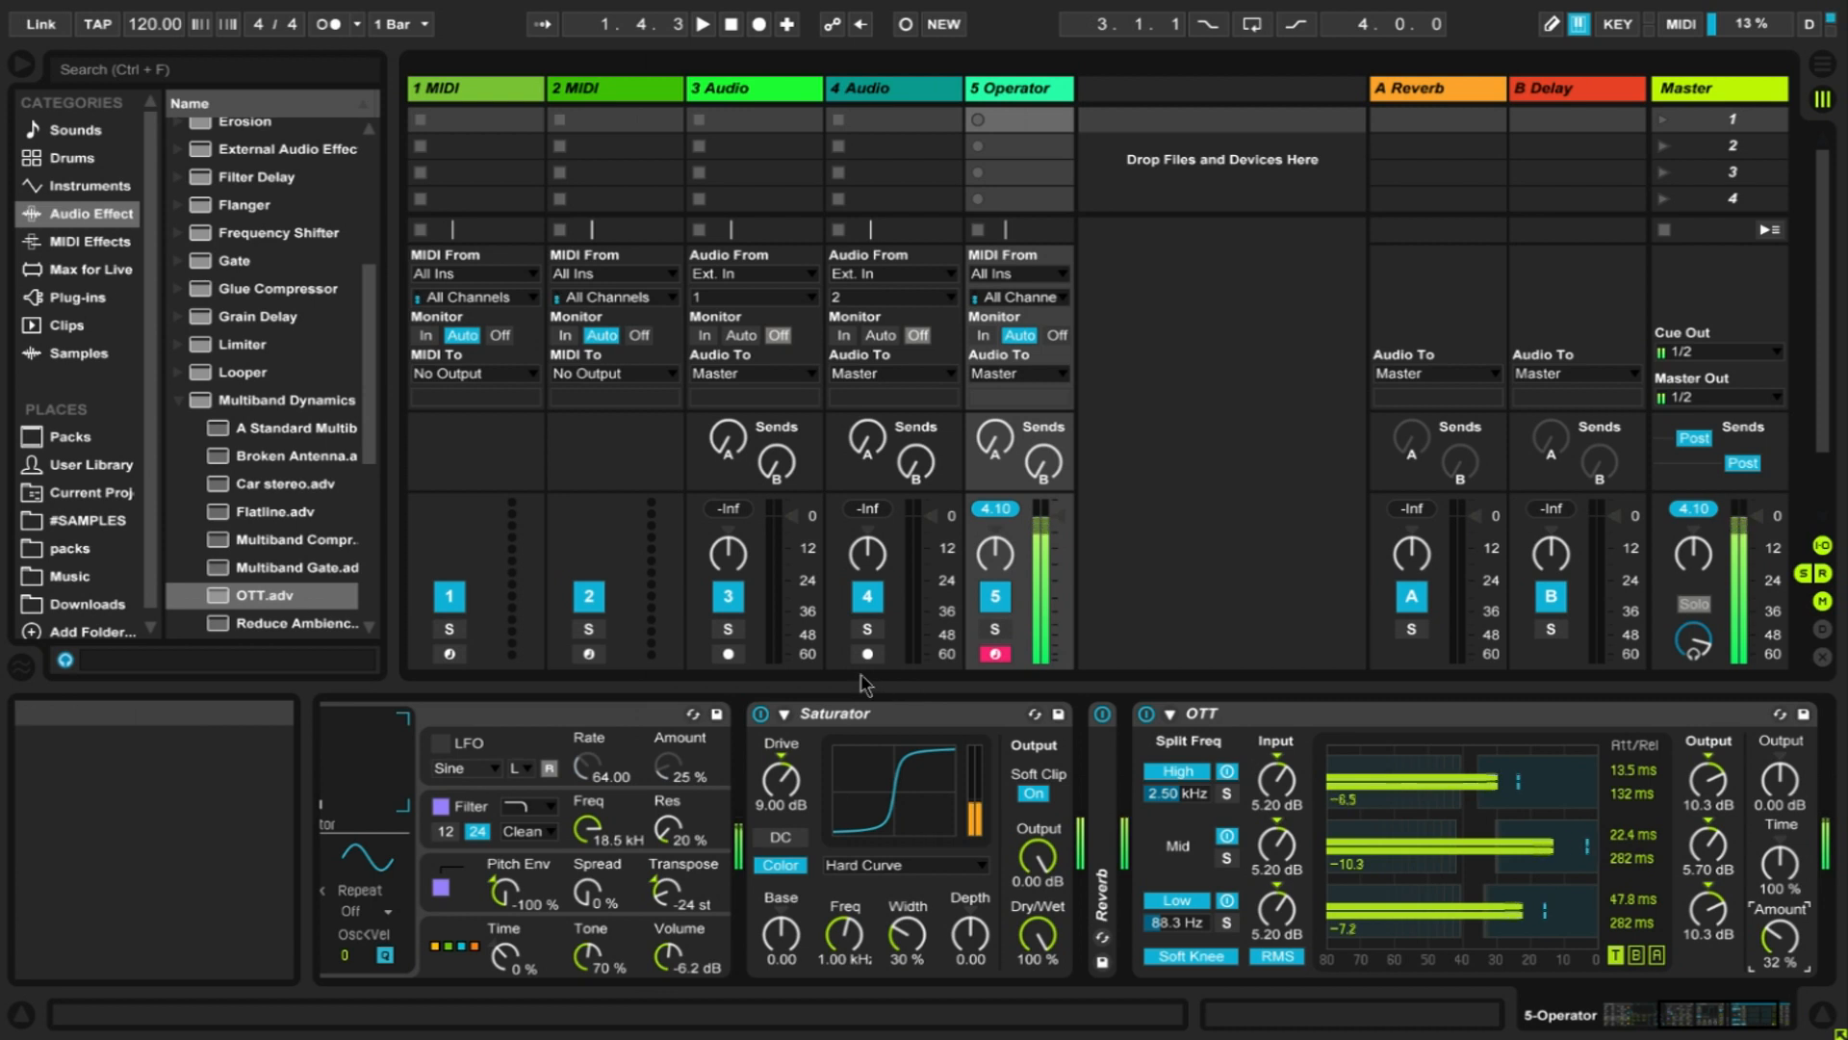
click(221, 349)
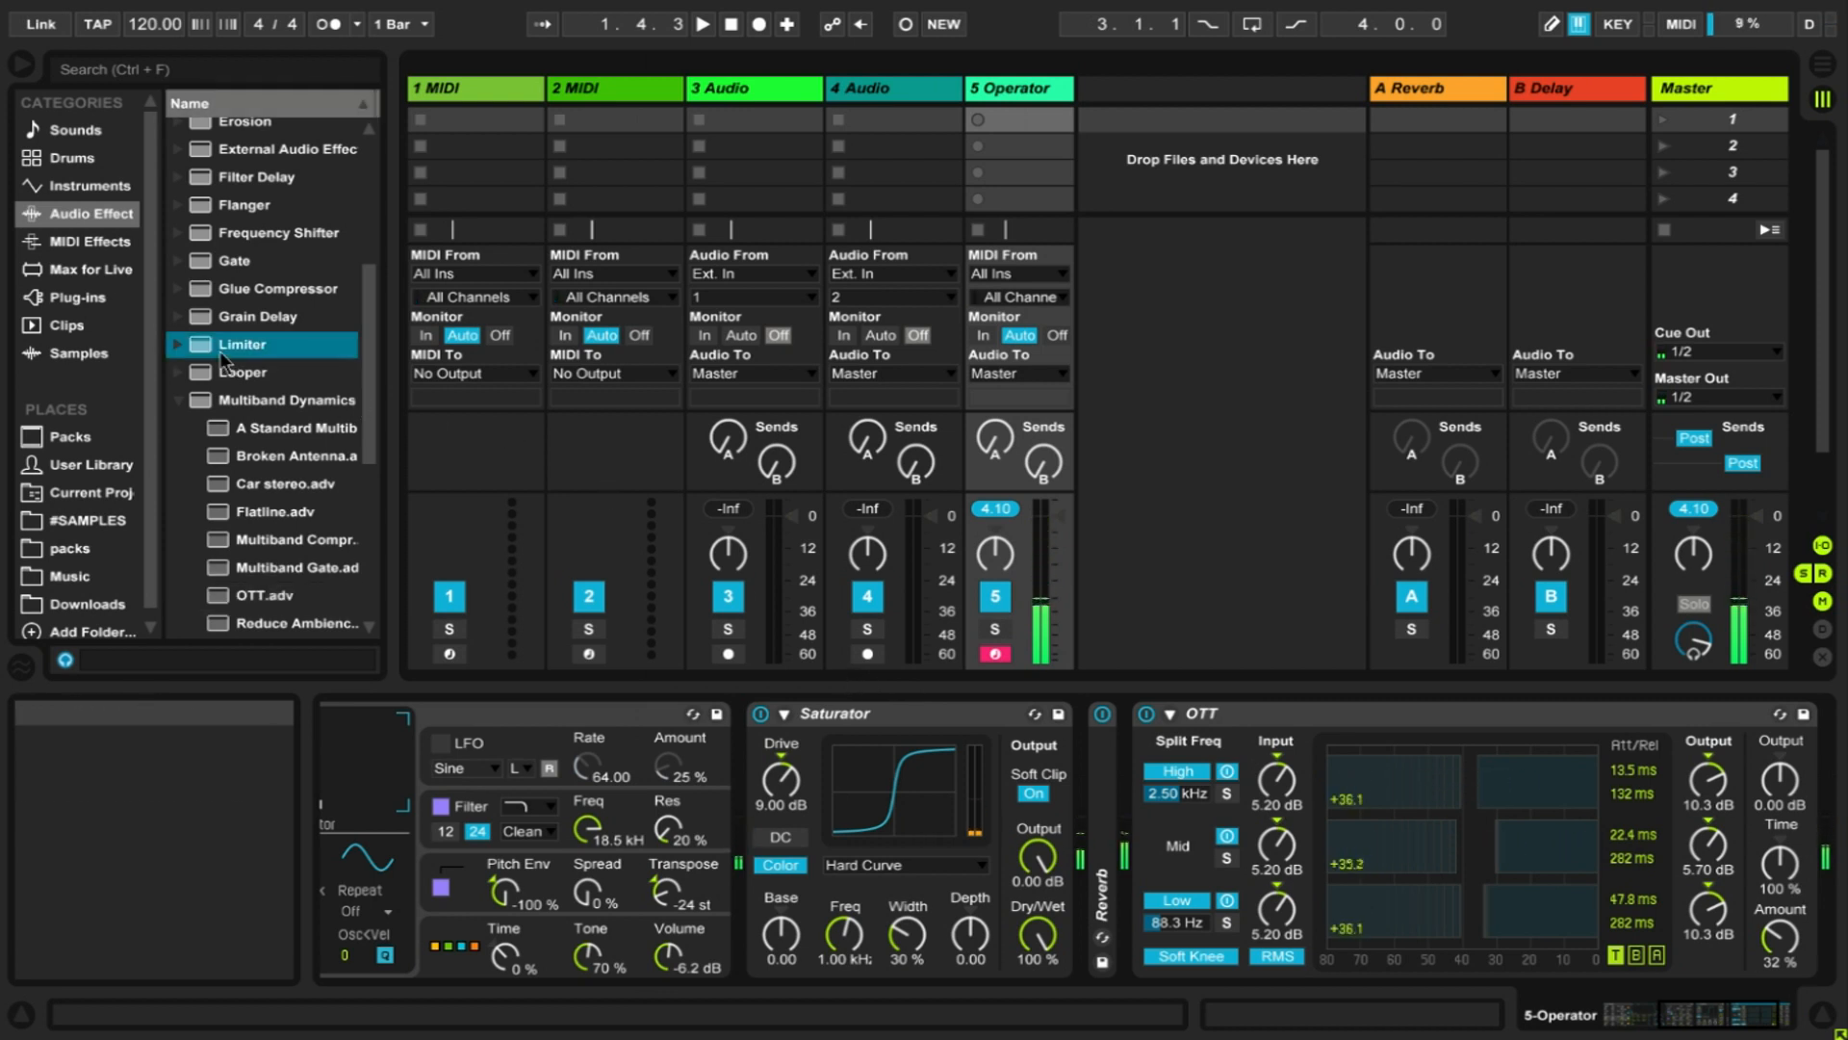
key(Return)
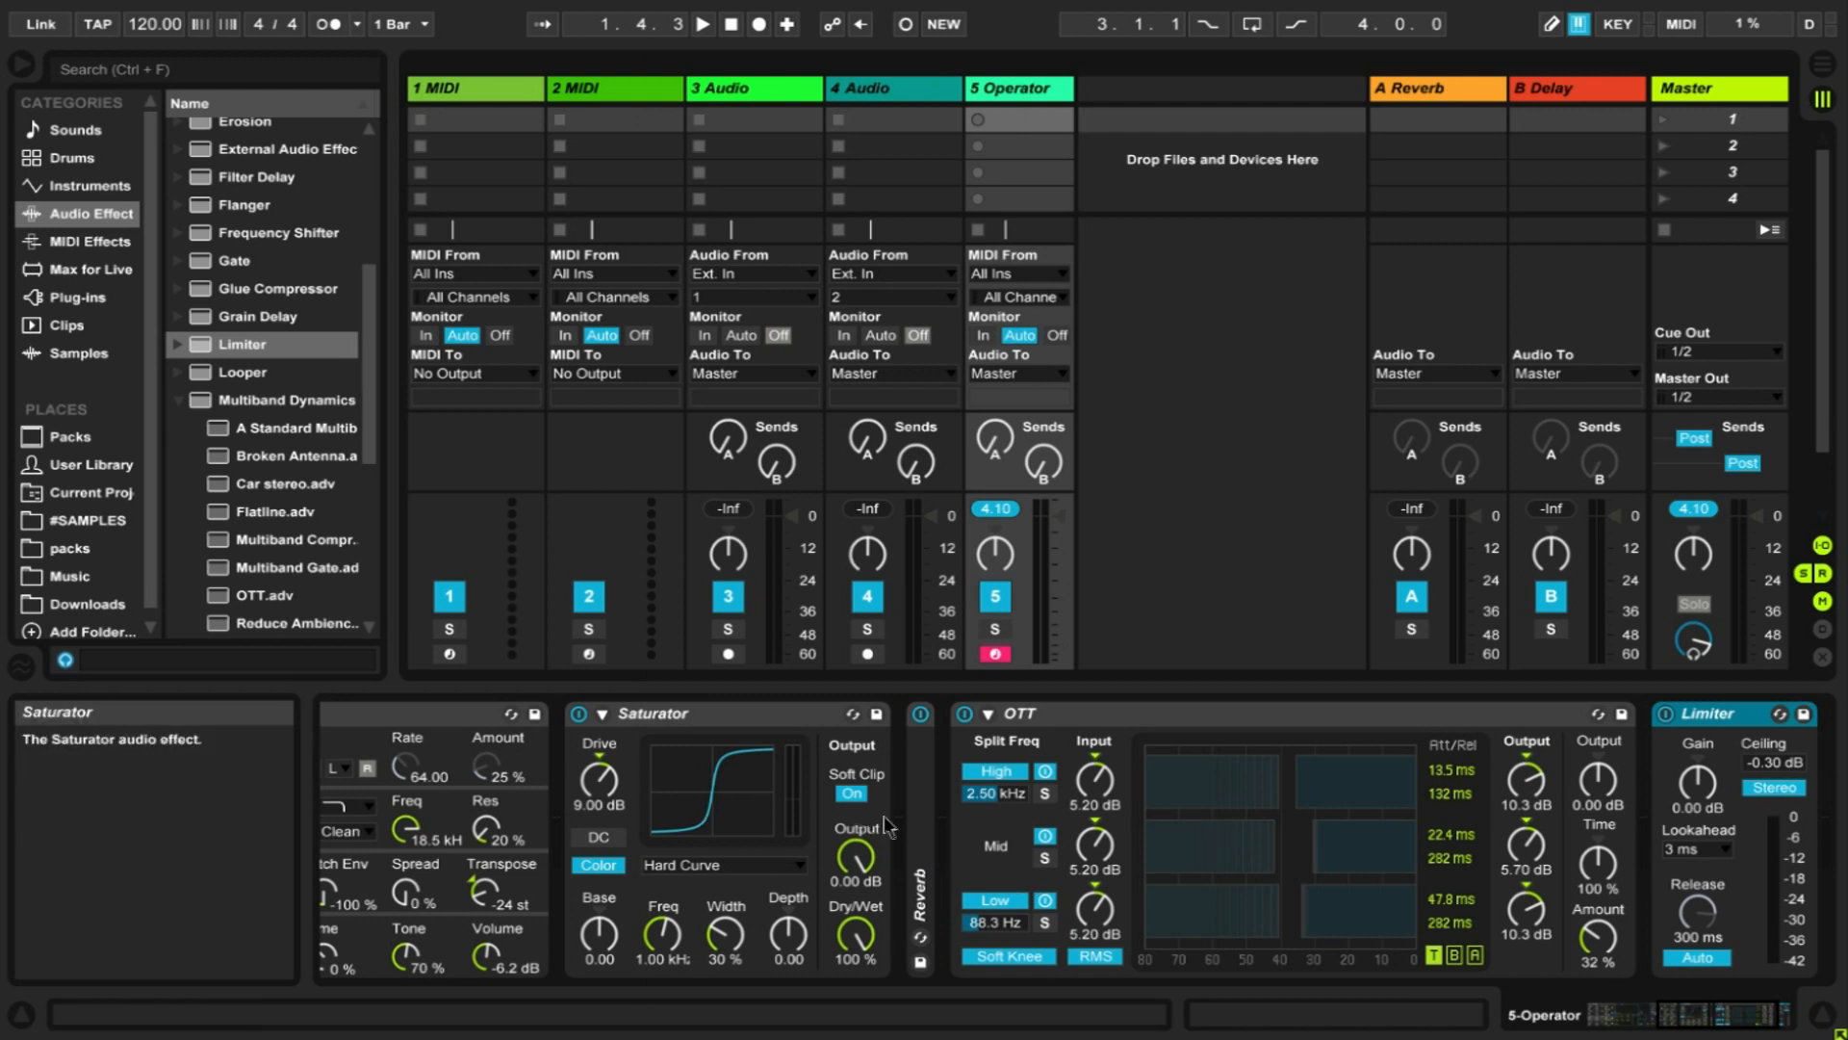
- Unfold the Reverb, set its Stereo to 79.05 and Size to 242.47, and collapse it again
double_click(915, 817)
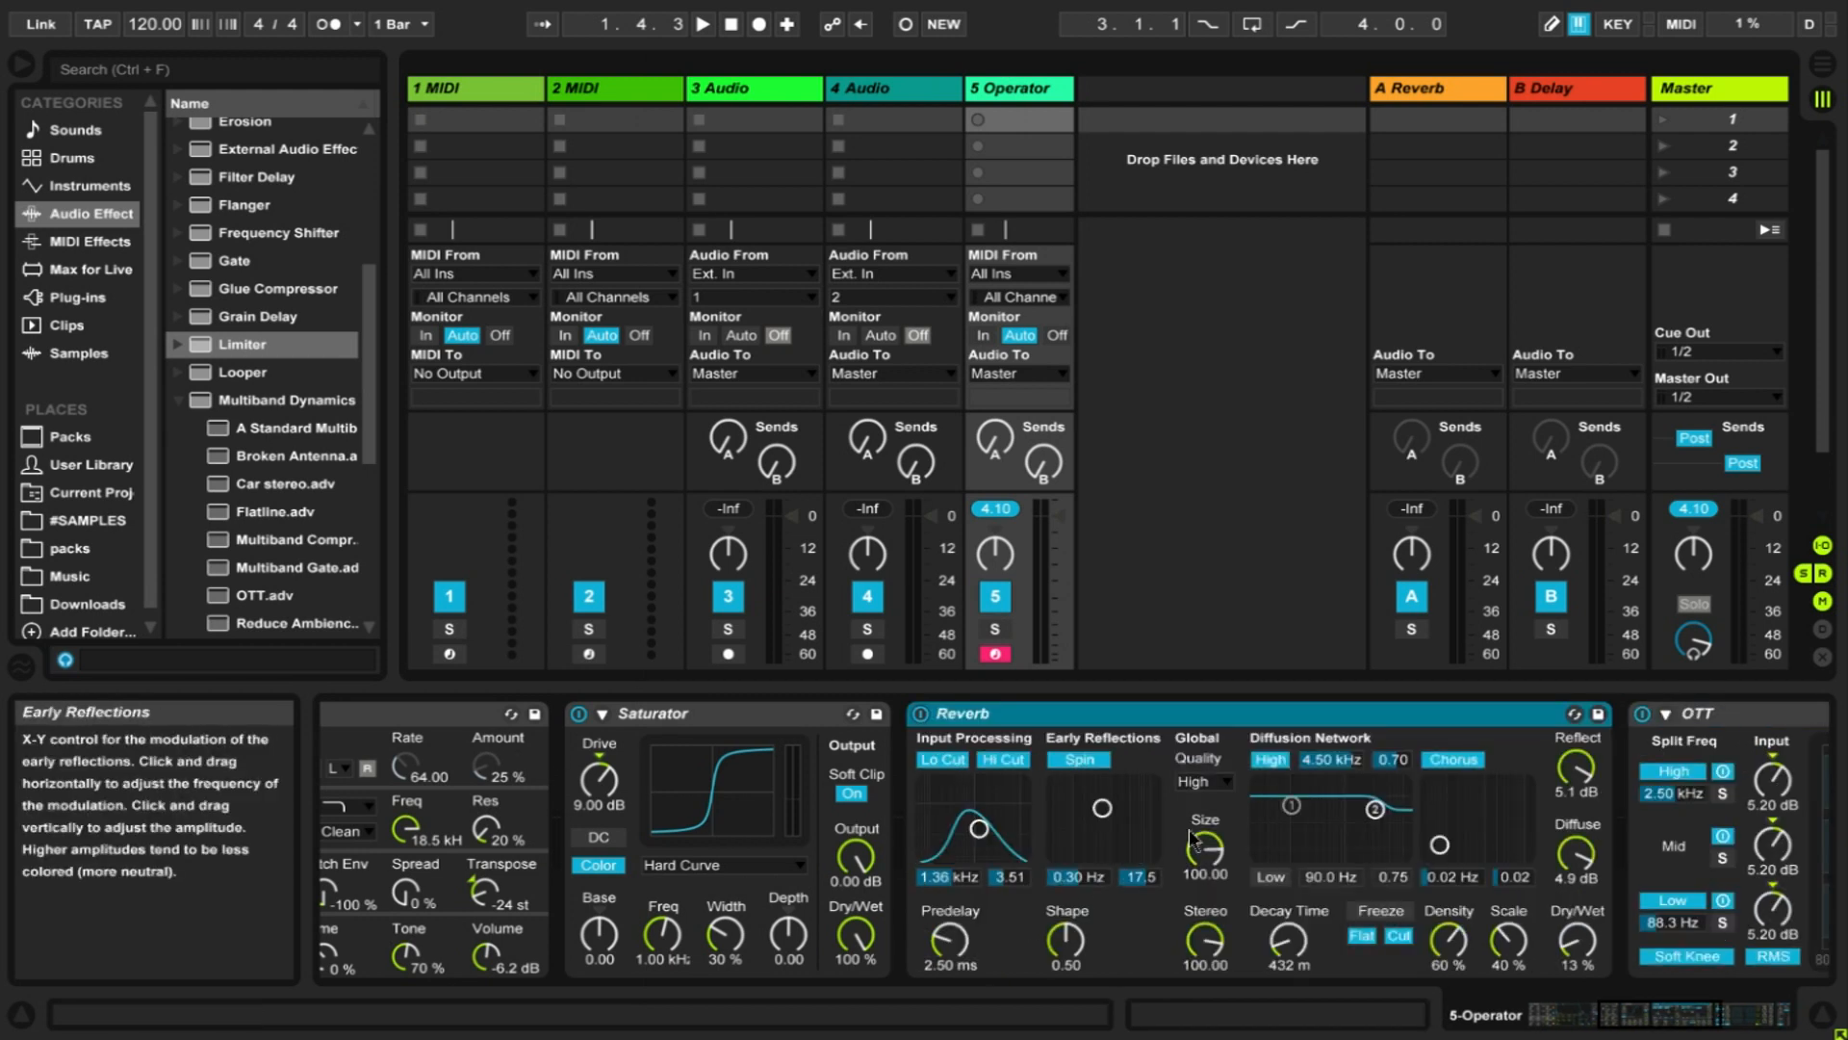
drag(1217, 945, 1213, 965)
mouse_move(1211, 855)
mouse_down()
mouse_move(1211, 830)
mouse_move(1204, 869)
mouse_up()
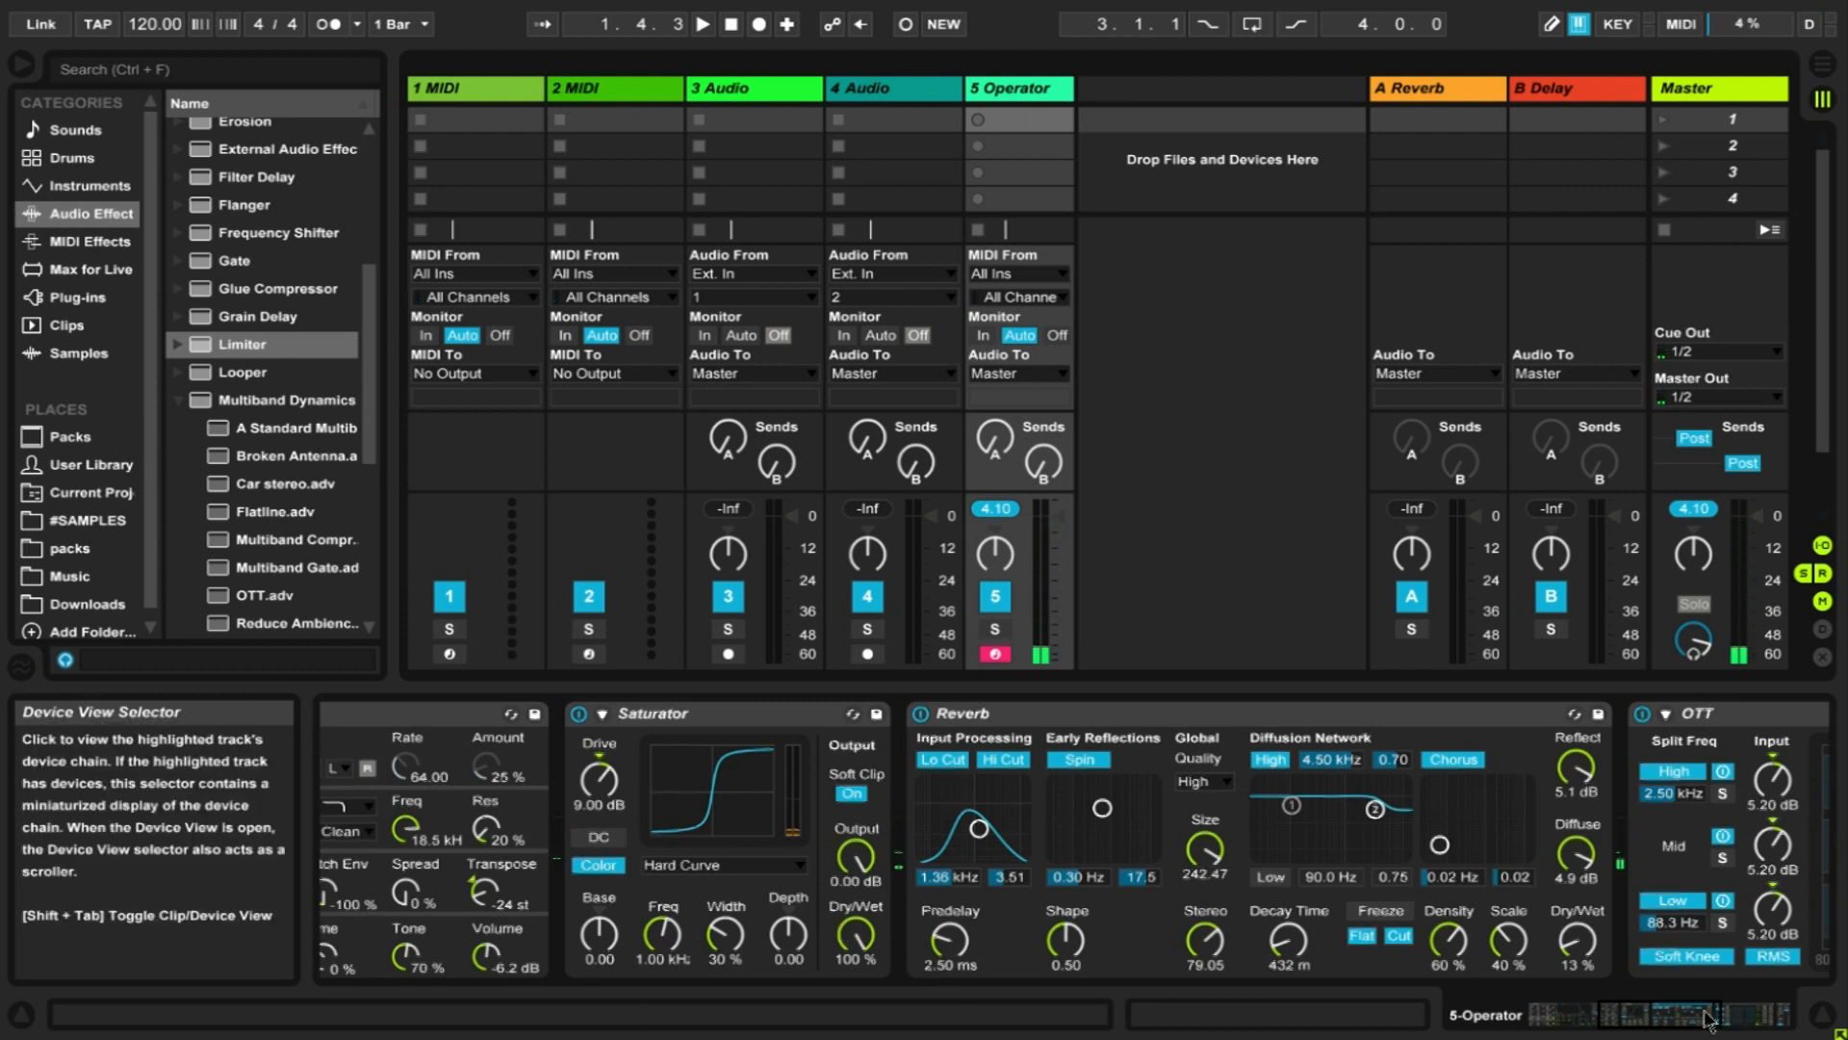
drag(1727, 1022, 1710, 1022)
double_click(1487, 715)
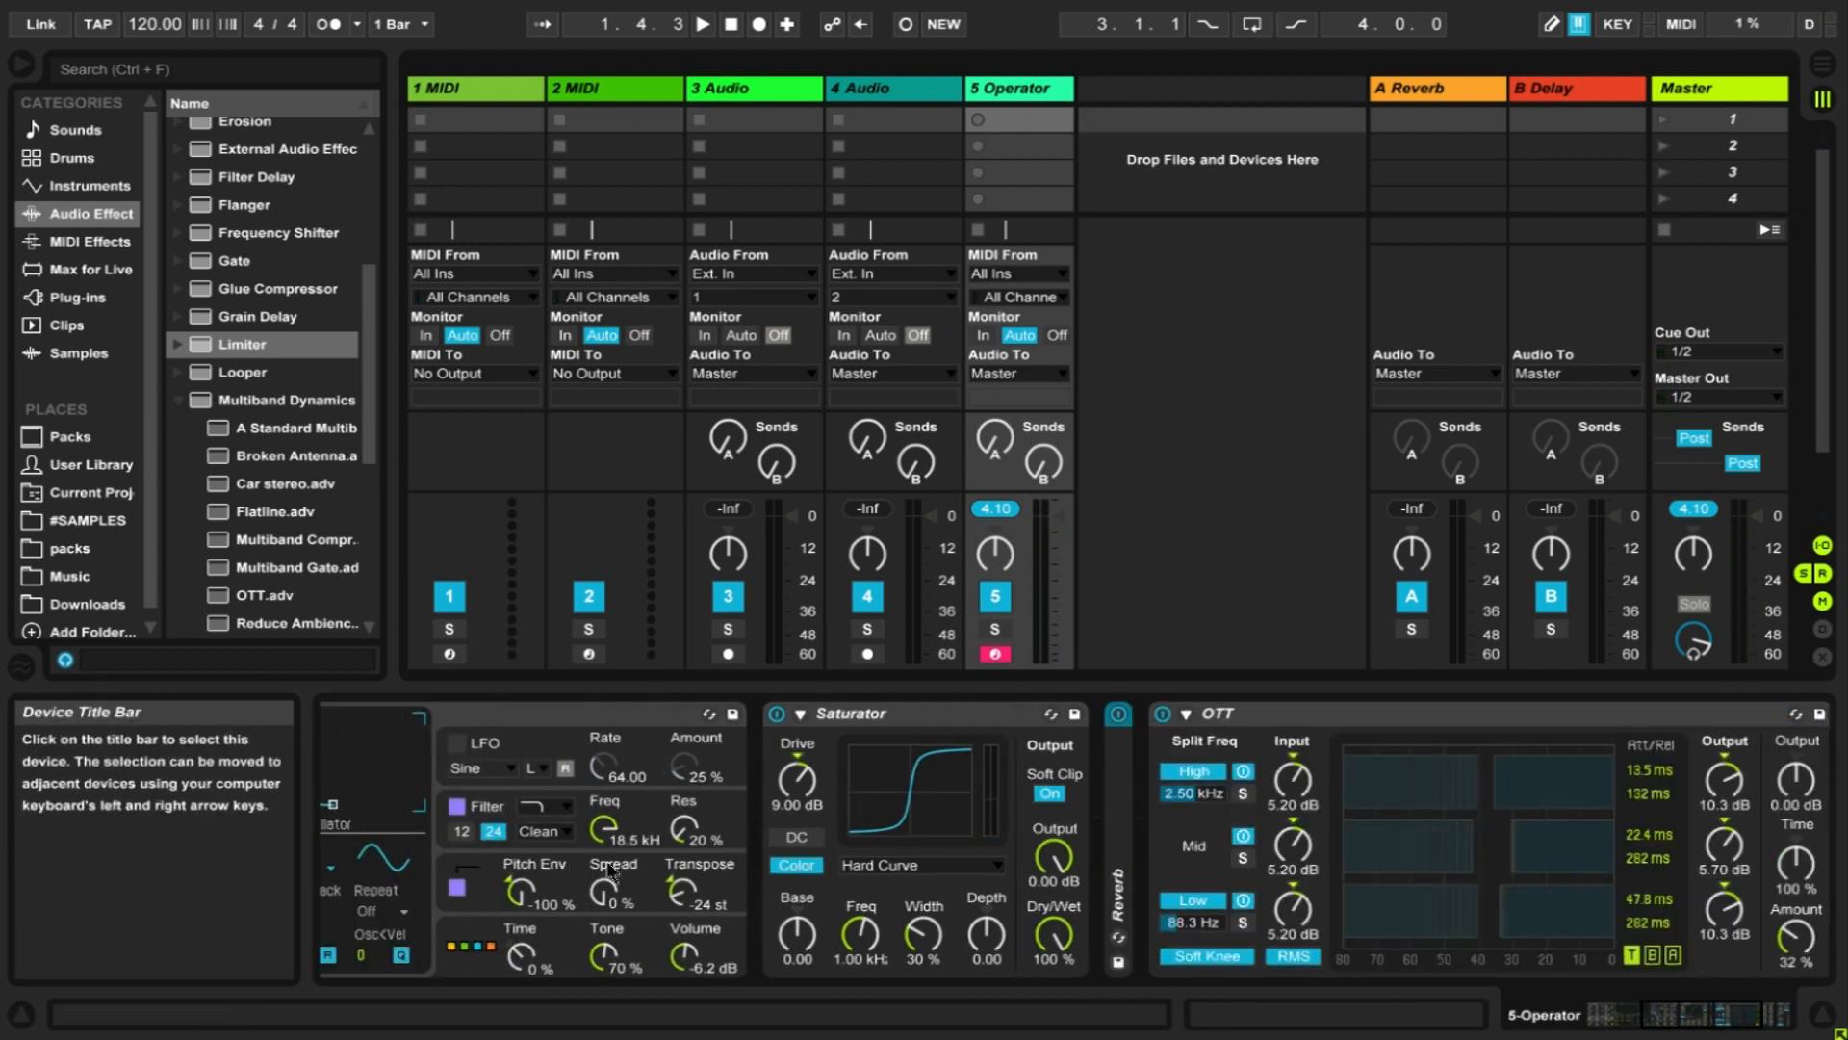
- Set Operator's Spread to 20 %
drag(1588, 1020, 1555, 1020)
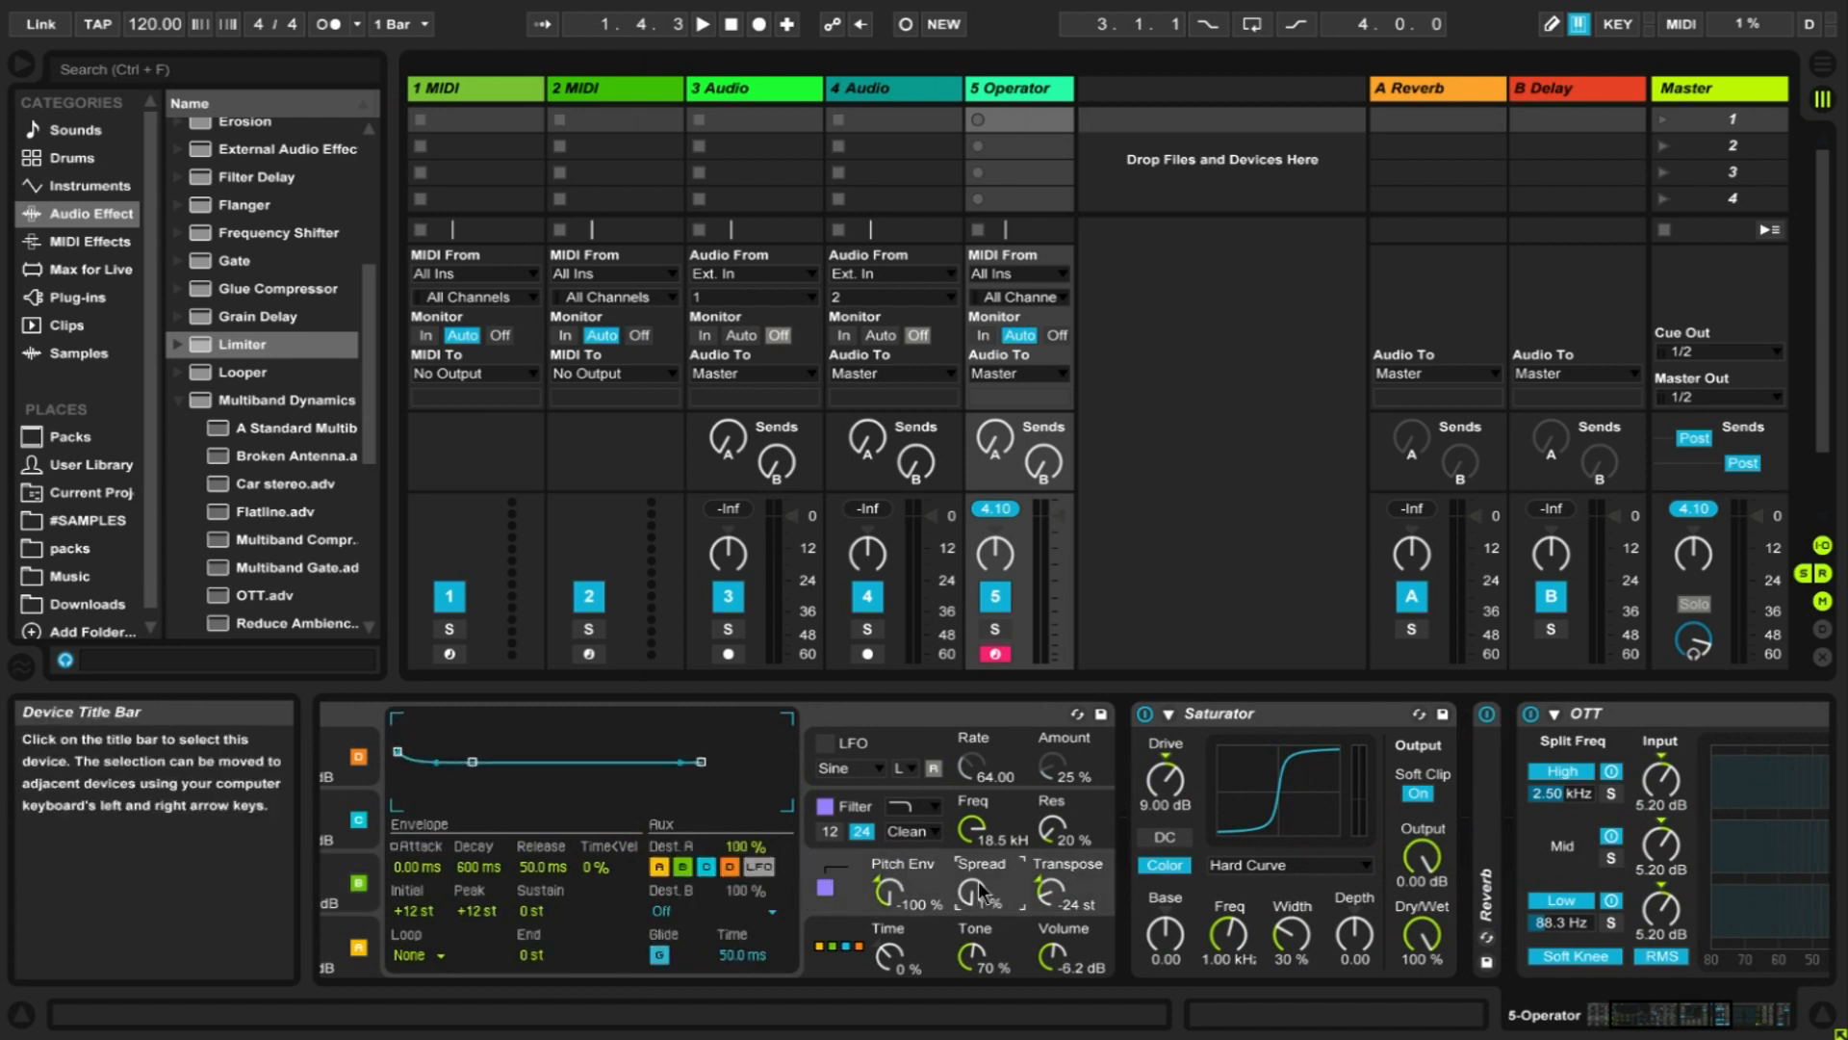
drag(978, 881, 978, 872)
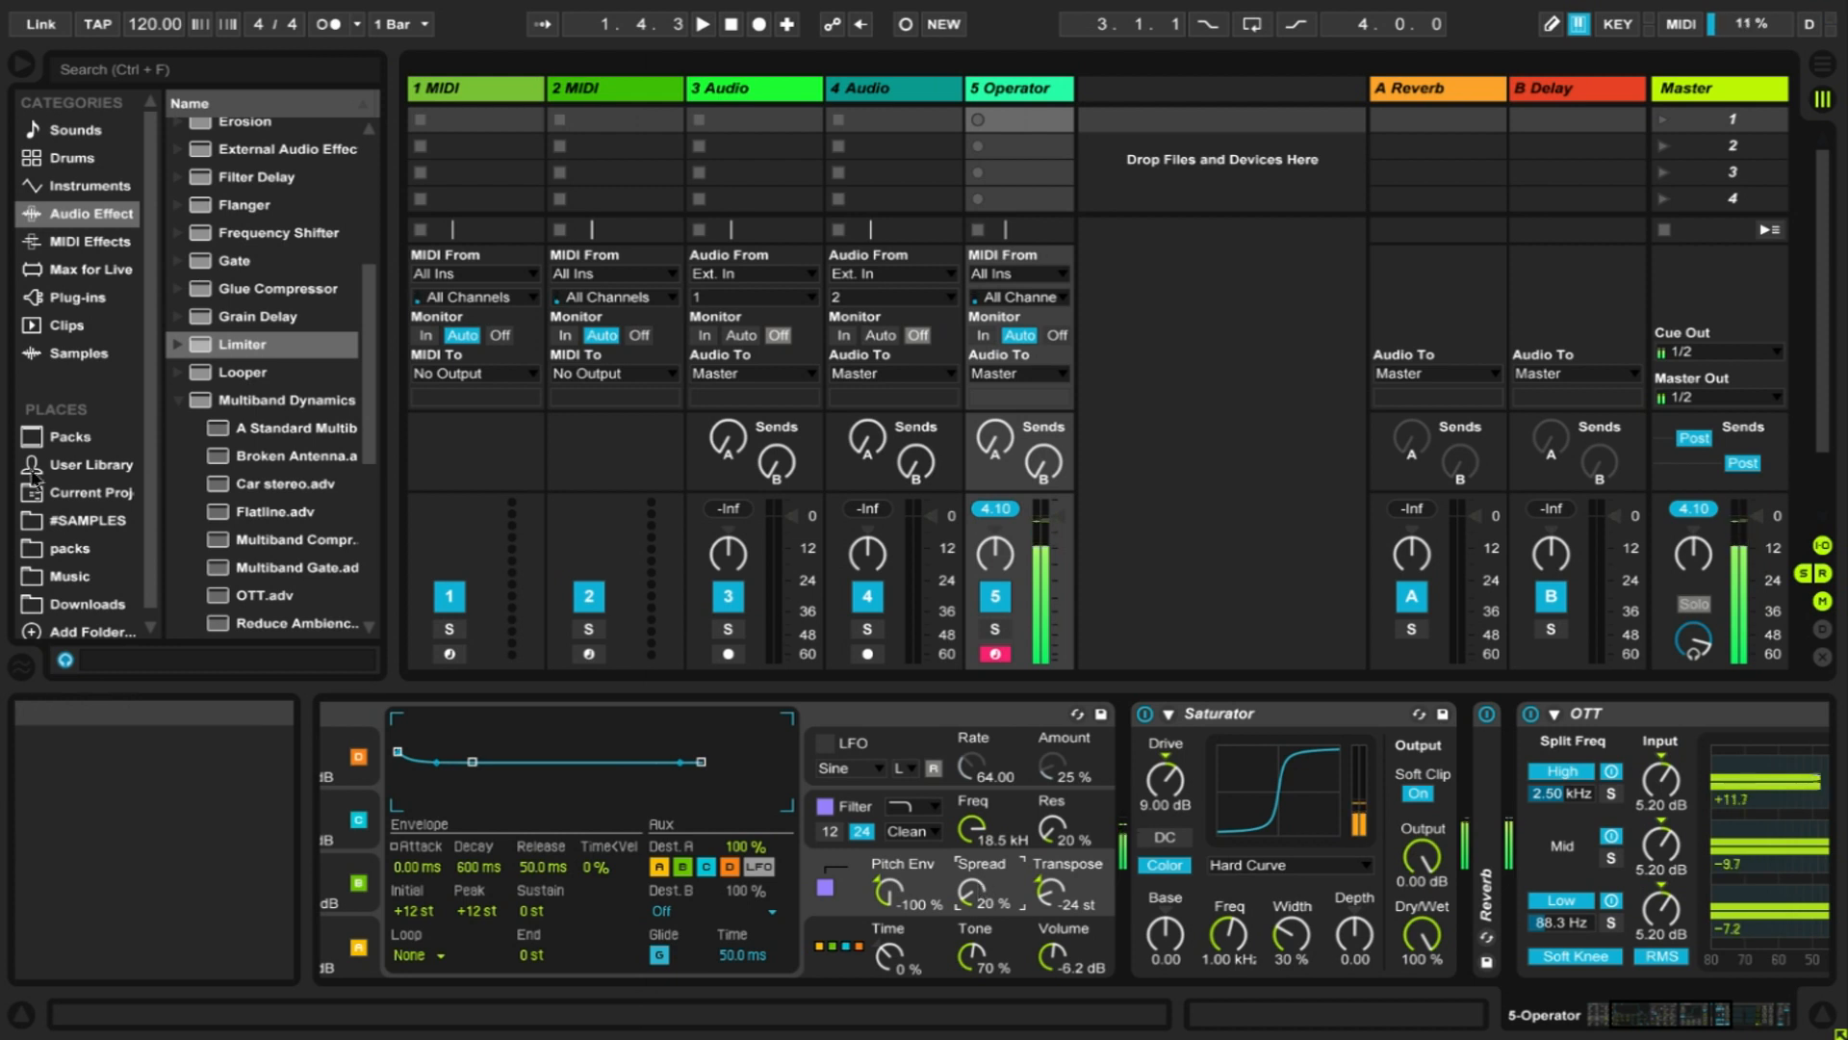
- Insert an EQ Eight between OTT and the Limiter
click(177, 400)
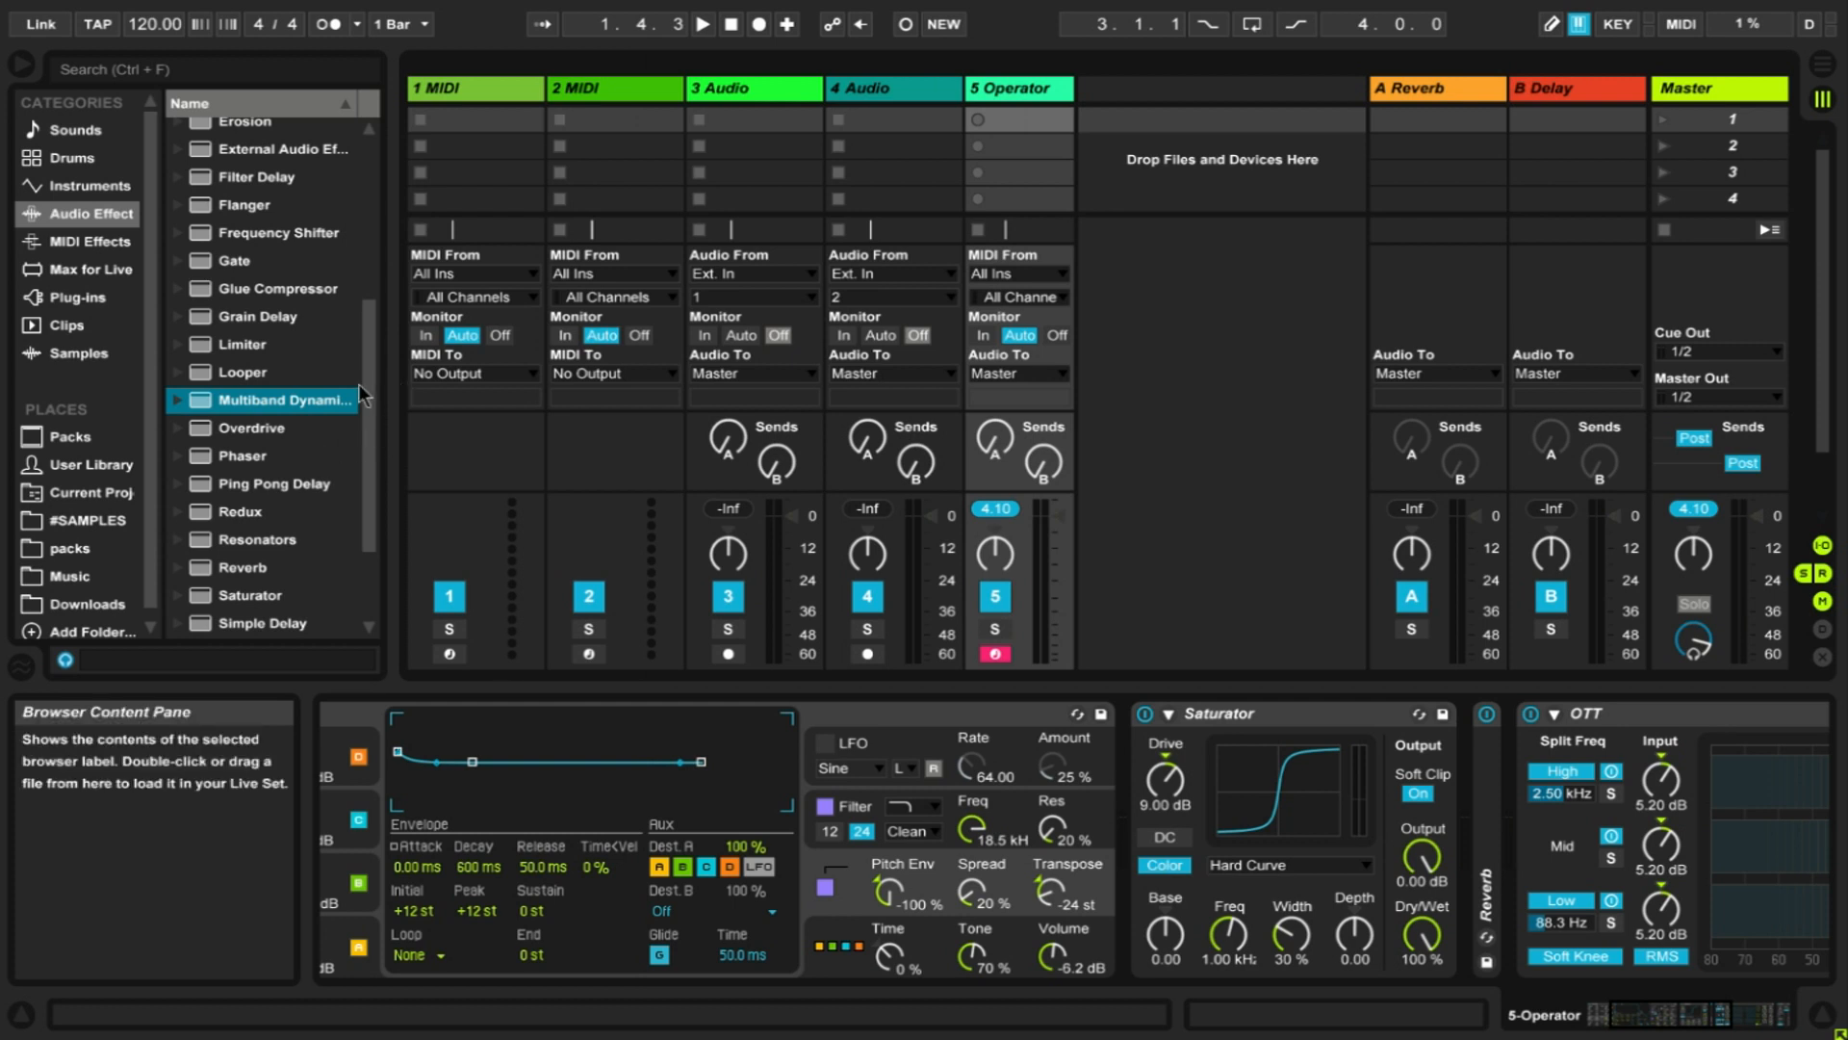
drag(371, 384, 380, 463)
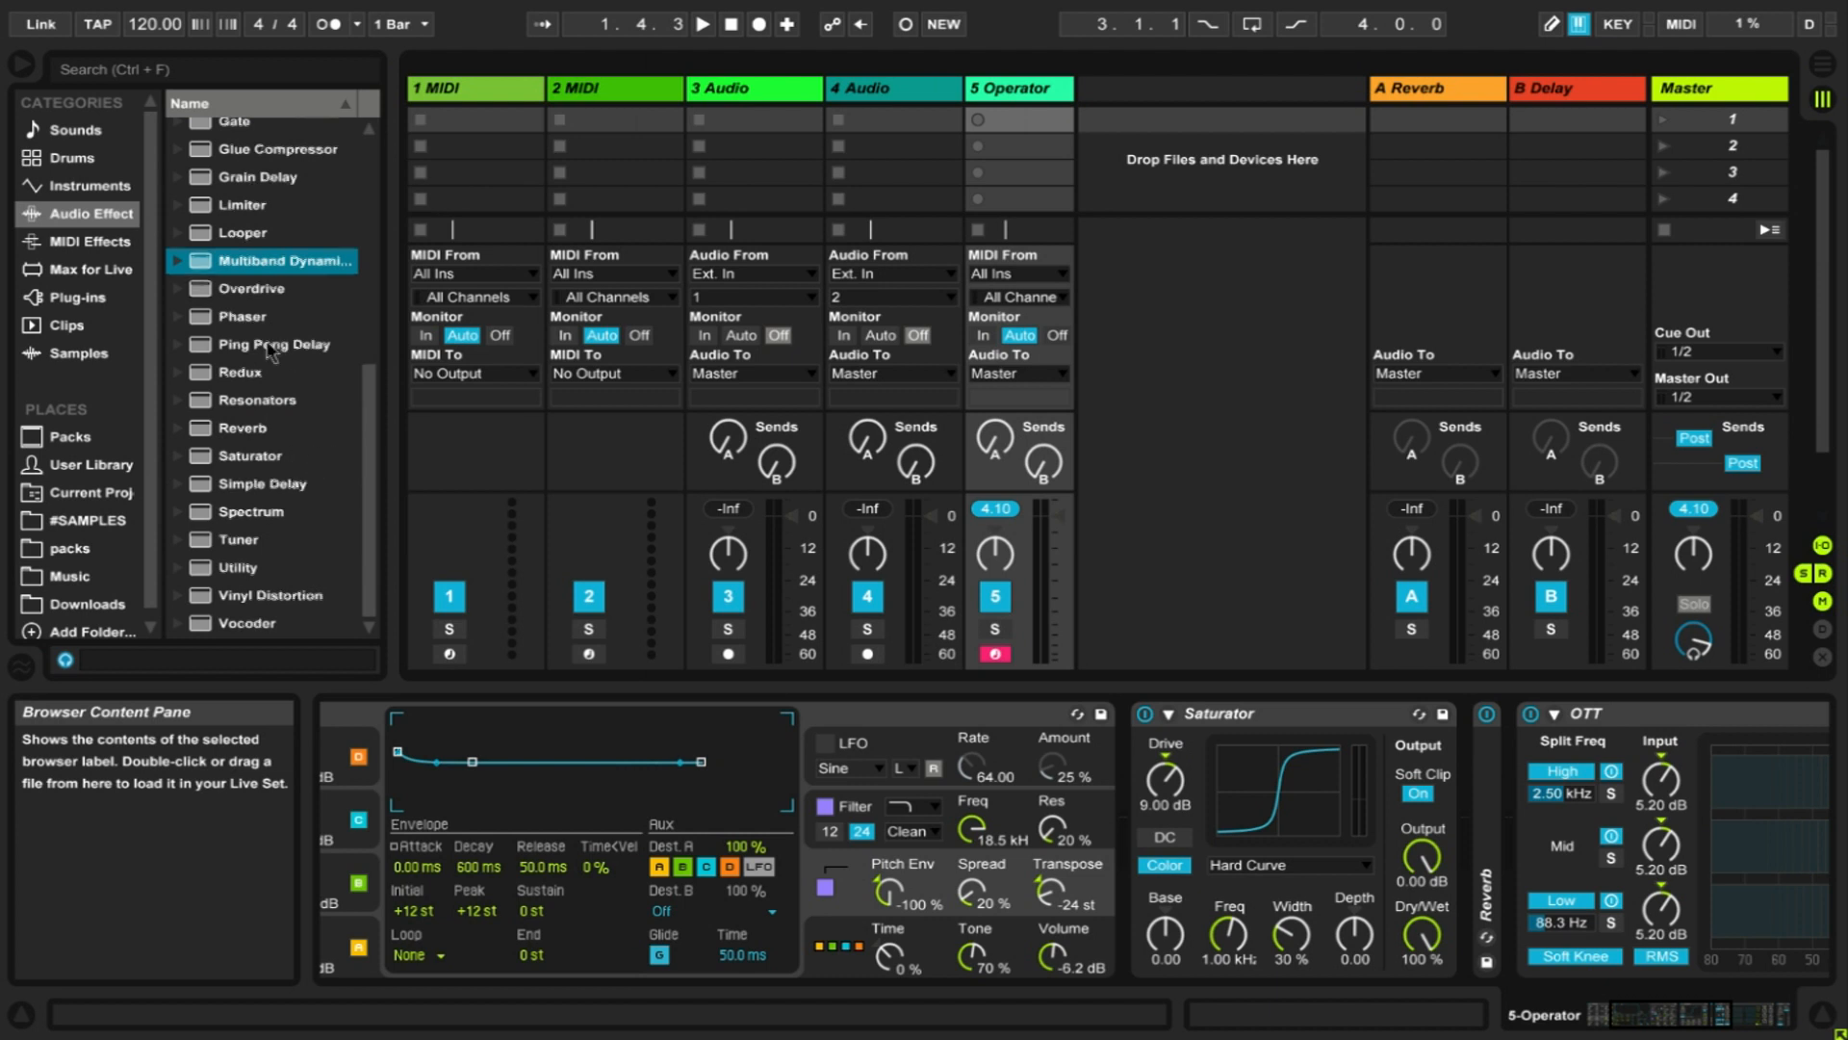
scroll(274, 331, up, 4)
drag(238, 276, 1791, 799)
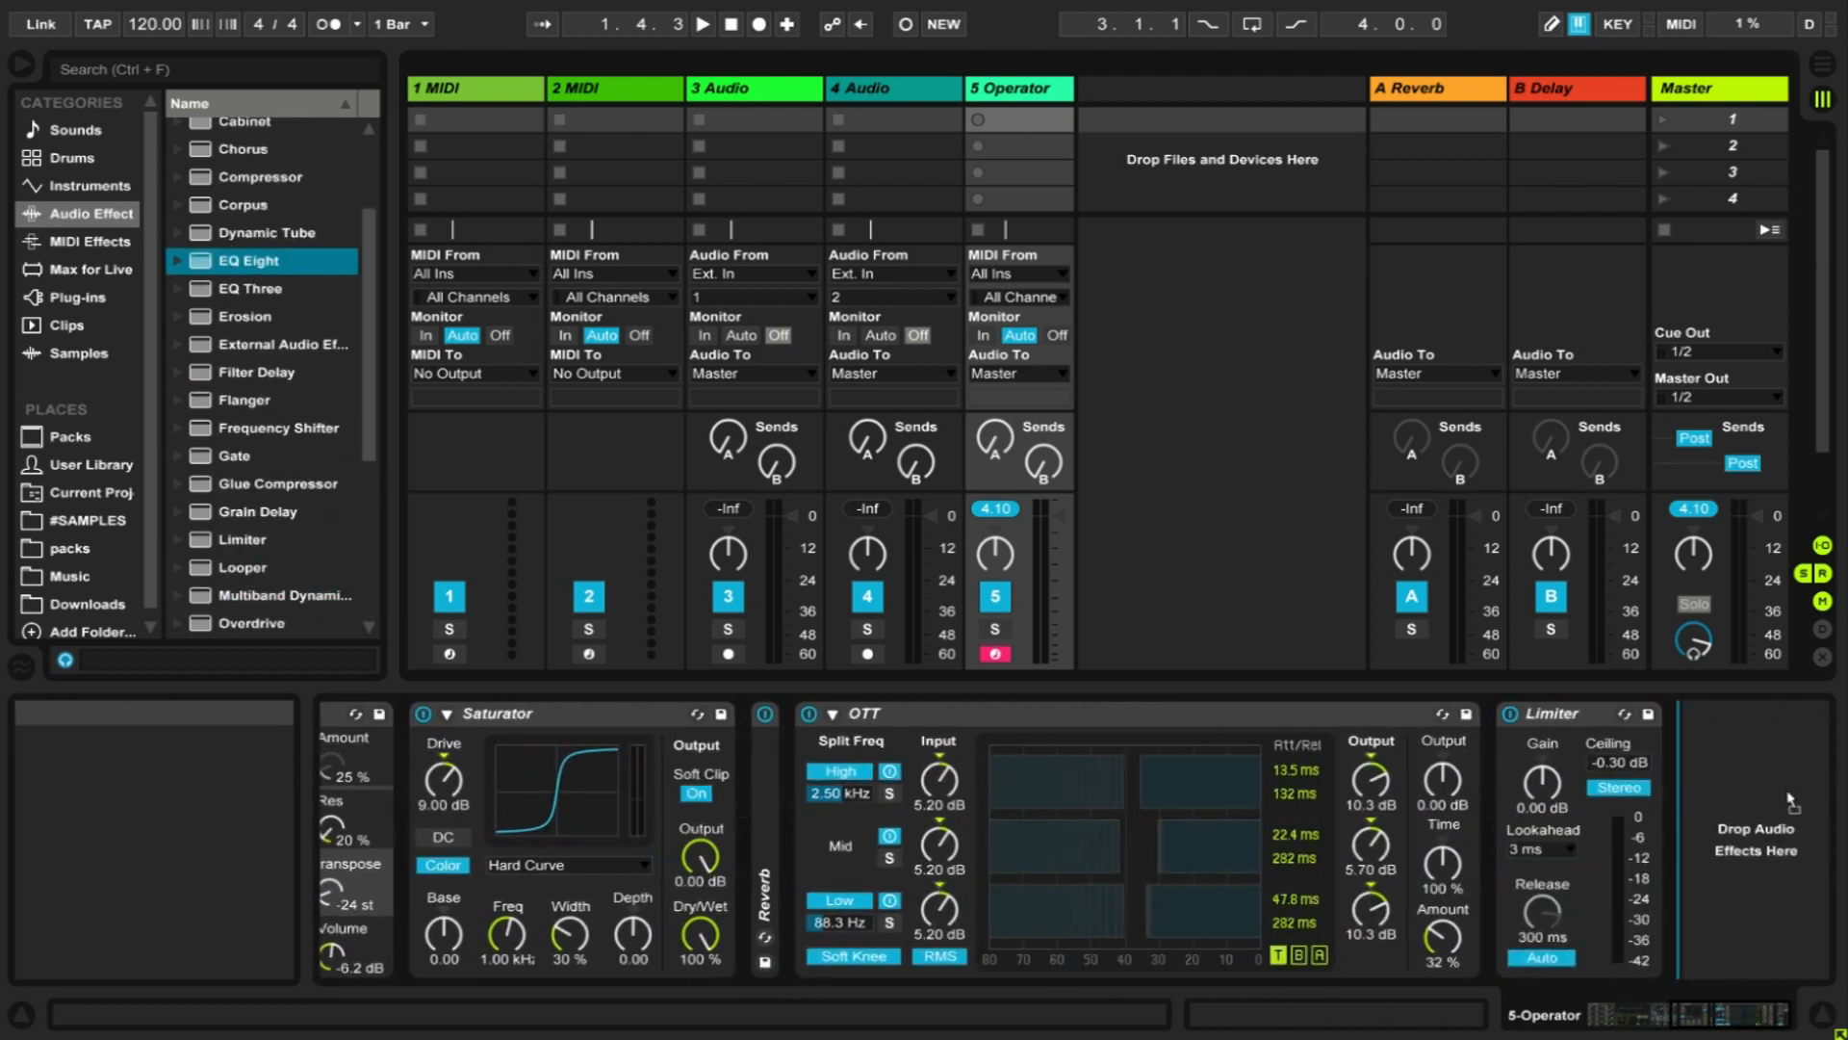
drag(1650, 804, 1540, 797)
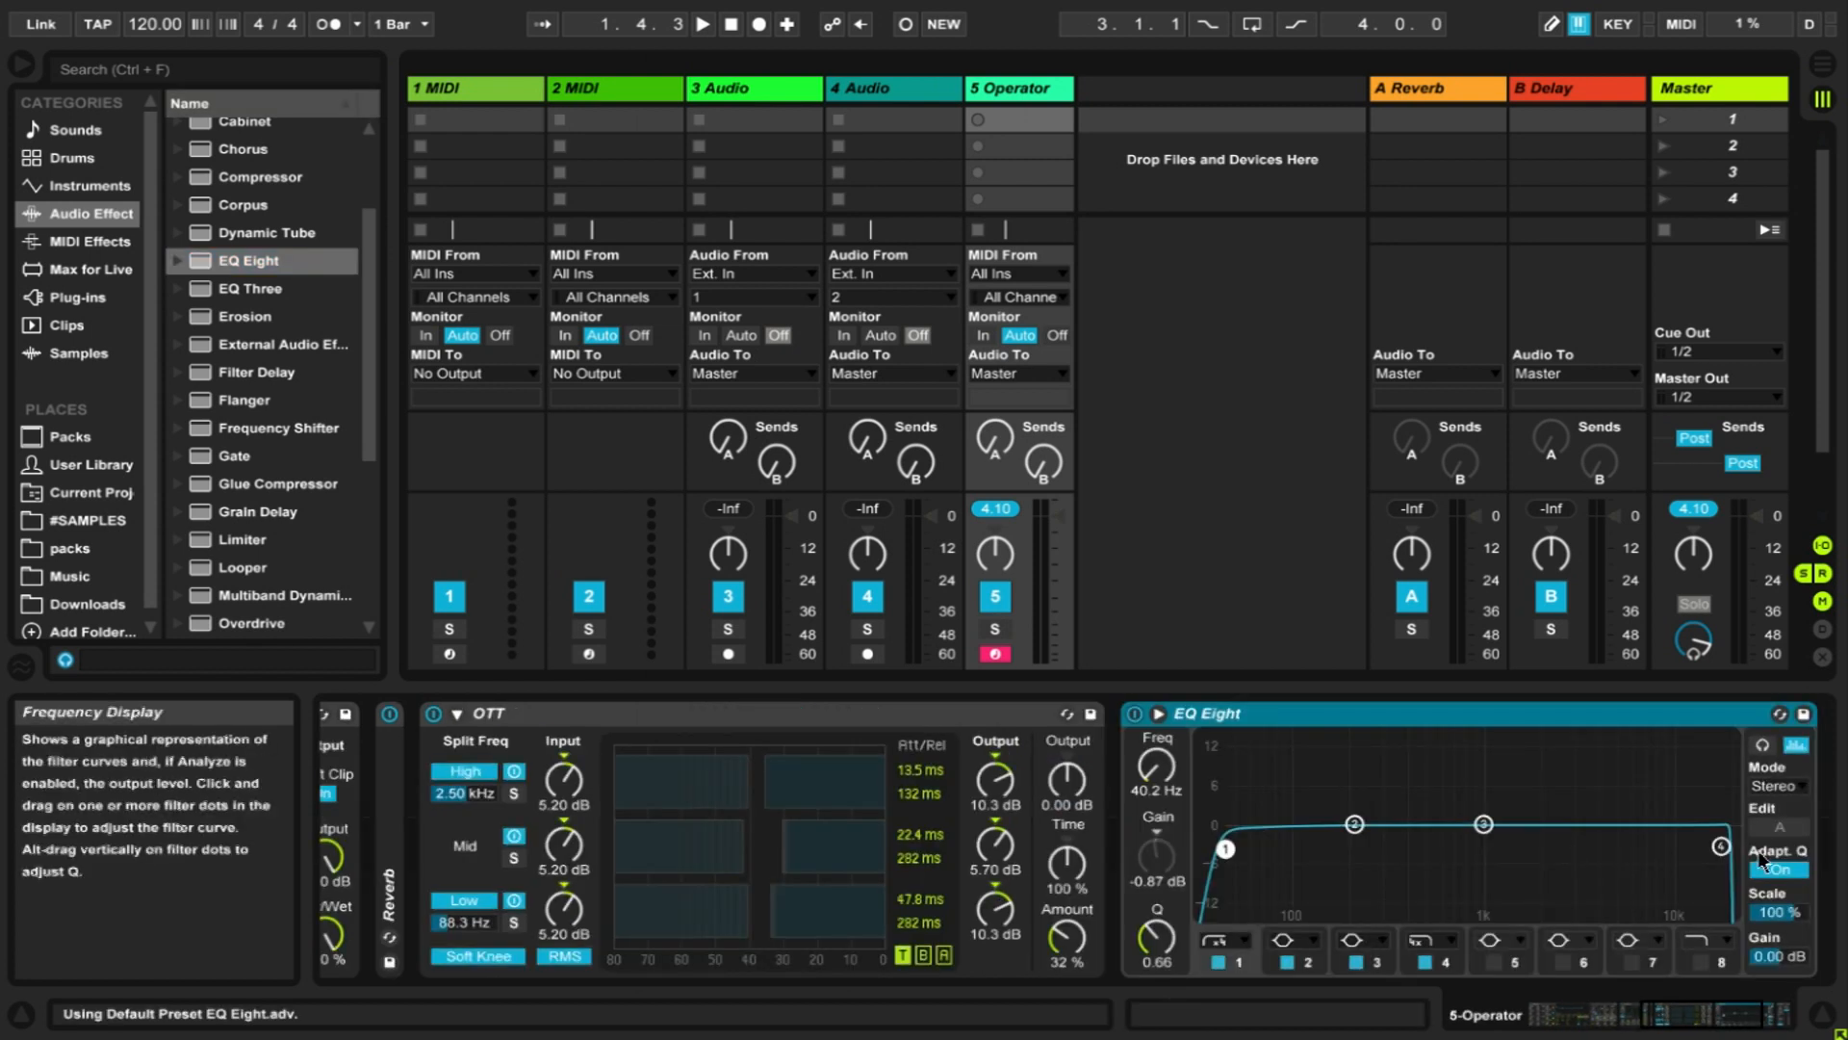
- Disable bands 4 and 1 of the EQ Eight and change its mode to M/S
click(1425, 962)
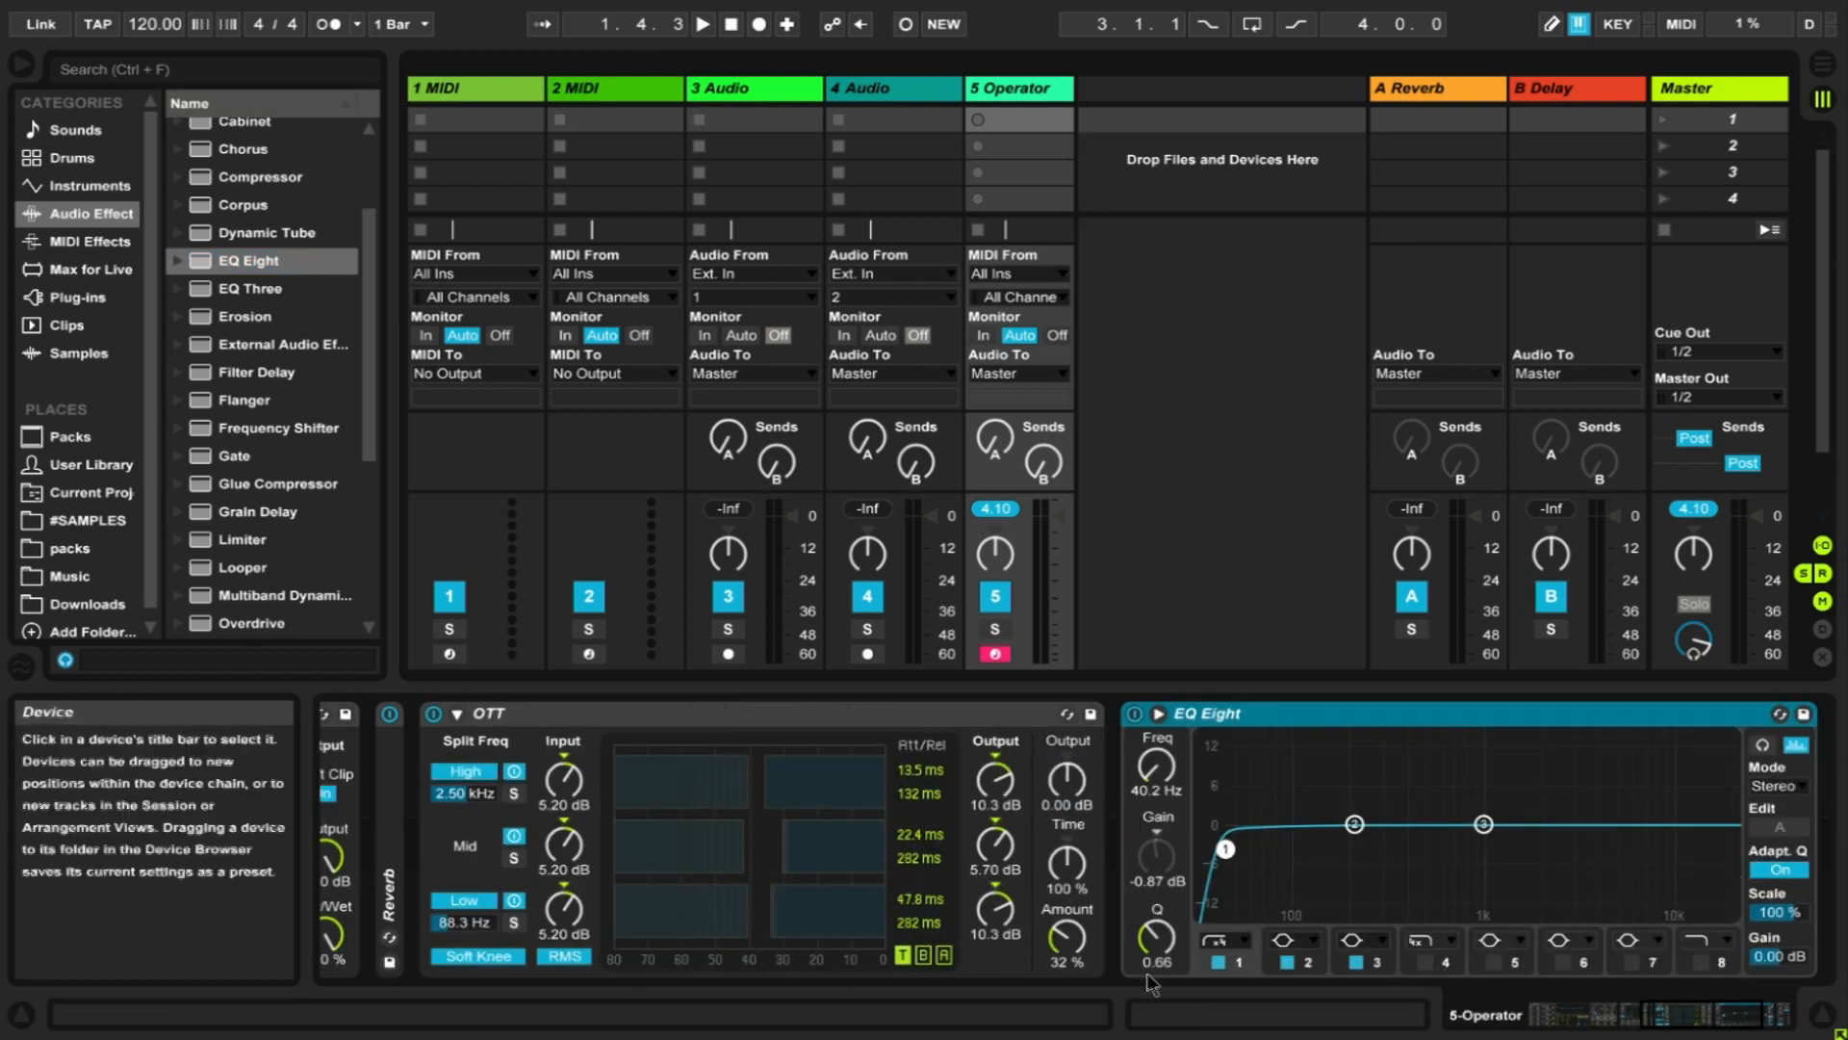
click(1220, 962)
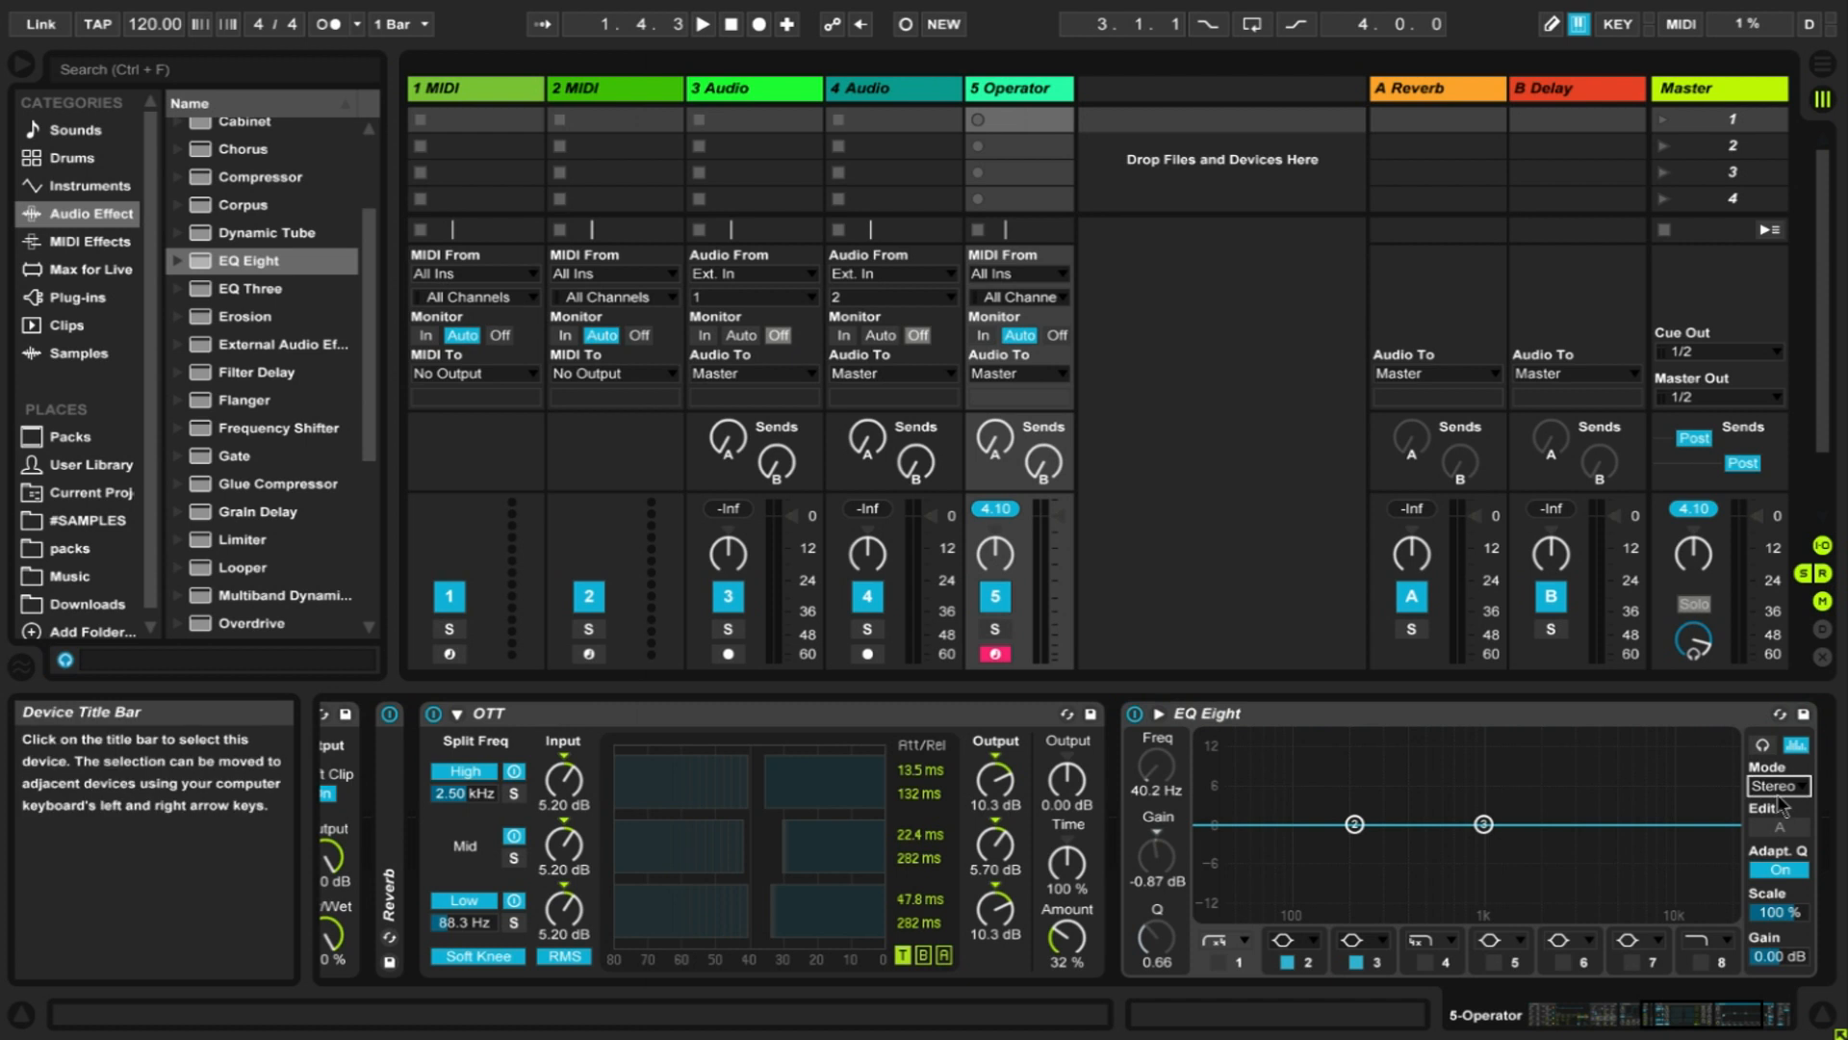
click(1776, 850)
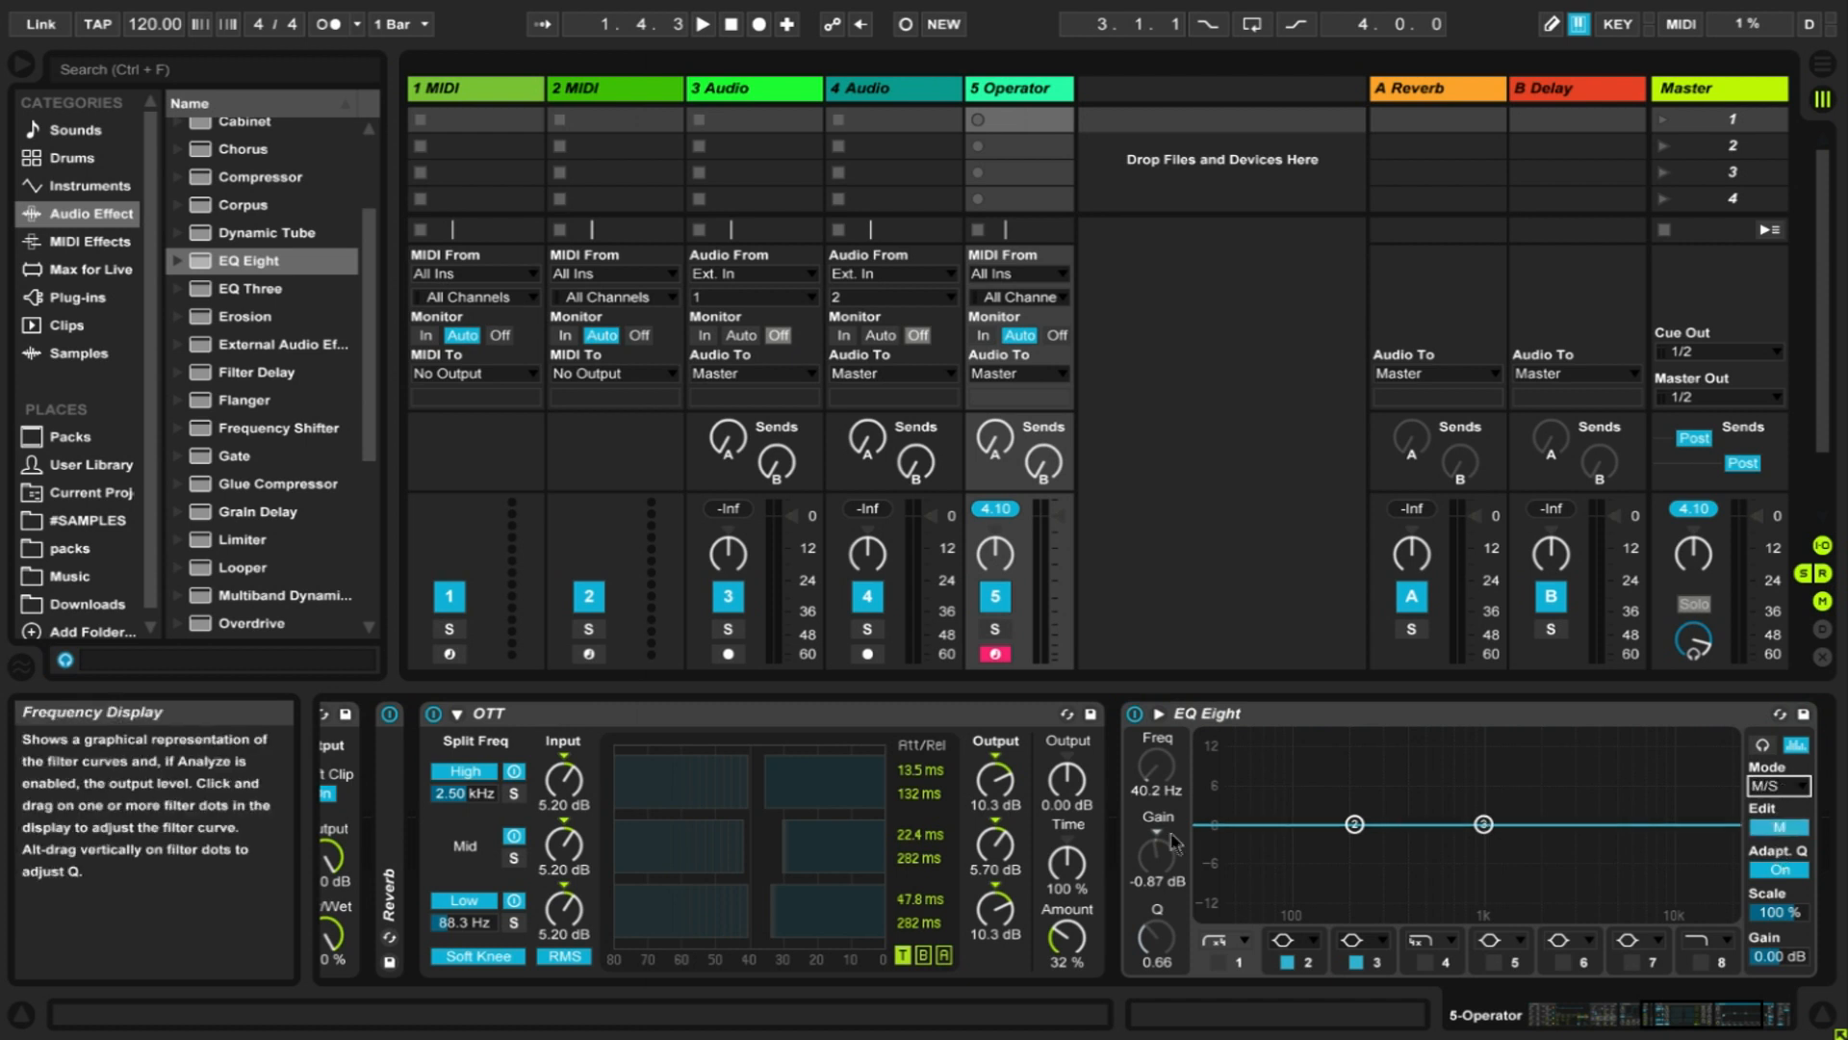
click(1354, 825)
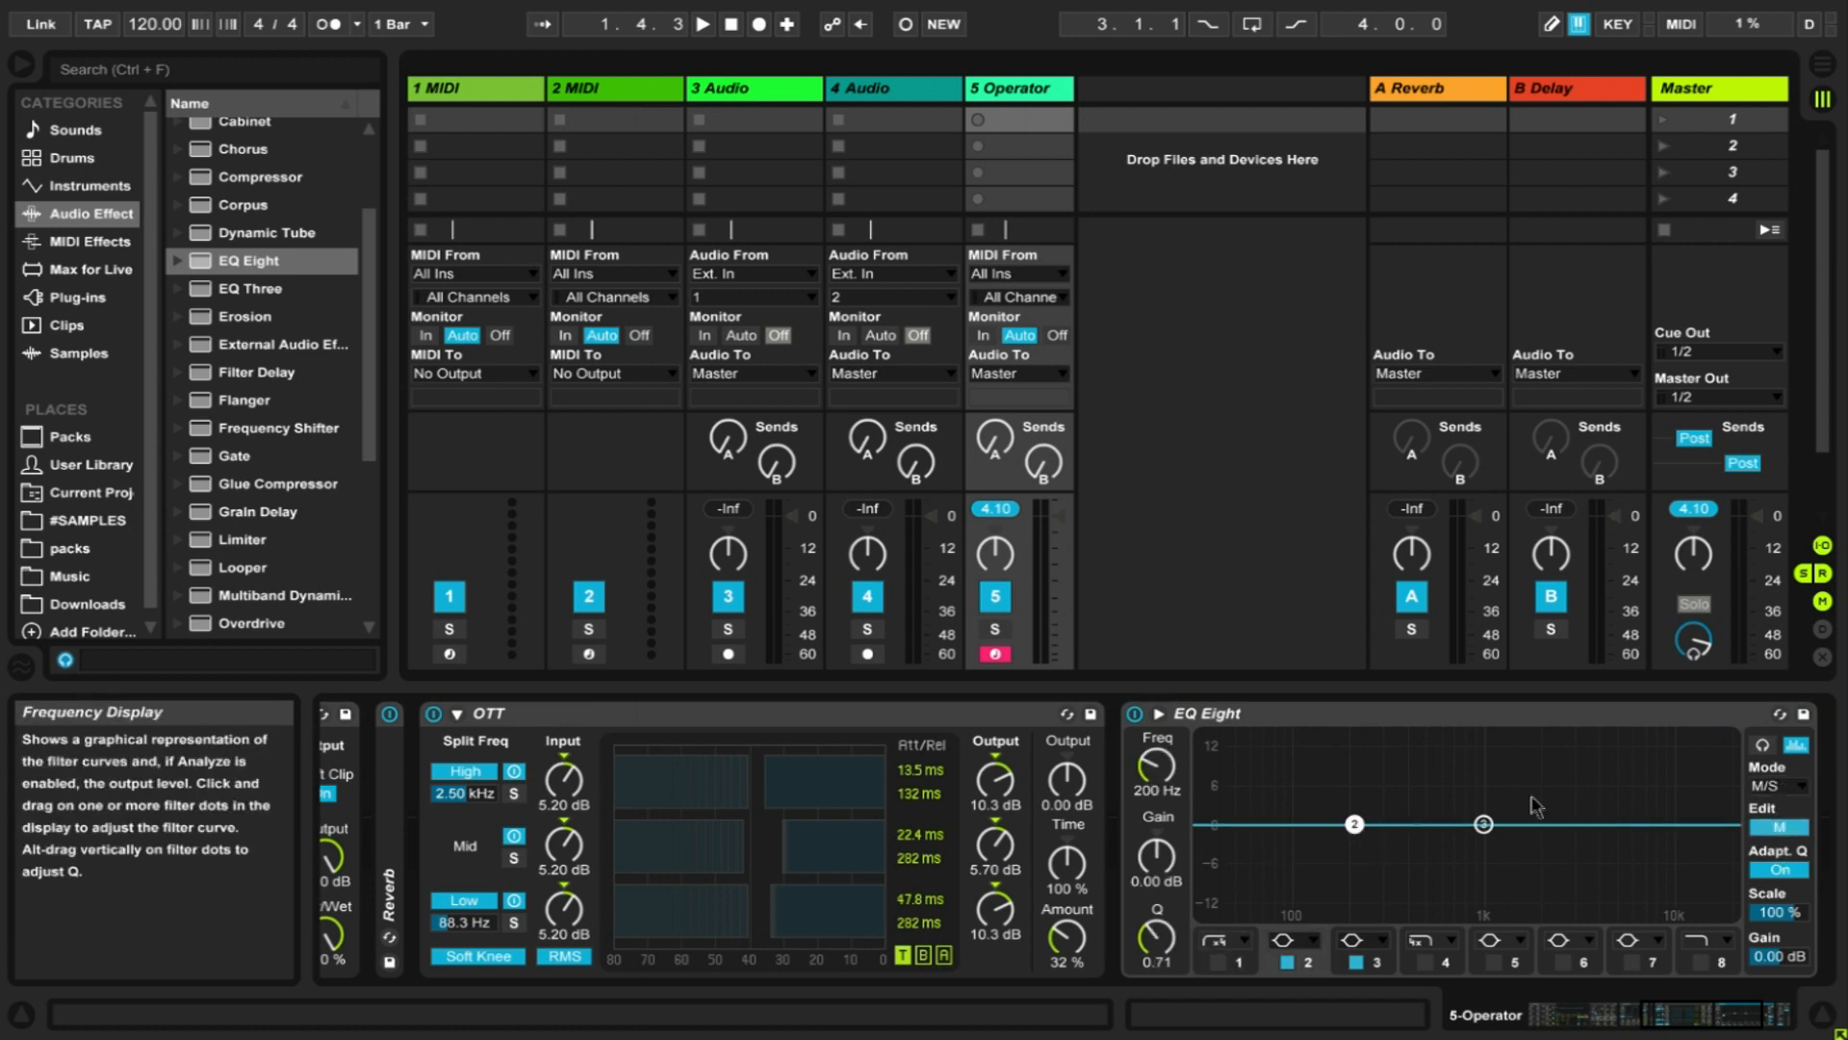
- On the EQ Eight's side channel, make band 3 a low-cut filter at 317 Hz with a Q of 0.78
click(1780, 830)
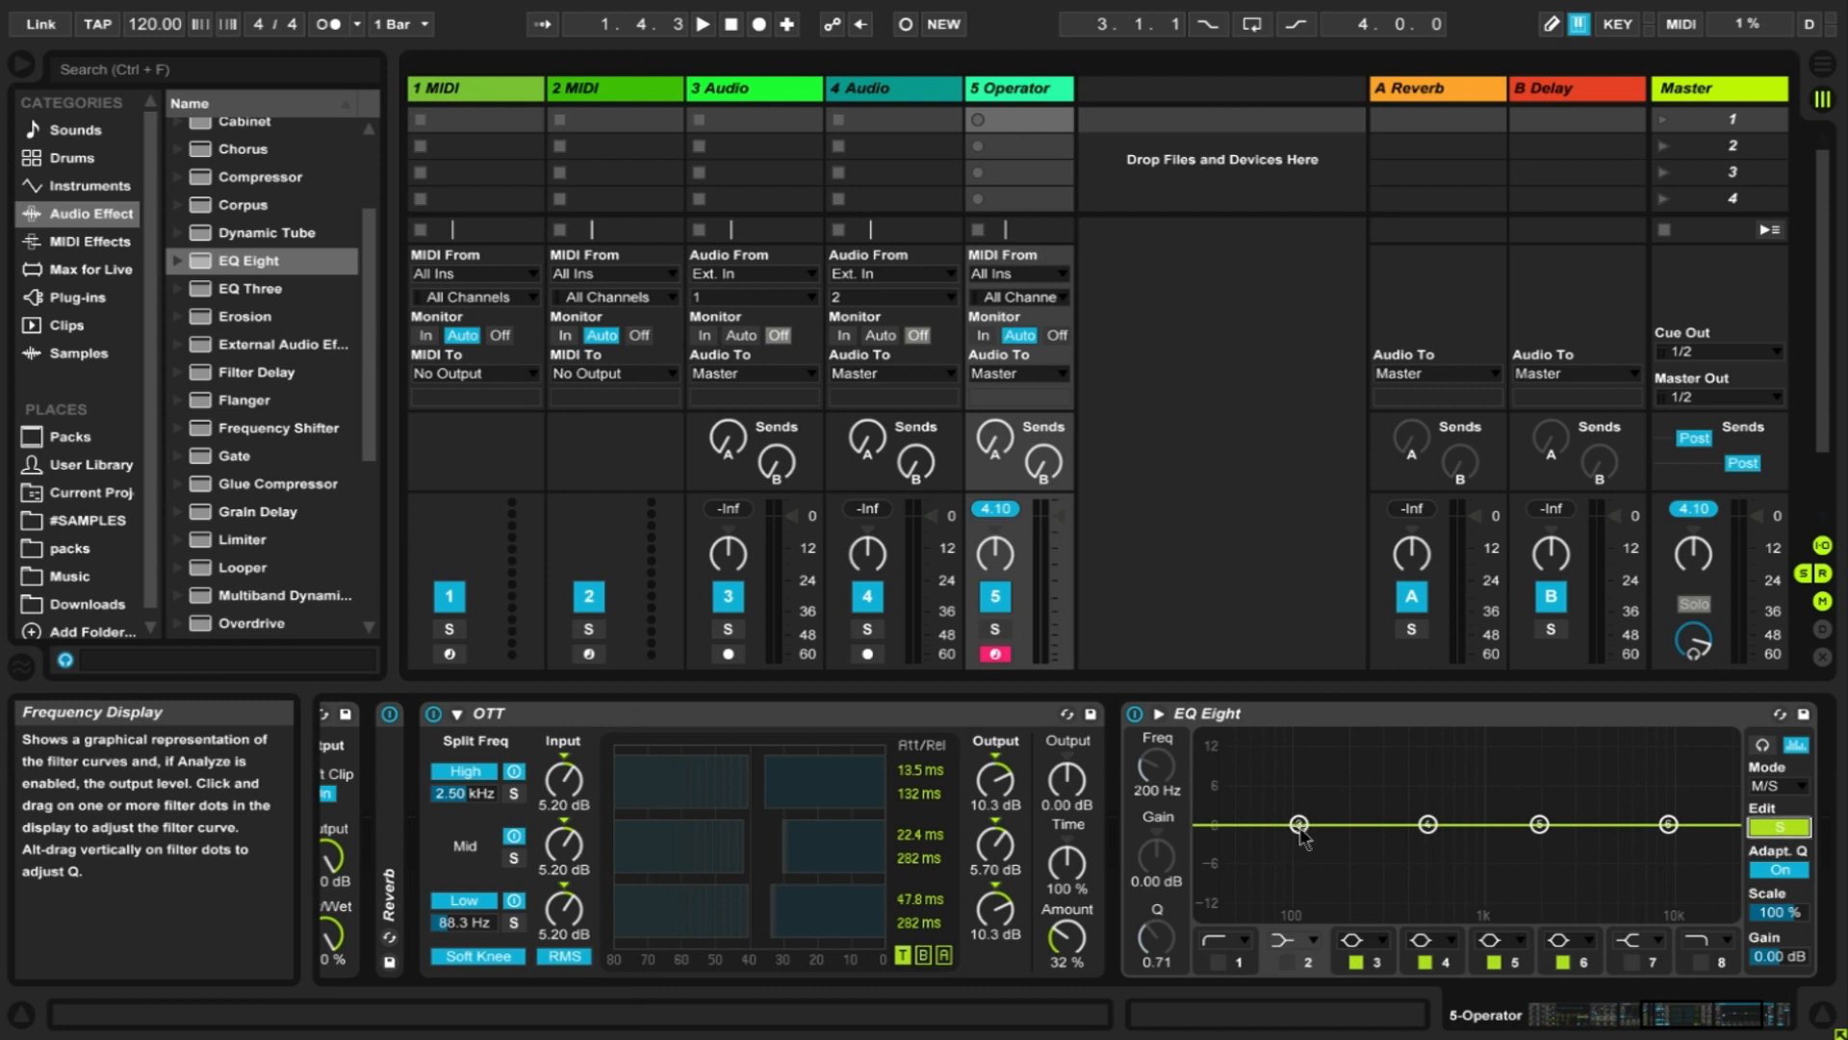
drag(1298, 826, 1299, 881)
click(1363, 940)
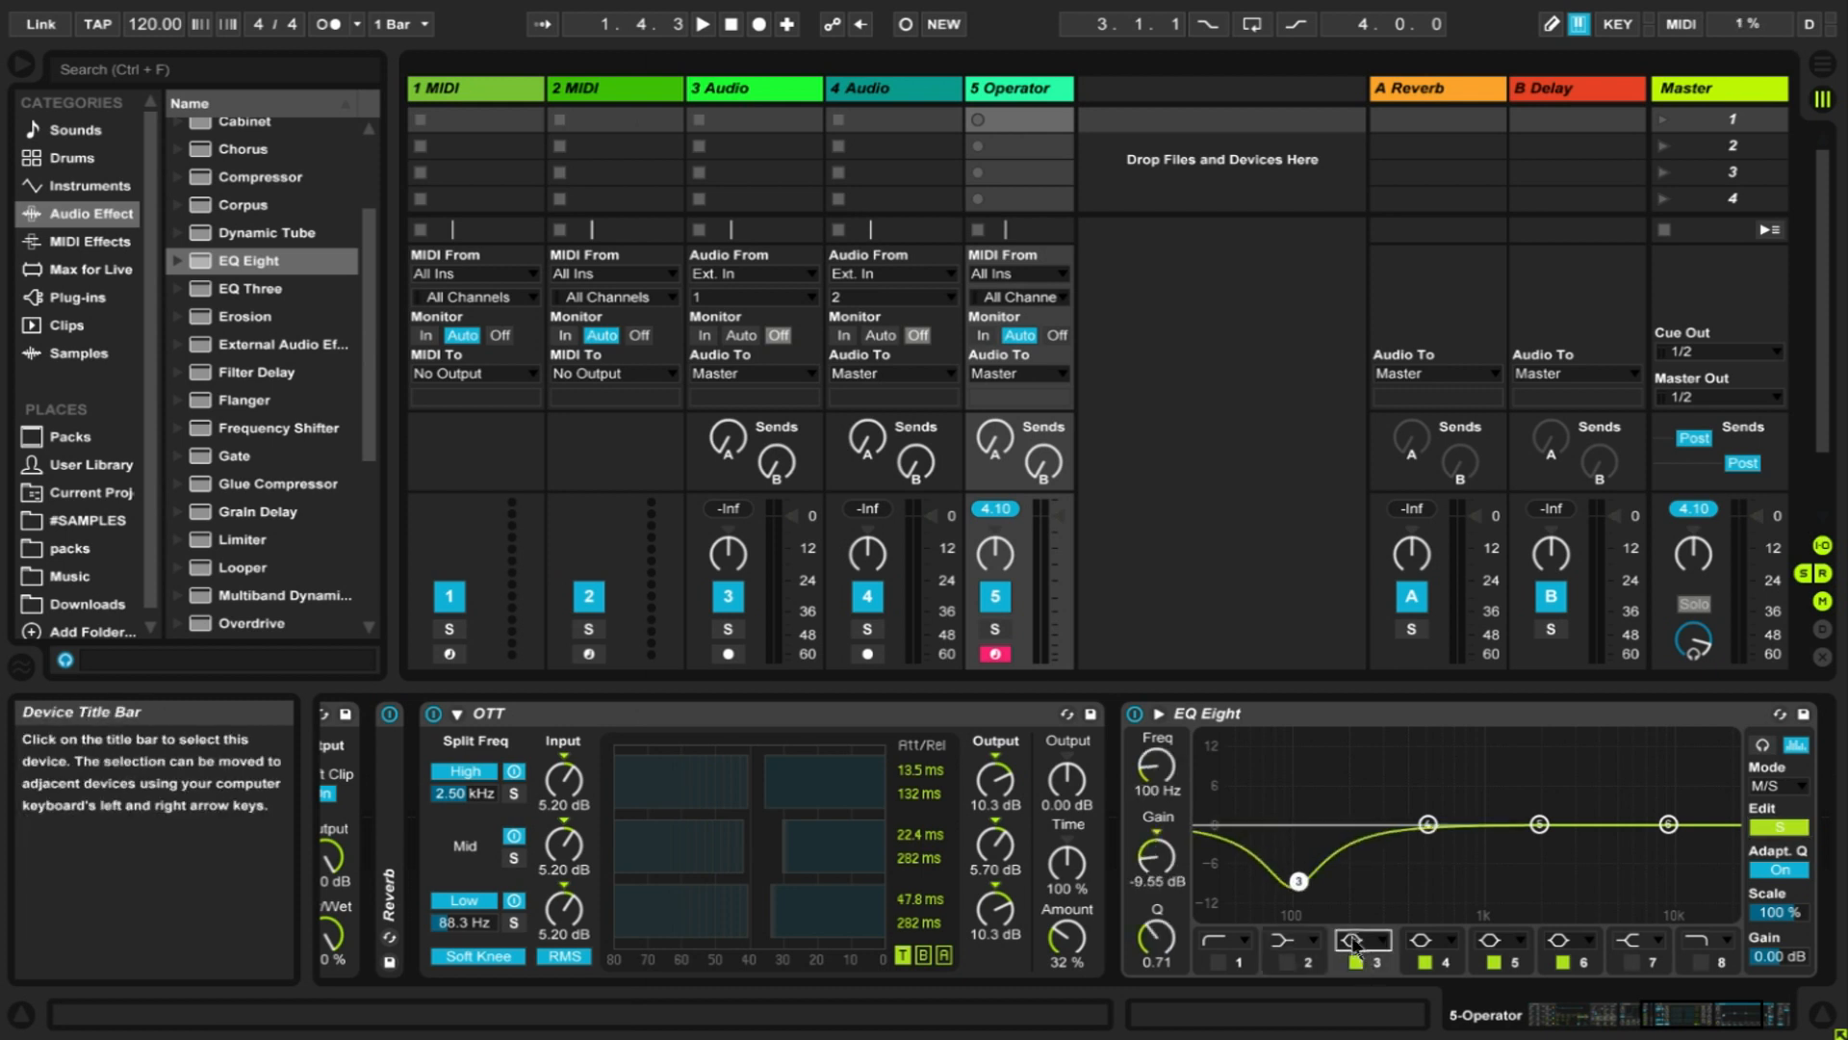
click(1363, 793)
drag(1296, 853, 1391, 844)
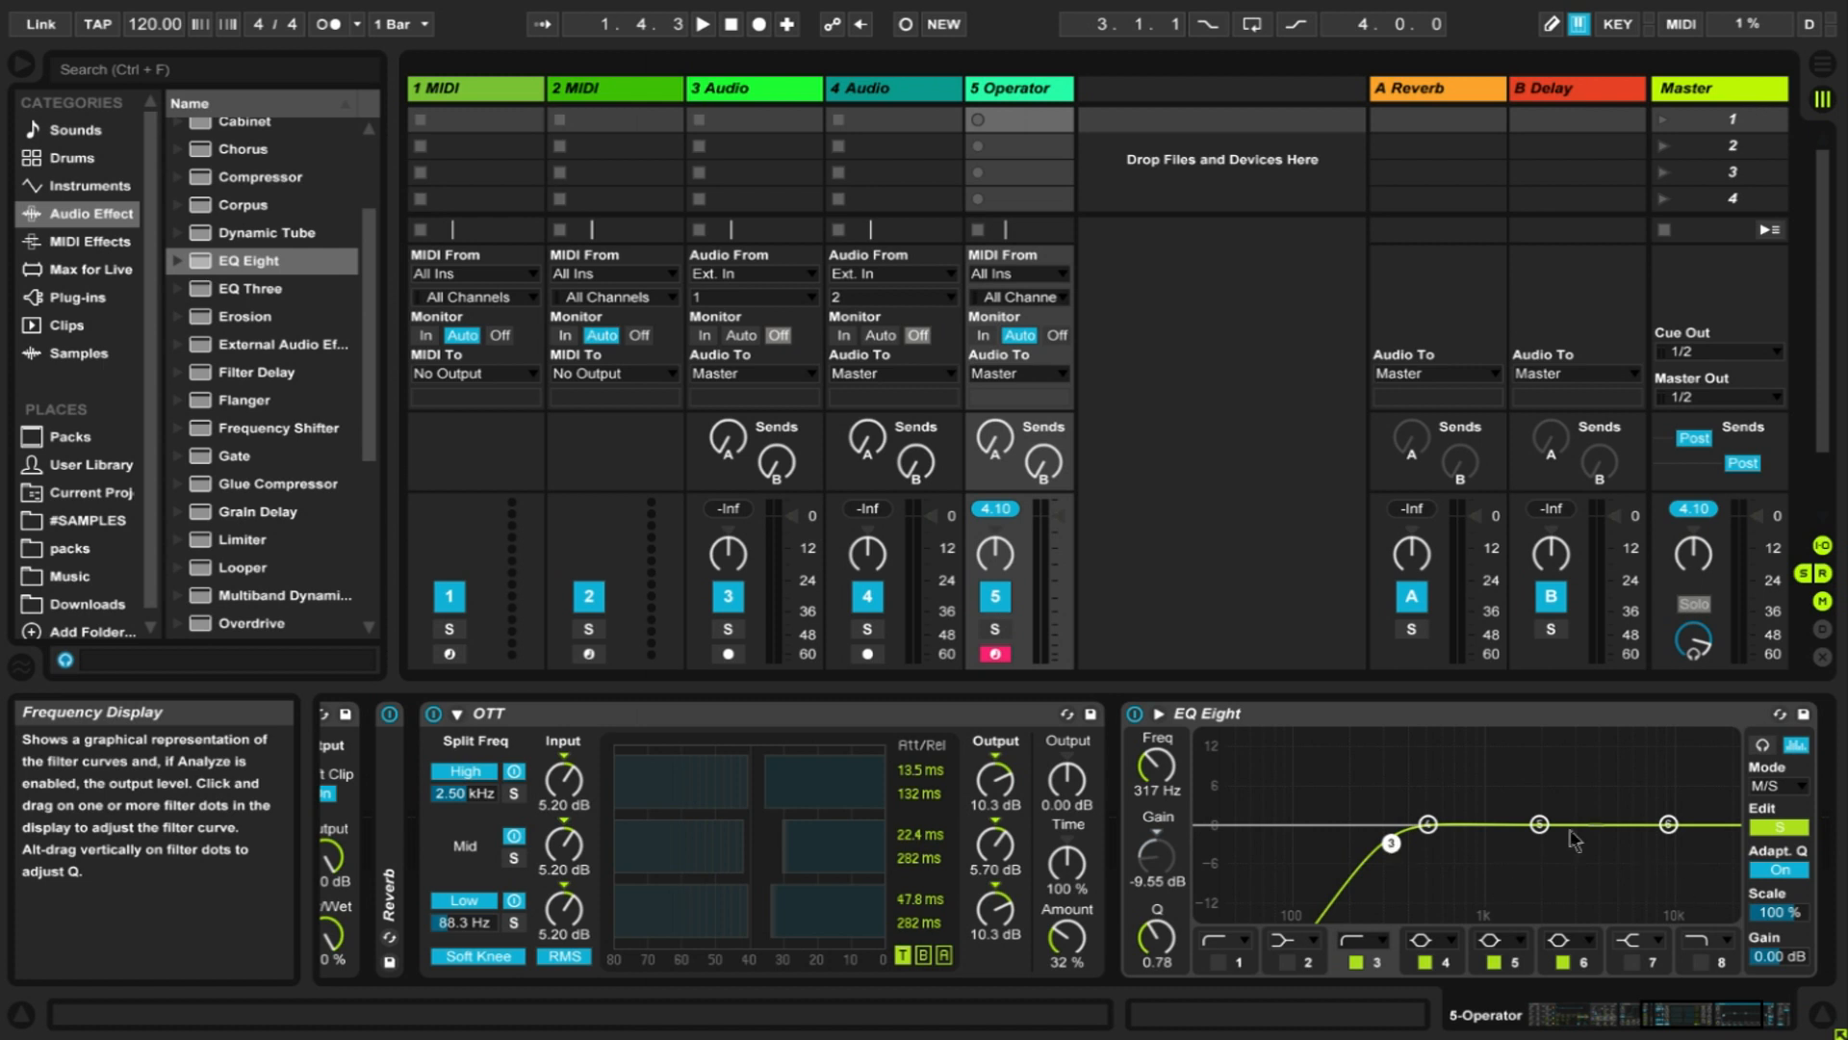
- Compare the EQ Eight's mid and side curves, and audition the bass with test notes in different octaves
click(1779, 826)
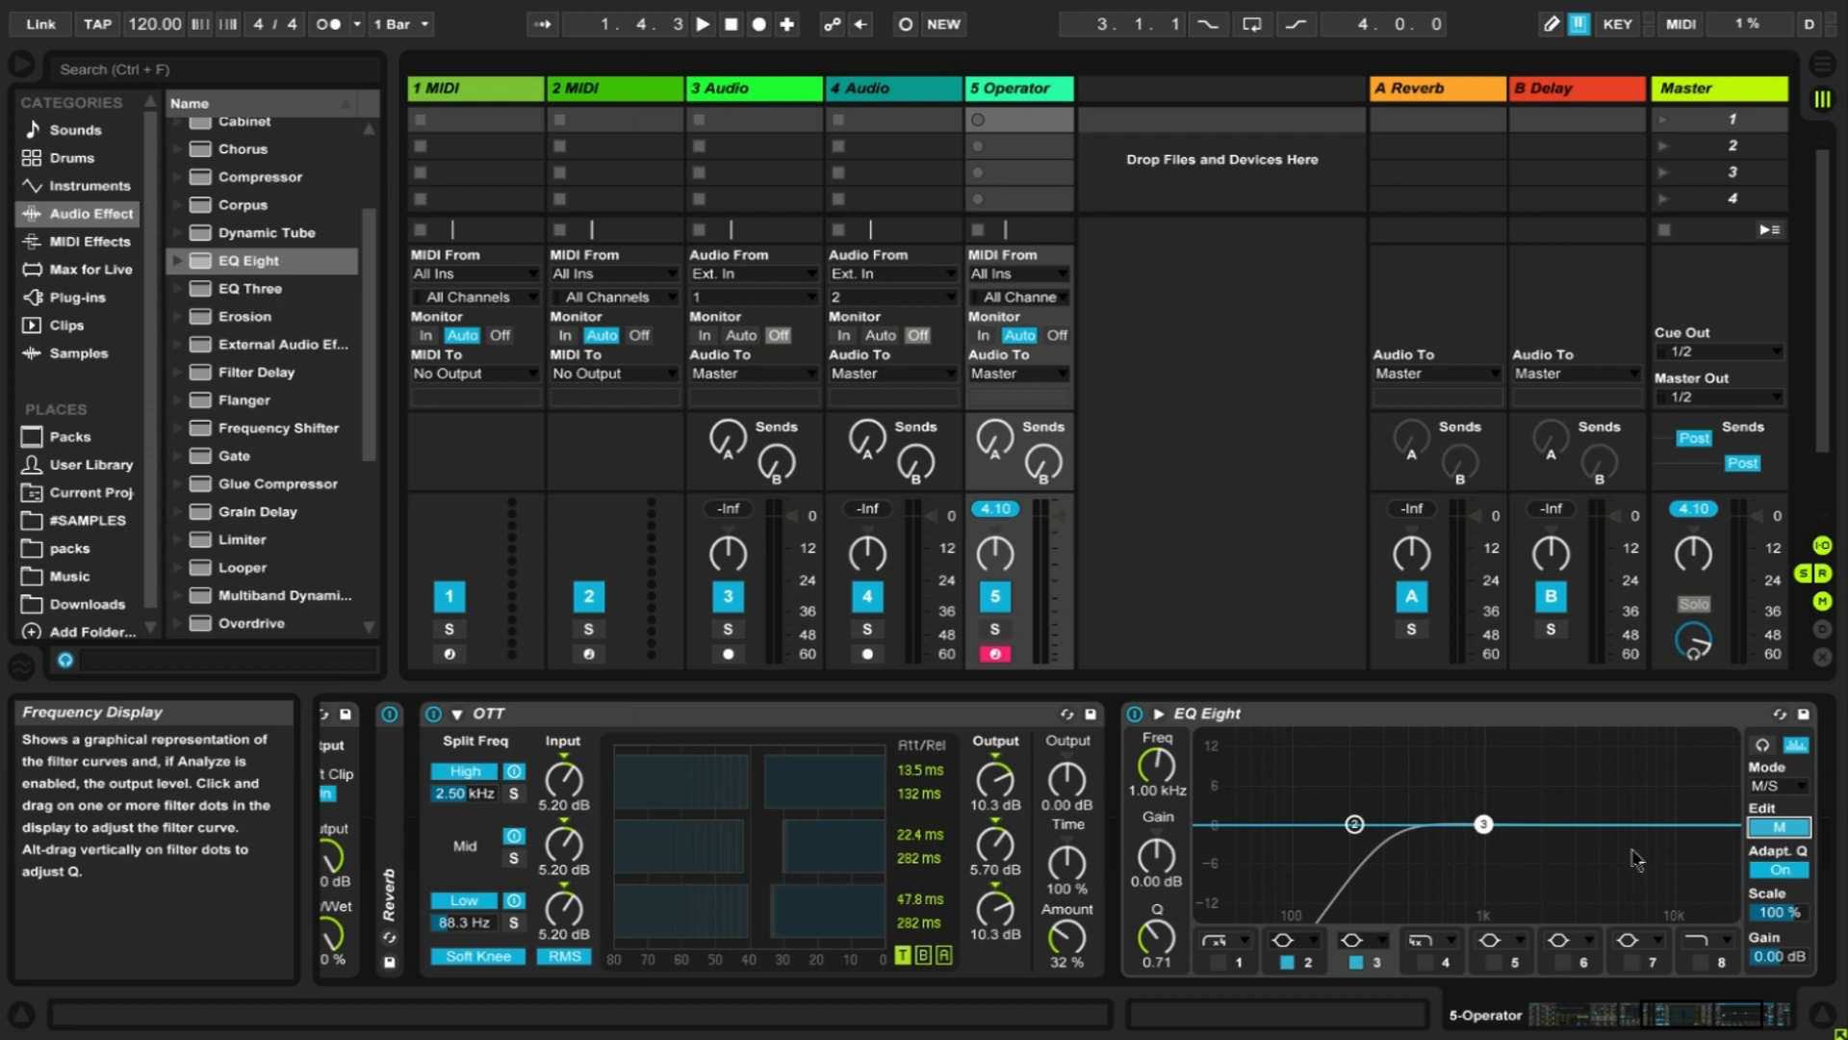
click(1752, 828)
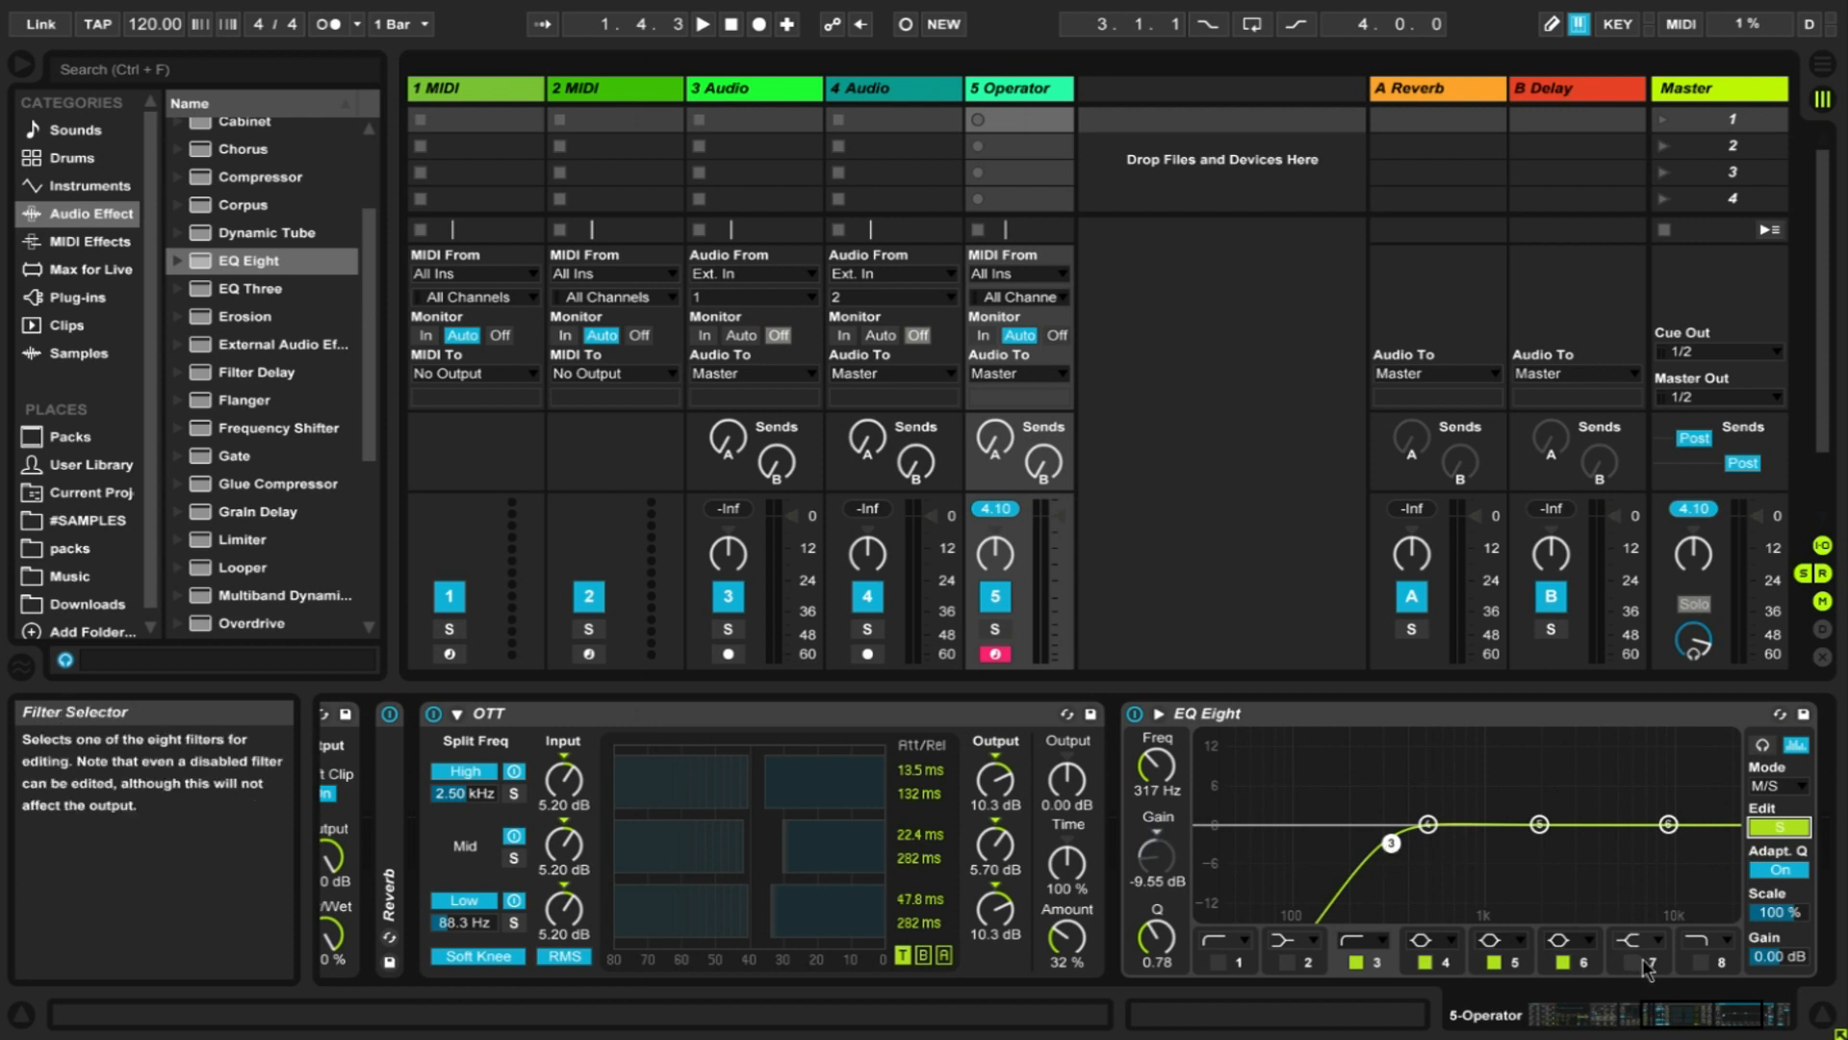
key(a)
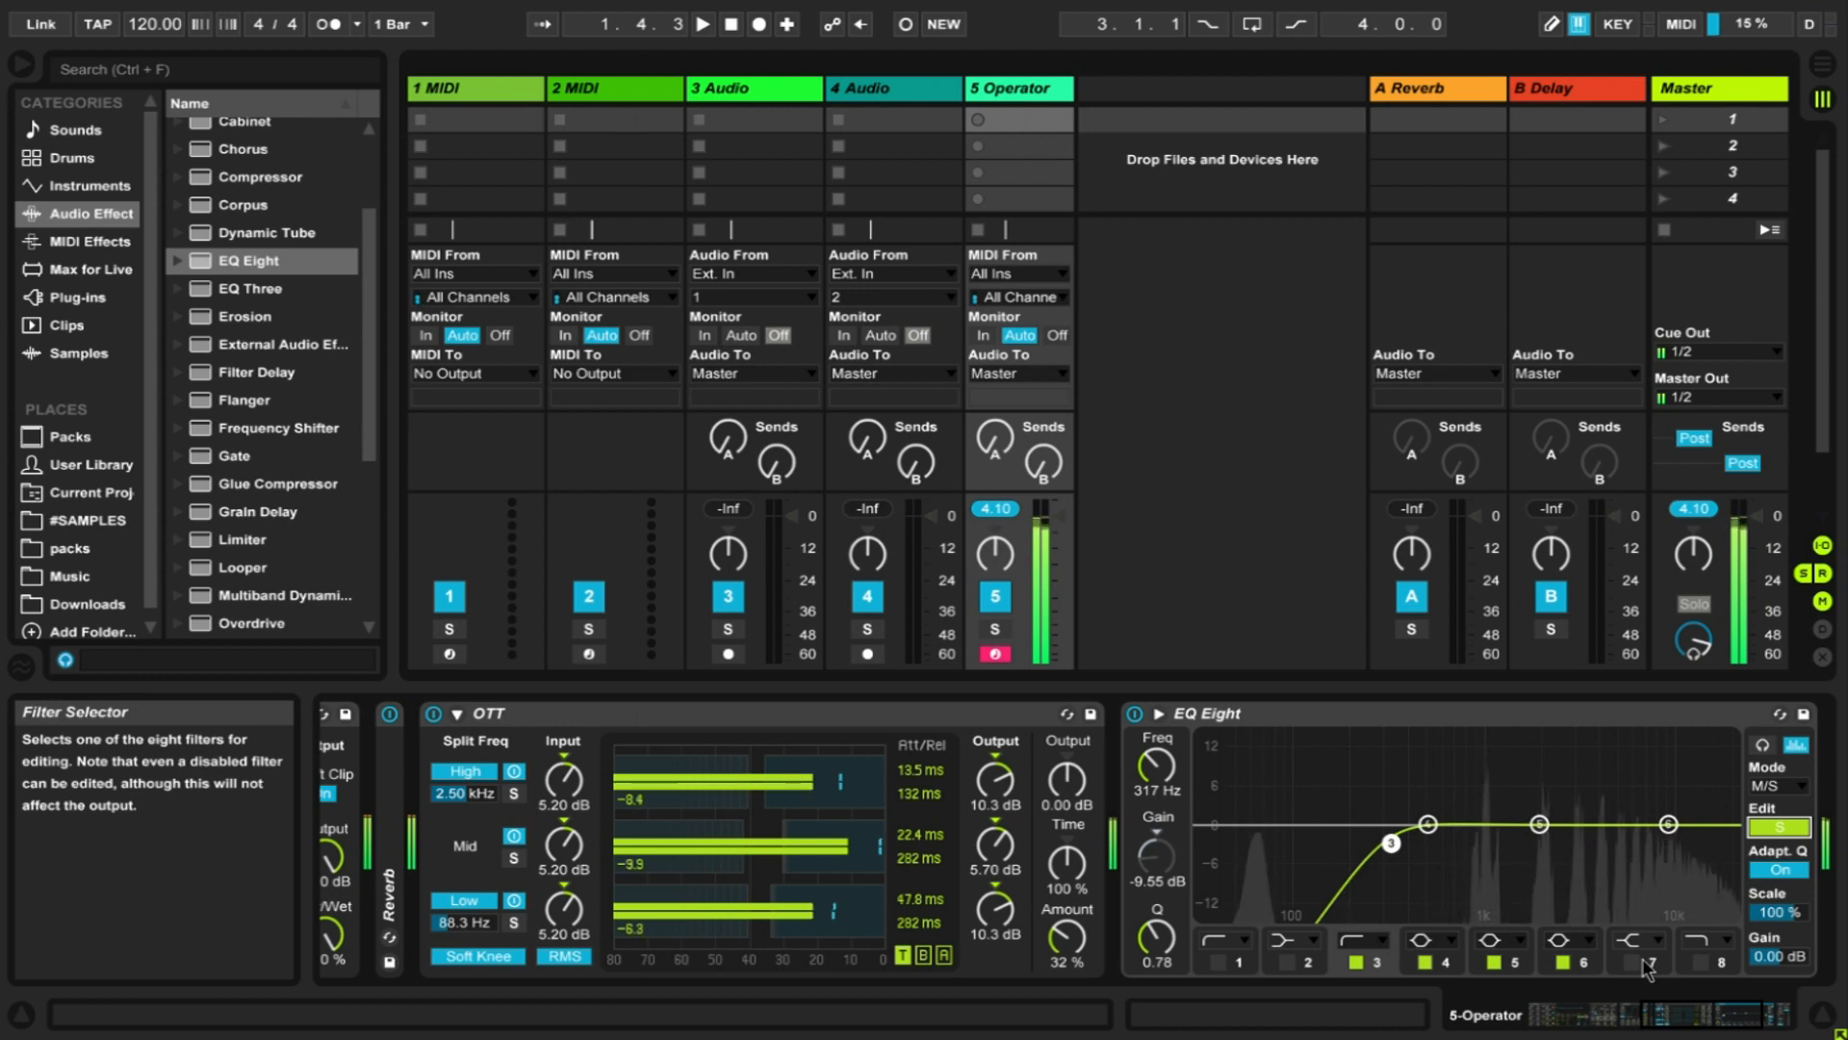
key(z)
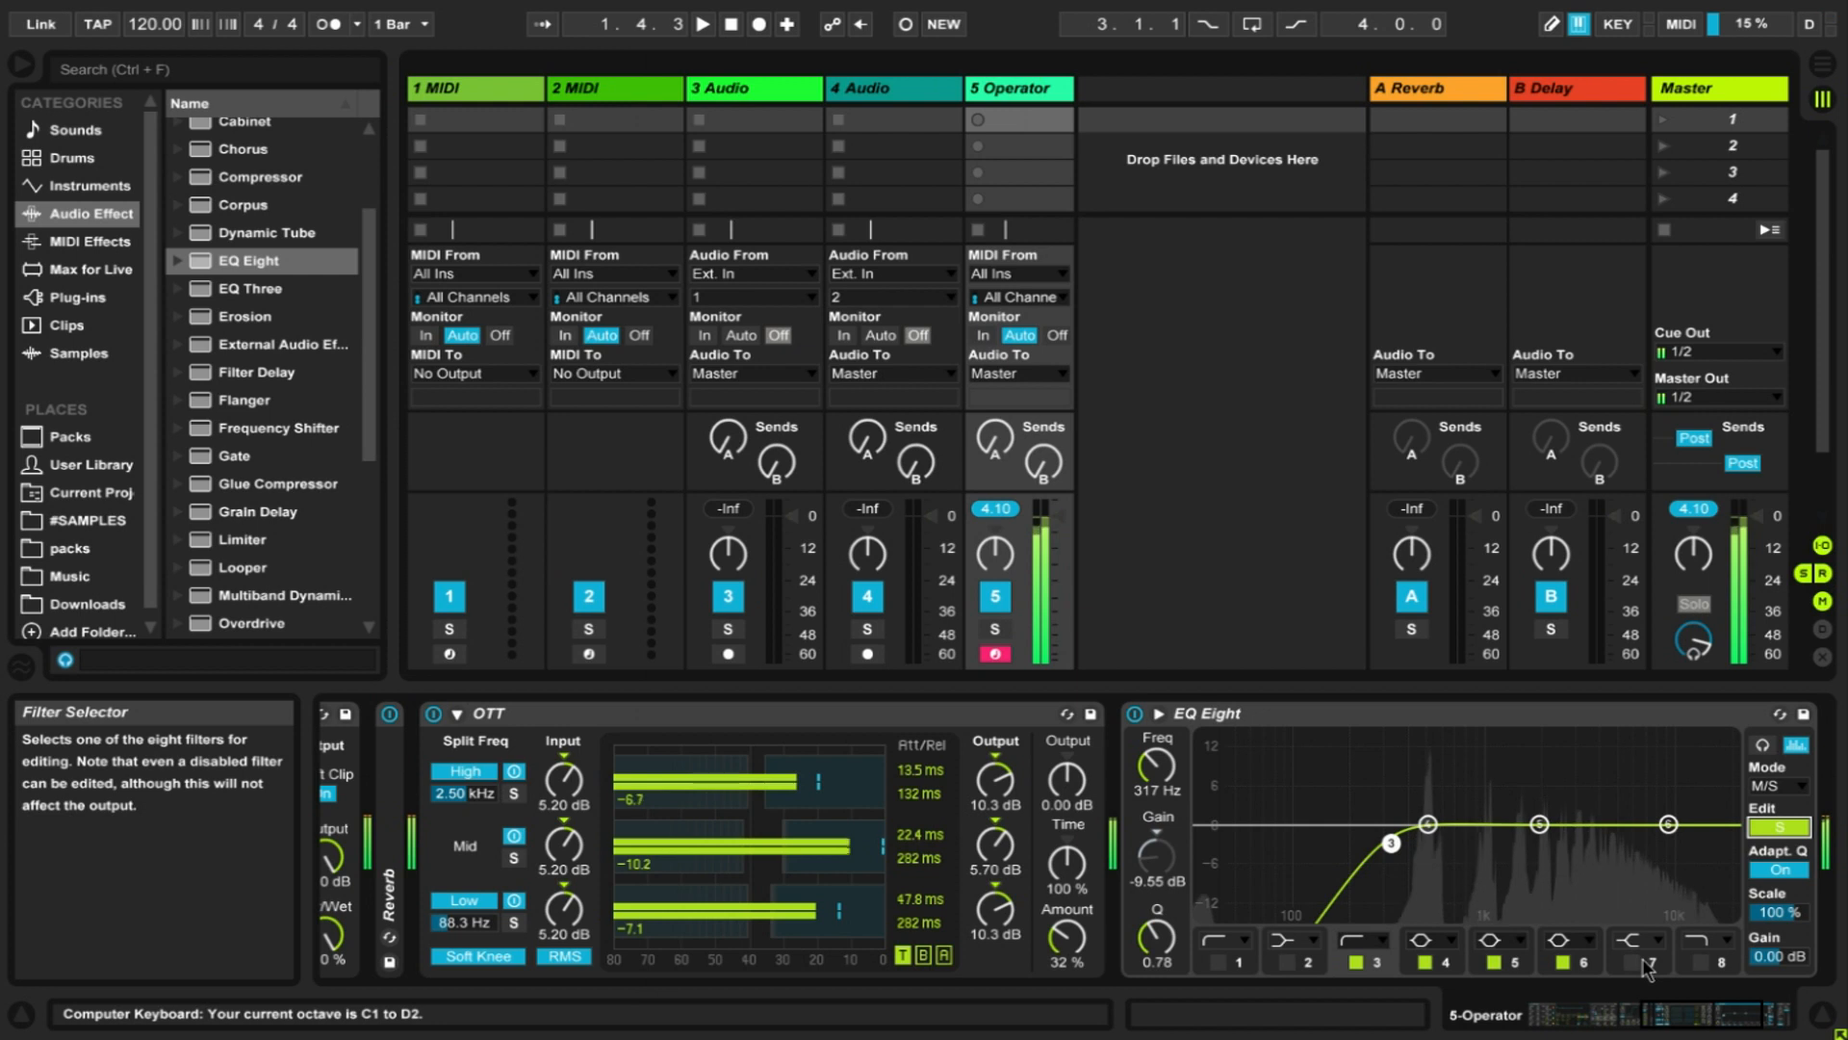
key(x)
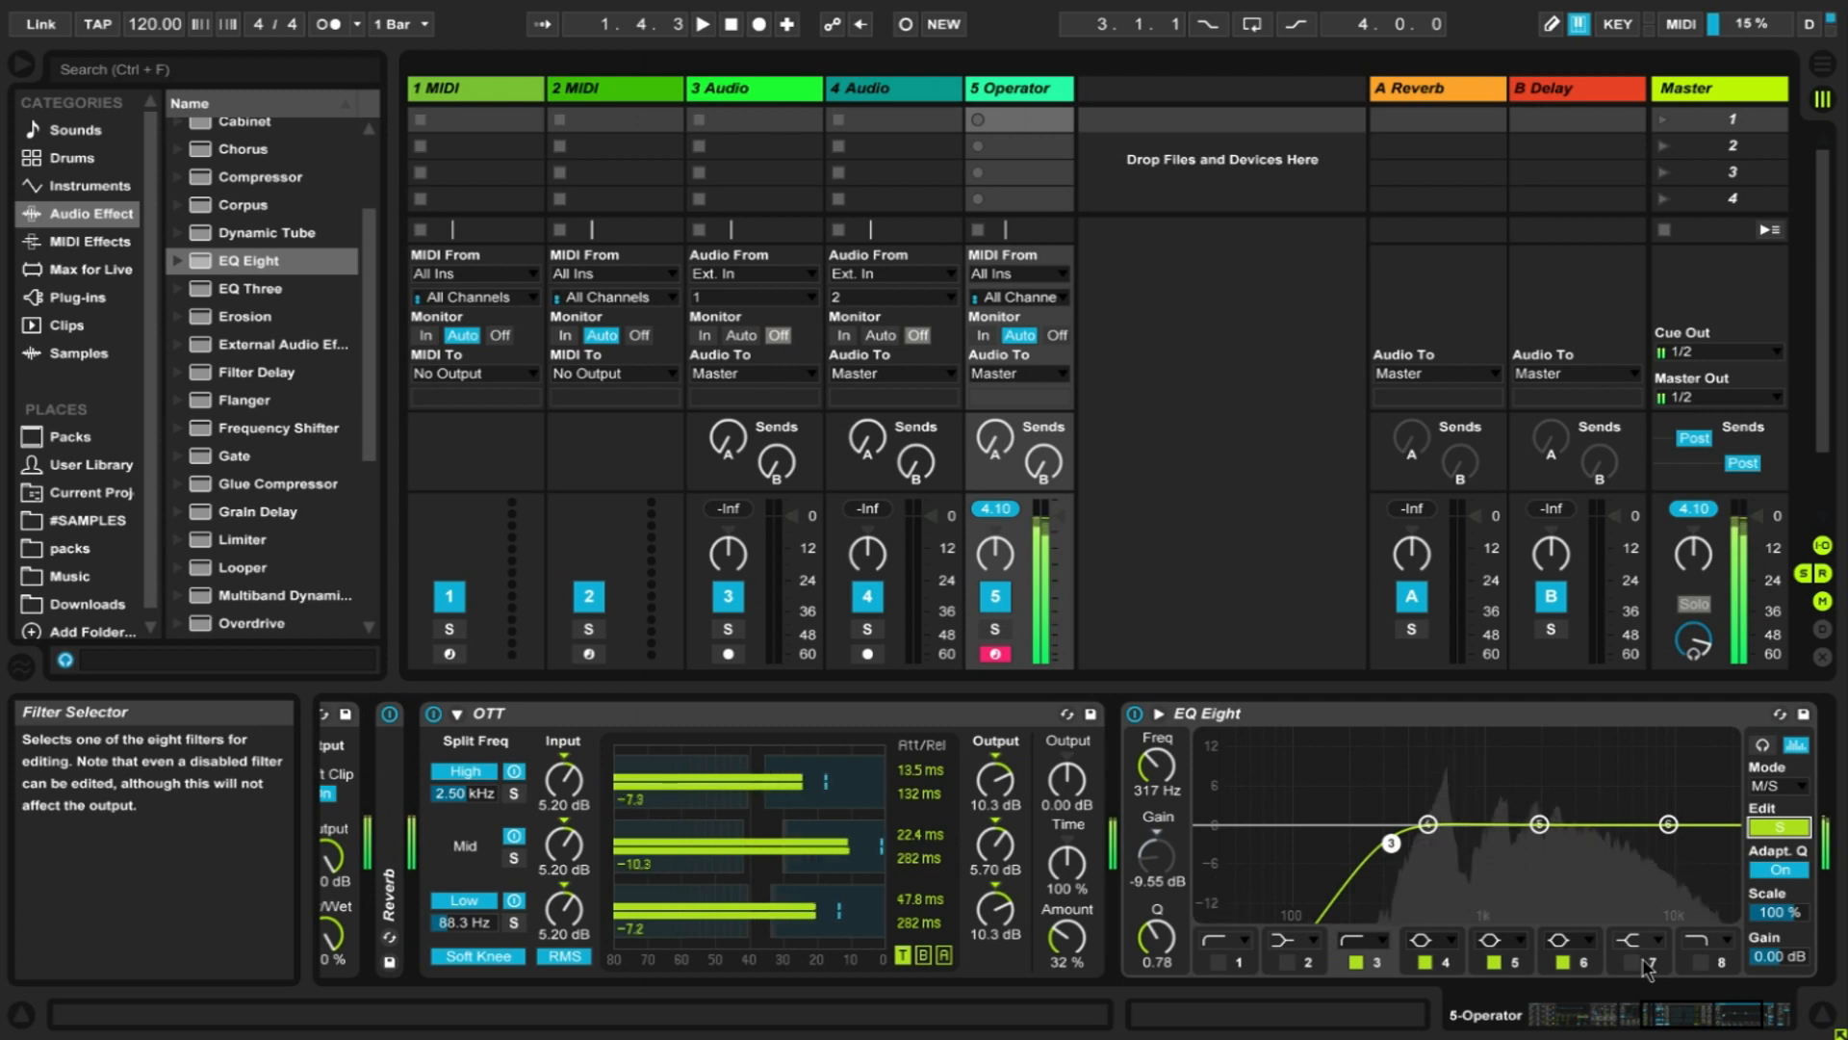
- Adjust the envelope of Operator's oscillator B to a decay of 8.12 s and a sustain of 0.0 dB
click(1588, 1015)
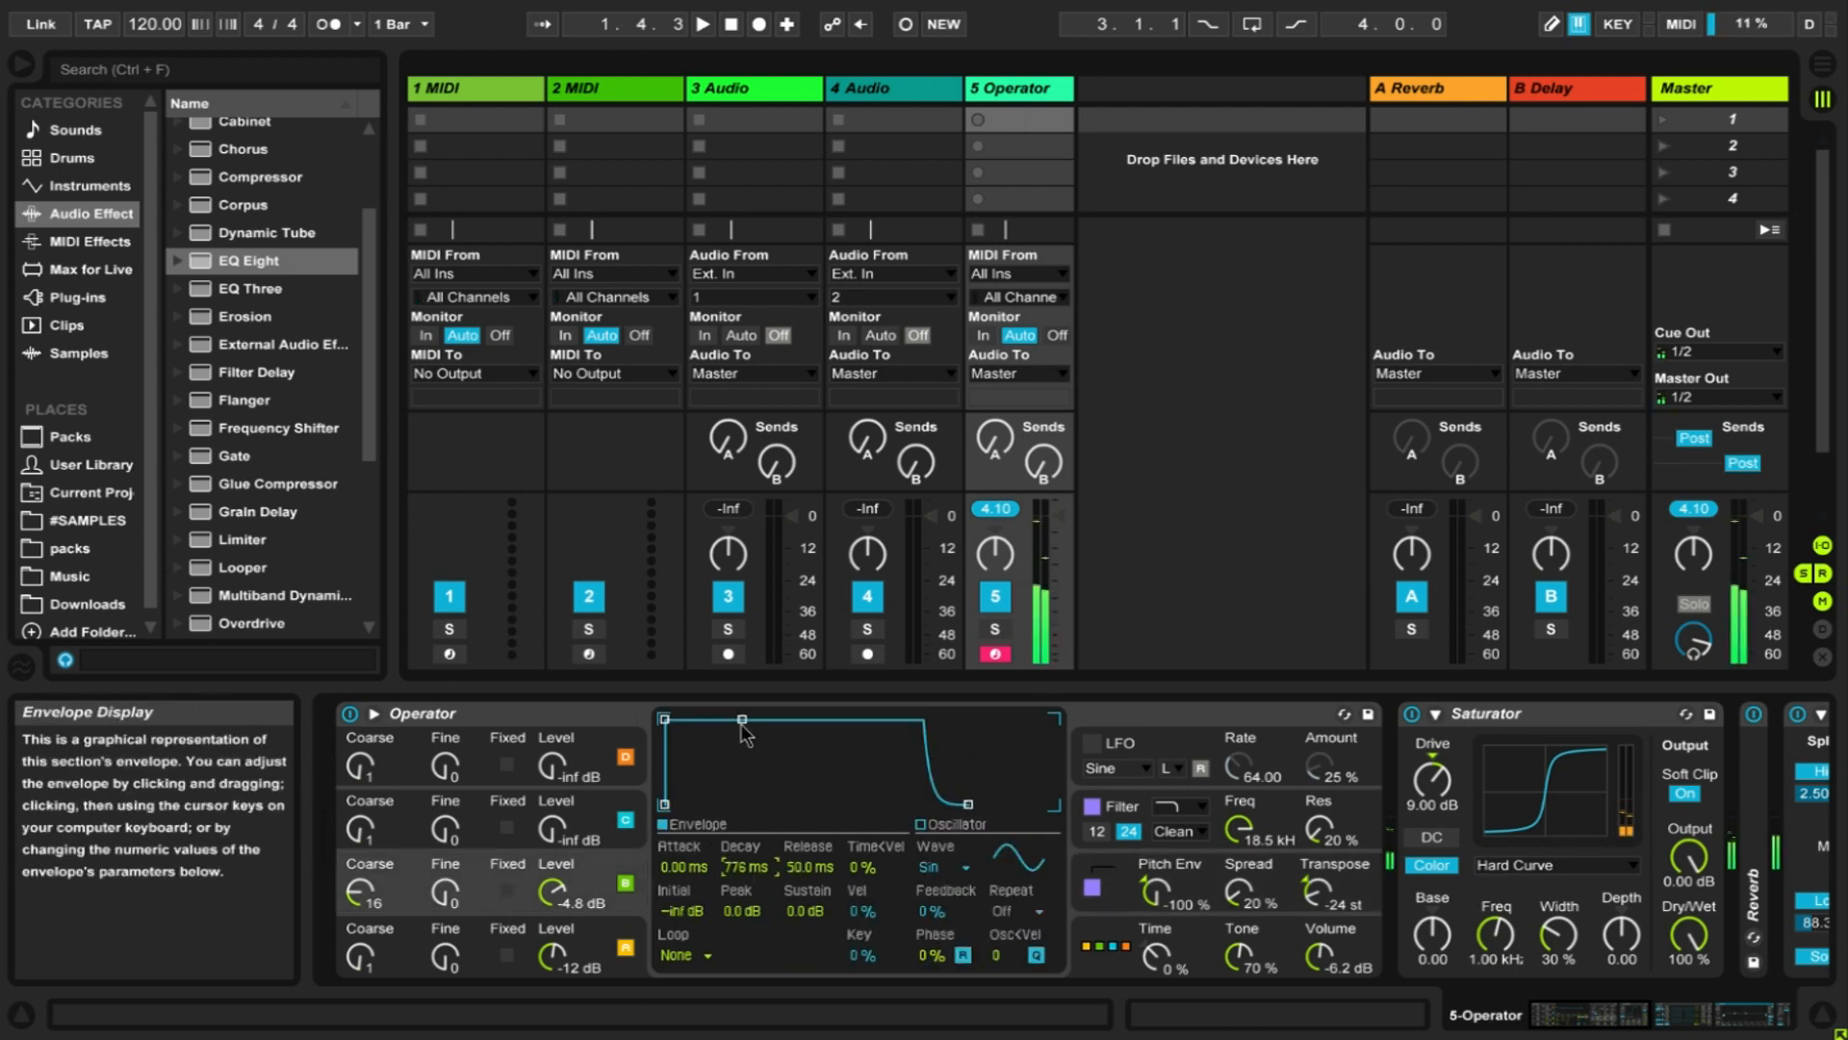
drag(743, 728, 747, 744)
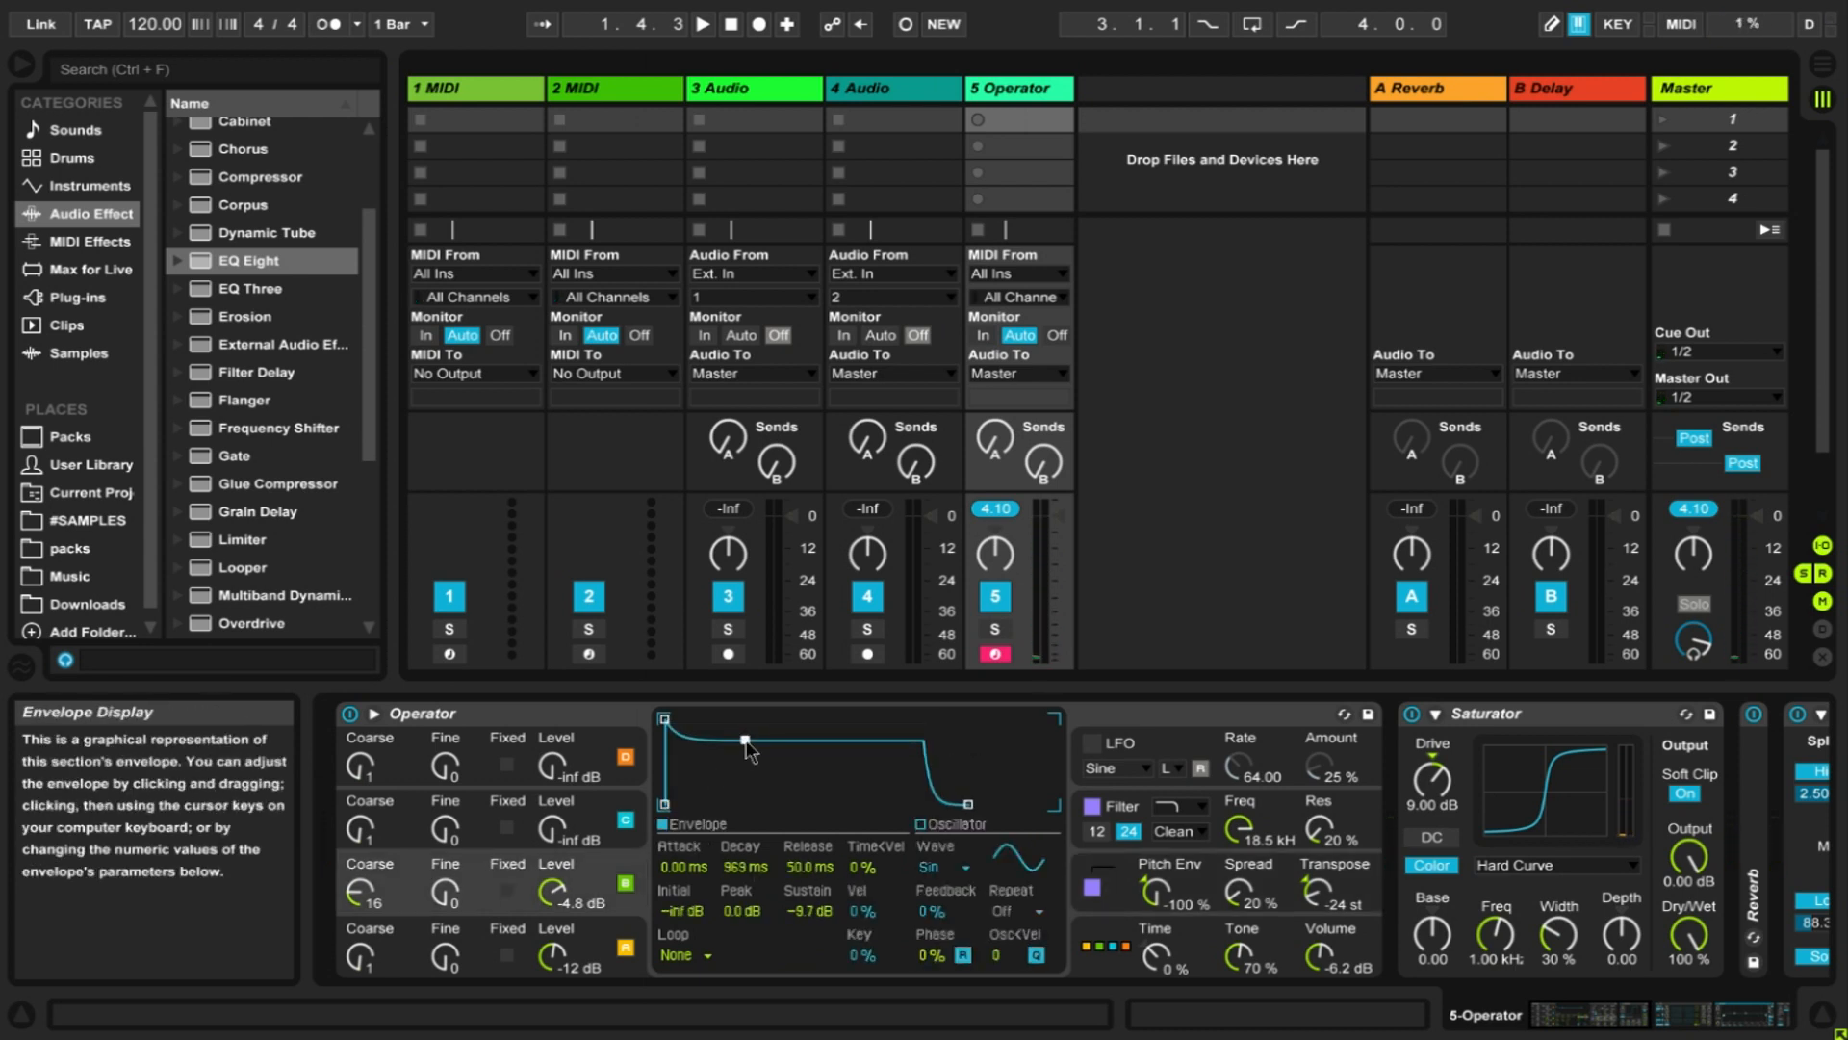
drag(745, 742, 745, 725)
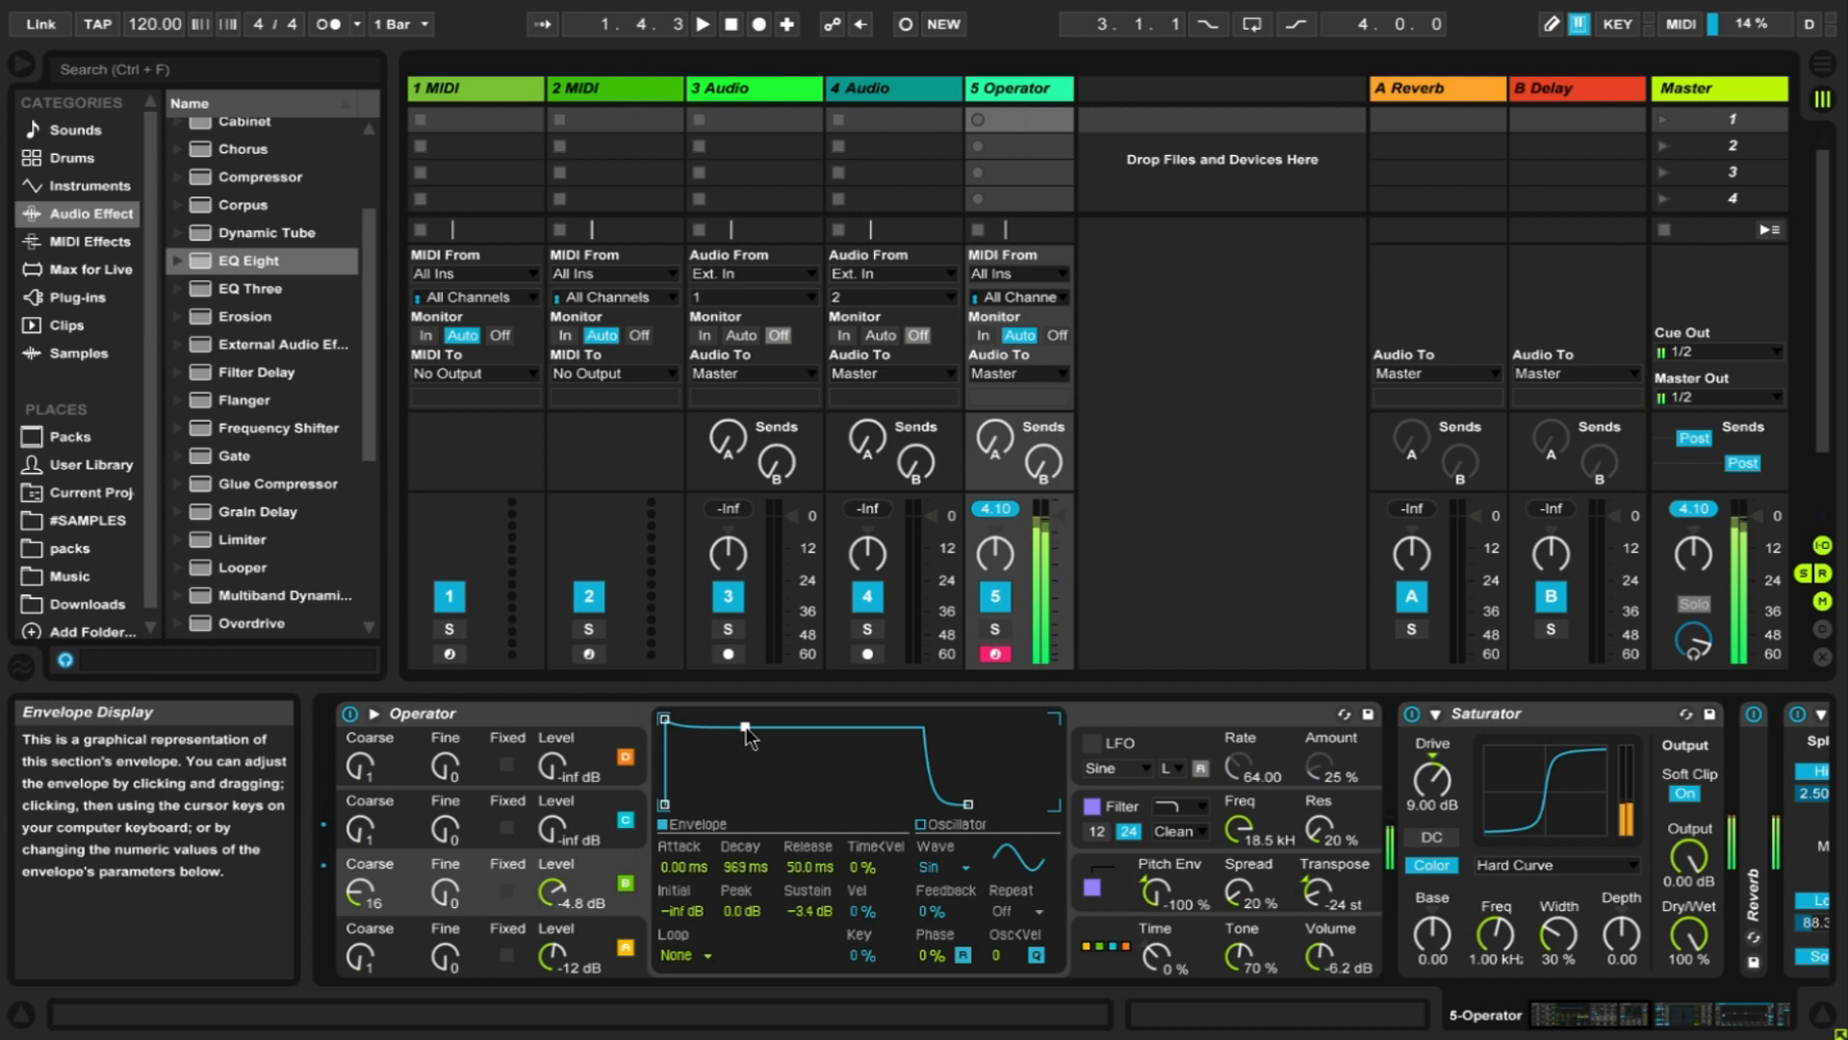
drag(747, 729, 666, 719)
- Group Operator and all the effects after it into an Instrument Rack and show the rack's chain list
drag(1694, 1014, 1555, 980)
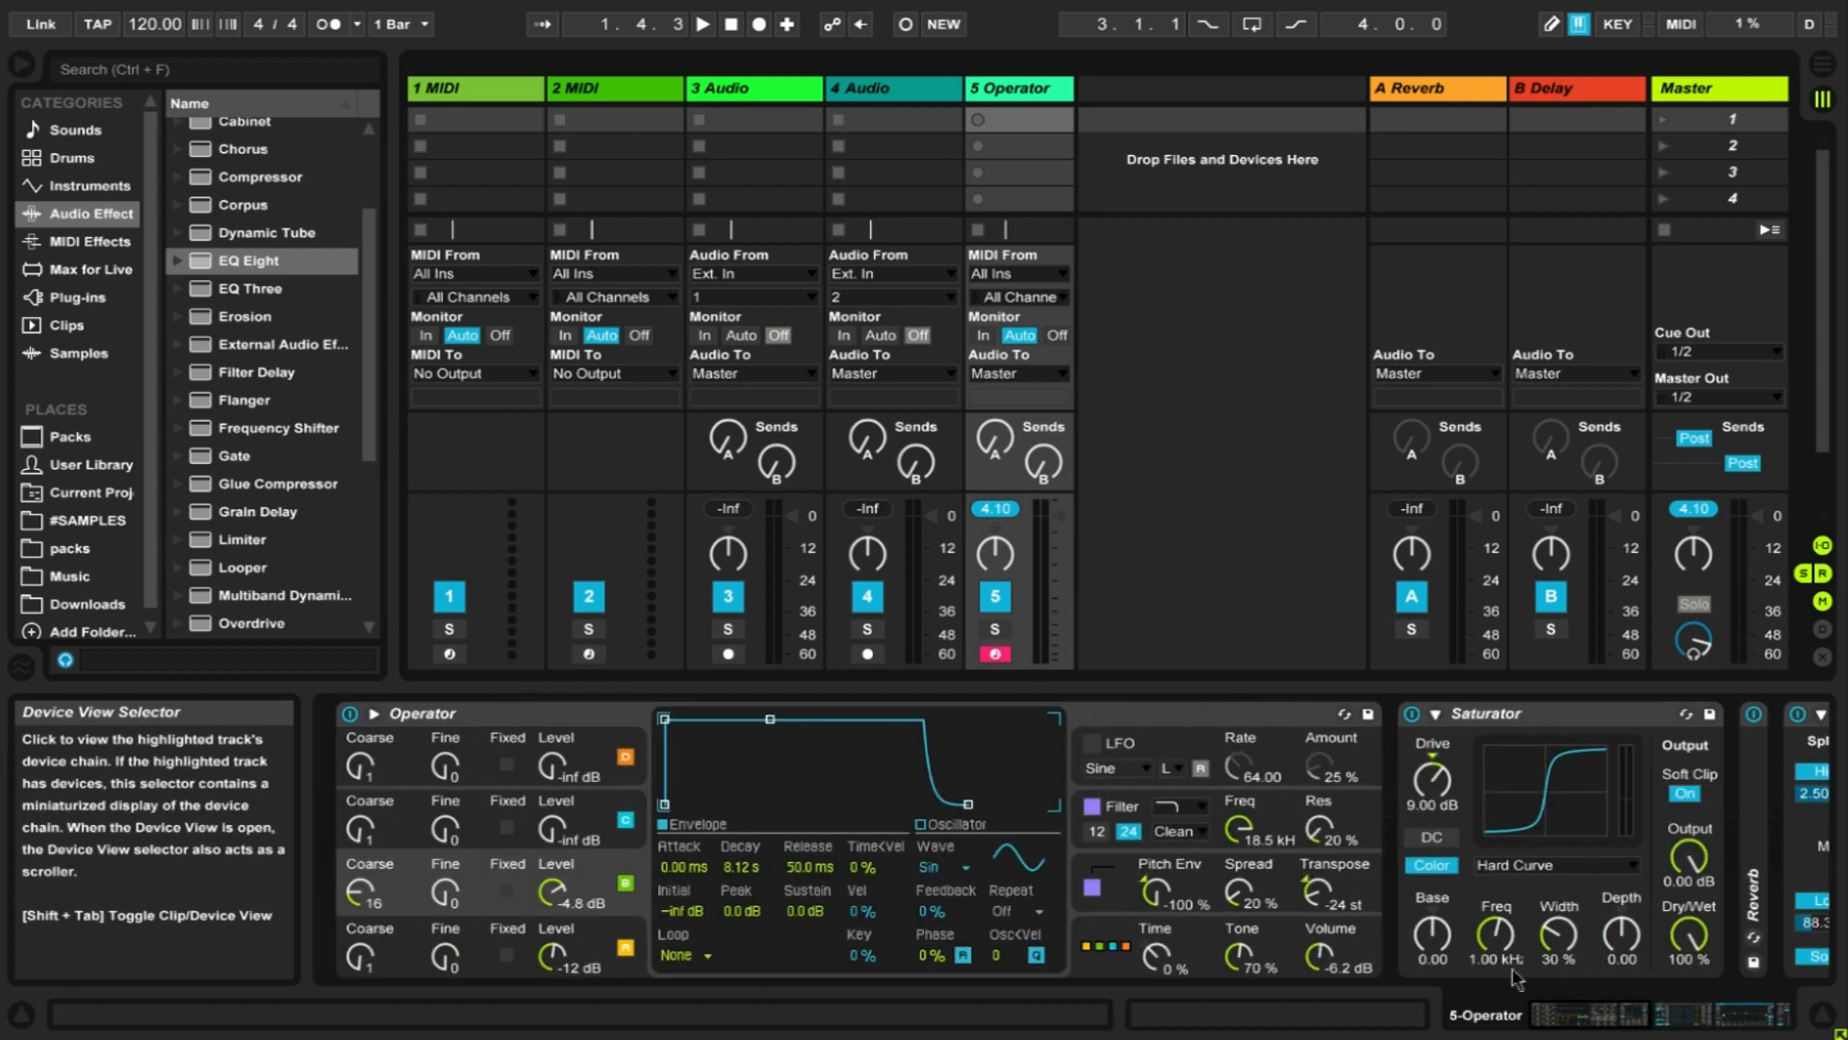
click(489, 720)
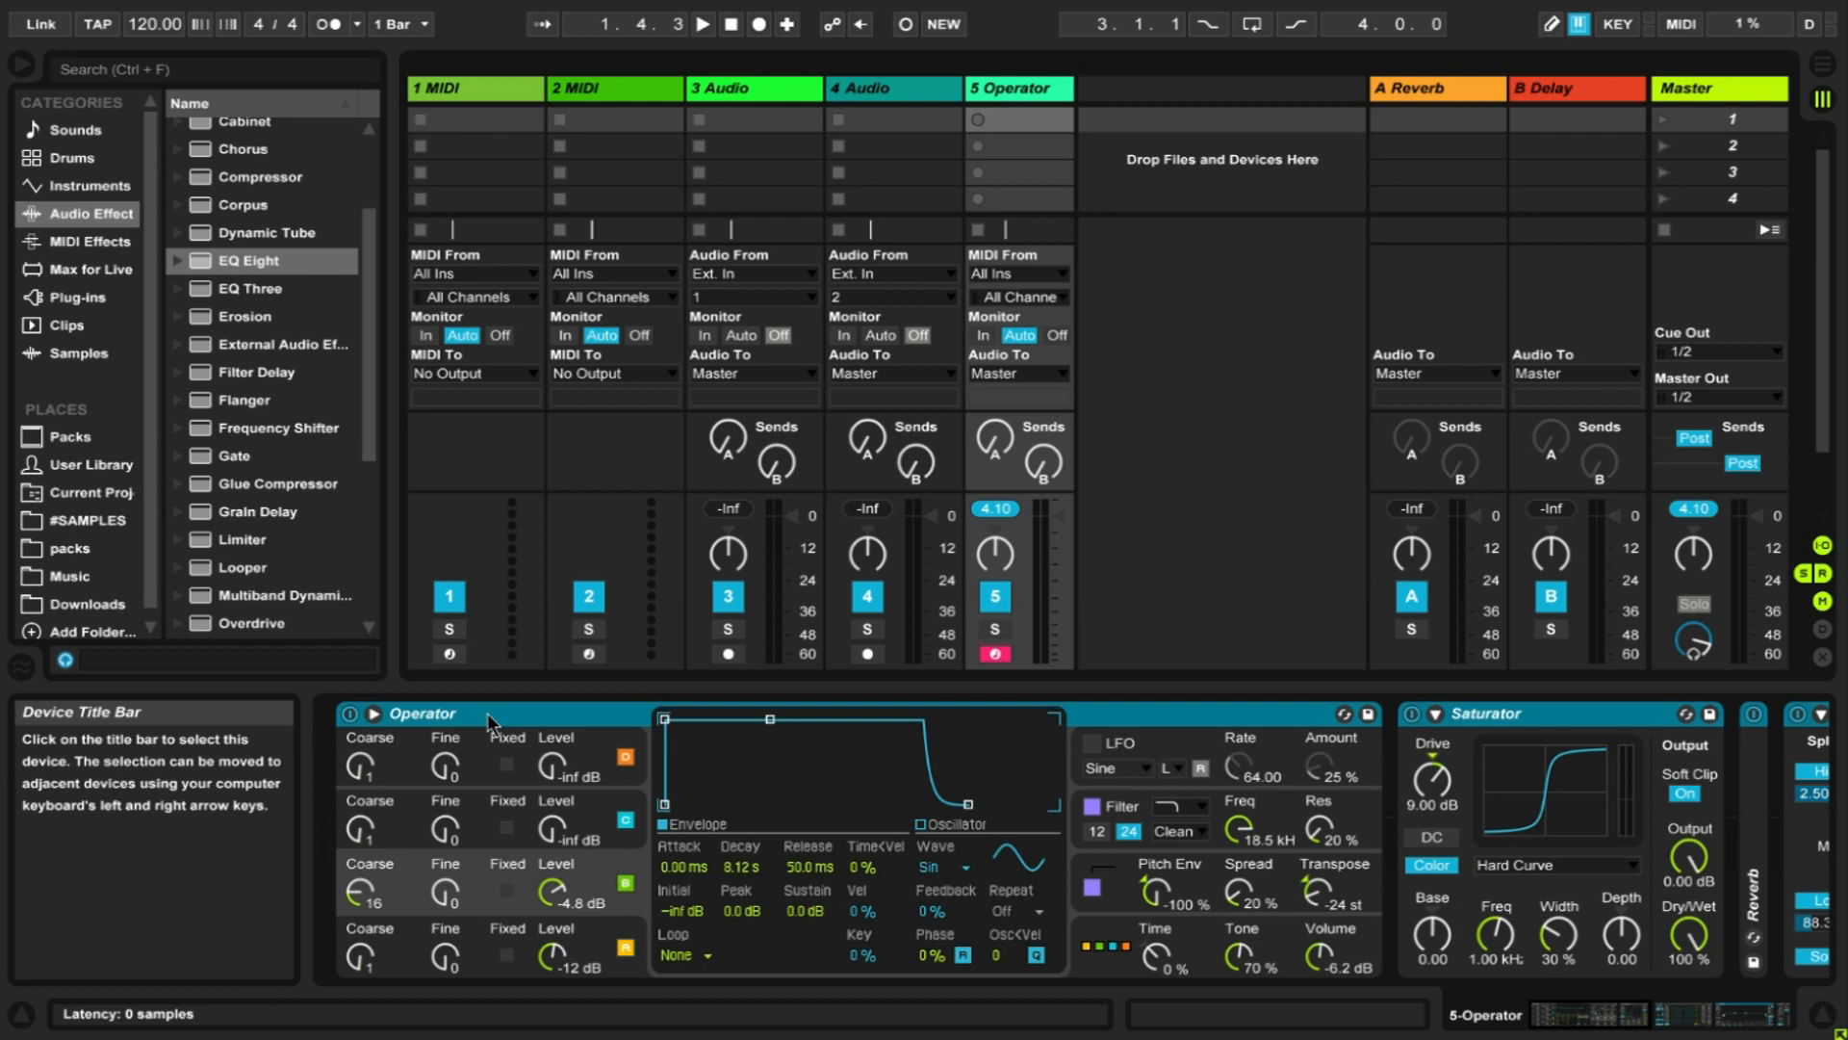
key(ctrl+g)
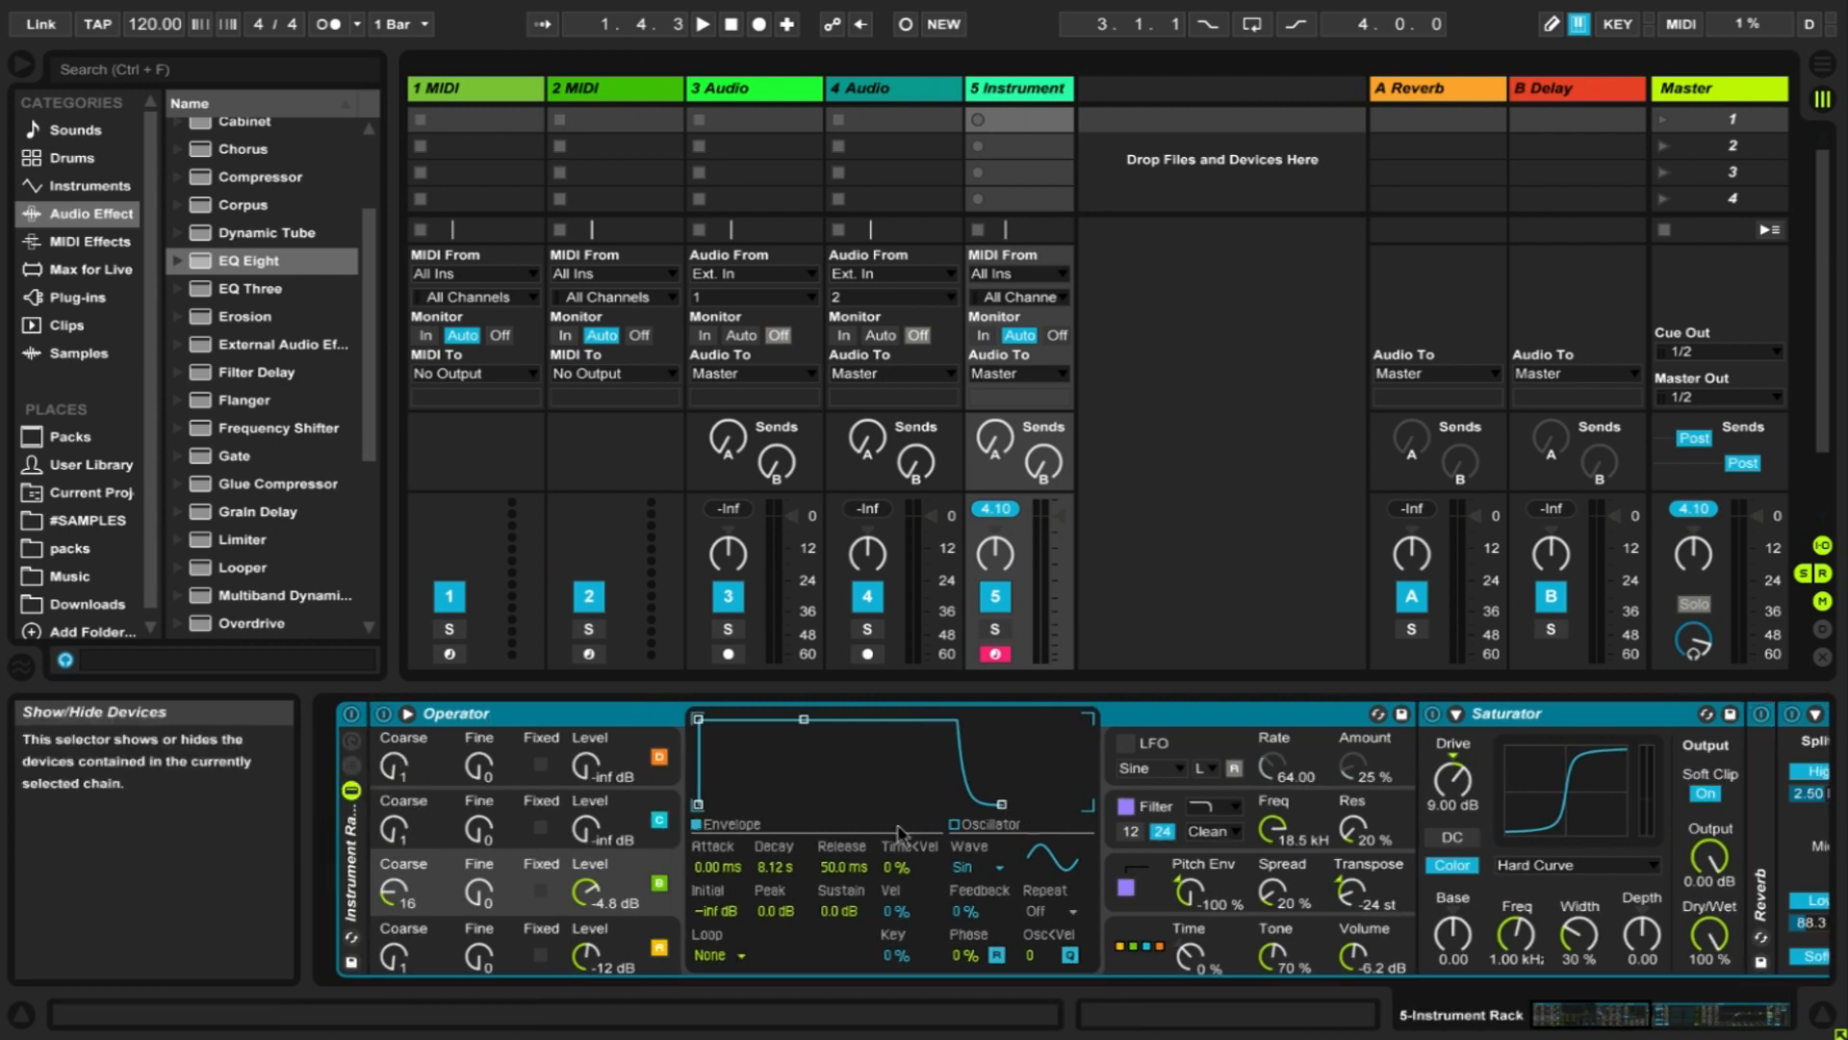
click(349, 767)
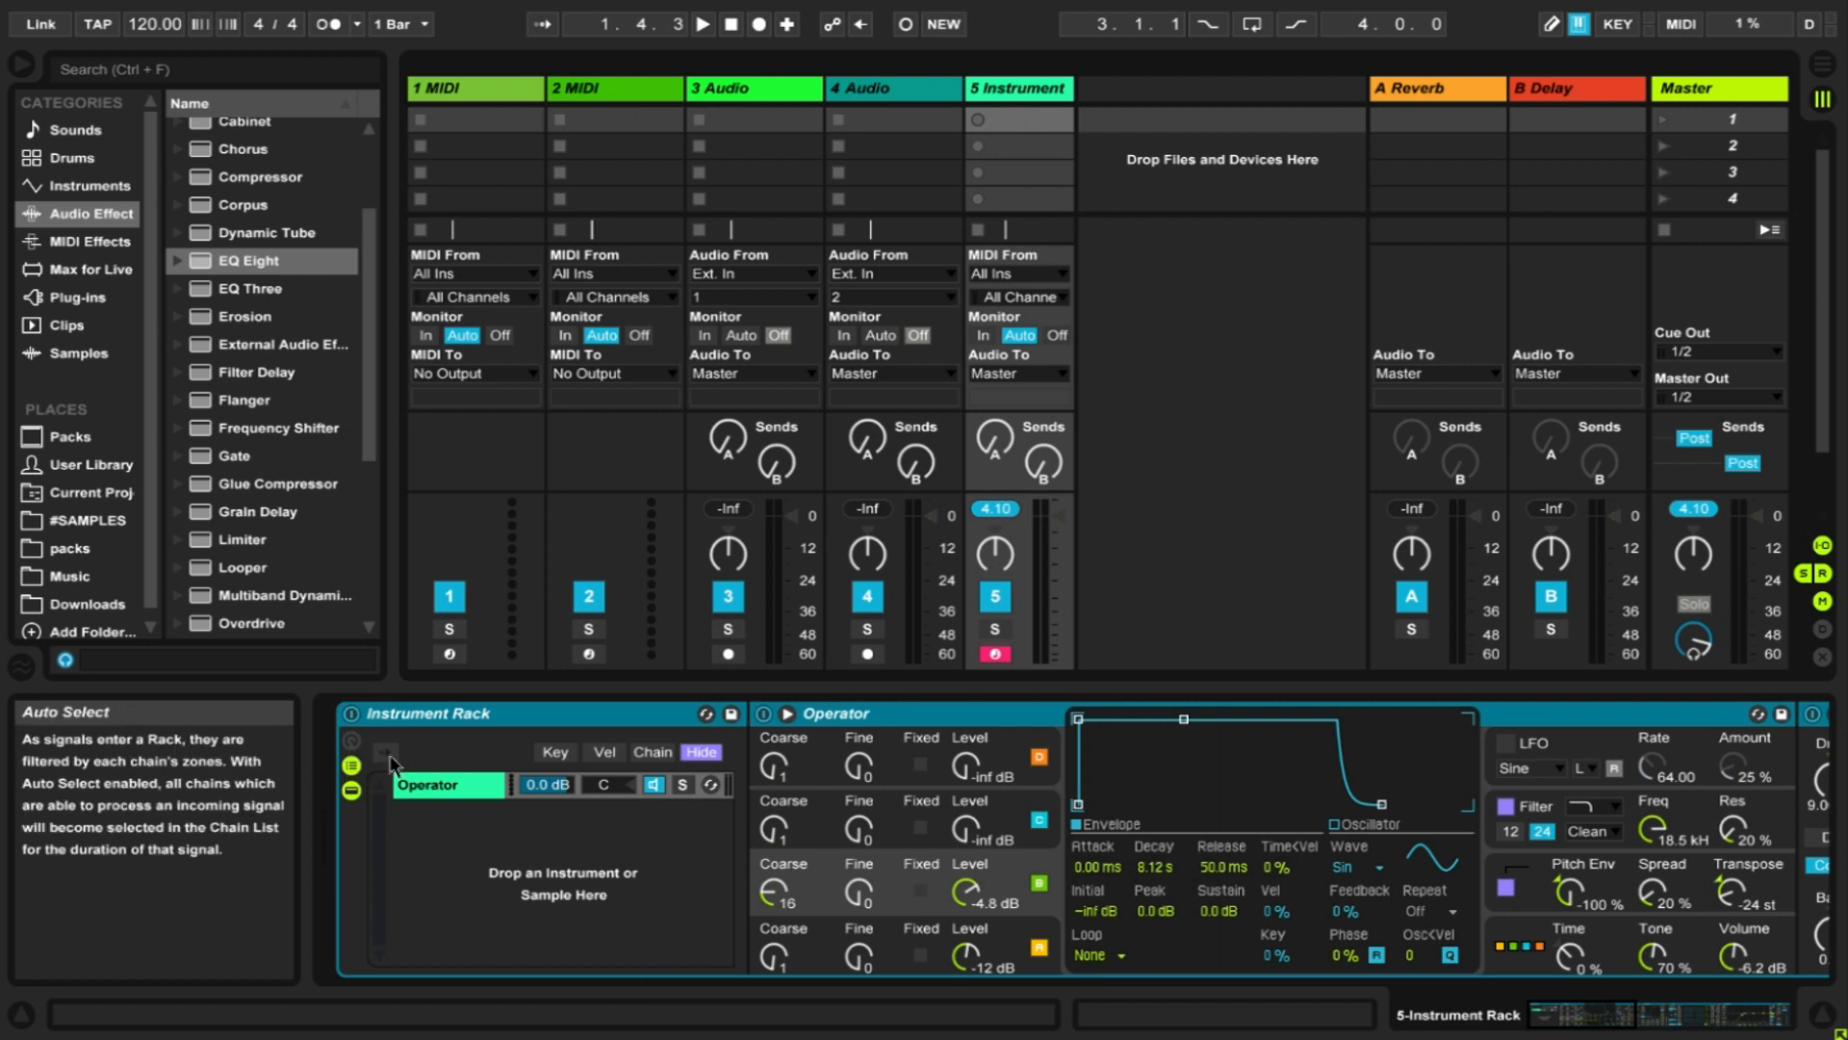
- Rename the Instrument Rack as Eartrash-CircusBass
key(ctrl+r)
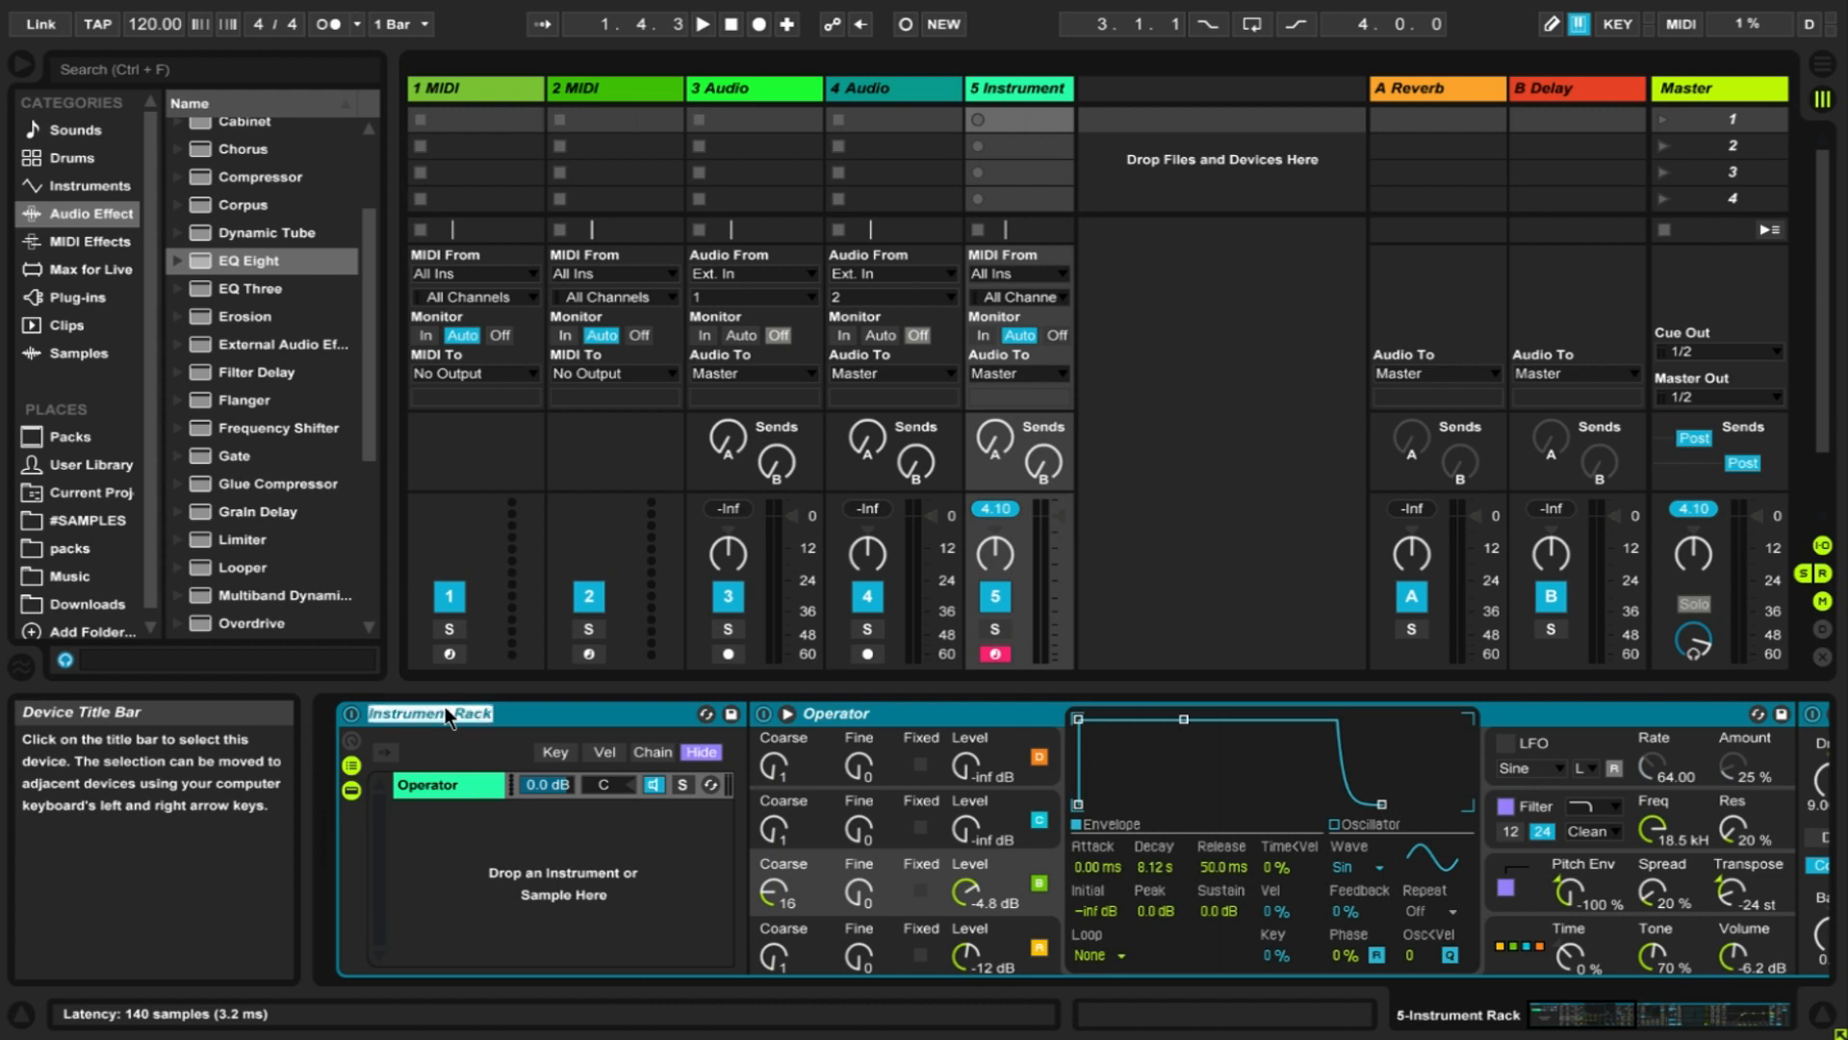
text(ET)
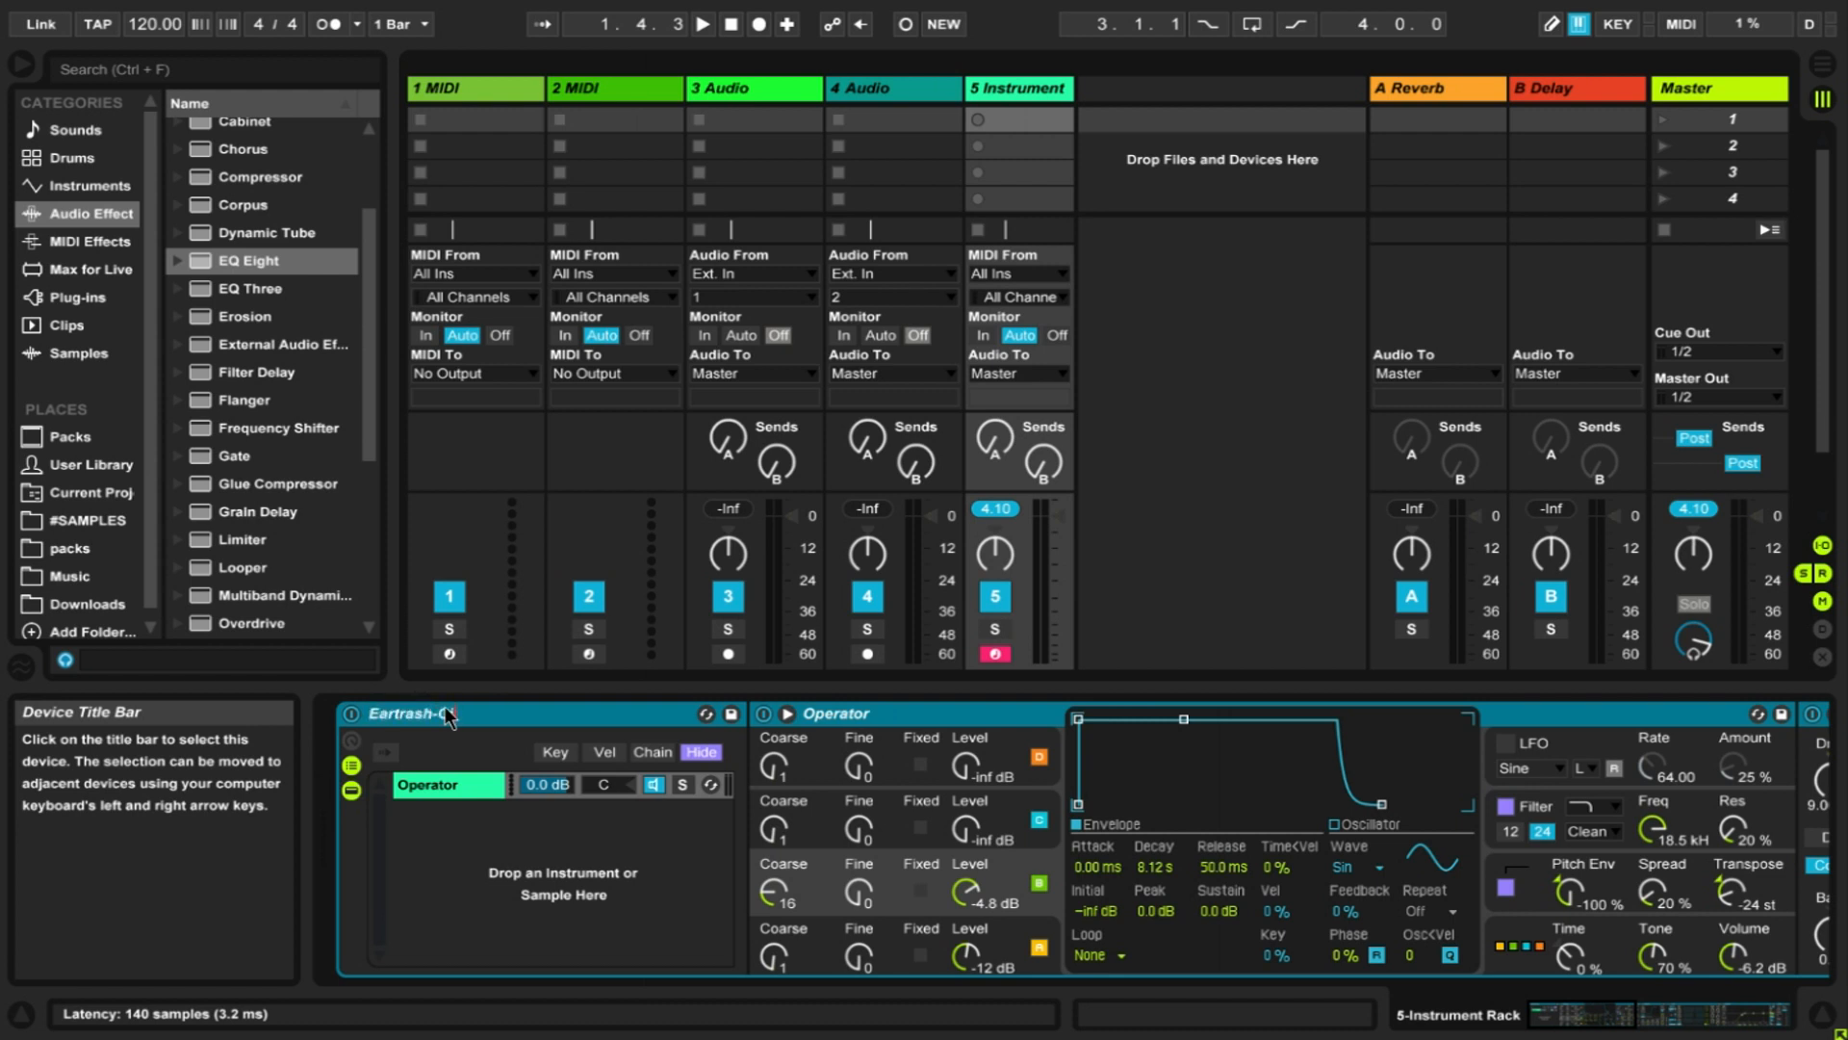
key(BackSpace)
key(BackSpace)
key(BackSpace)
key(BackSpace)
key(BackSpace)
key(BackSpace)
key(BackSpace)
text(Bass)
key(Return)
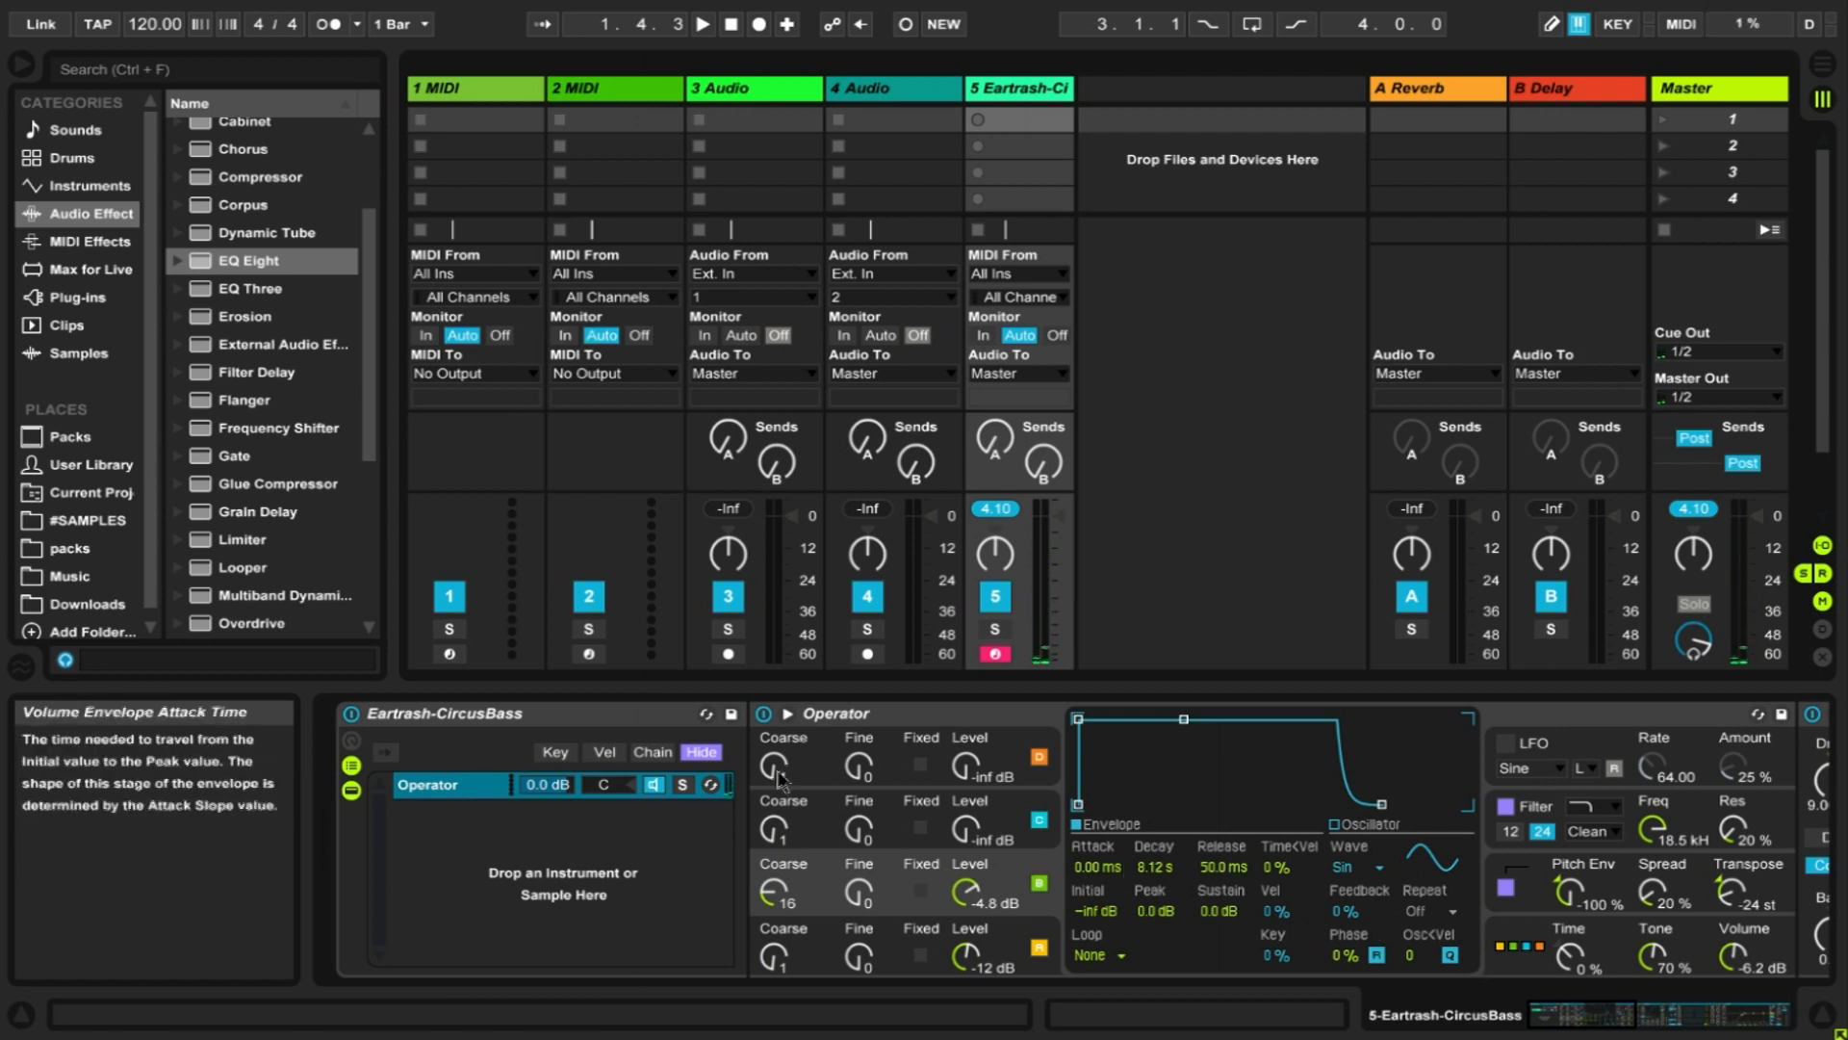
- Turn on Operator's LFO and map its amount to the rack's first macro, showing the macros and hiding the chain list
click(1507, 745)
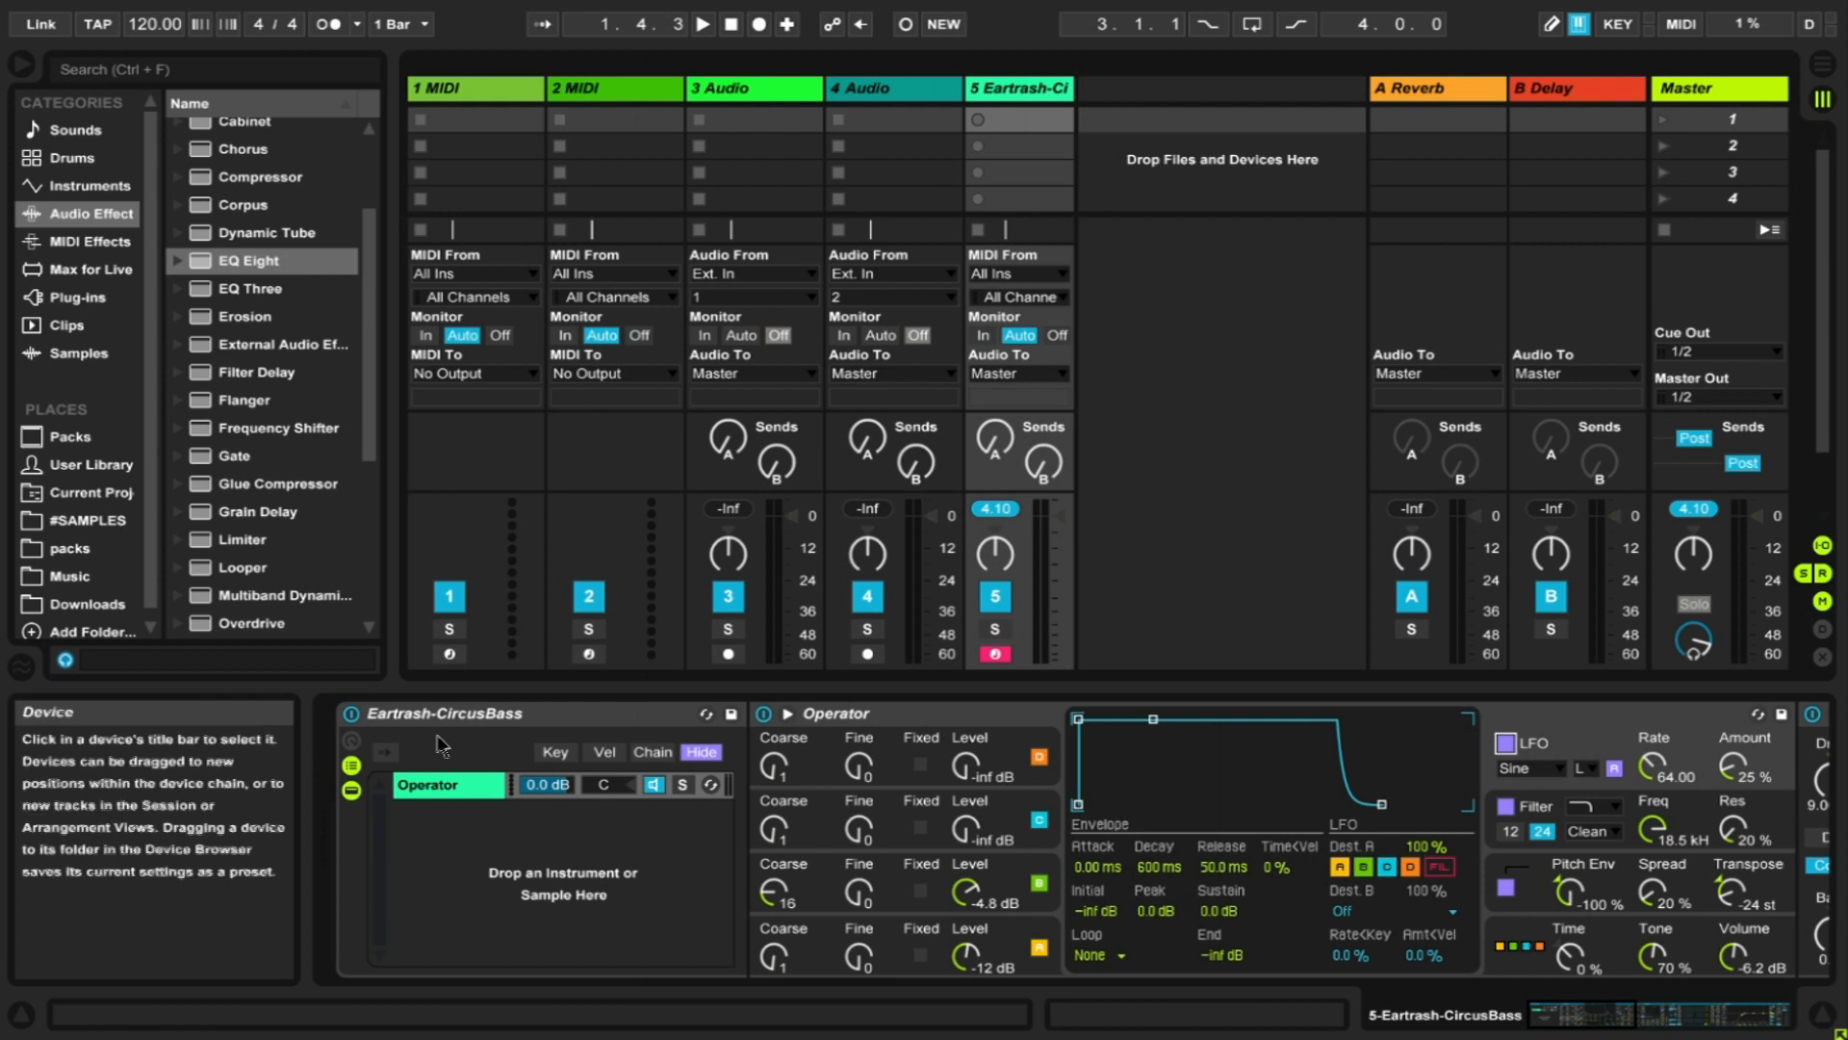
click(351, 740)
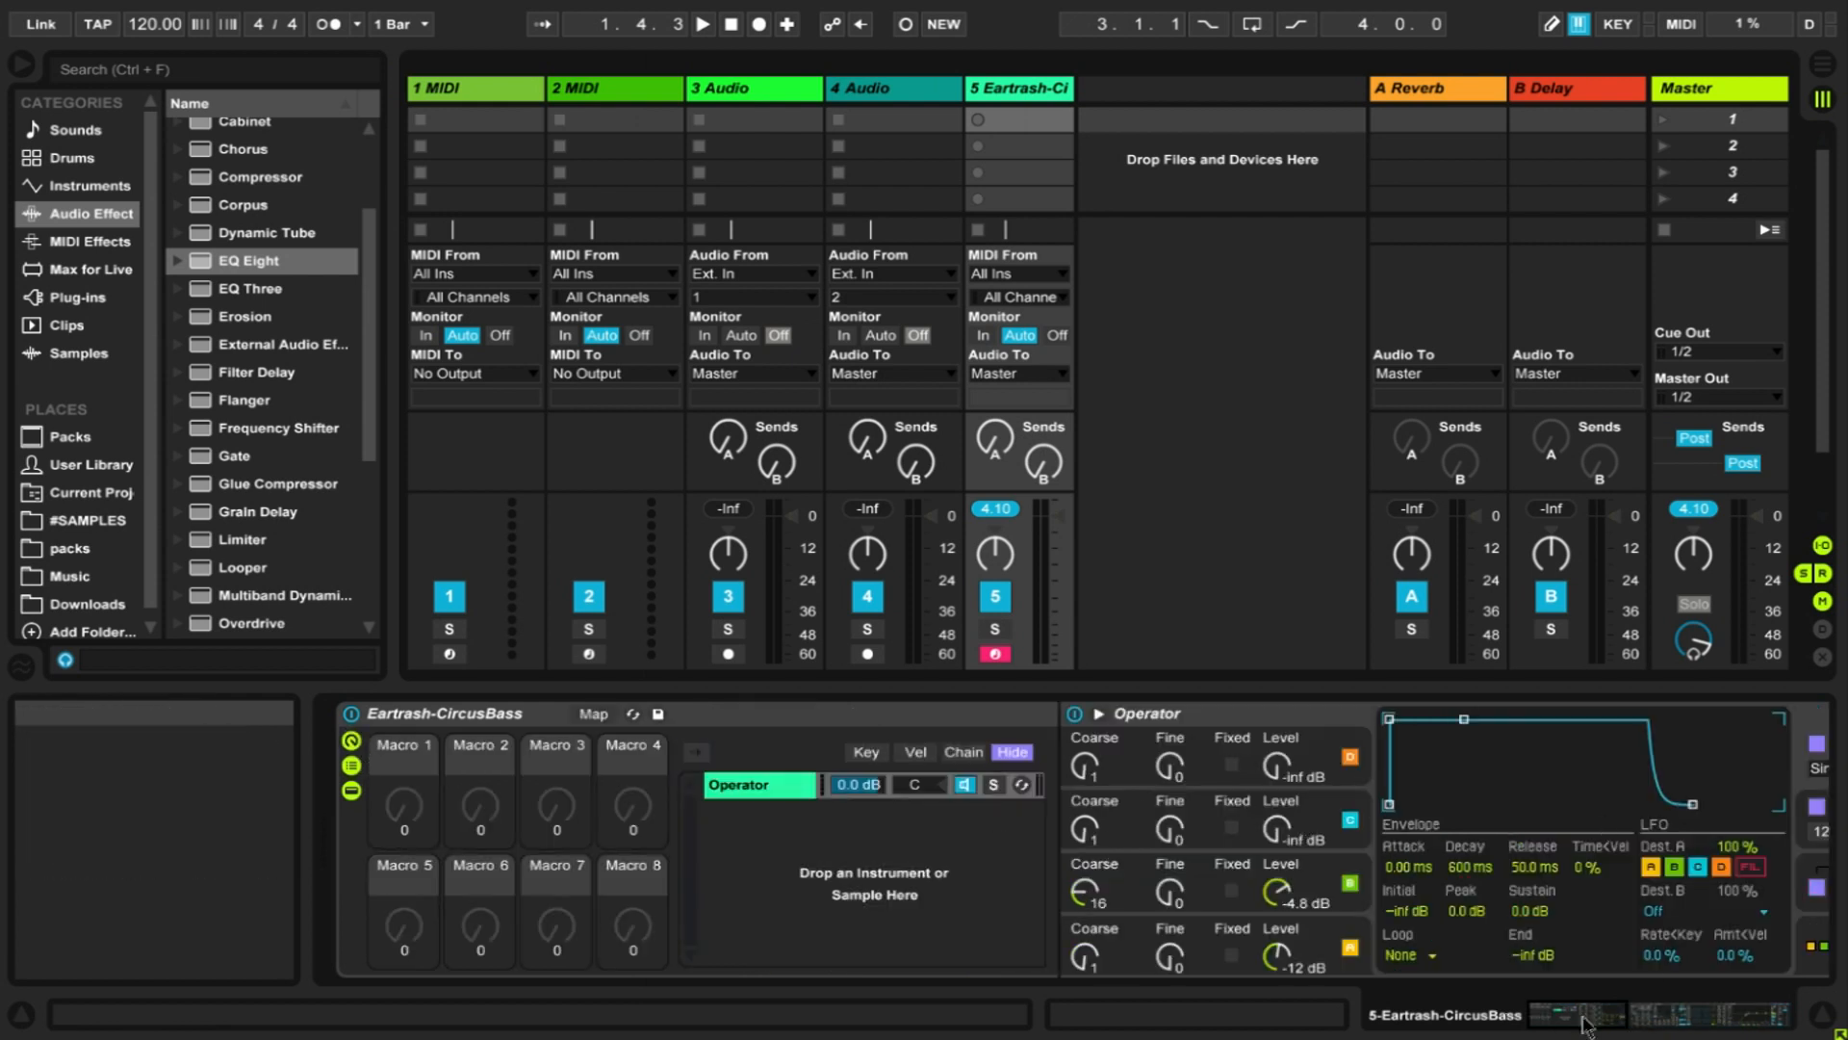
click(352, 765)
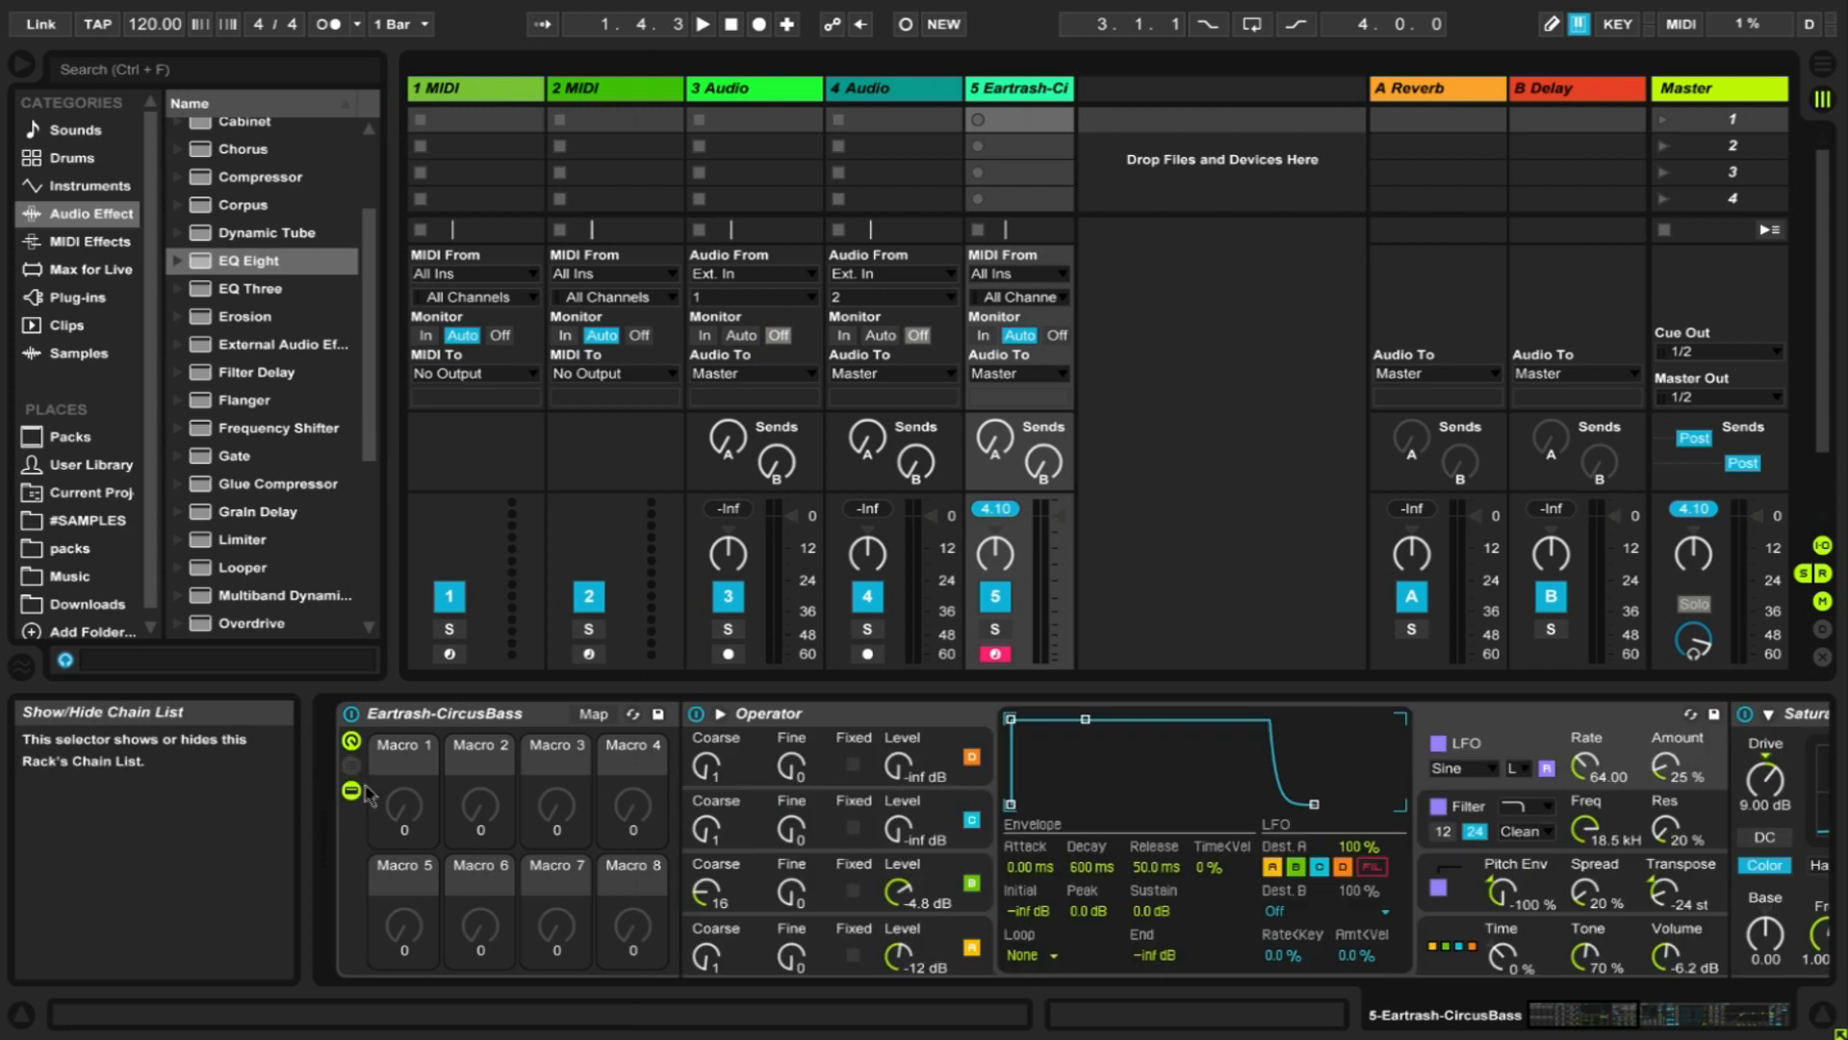
click(1559, 594)
- Set the LFO's range to S (synced) and audition it with the LFO Amt macro
click(1525, 772)
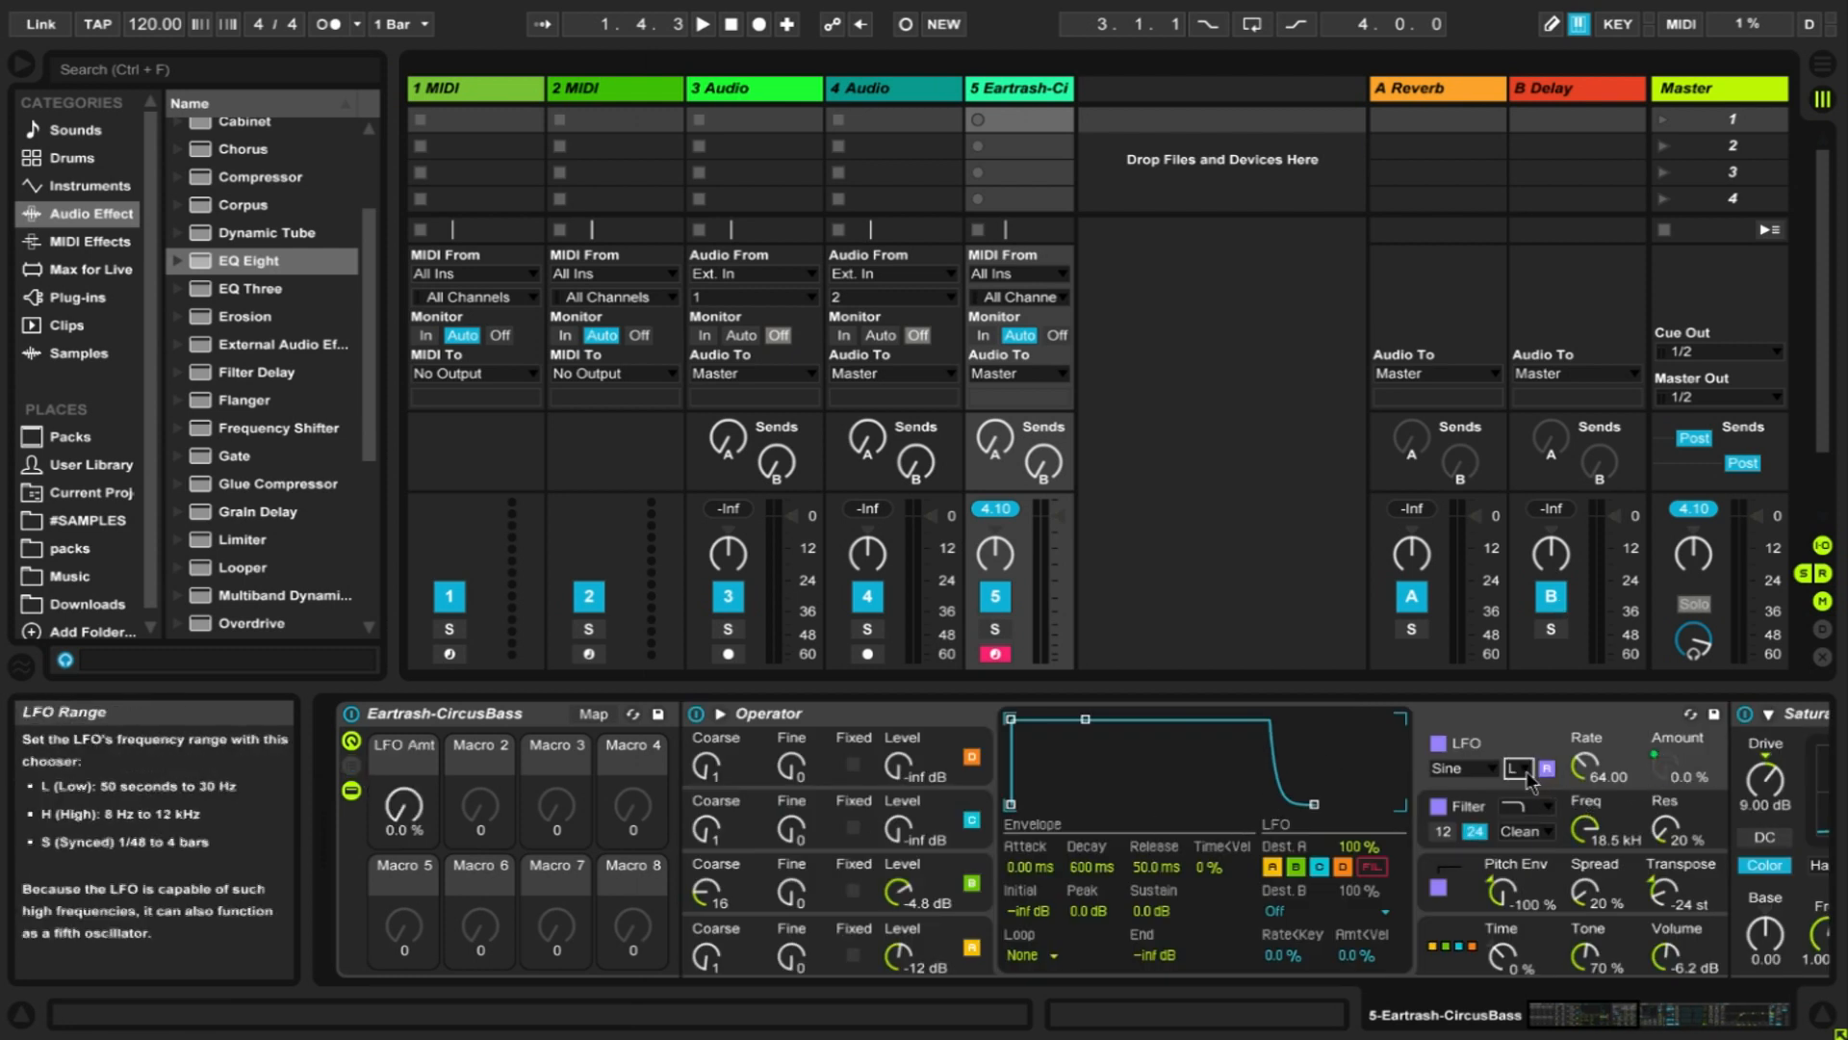
click(1538, 832)
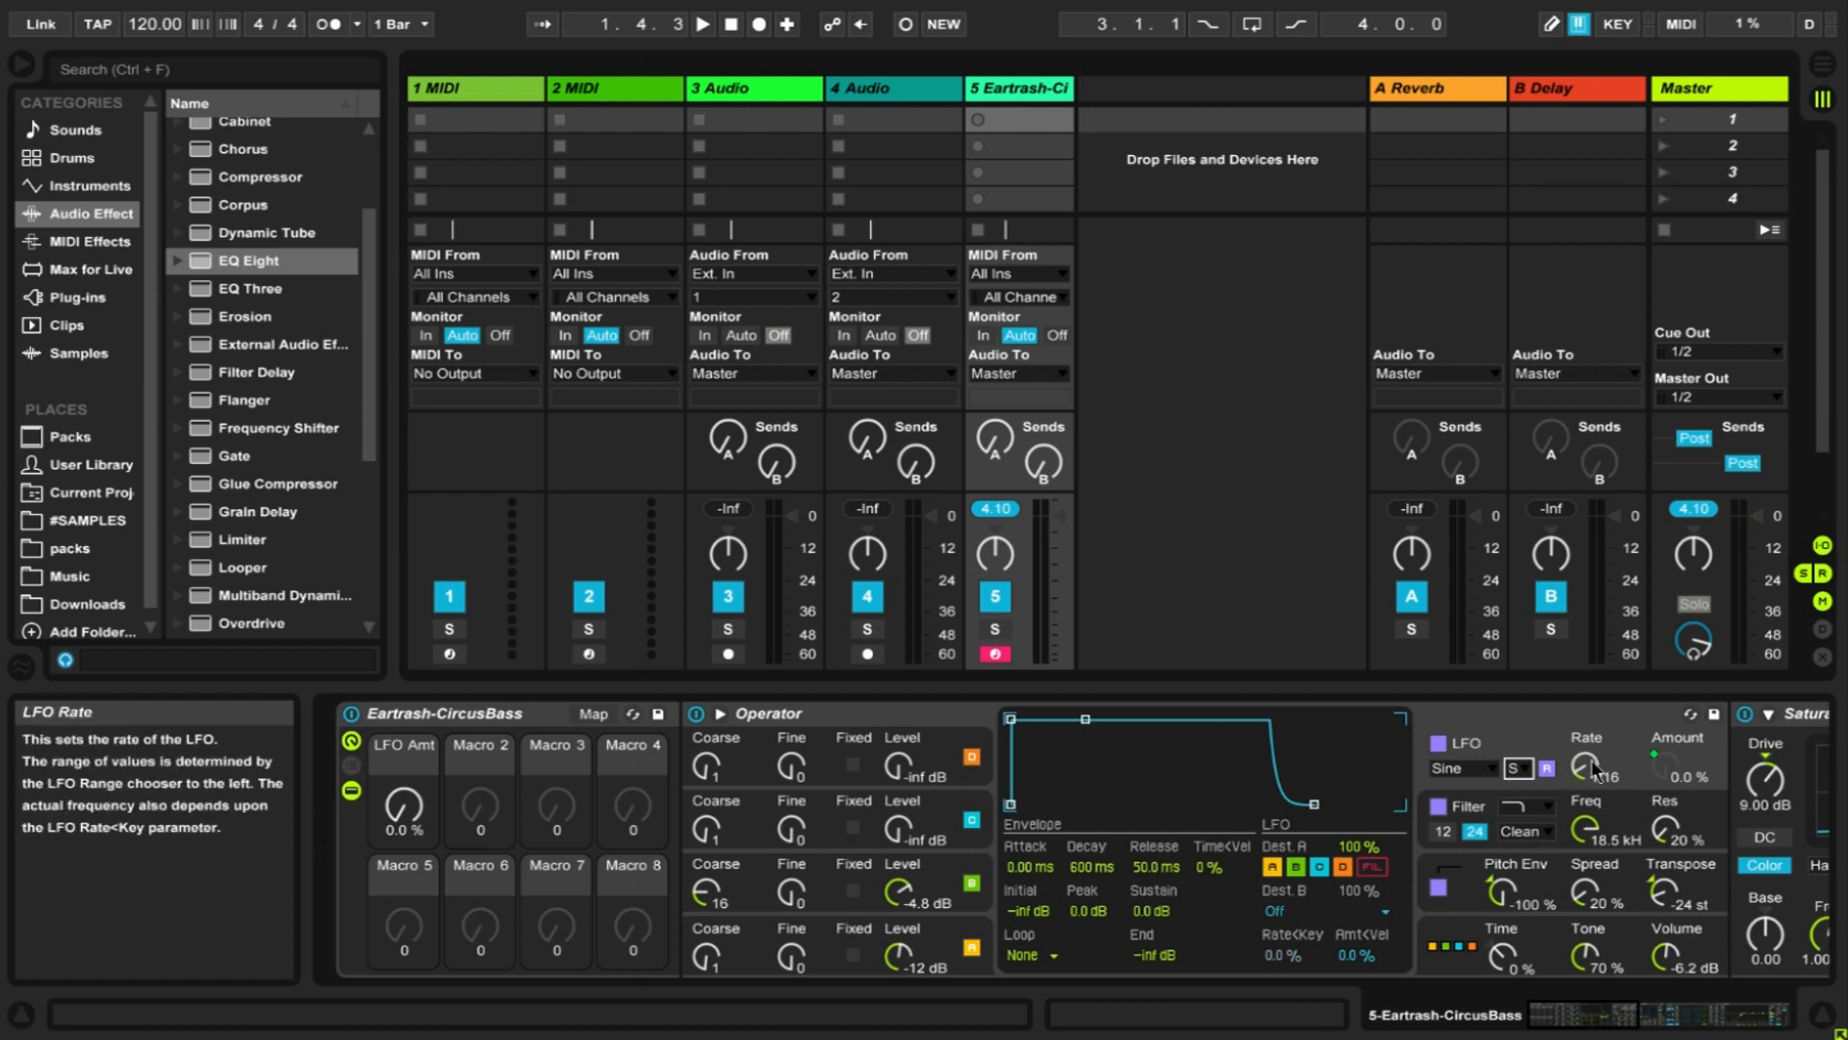
mouse_move(405, 804)
mouse_down()
mouse_move(405, 693)
mouse_move(405, 805)
mouse_up()
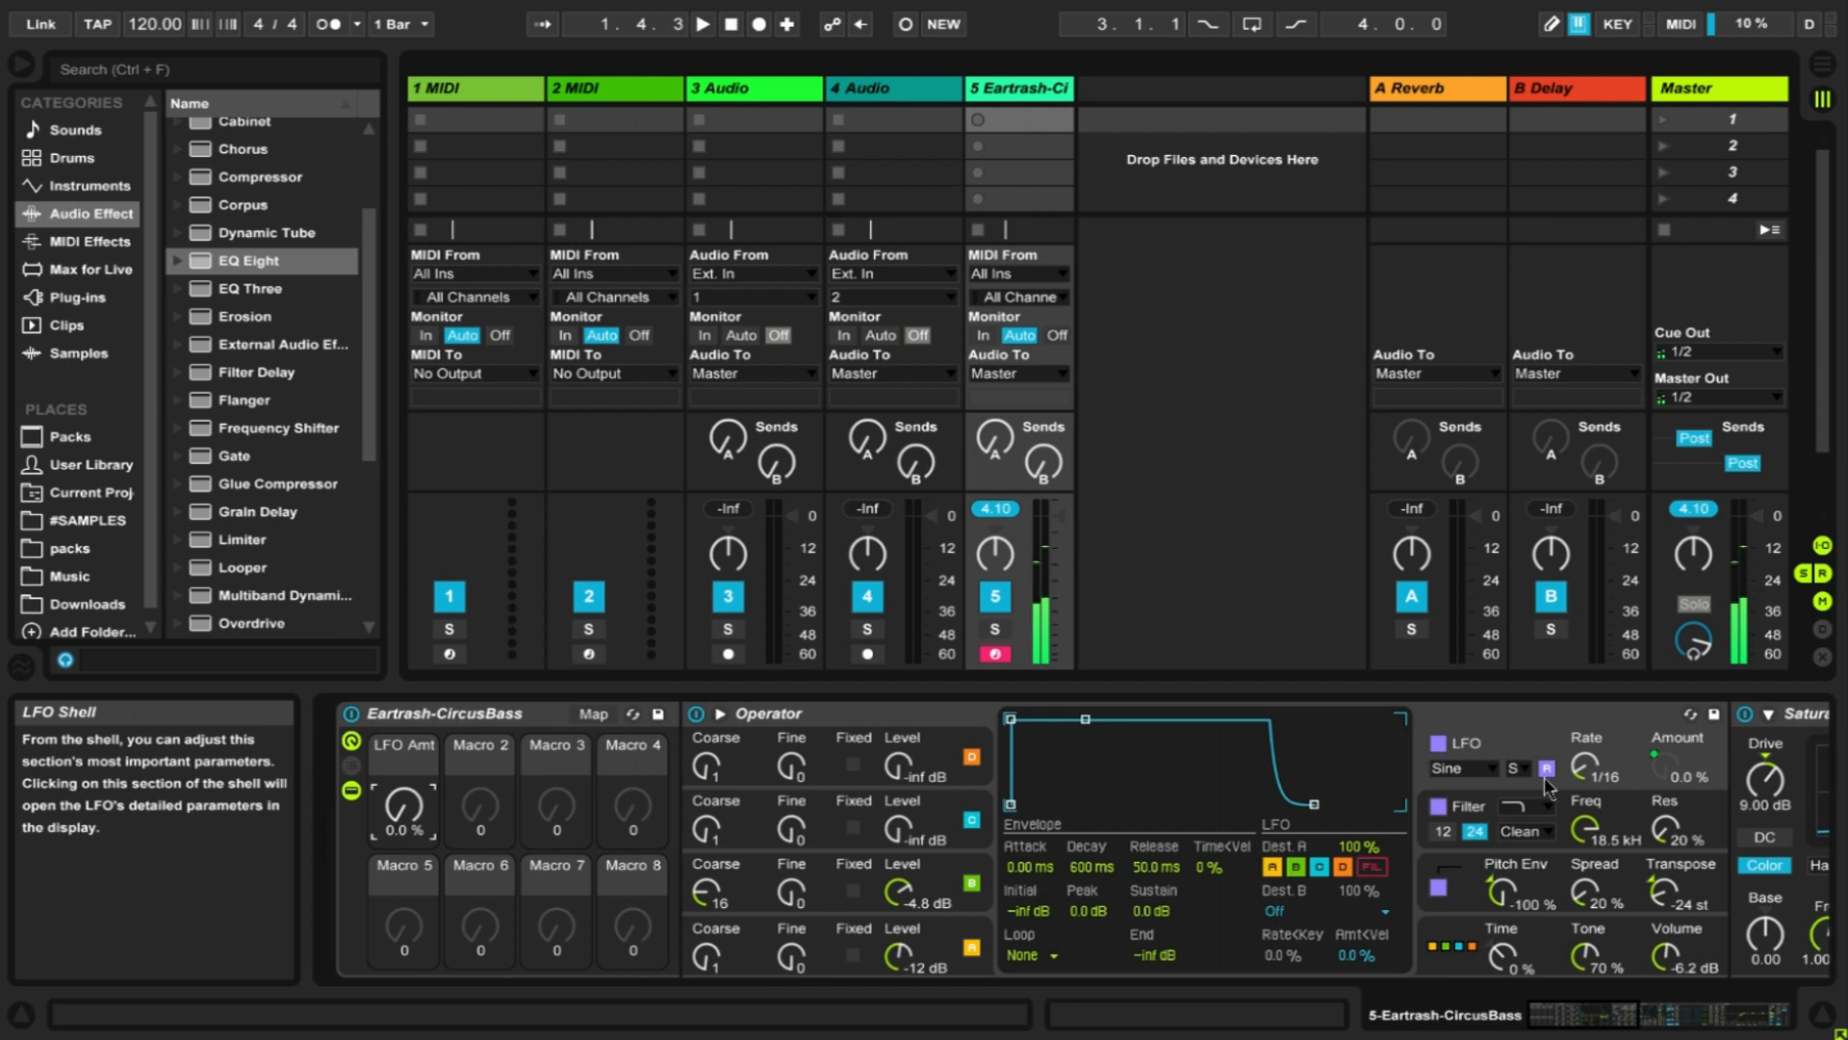
- Widen the macro mappings list and set the maximum of the LFO Amt mapping to 25%
click(611, 716)
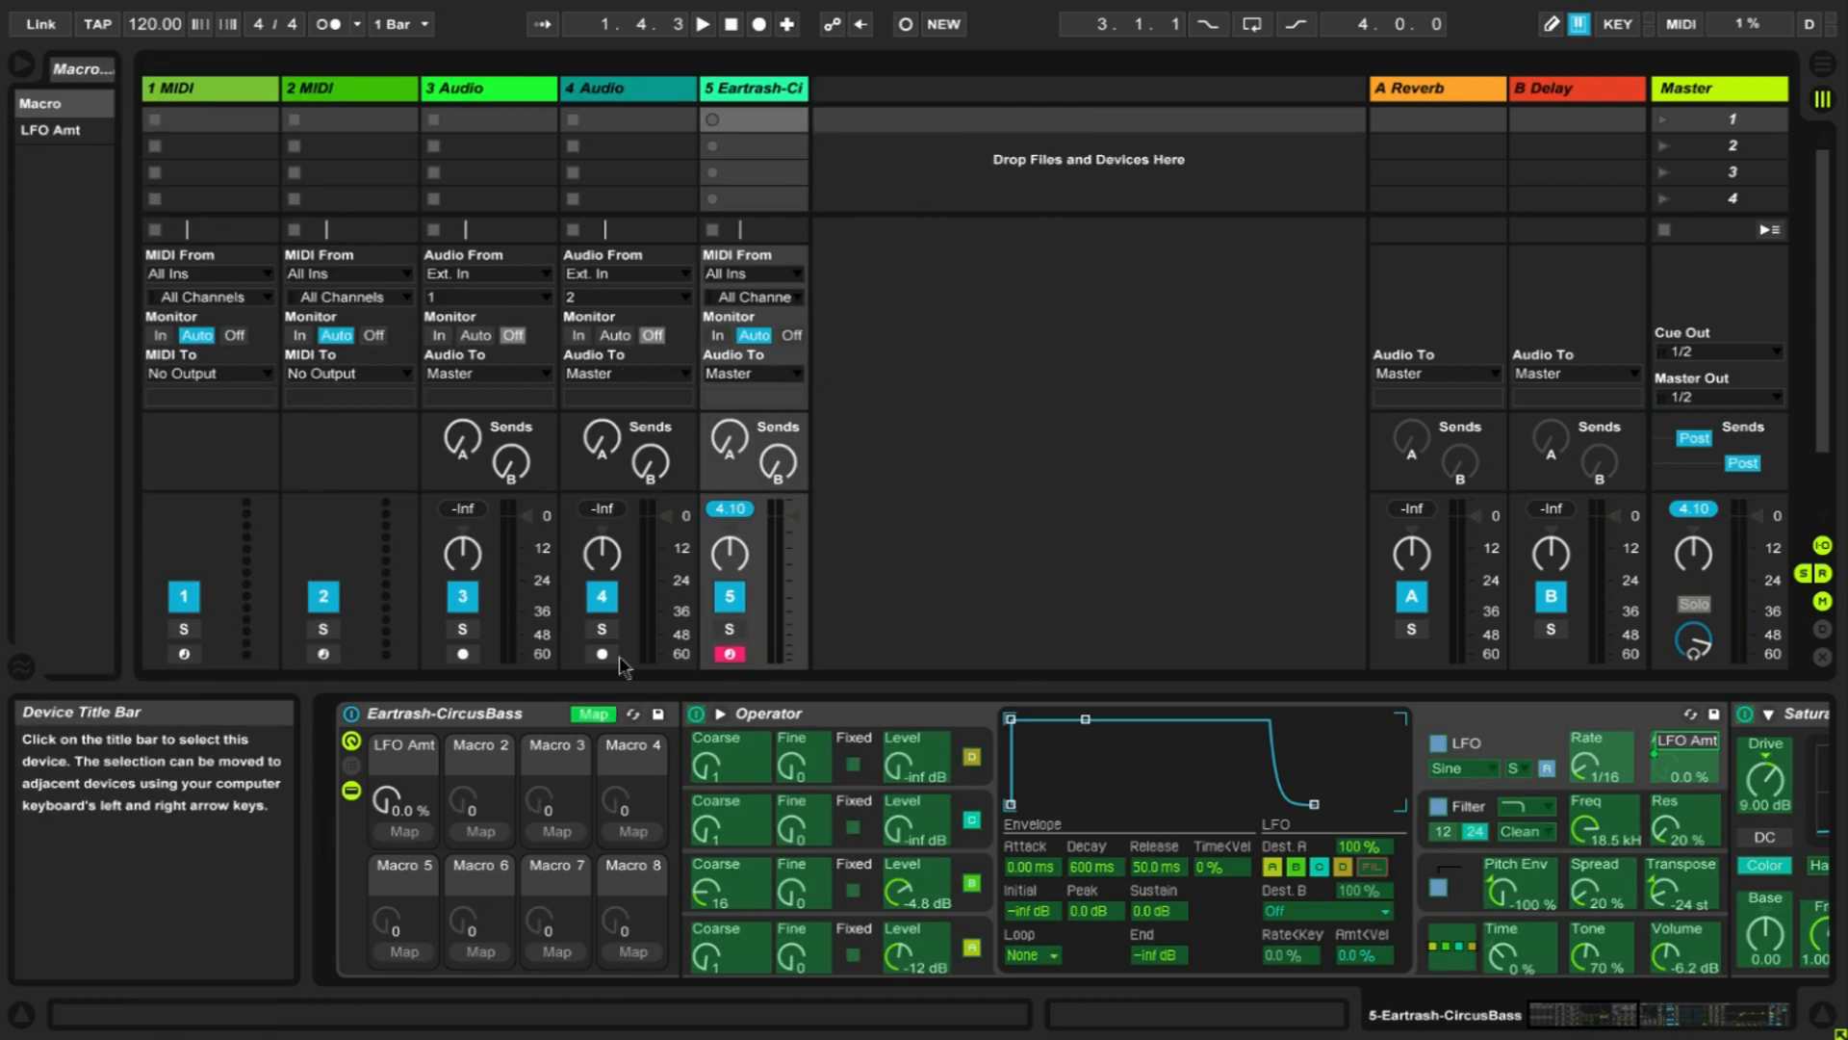
drag(128, 237, 792, 217)
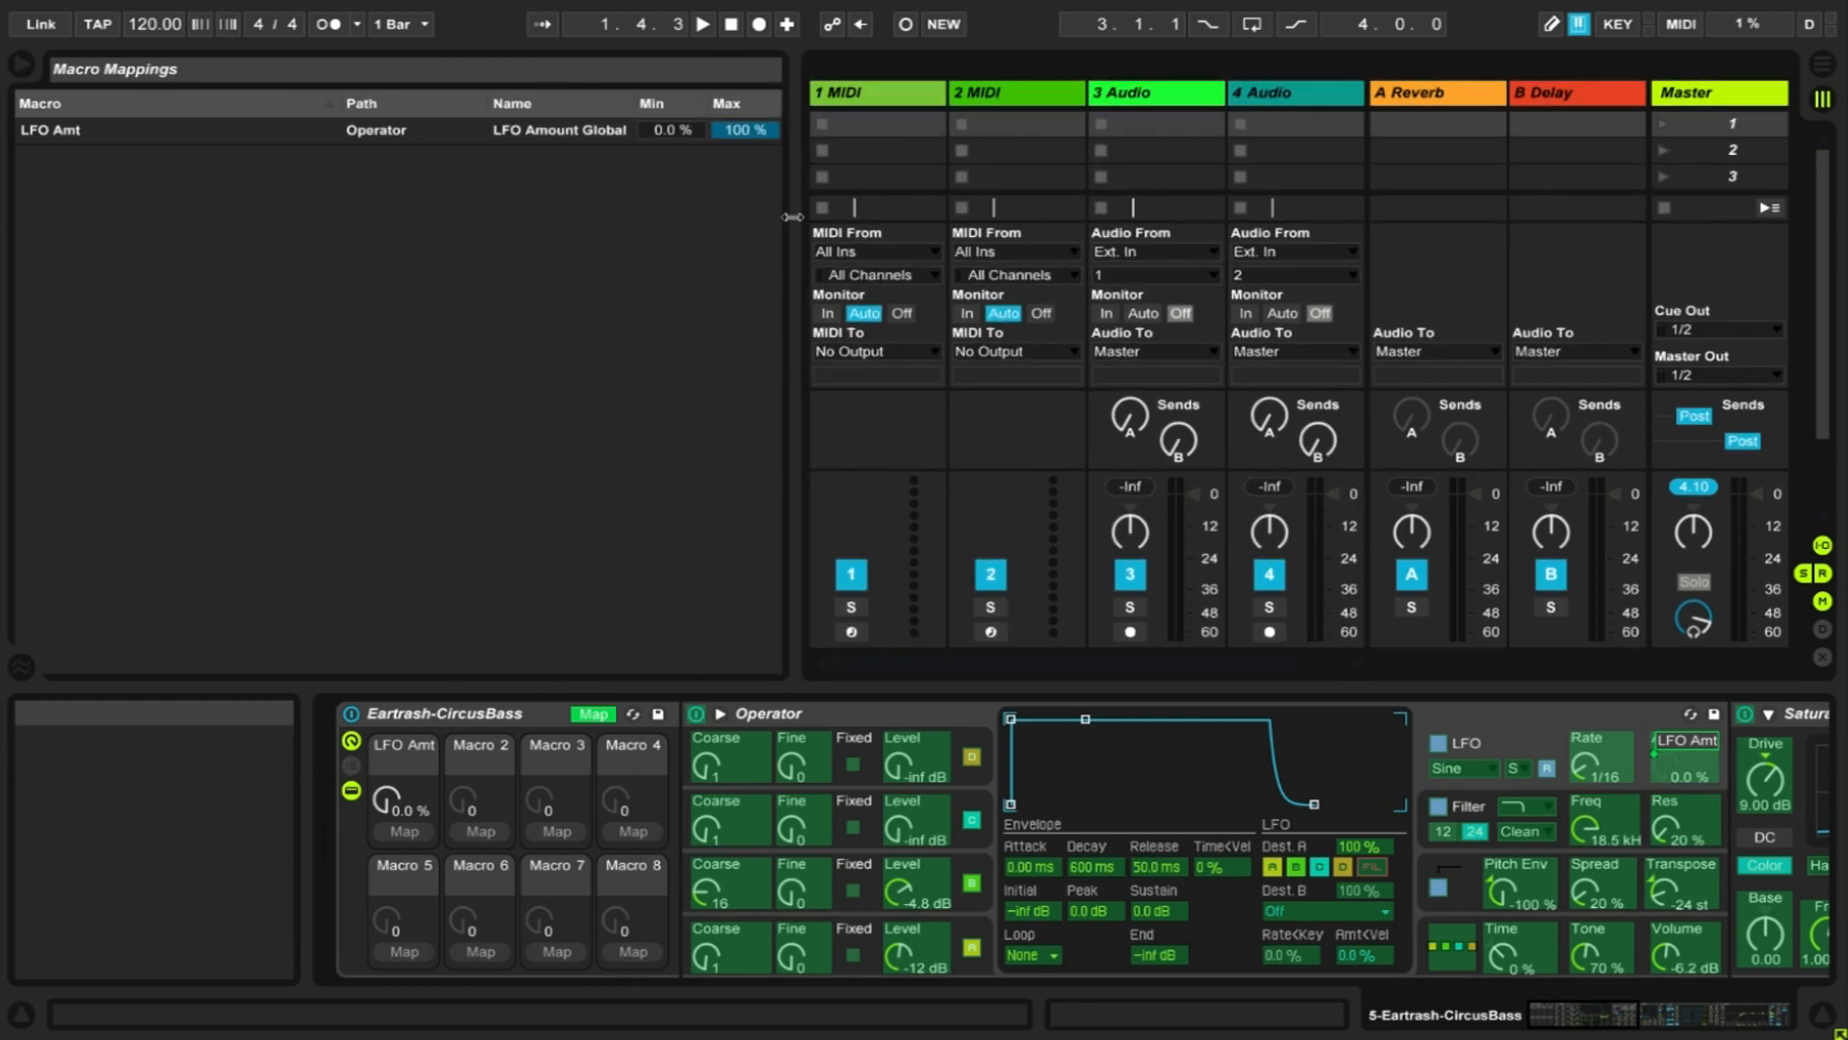
click(746, 130)
text(25)
key(Return)
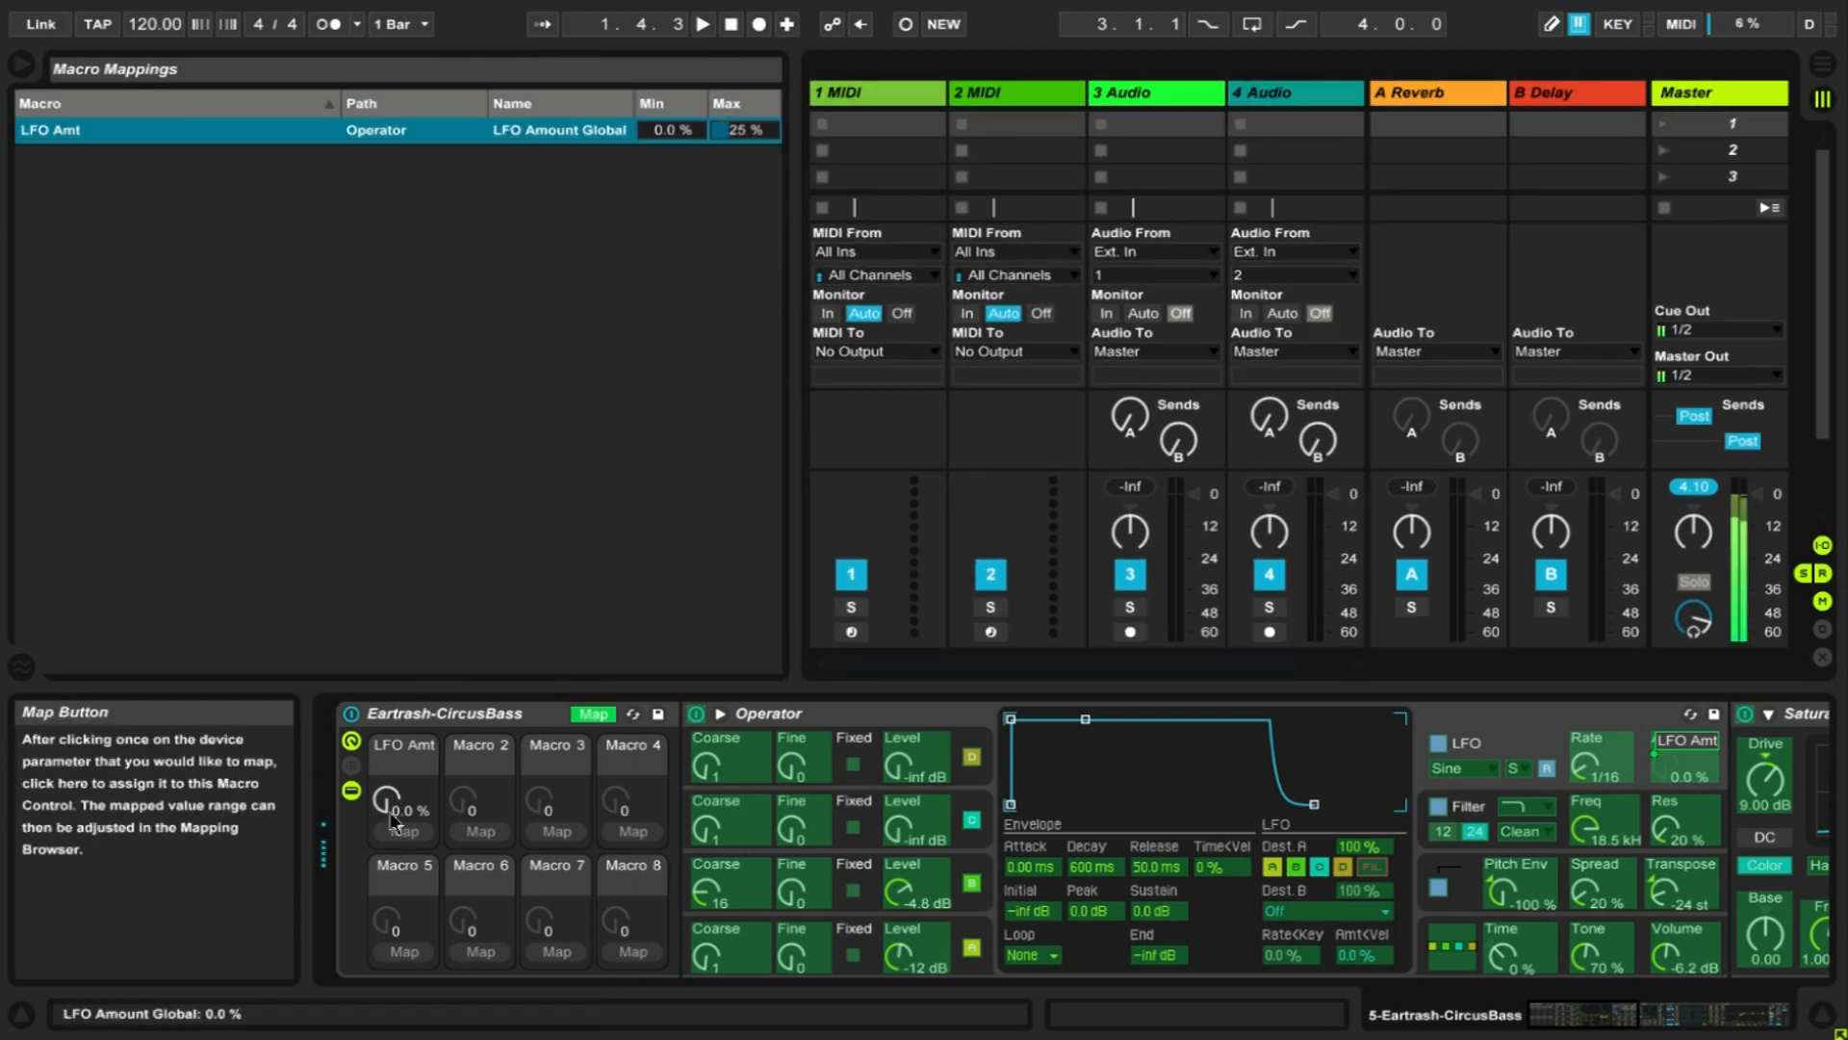
- Audition the bass while sweeping the LFO Amt macro up, and return it to 0.0%
drag(388, 804, 388, 716)
mouse_move(392, 807)
mouse_down()
mouse_move(396, 837)
mouse_move(399, 804)
mouse_up()
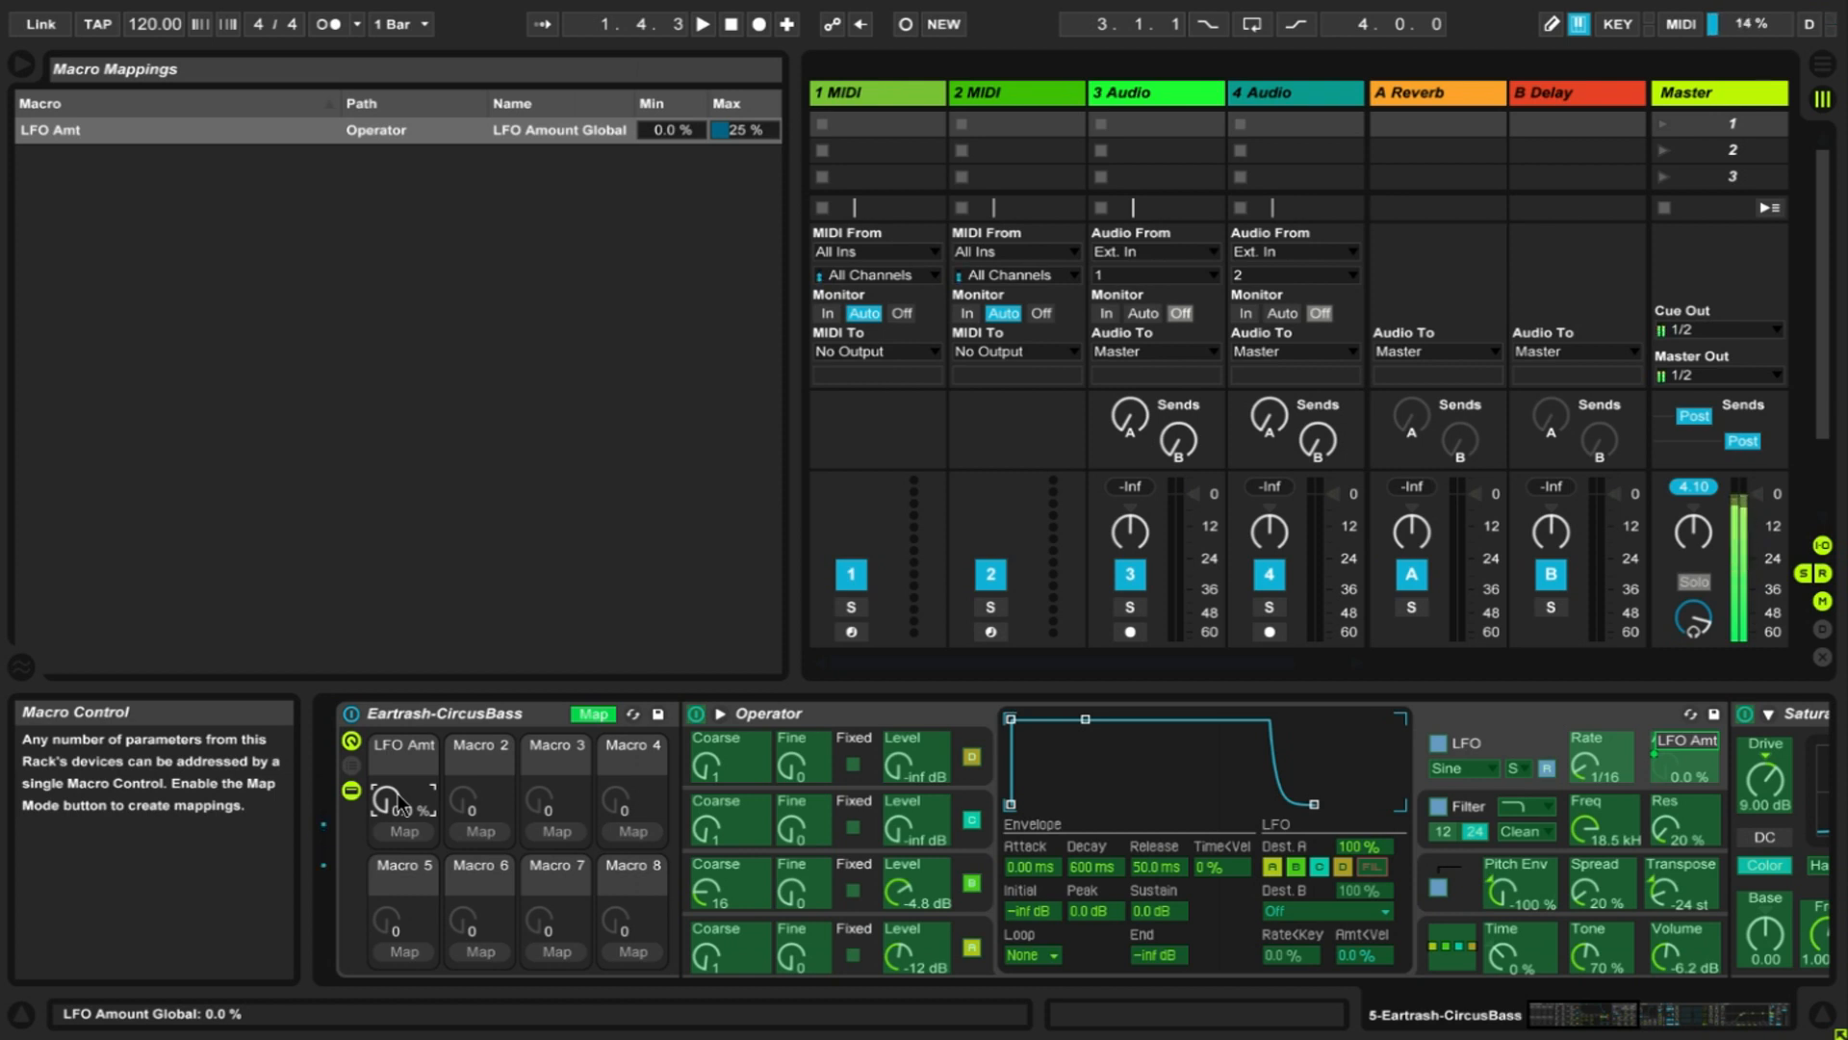
mouse_move(400, 804)
mouse_down()
mouse_move(399, 770)
mouse_move(400, 834)
mouse_up()
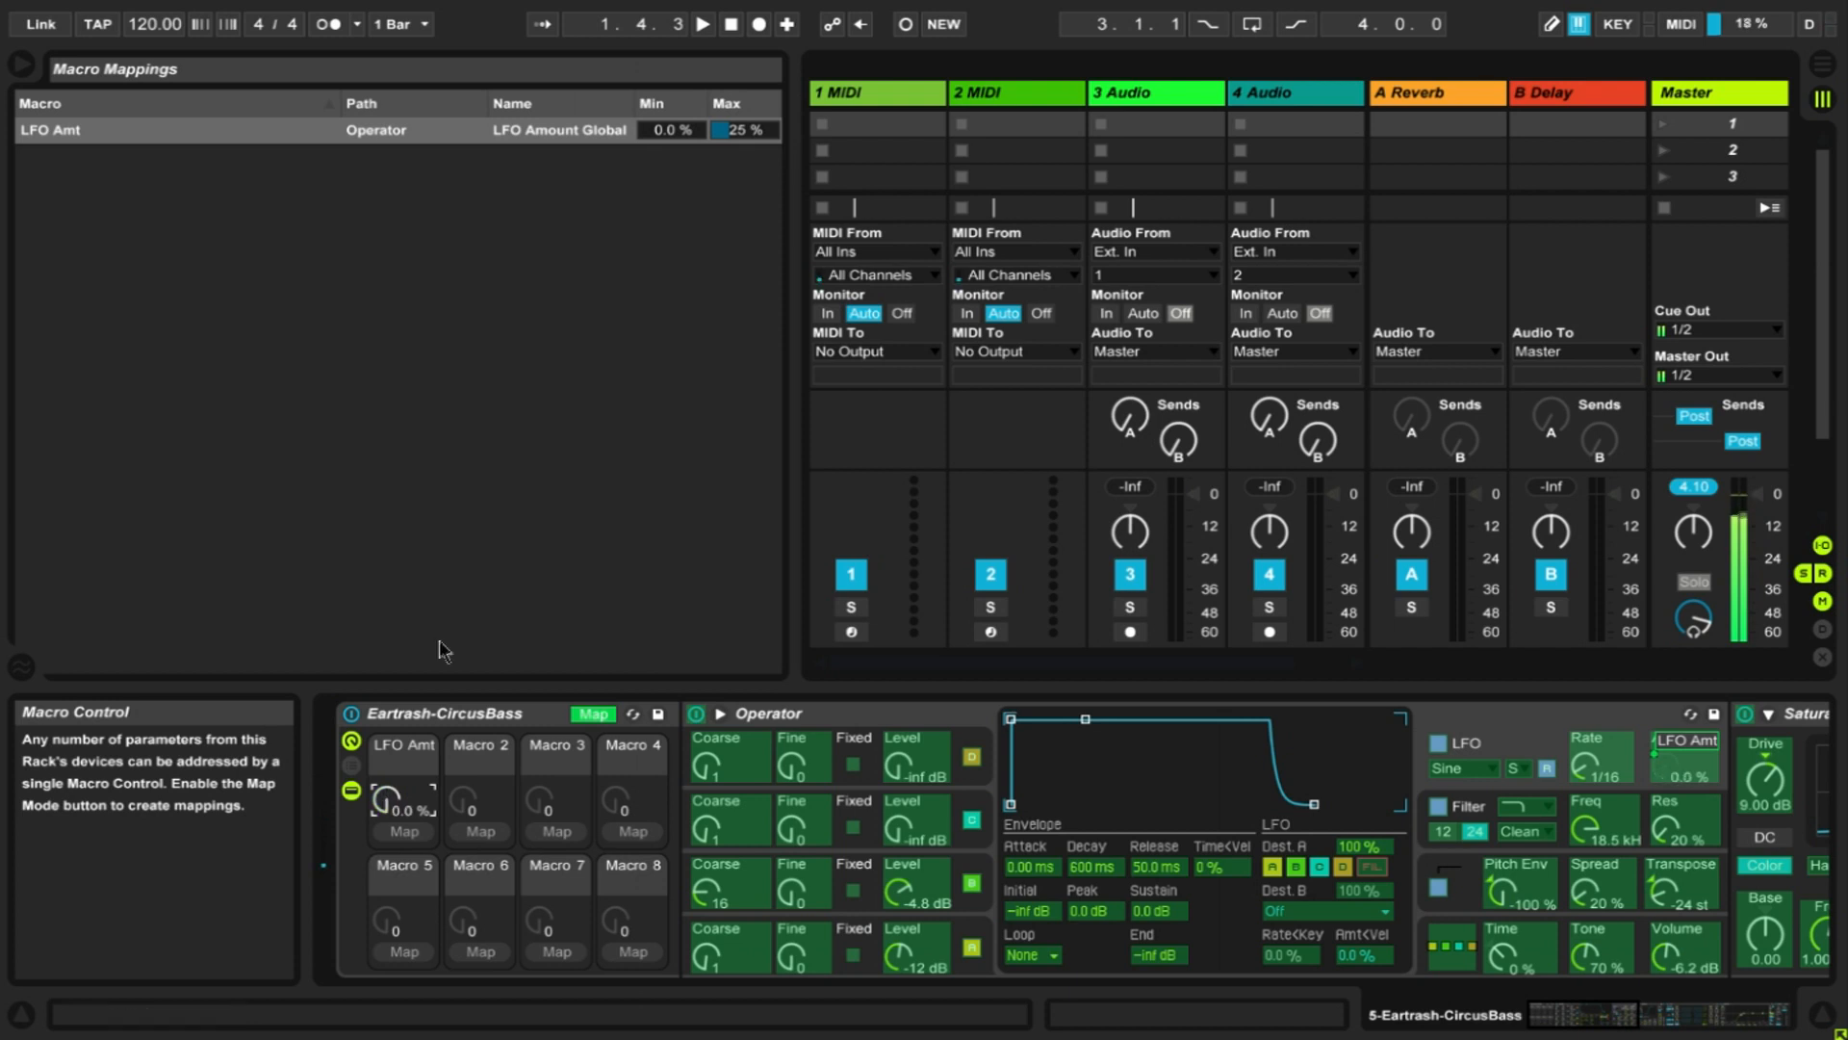
- Map the Saturator's Dry/Wet to the rack's Macro 2
click(1721, 1021)
mouse_move(1666, 1016)
mouse_down()
mouse_move(1735, 1025)
mouse_move(1616, 1014)
mouse_move(1632, 1022)
mouse_up()
click(1068, 936)
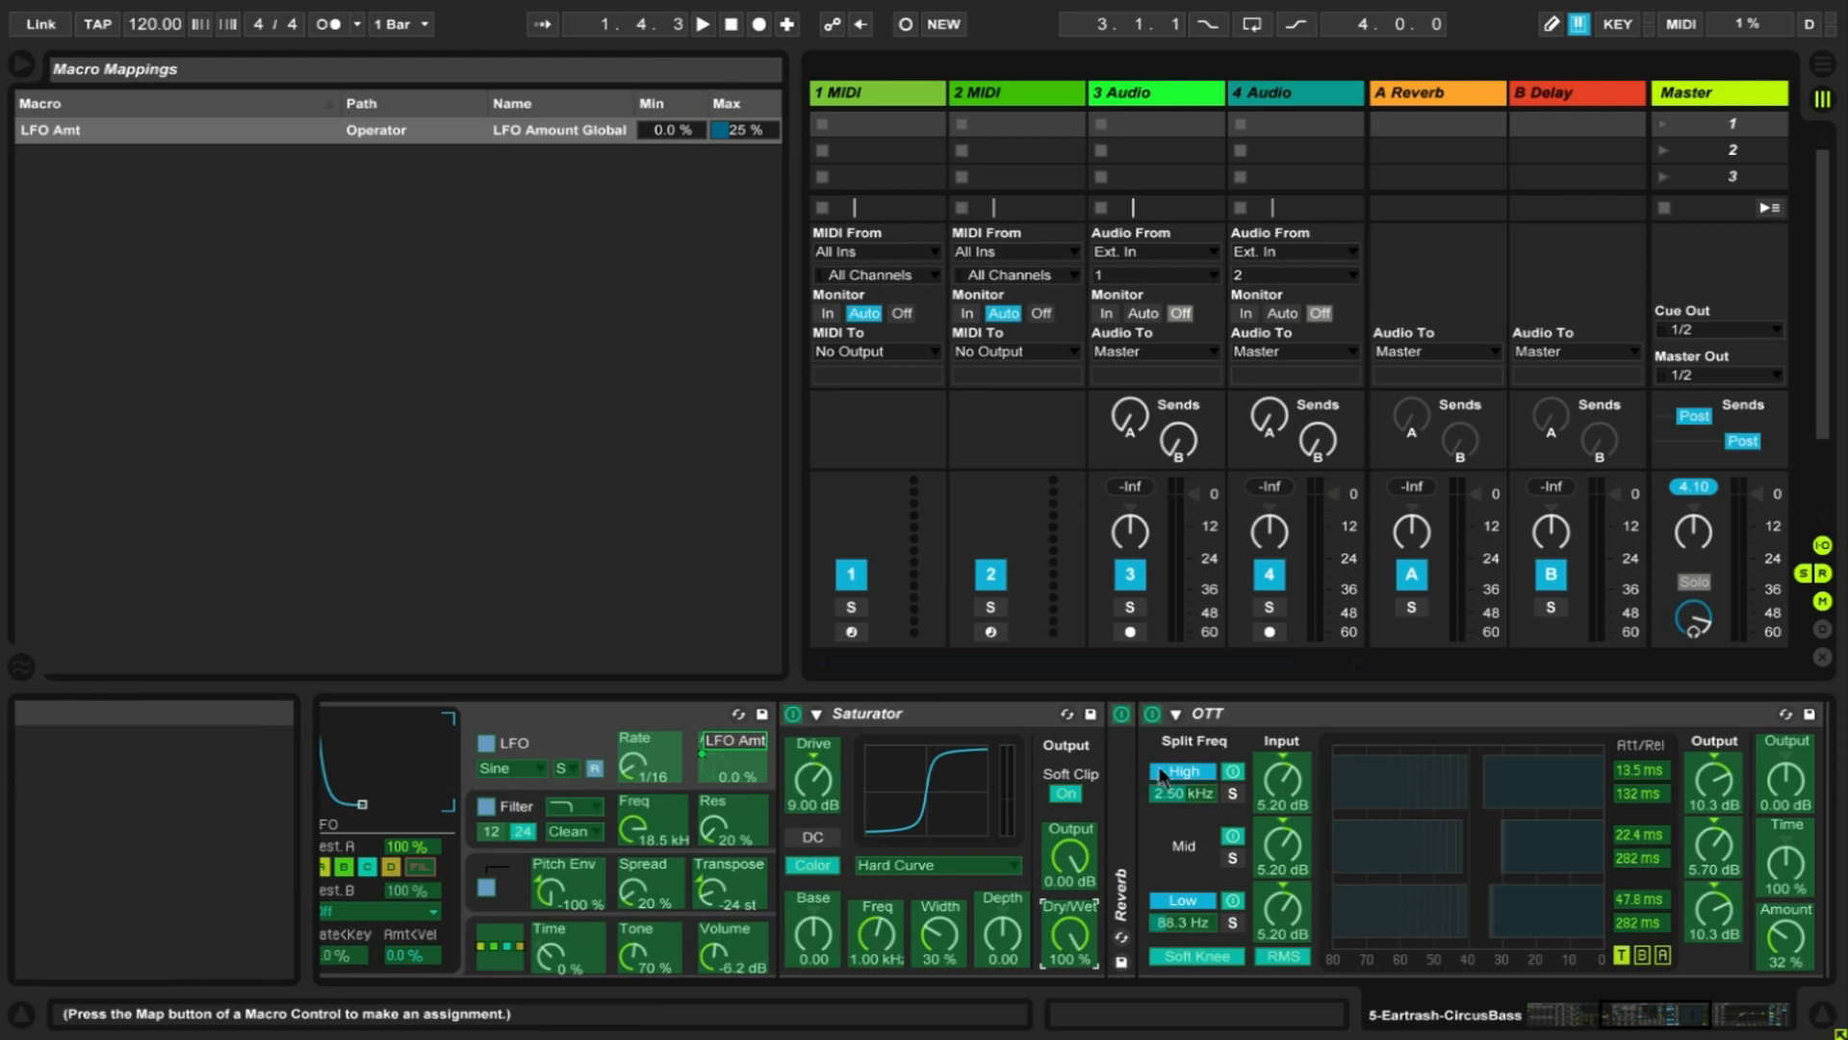
click(1165, 807)
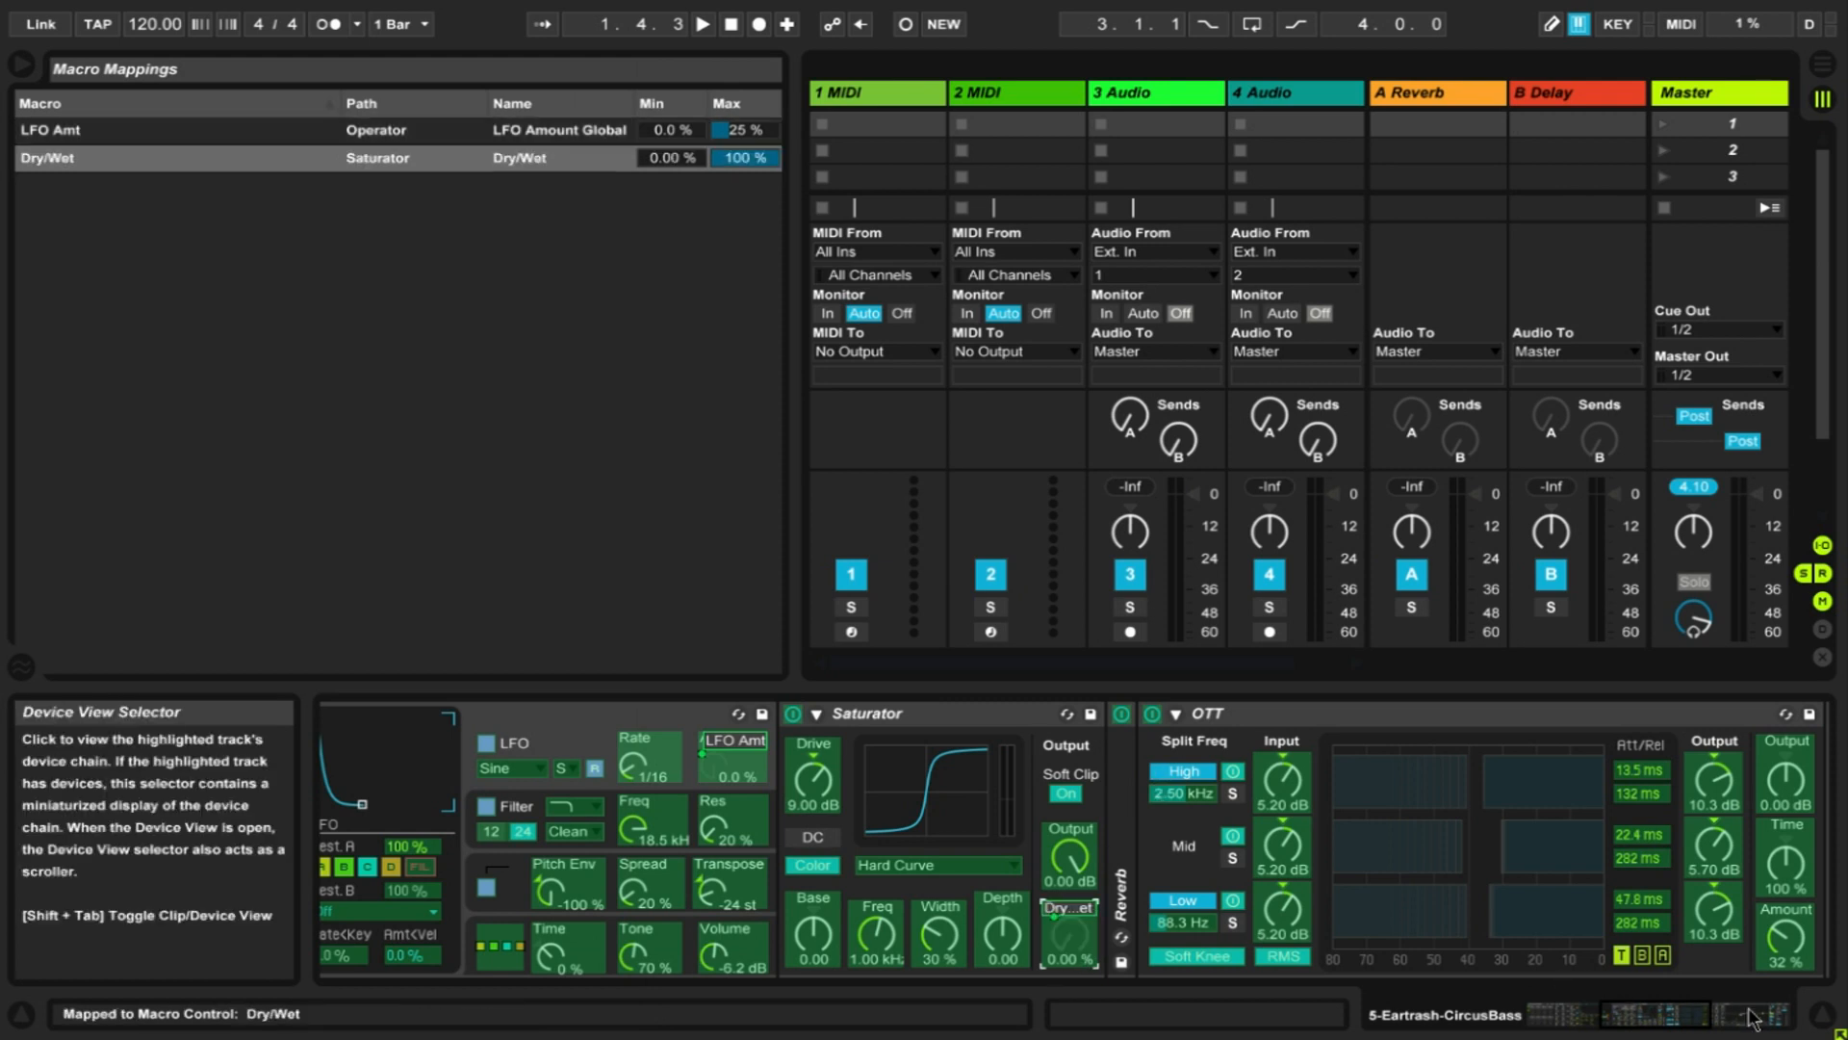
- Look through the device chain and map OTT's Amount to Macro 2 as well
click(1702, 1015)
click(1628, 1019)
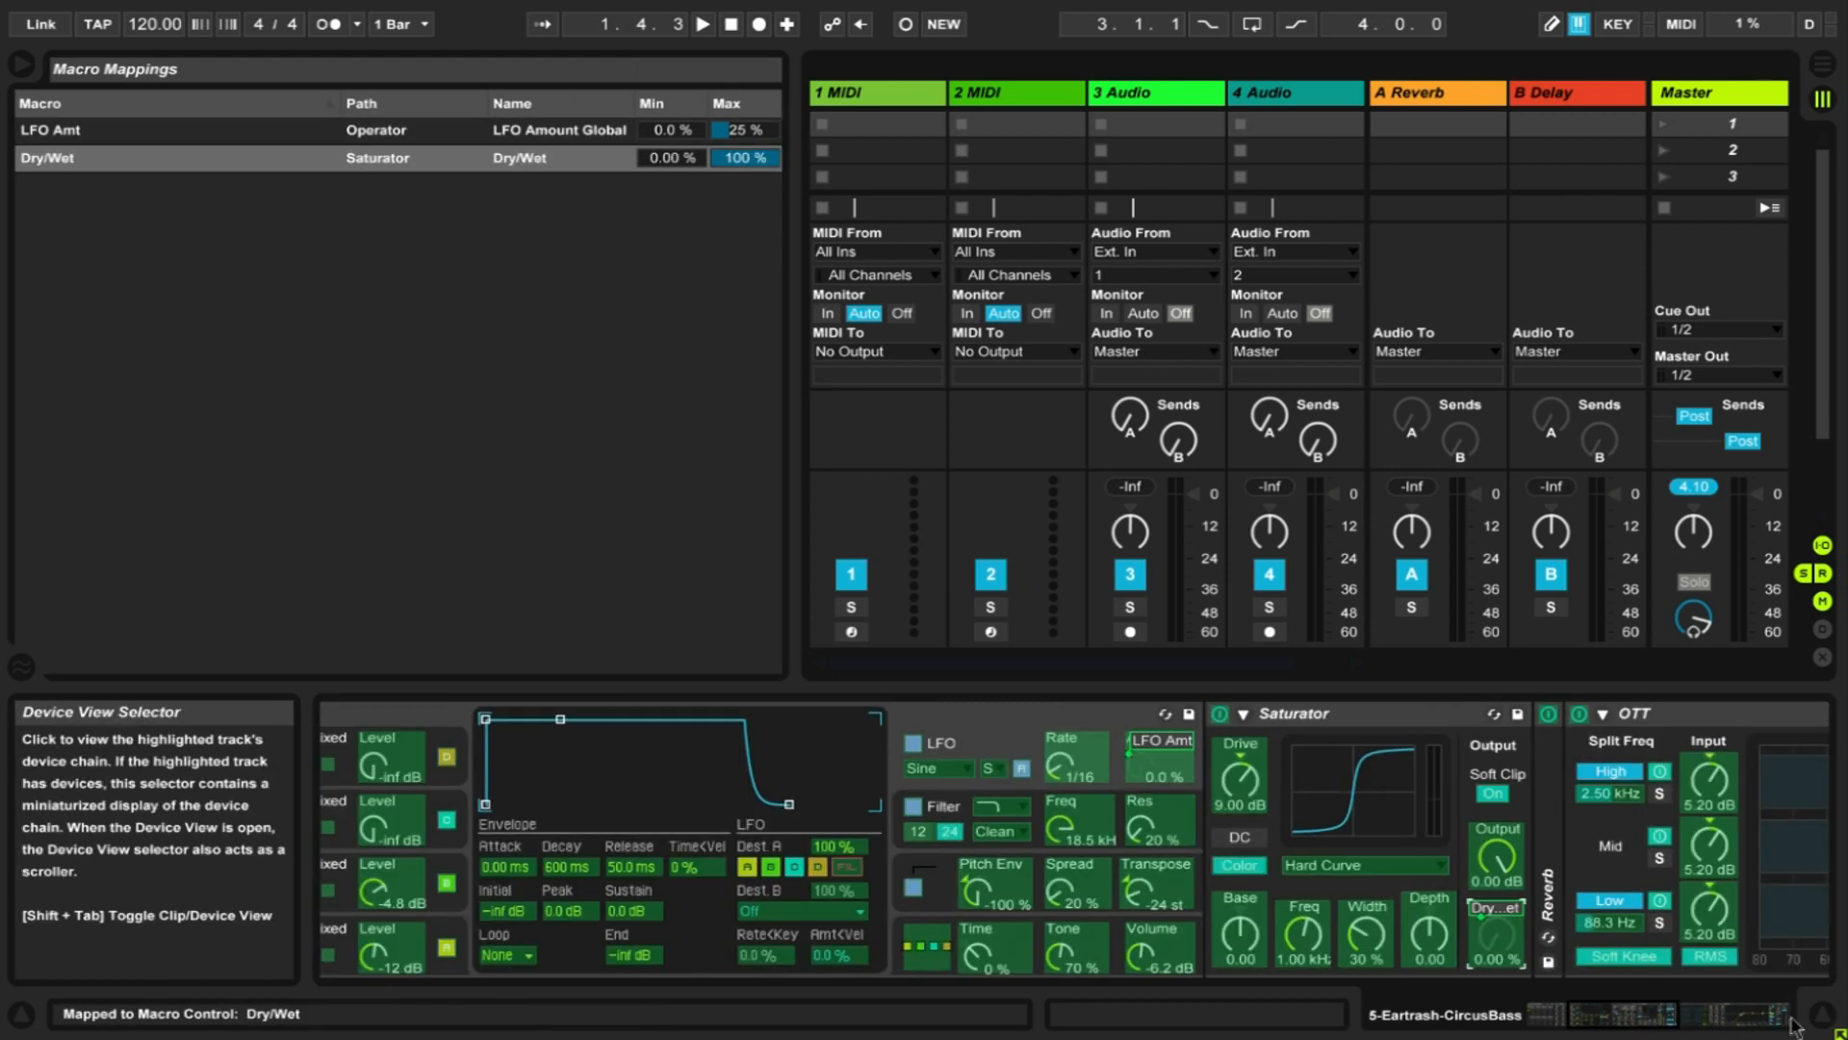
click(1724, 1020)
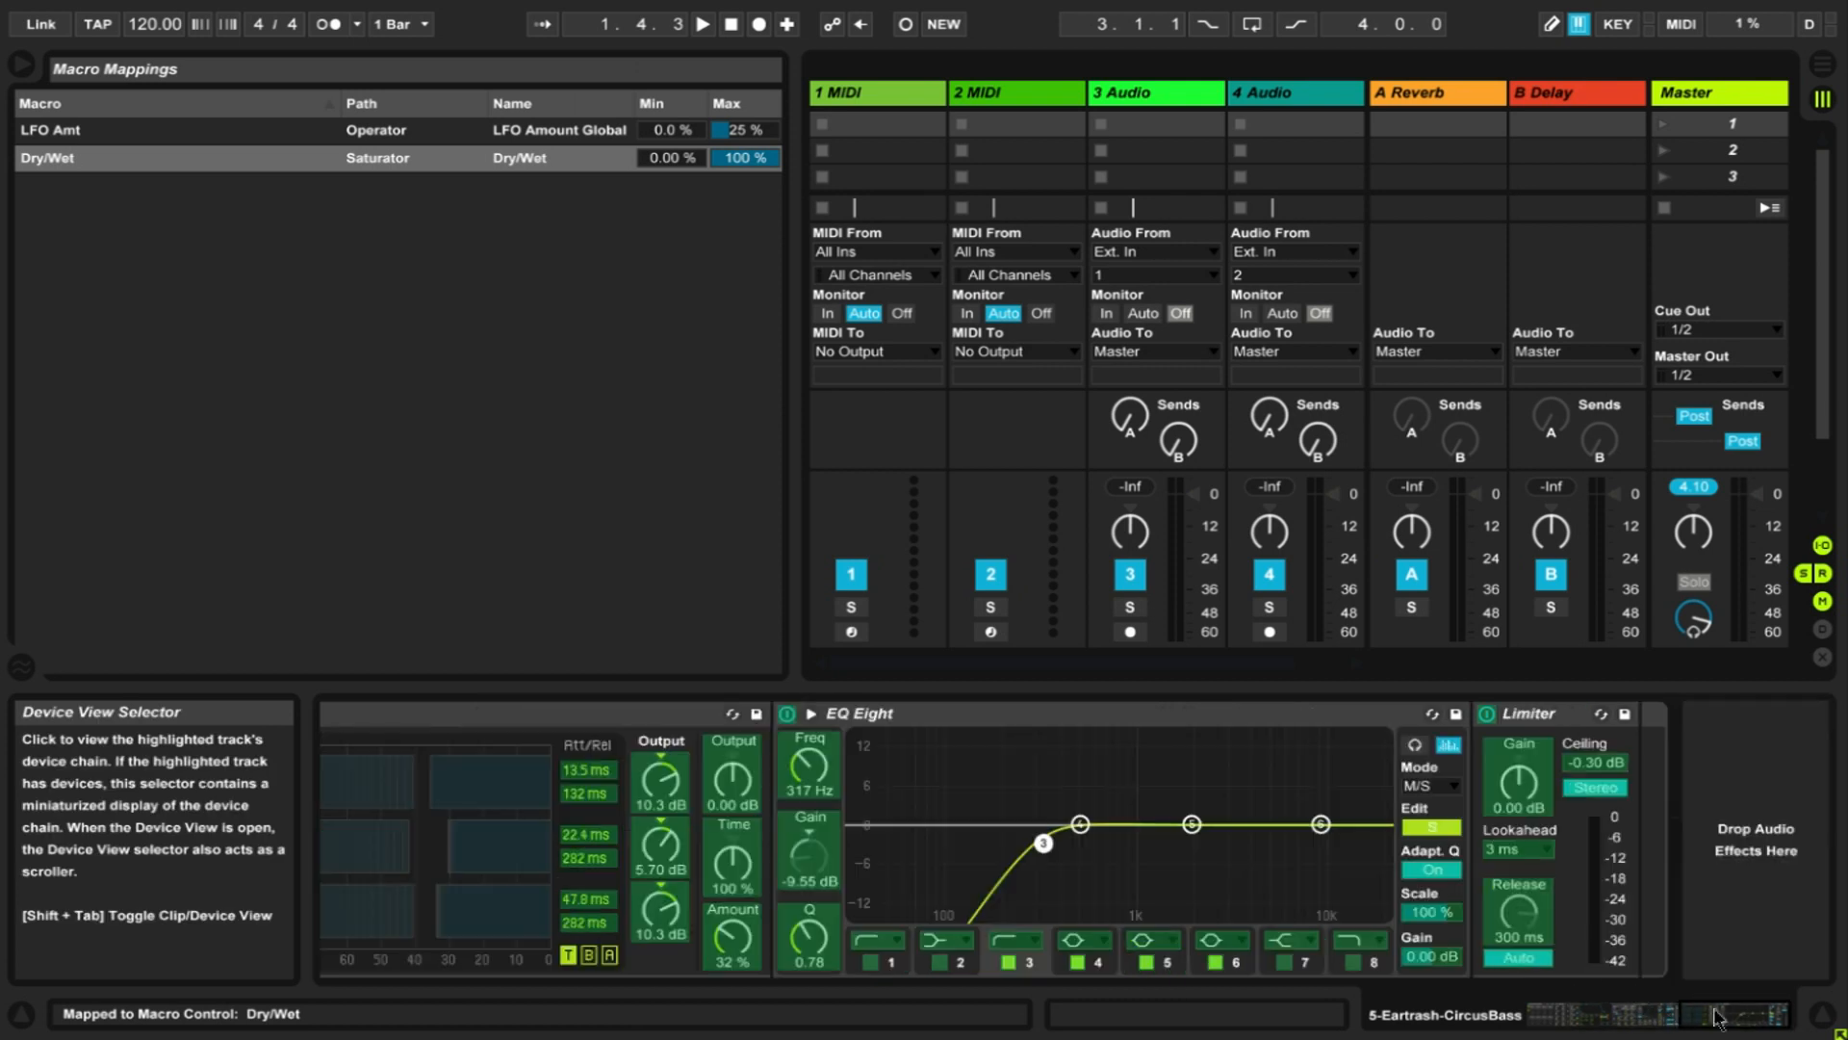
click(1627, 1018)
click(1545, 1018)
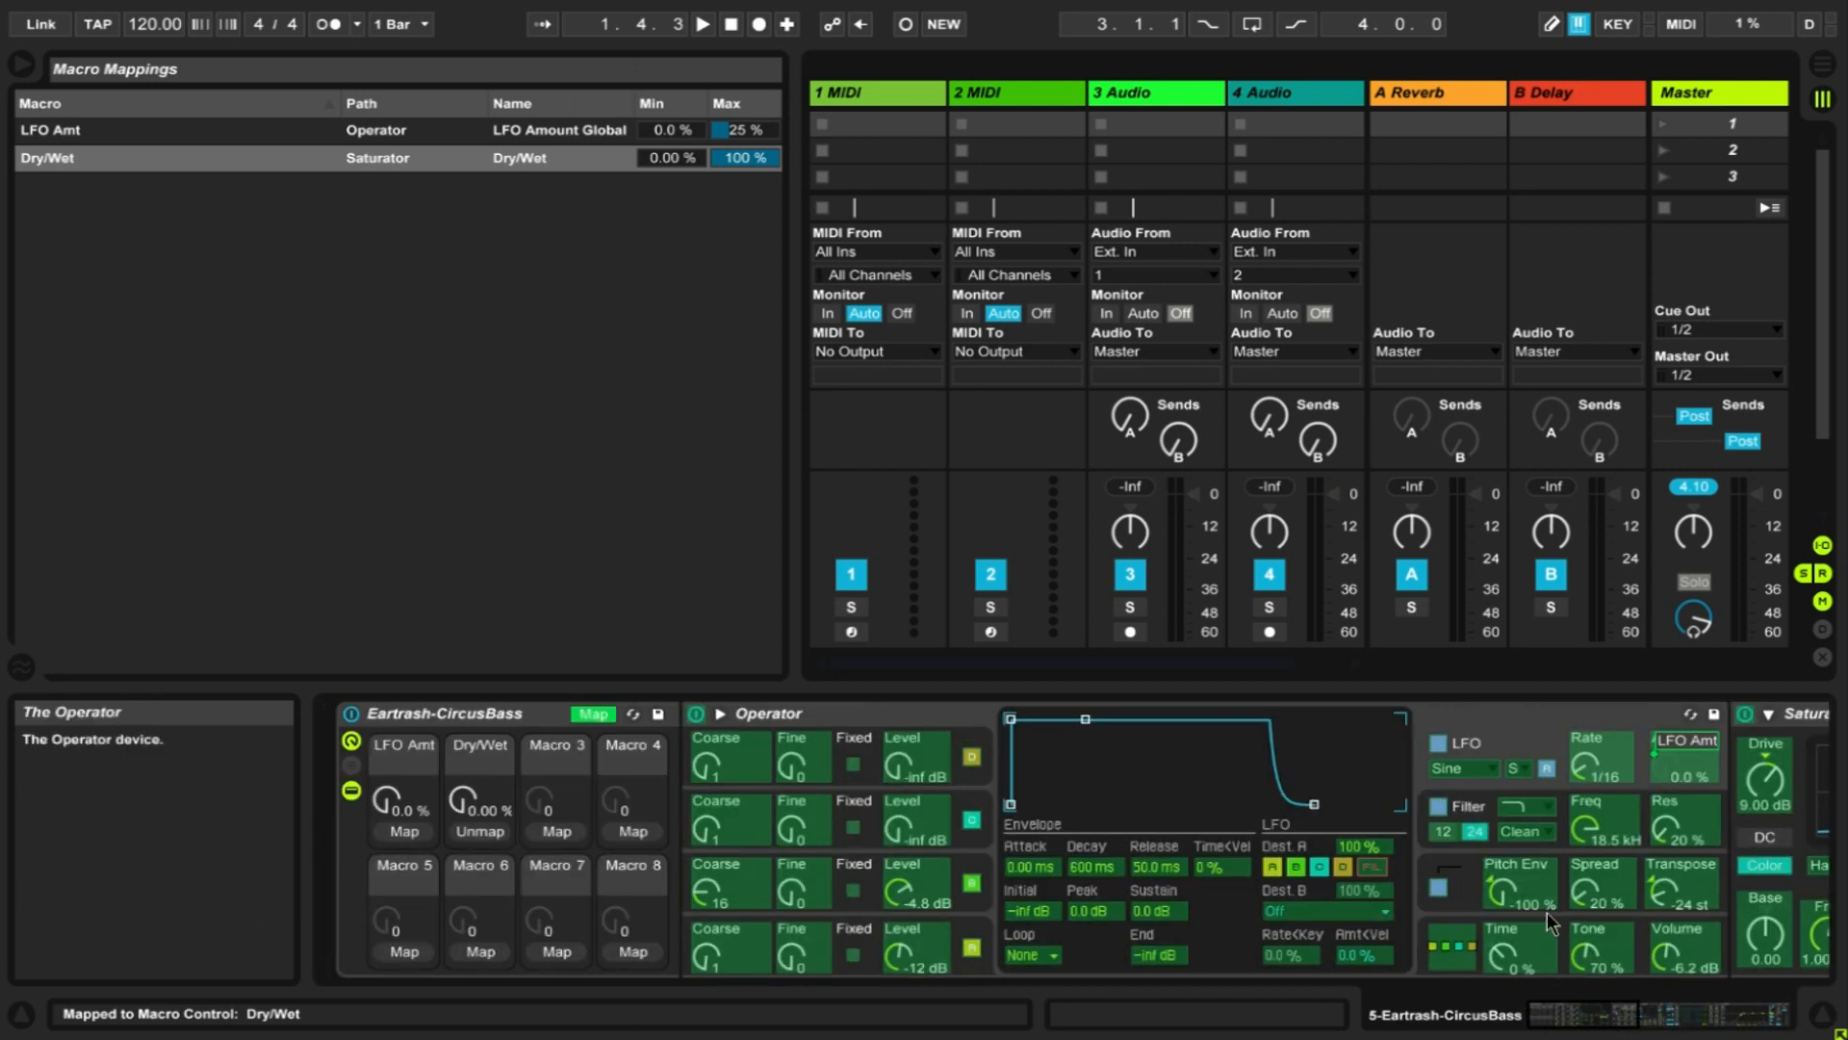
click(1702, 1028)
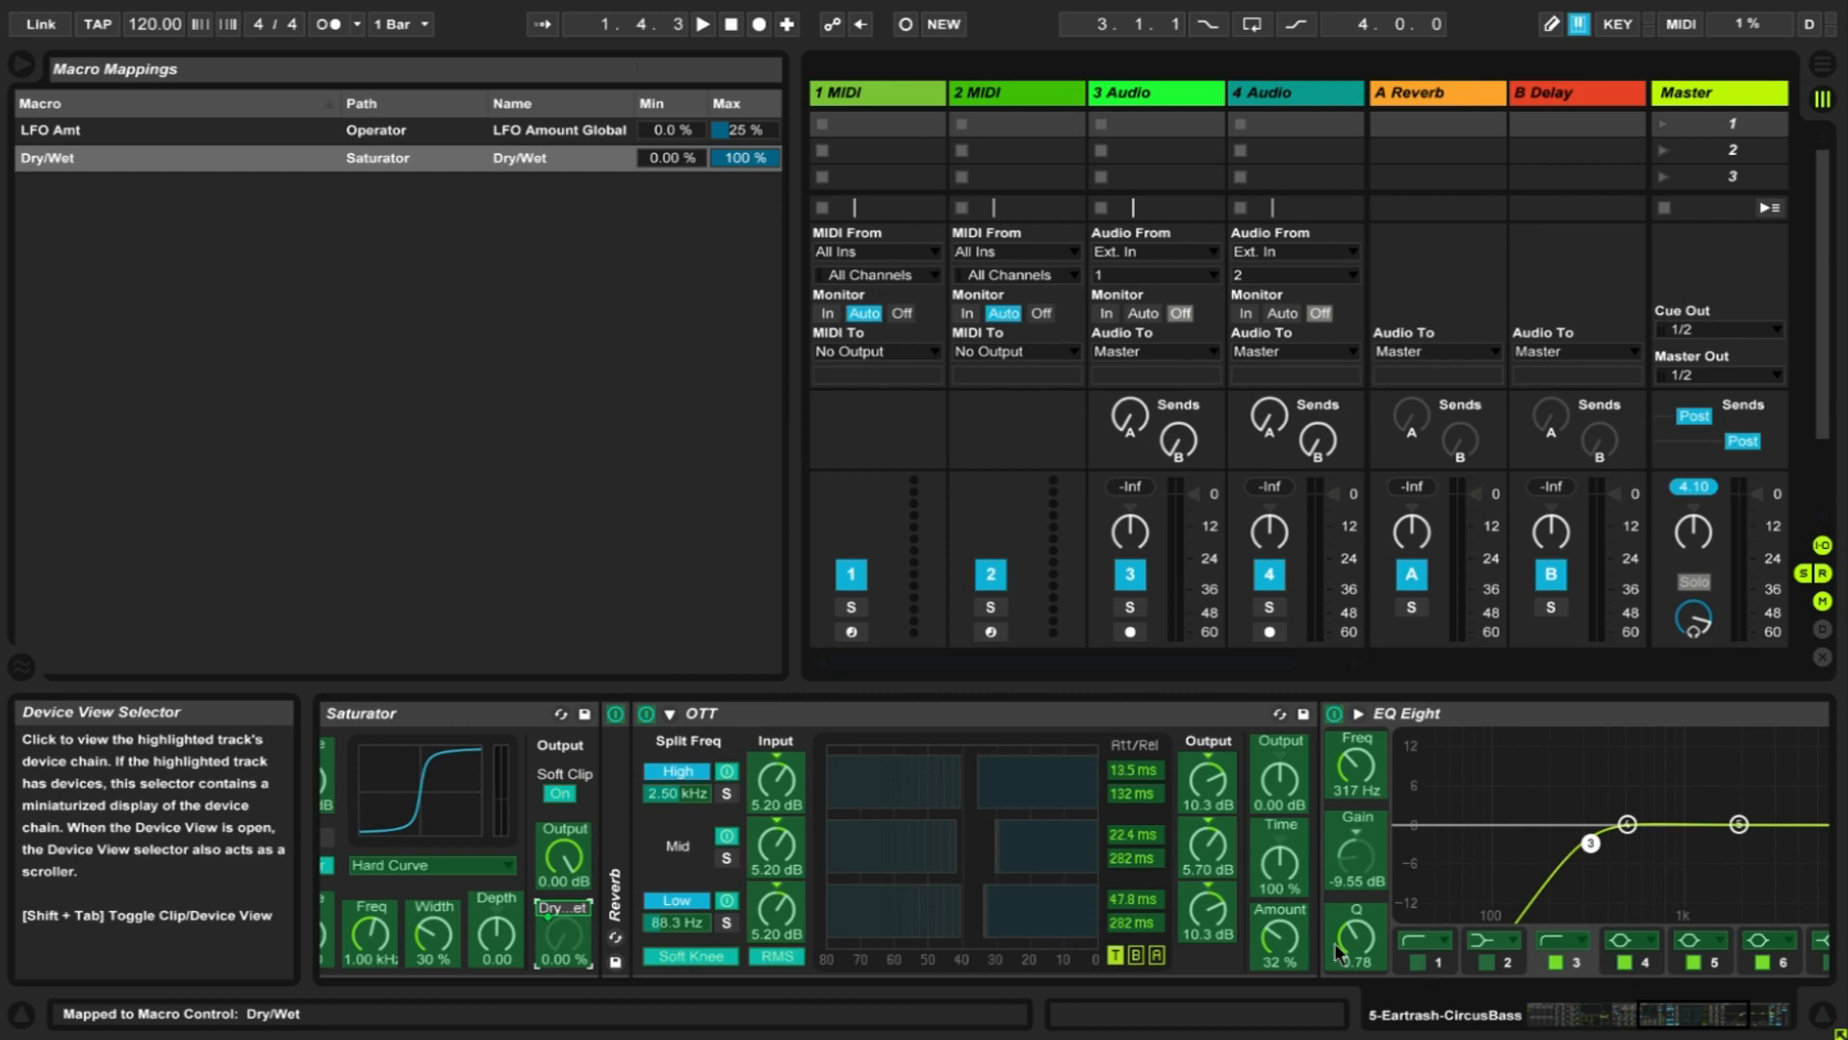
click(1280, 939)
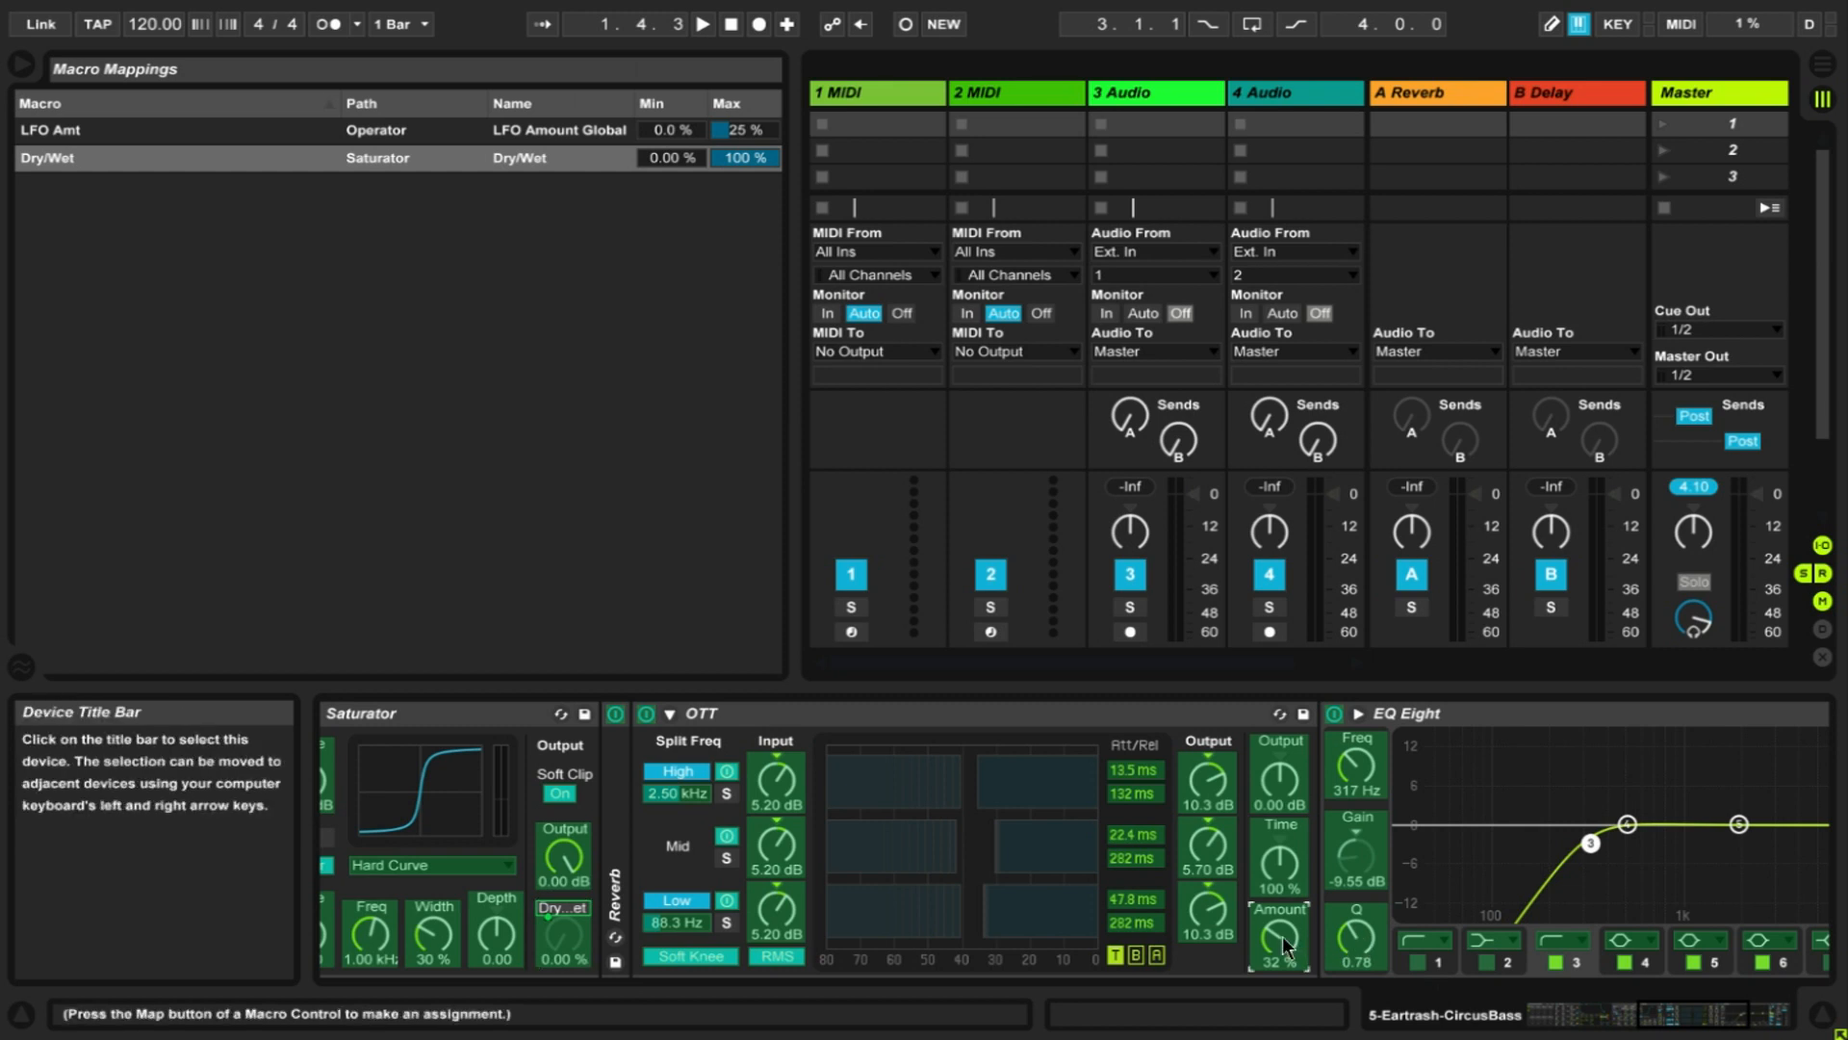
click(1343, 784)
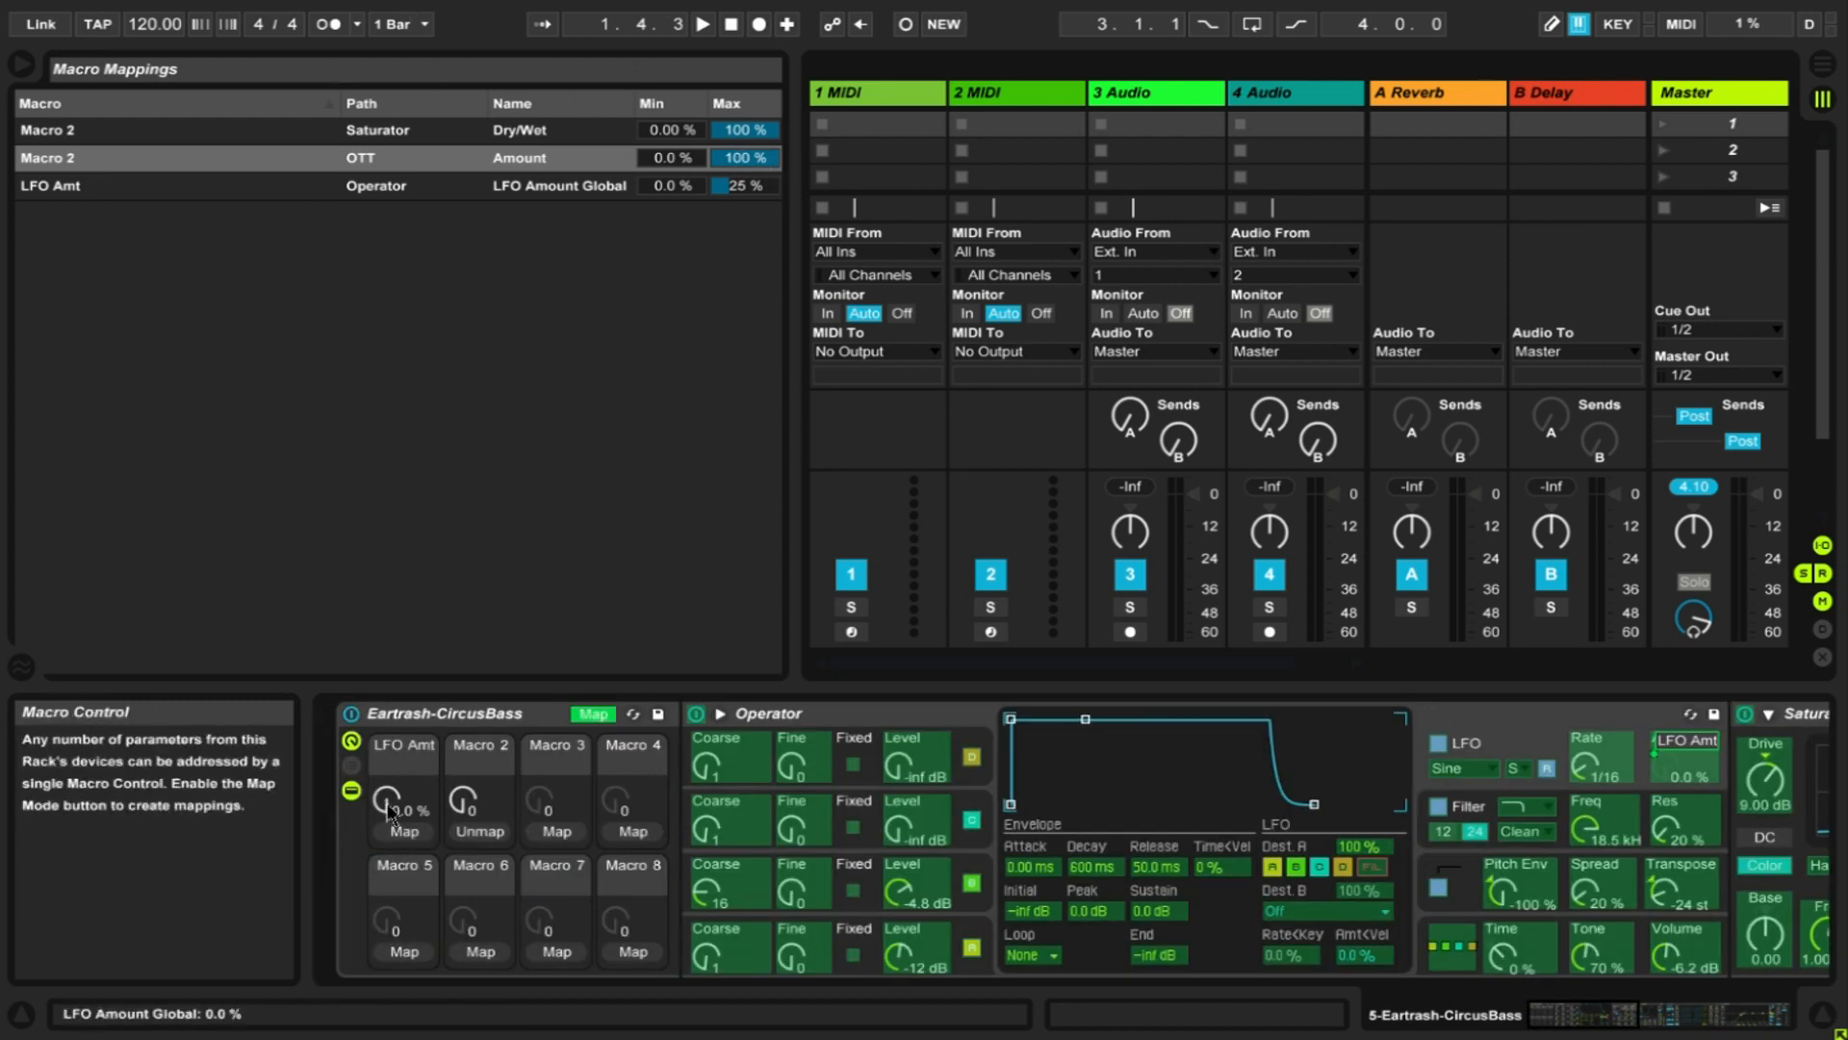
- Audition Macro 2 and set the minimum of its Saturator Dry/Wet mapping to 50%
mouse_move(467, 809)
mouse_down()
mouse_move(467, 683)
mouse_move(481, 800)
mouse_up()
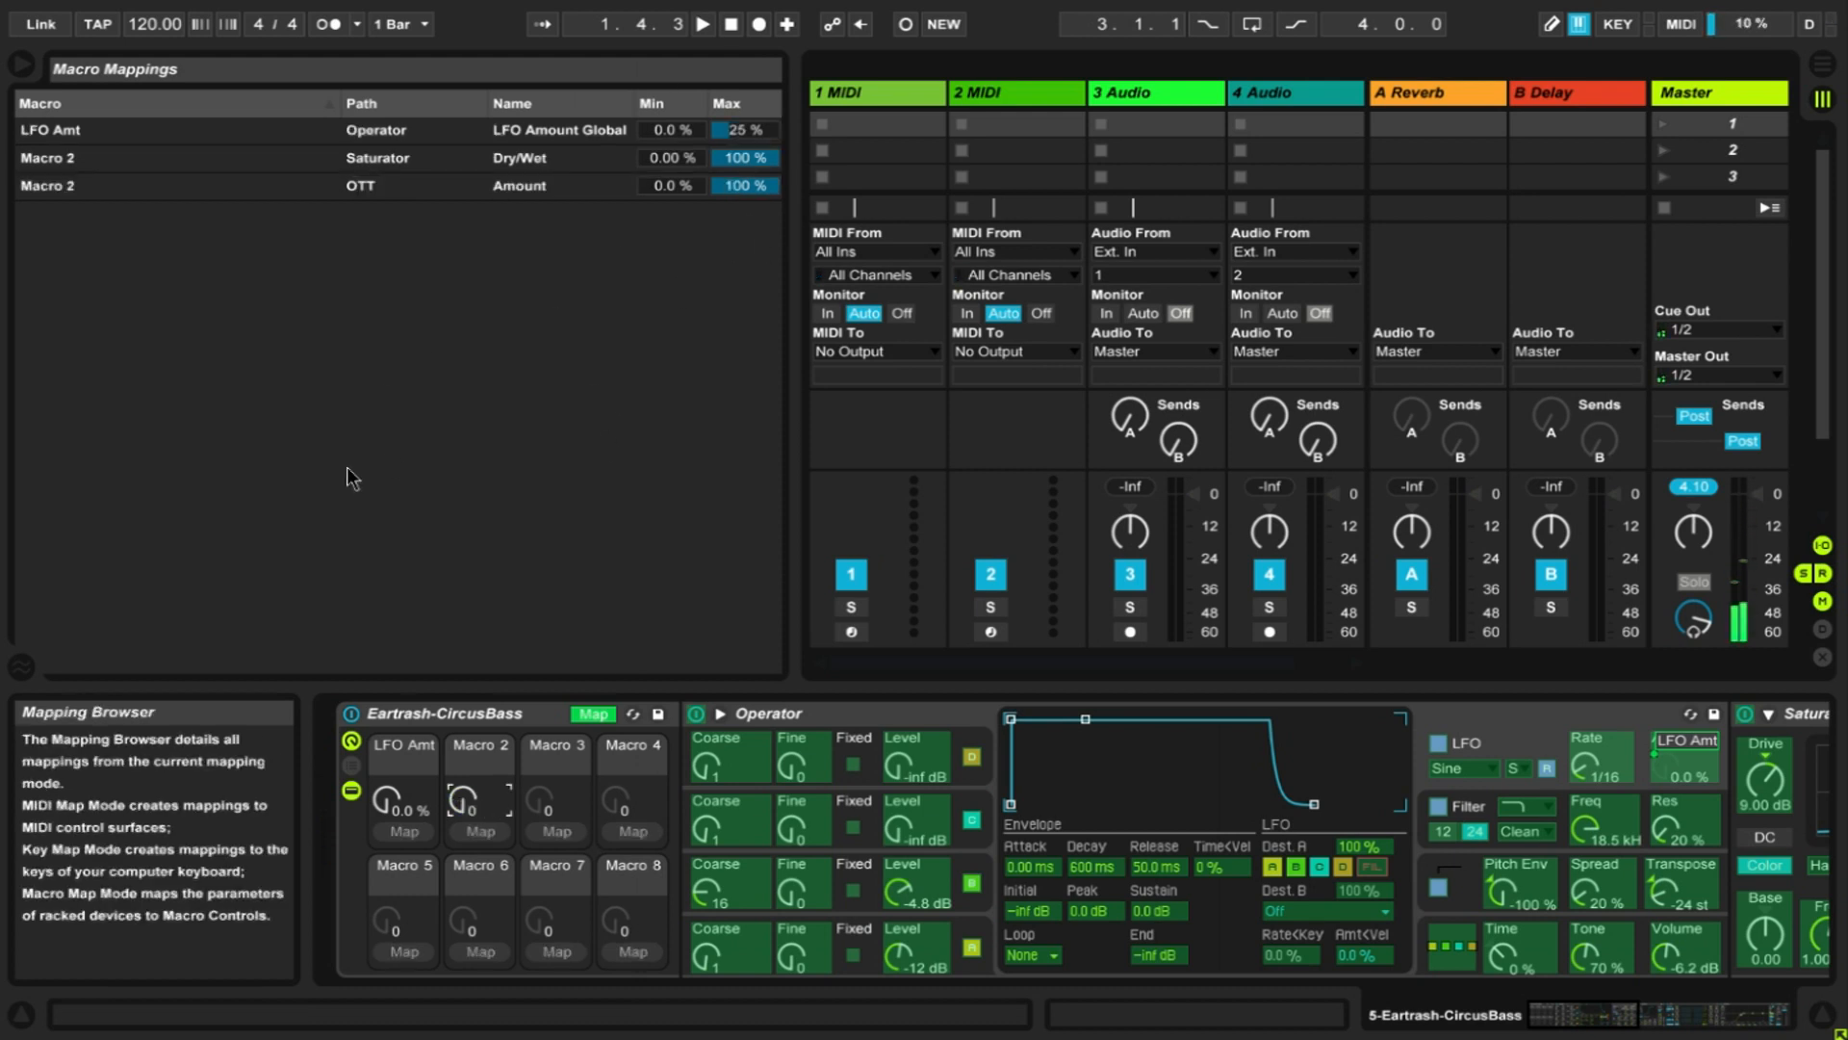
click(679, 162)
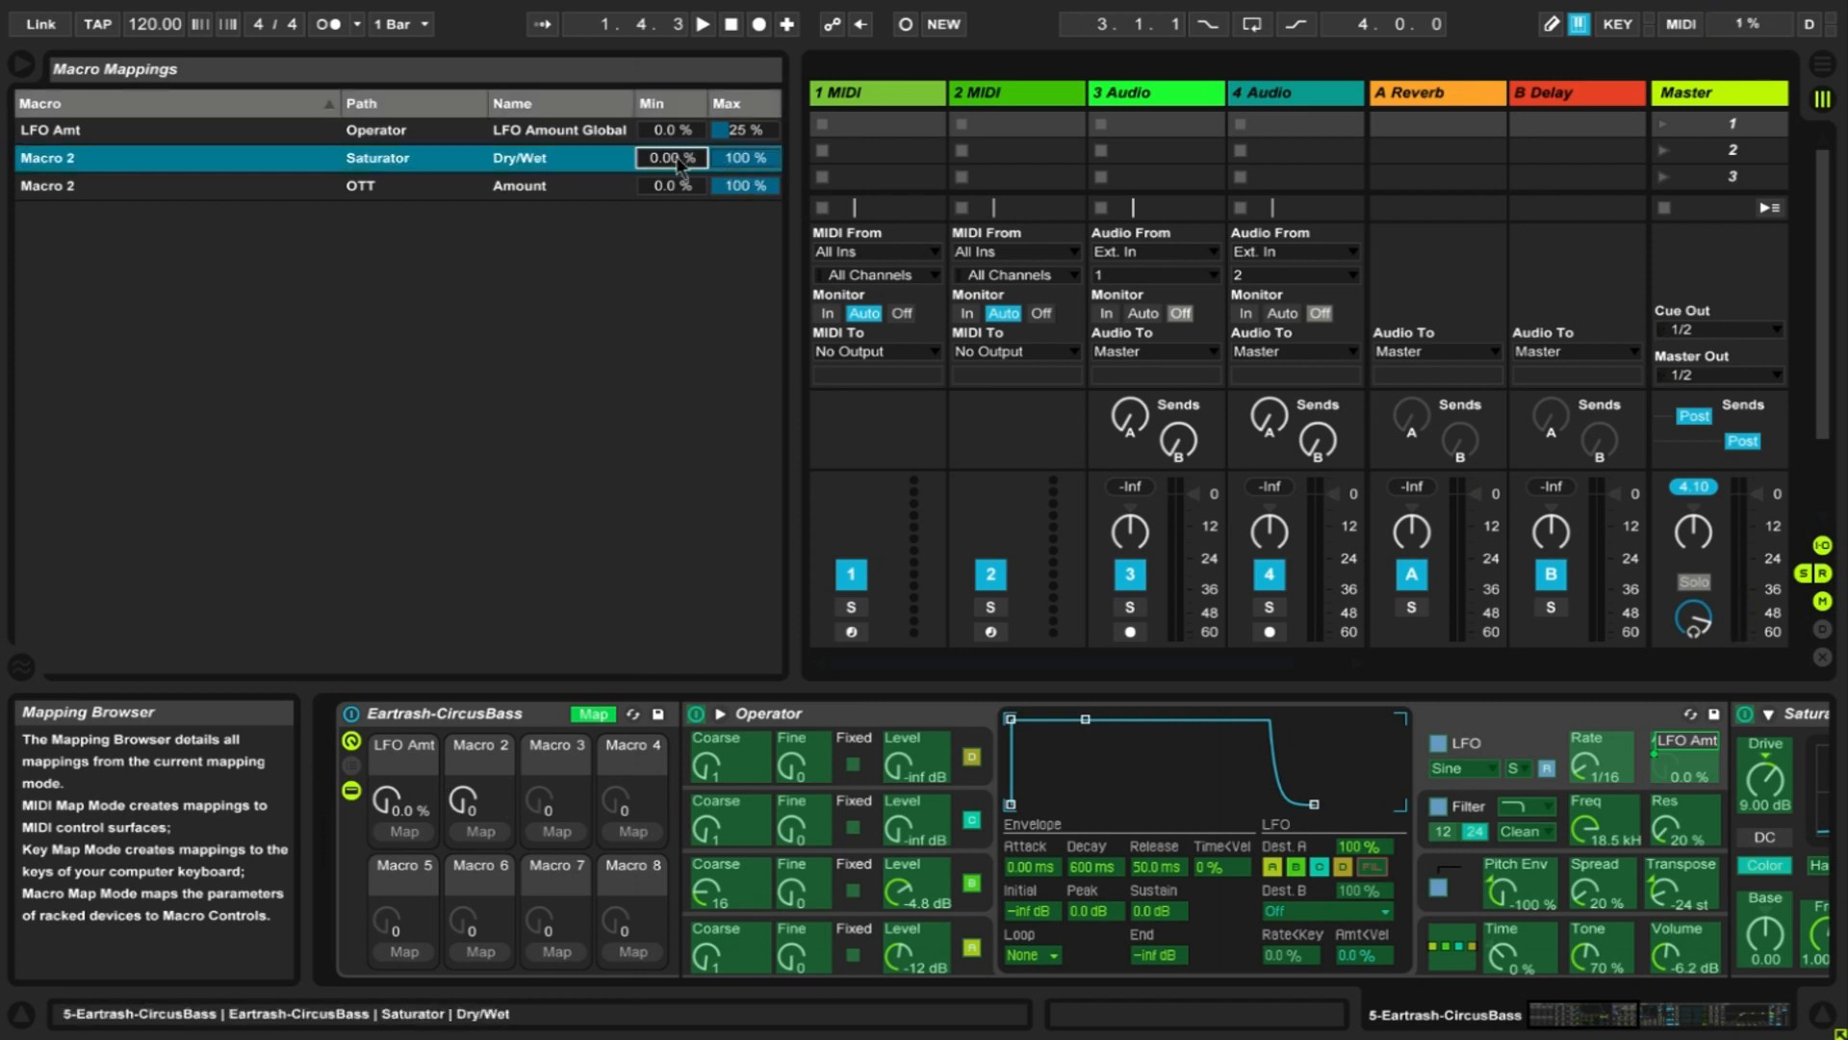
text(50)
key(Return)
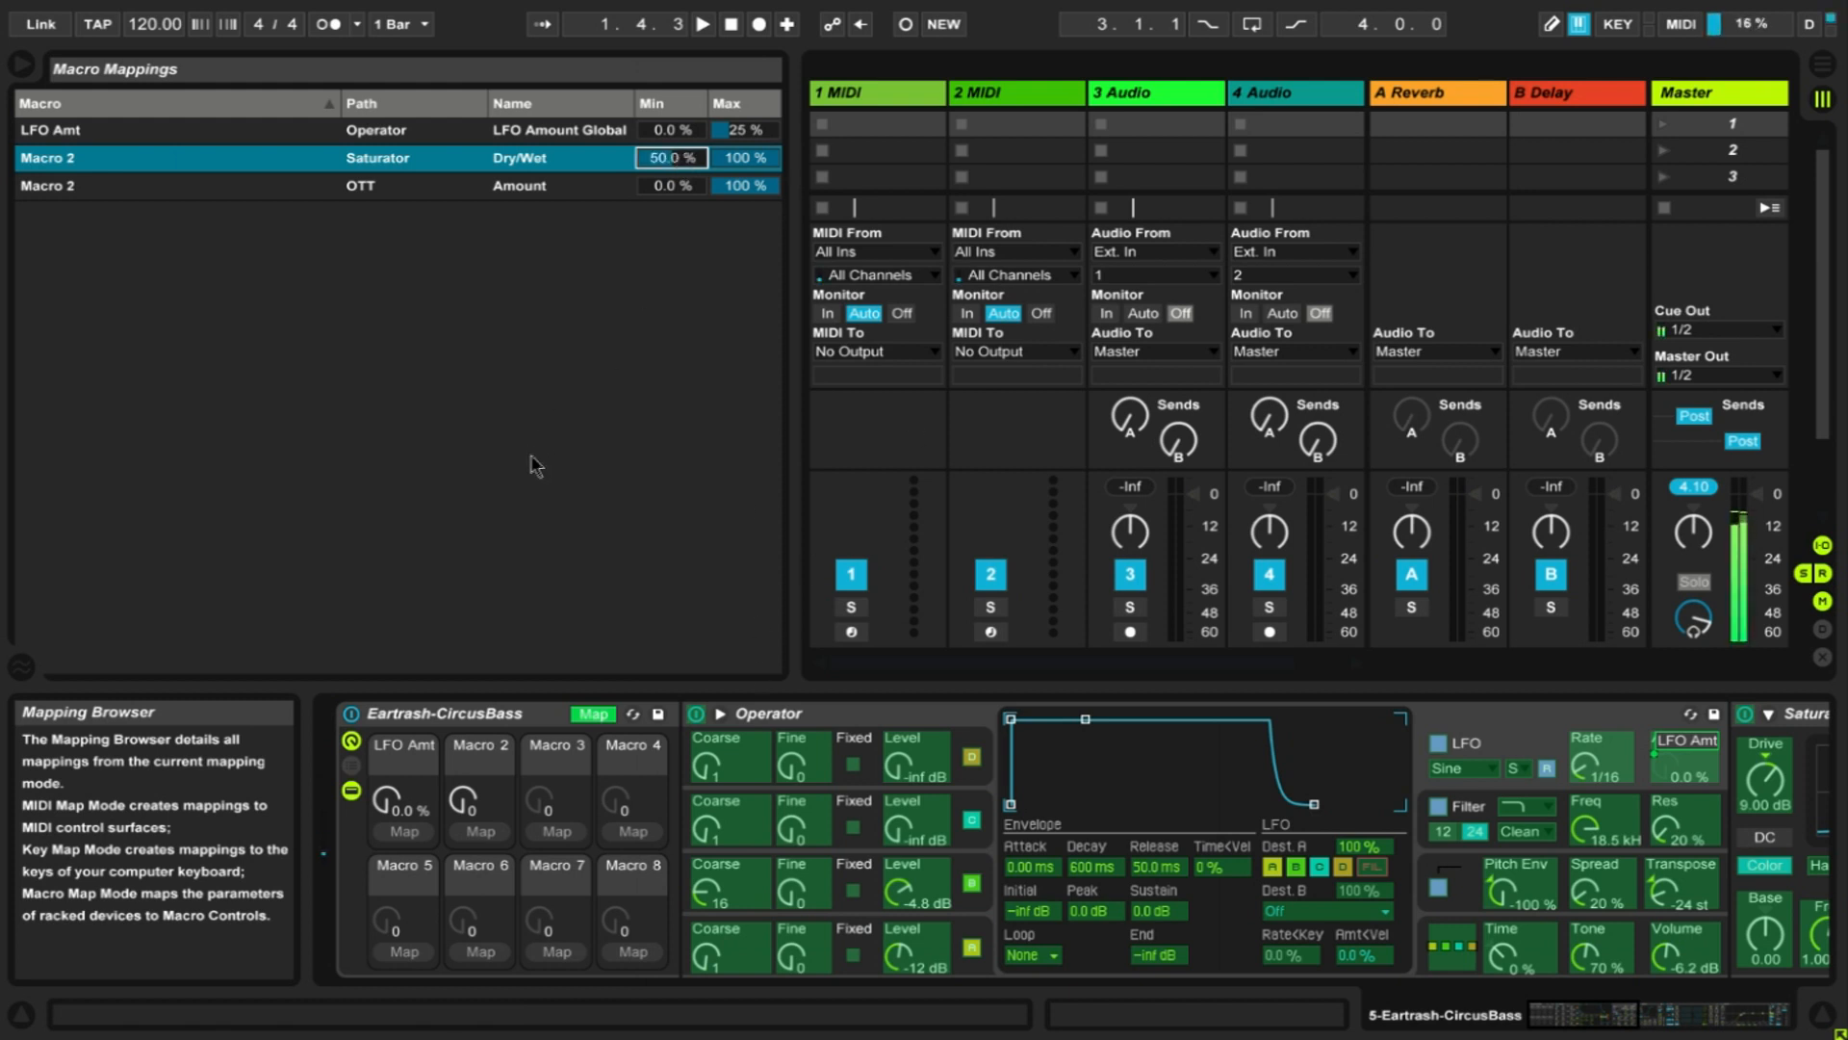
- Turn Macro 2 up to 127 and set the minimum of its Saturator Dry/Wet mapping to 75%
drag(469, 799, 469, 674)
click(691, 159)
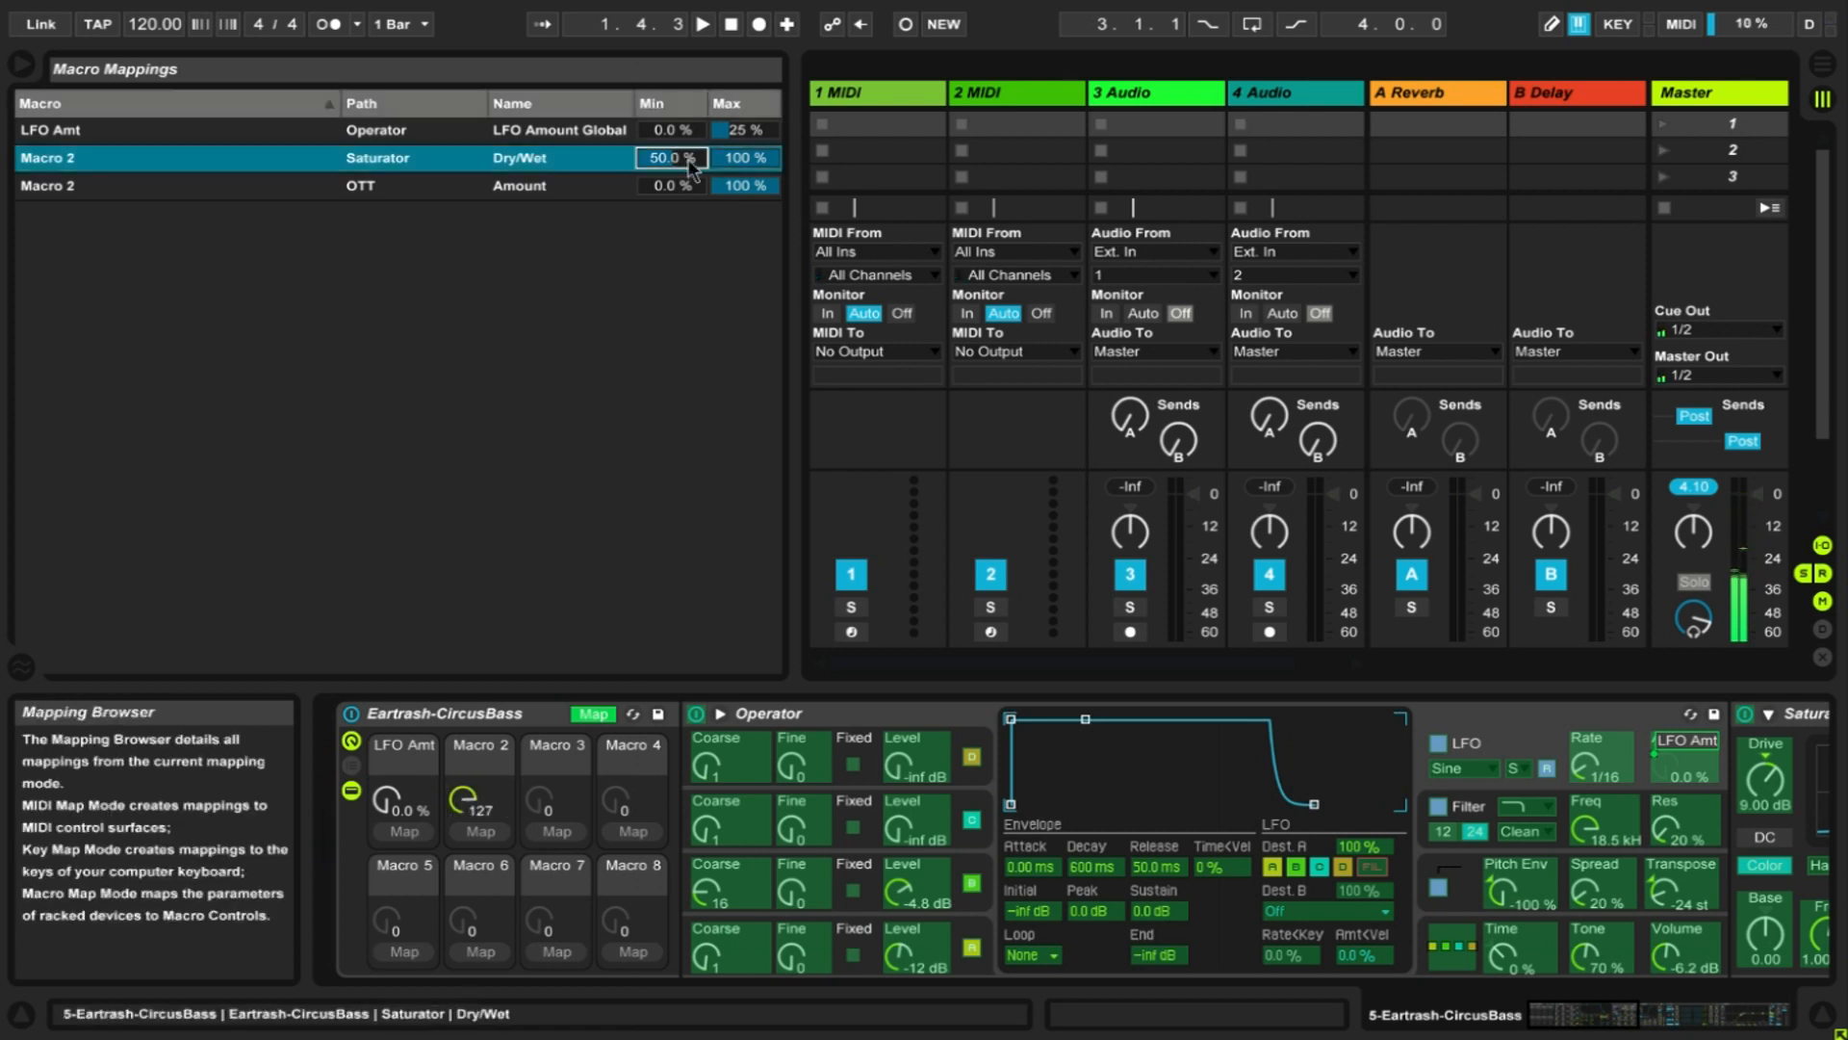
text(75)
key(Return)
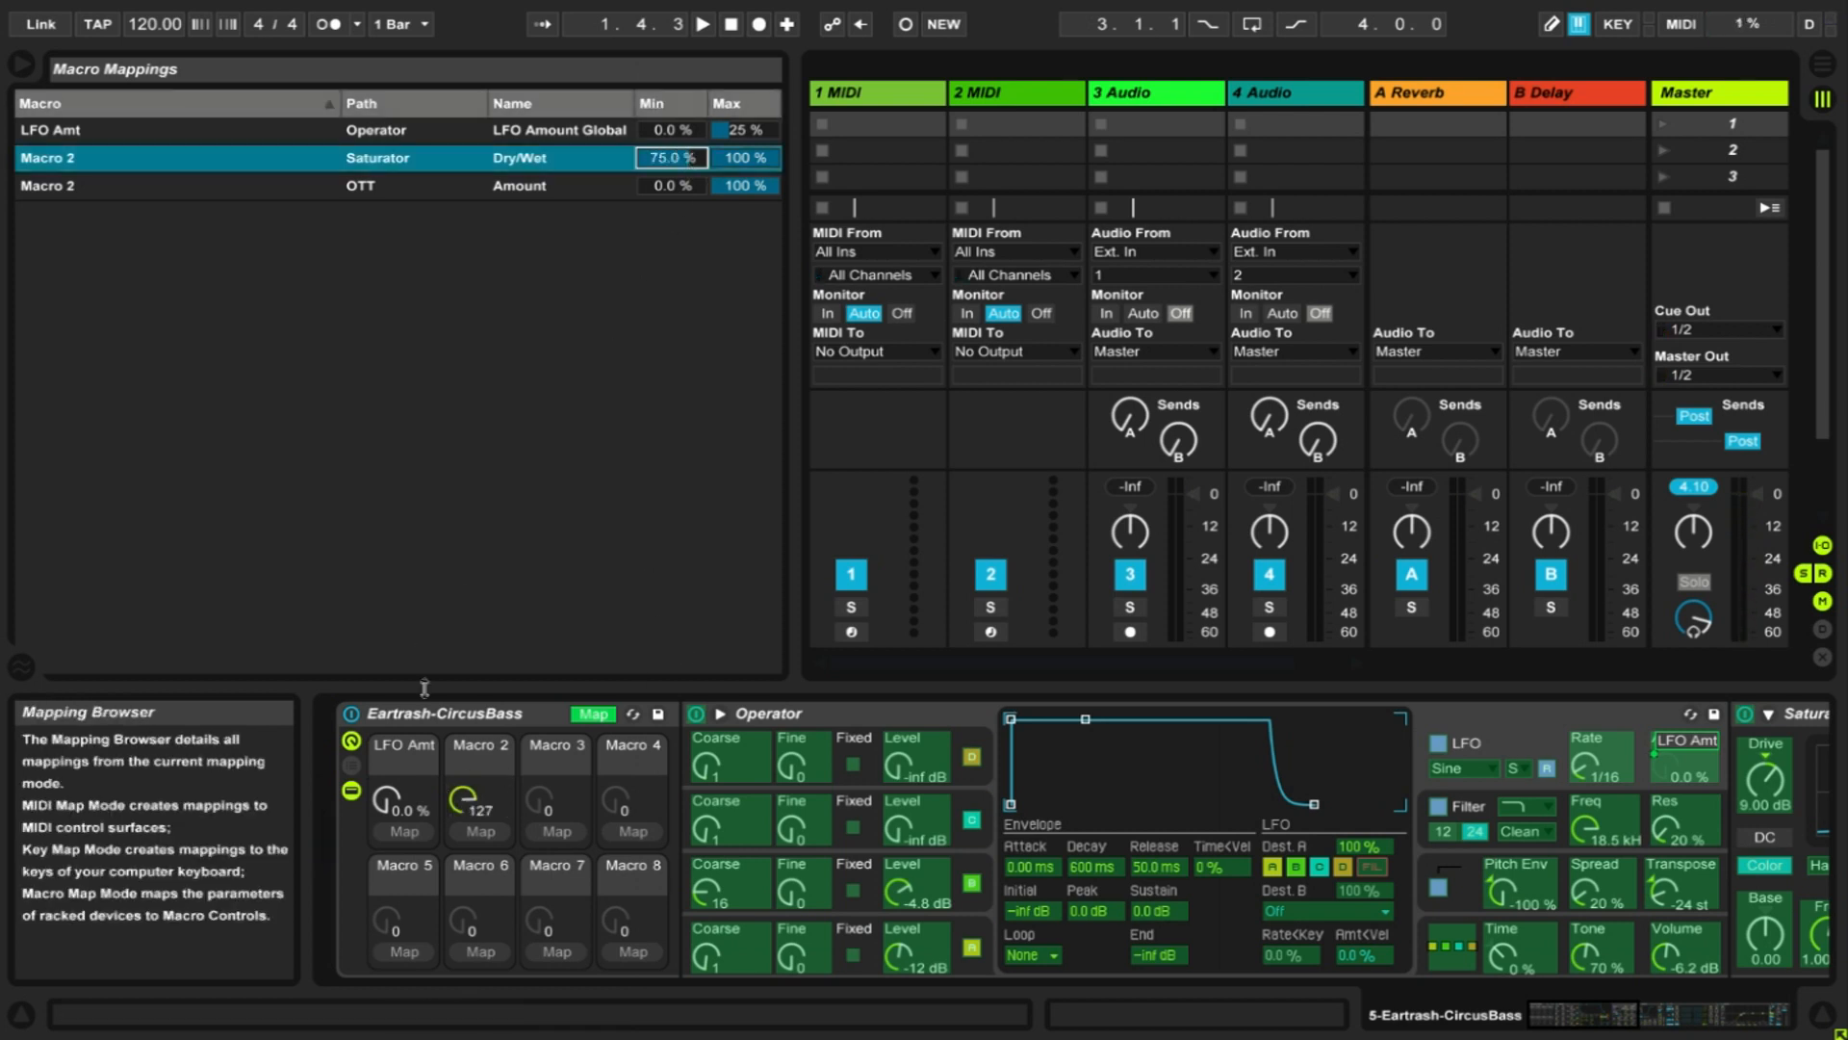
mouse_move(465, 795)
mouse_down()
mouse_move(465, 924)
mouse_move(465, 828)
mouse_up()
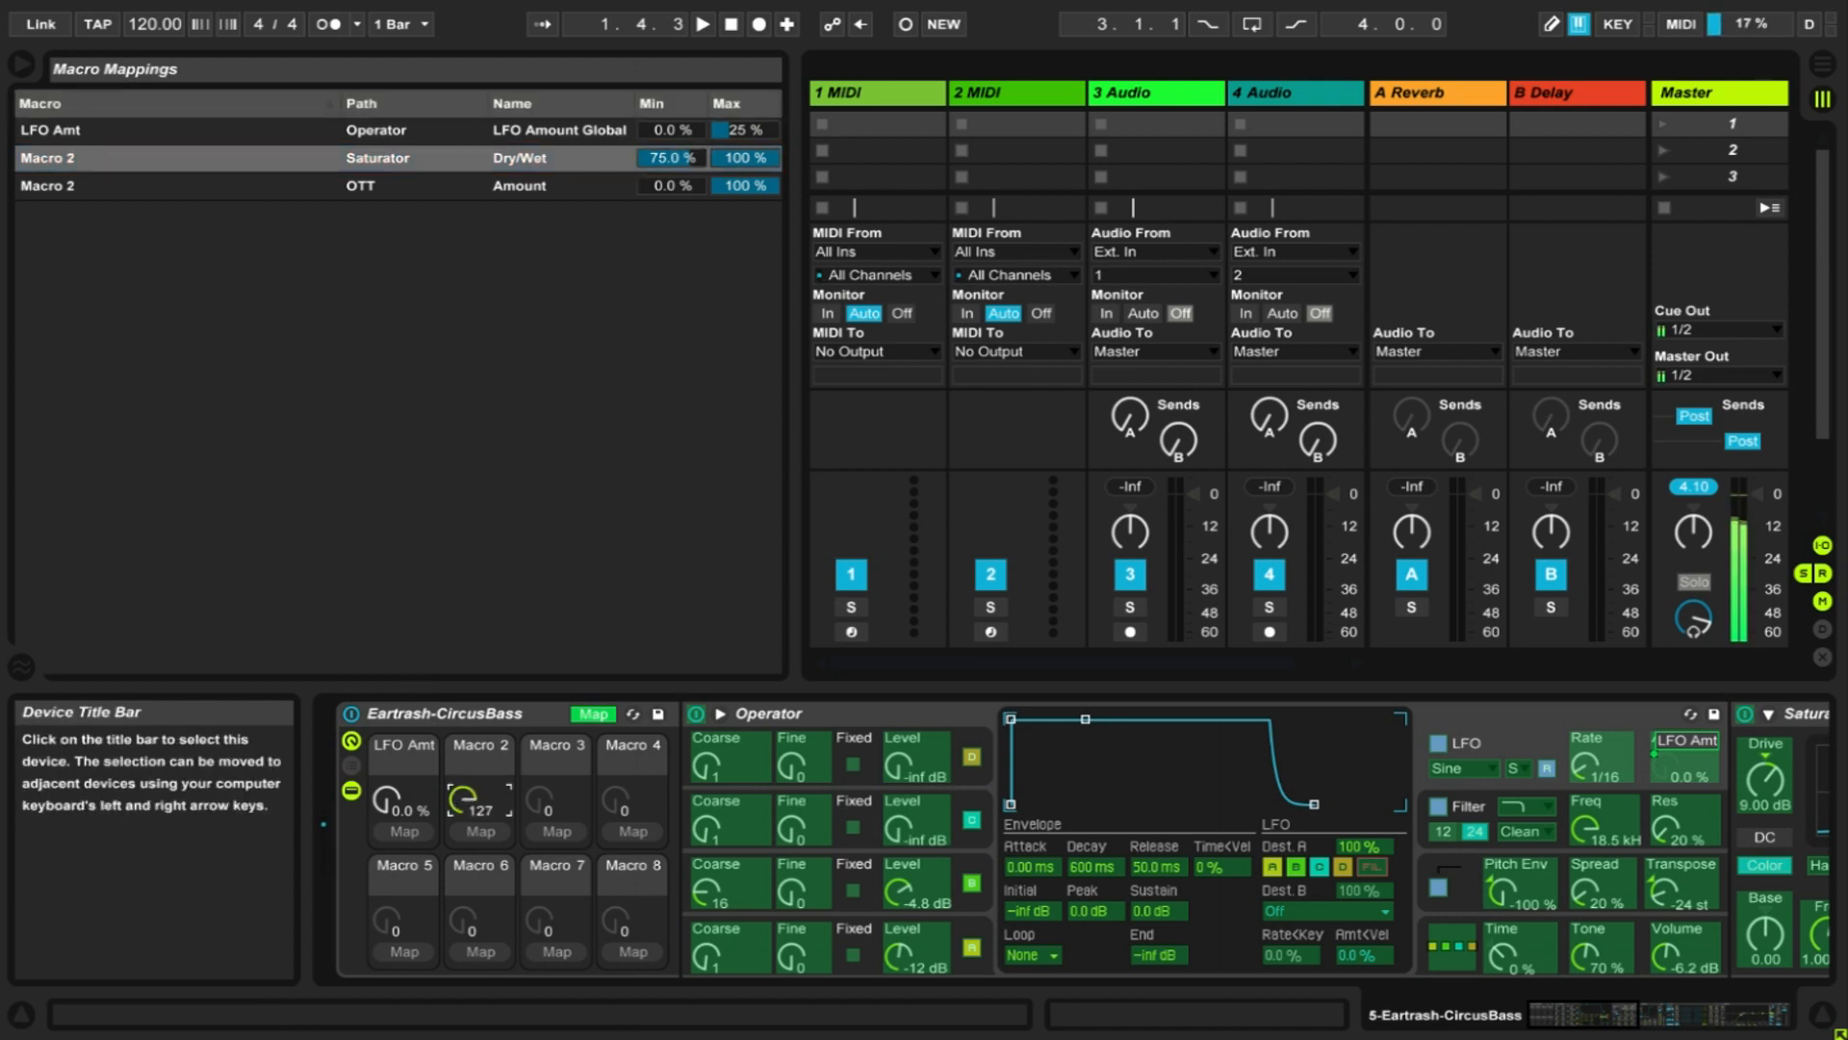
- Limit Macro 2's OTT Amount mapping to a range from 33% to 75%
click(750, 186)
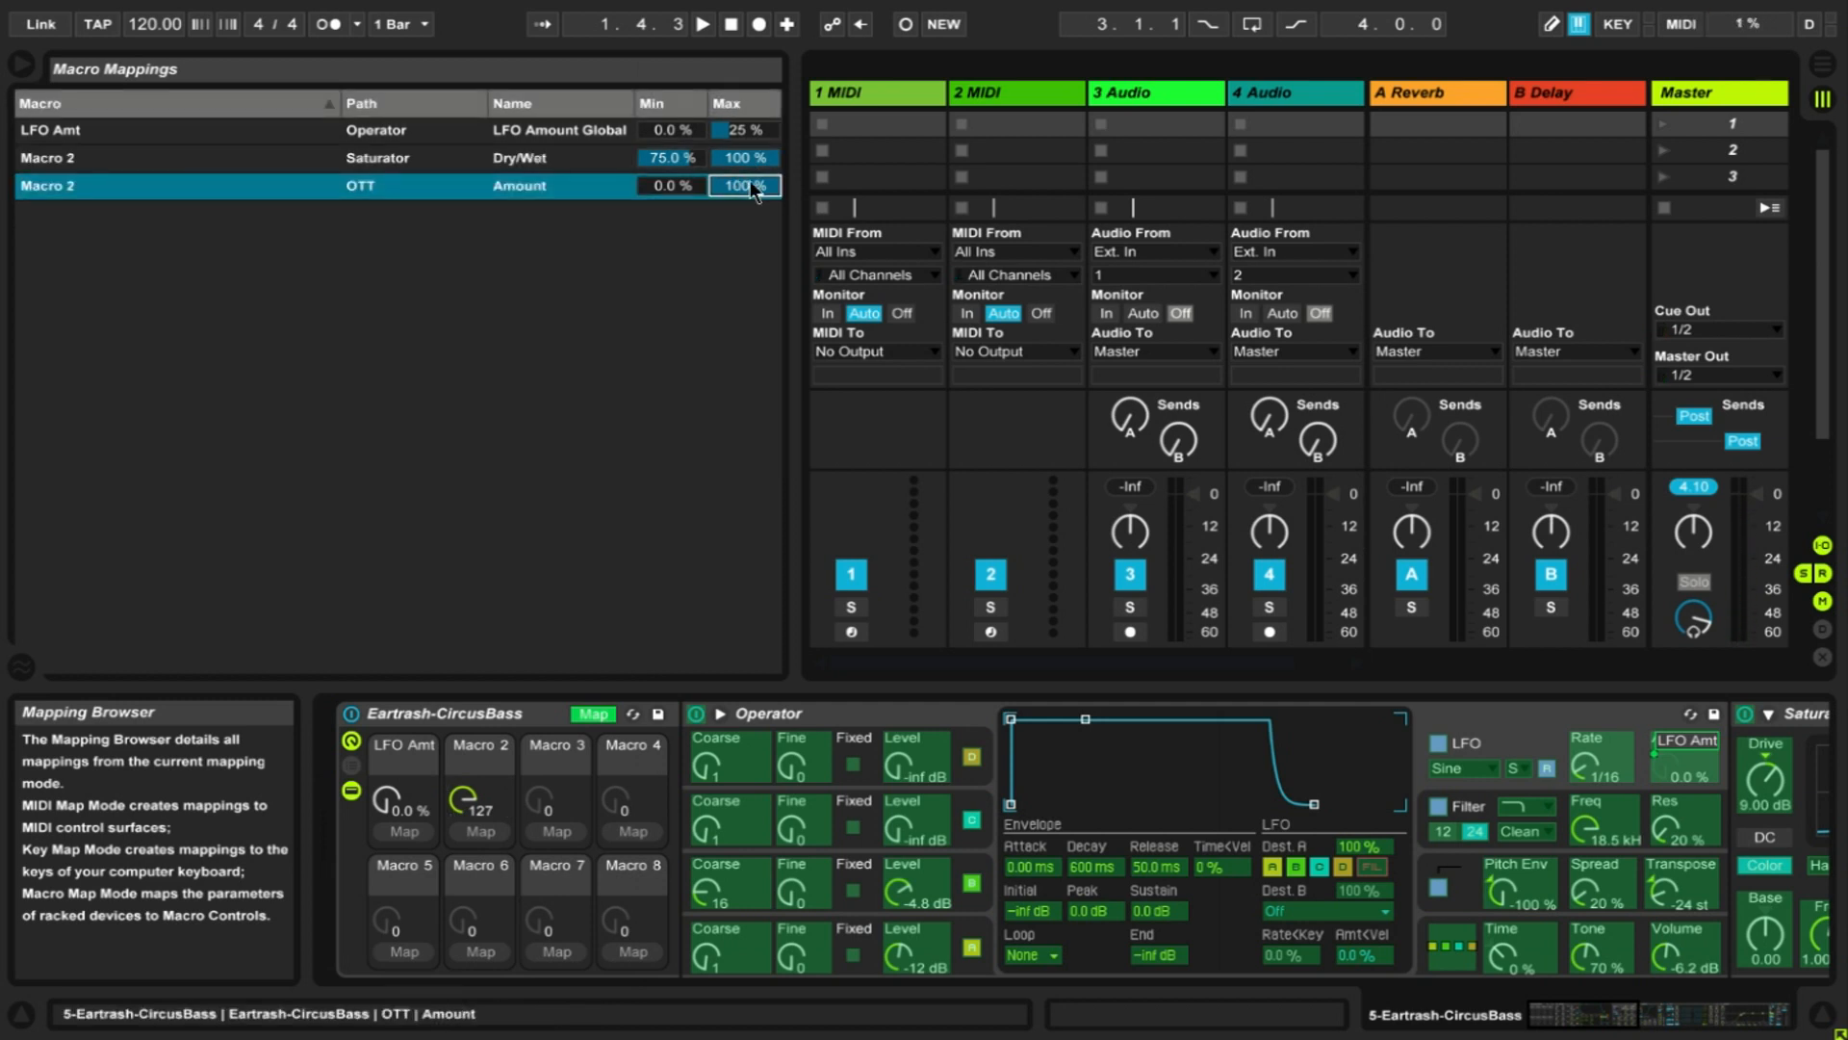
text(75)
key(Return)
click(676, 166)
click(675, 184)
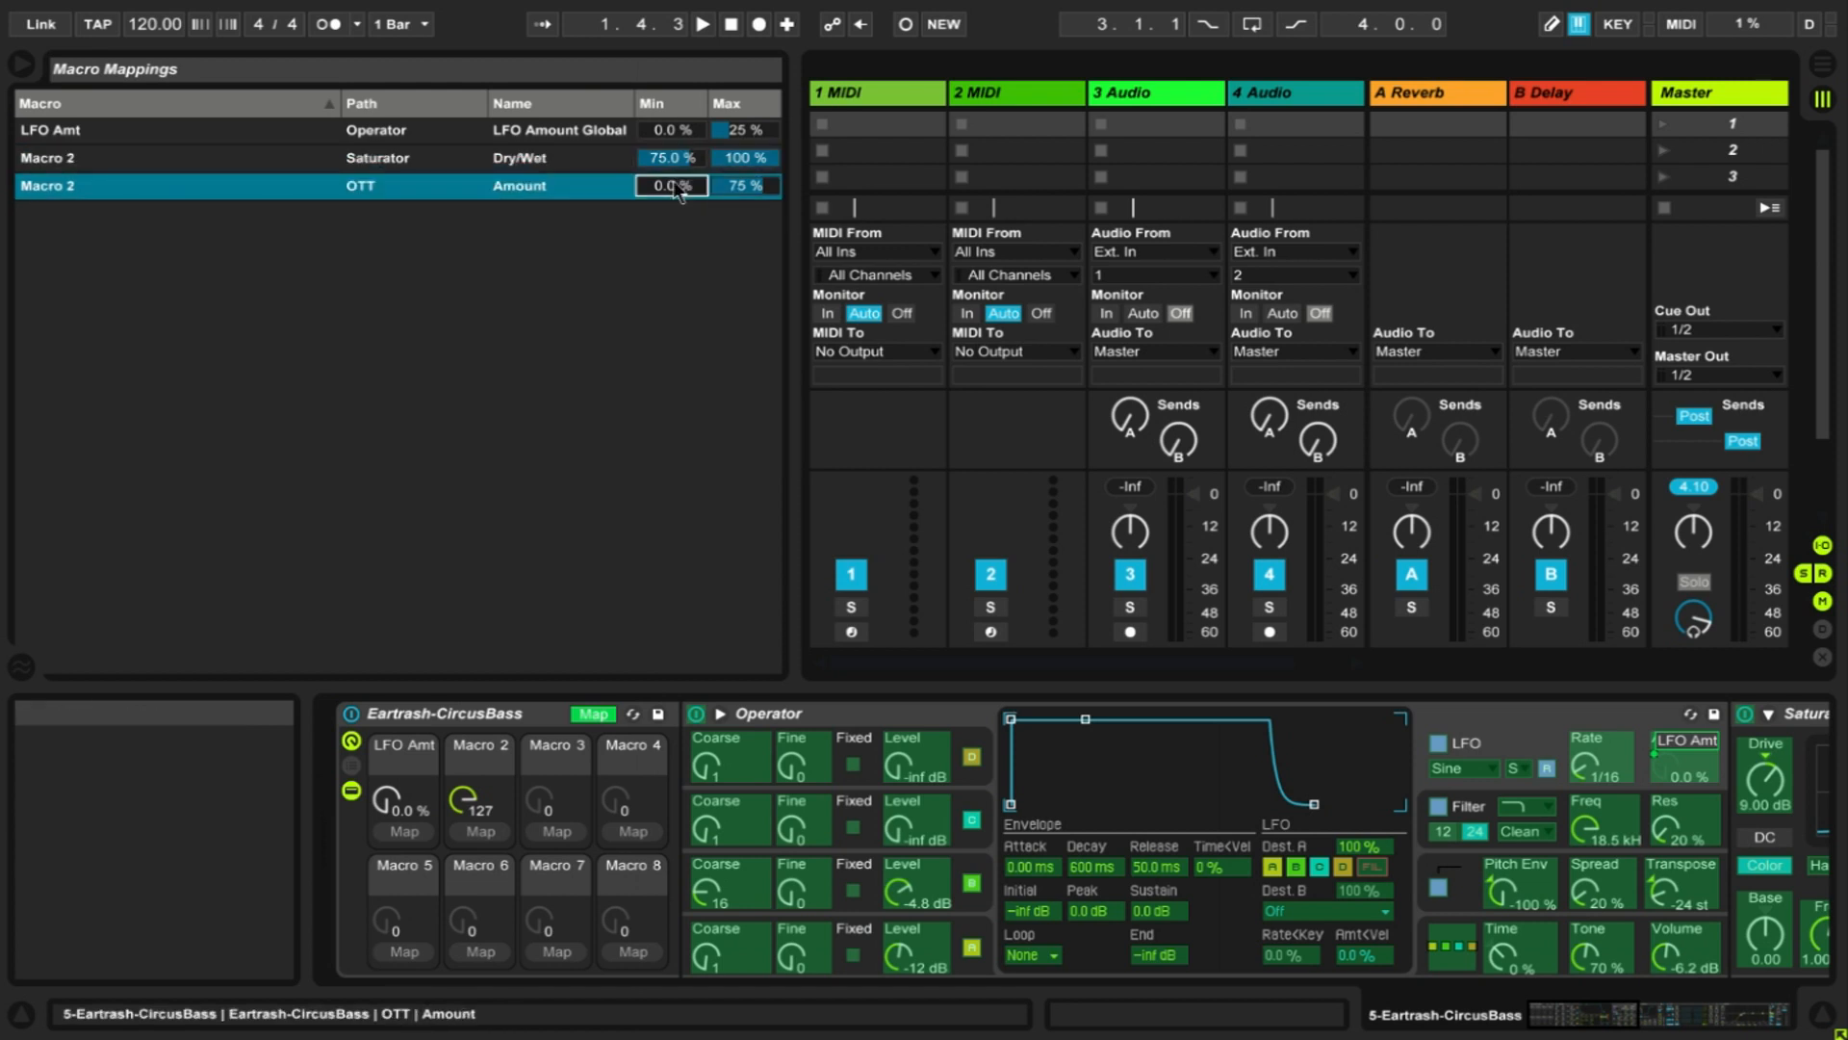
text(33)
key(Return)
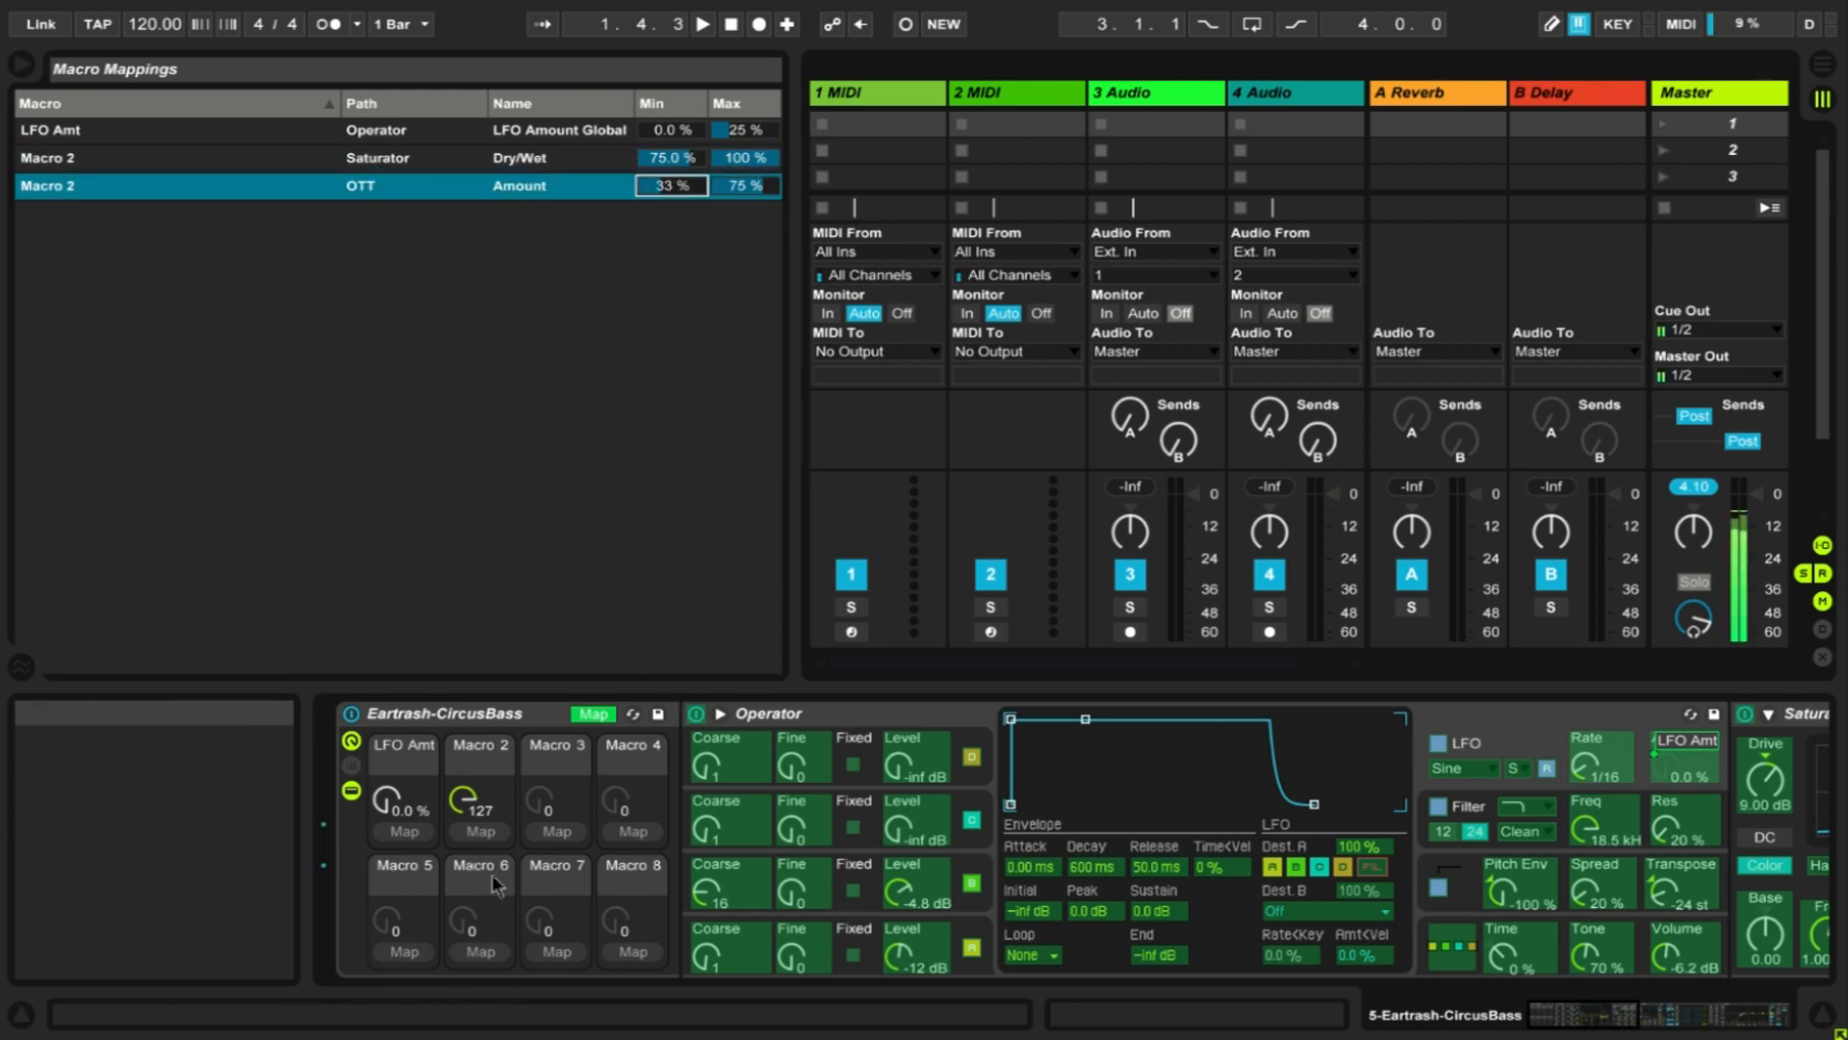
- Audition Macro 2 across its new mapping ranges, set it to 97 and leave macro mapping mode
drag(463, 799, 463, 683)
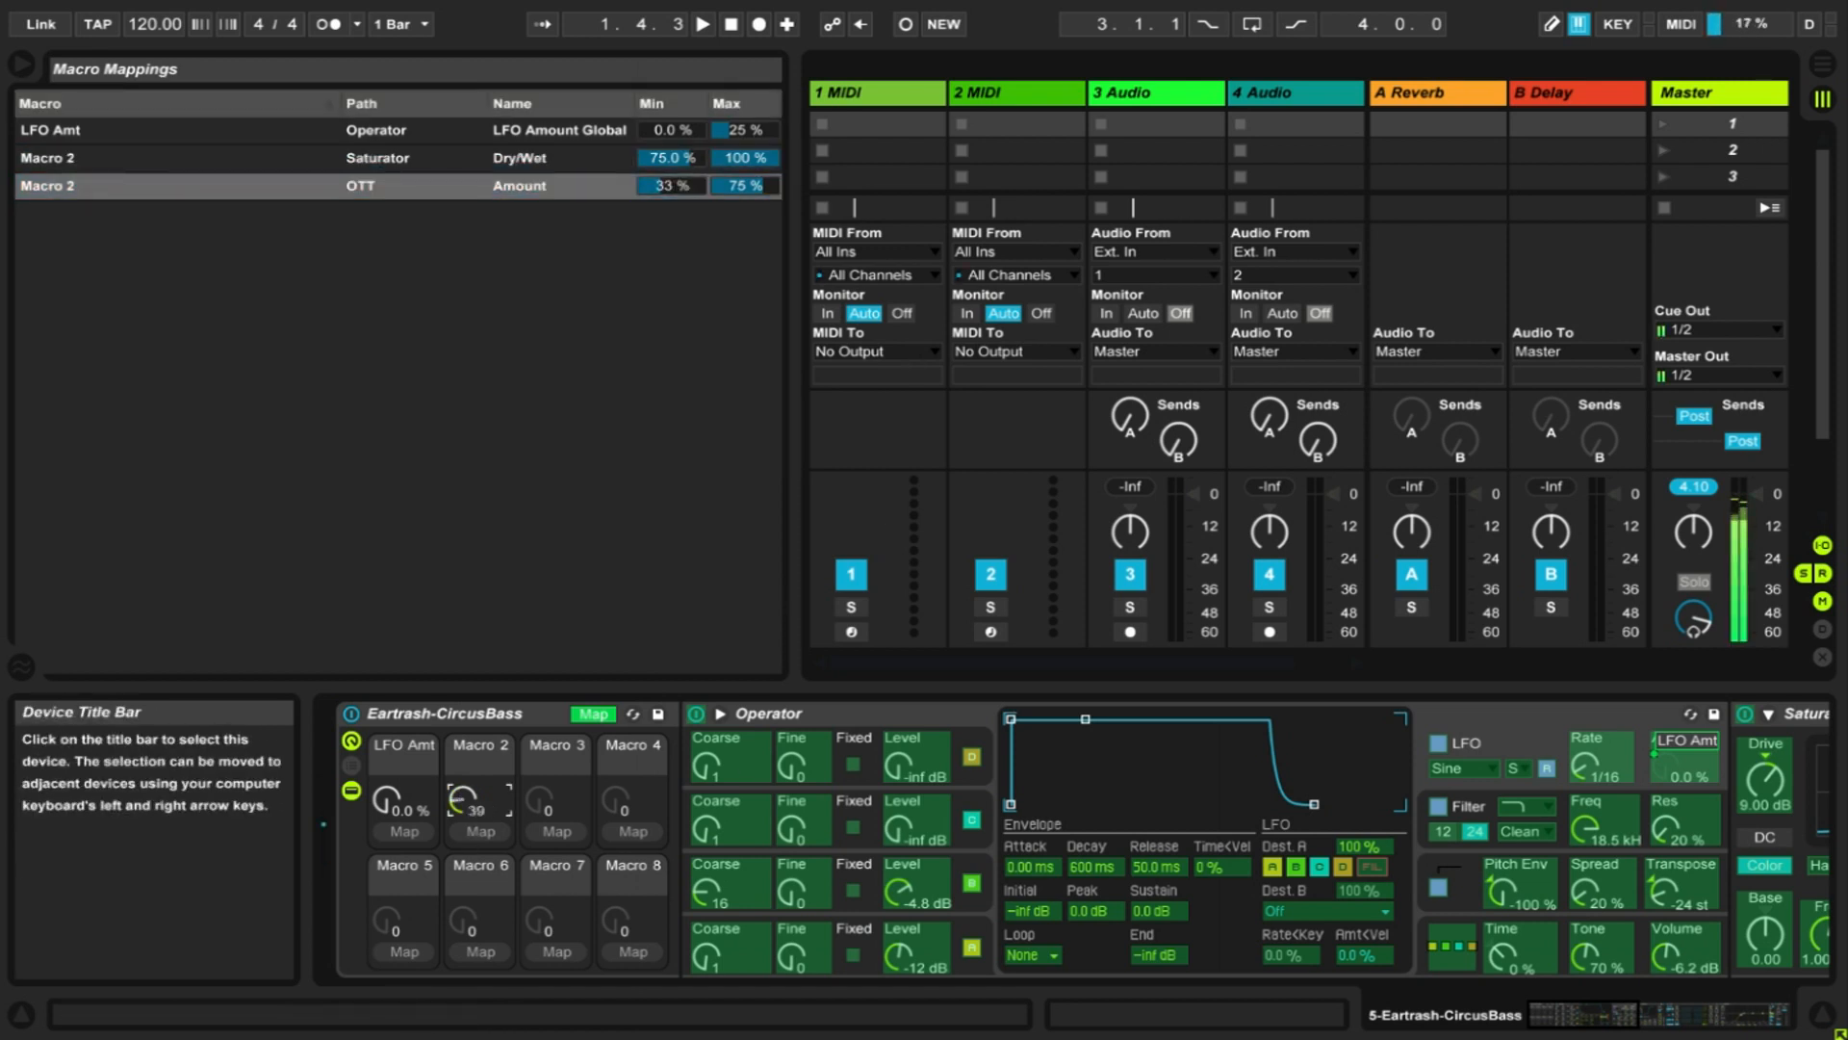
drag(463, 800, 463, 721)
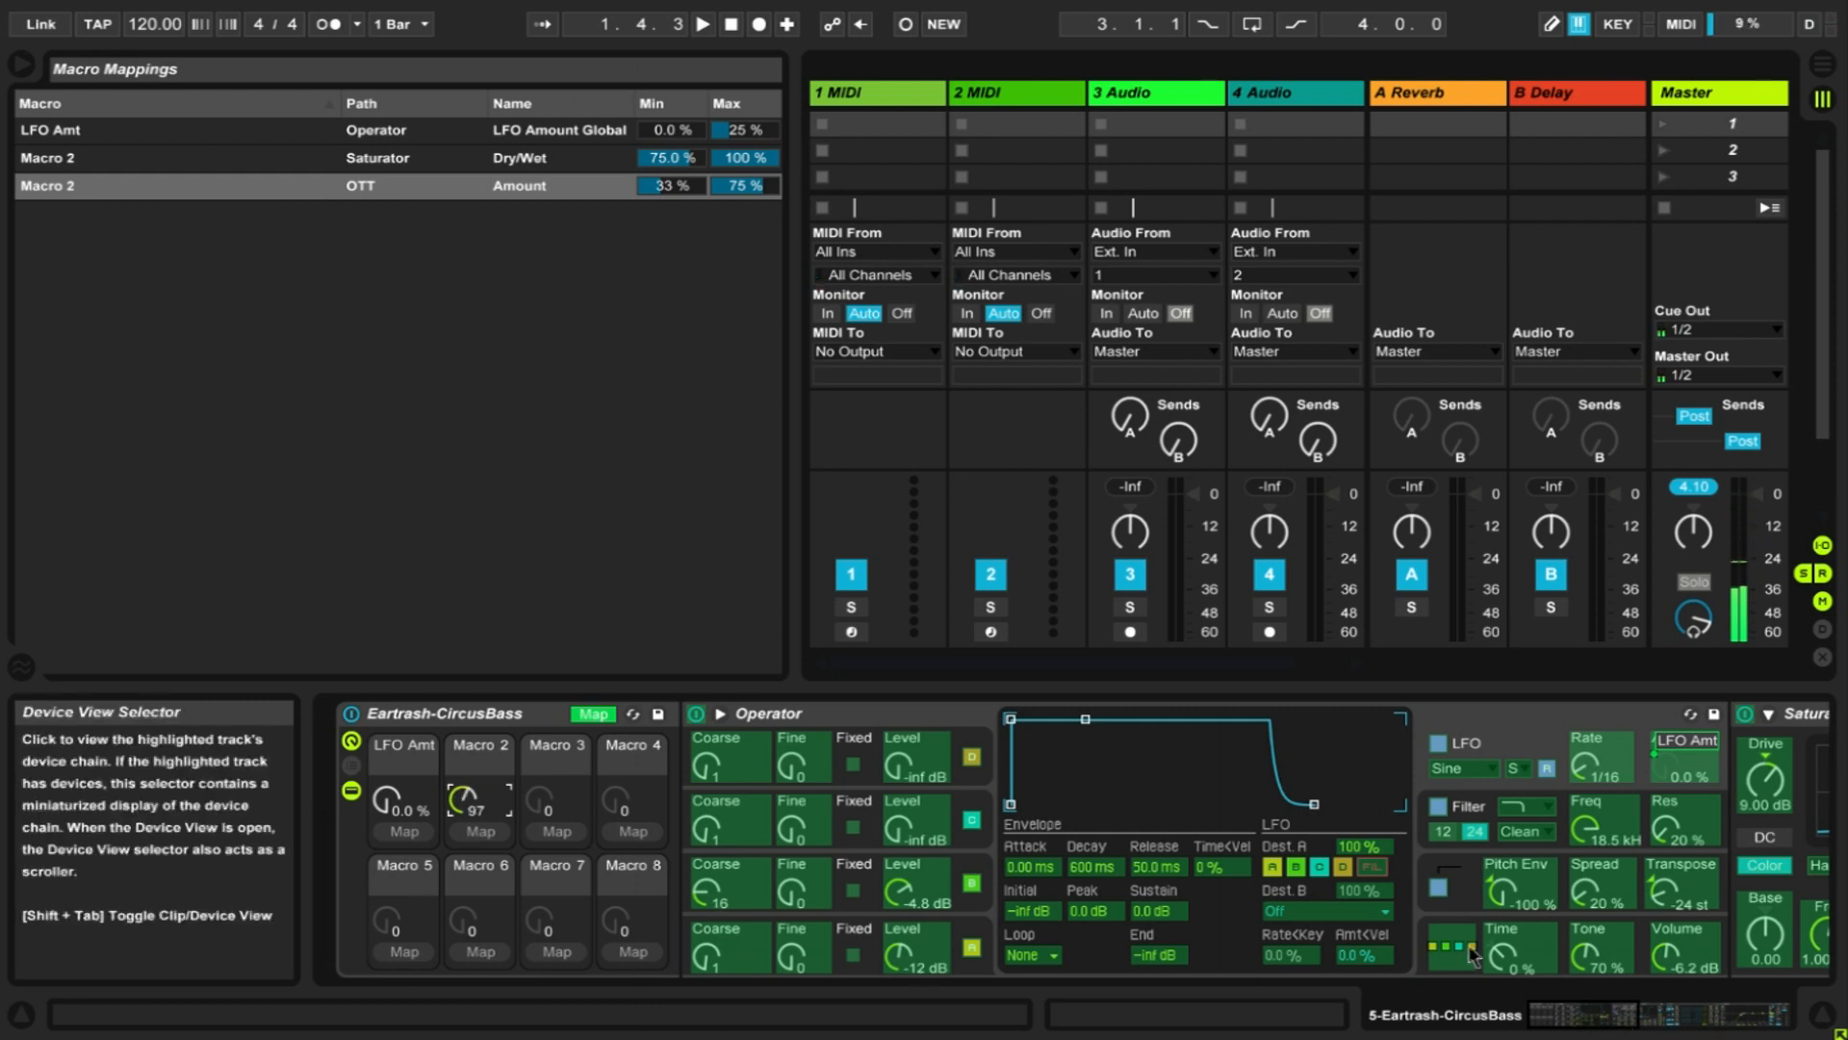
click(610, 722)
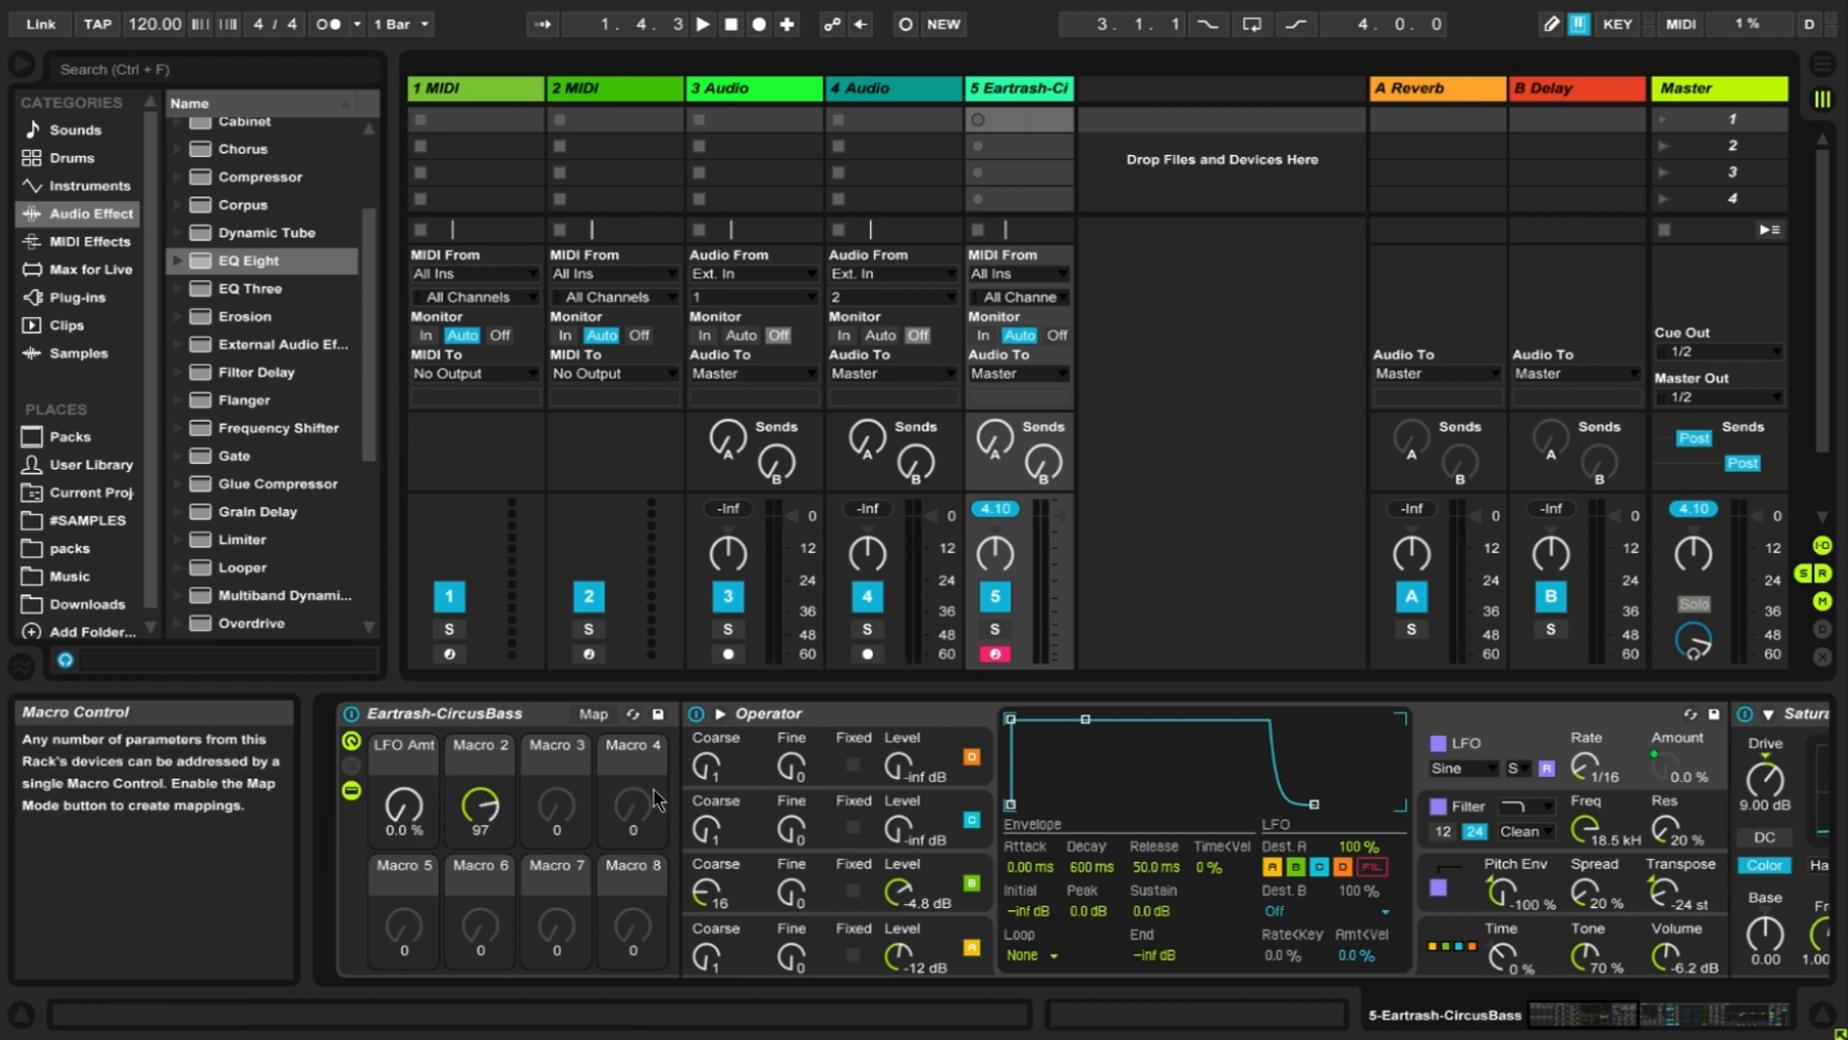
- Sweep Macro 2 down to 0 and back up to 87, and raise the LFO Amt macro to 14%
drag(489, 811, 489, 924)
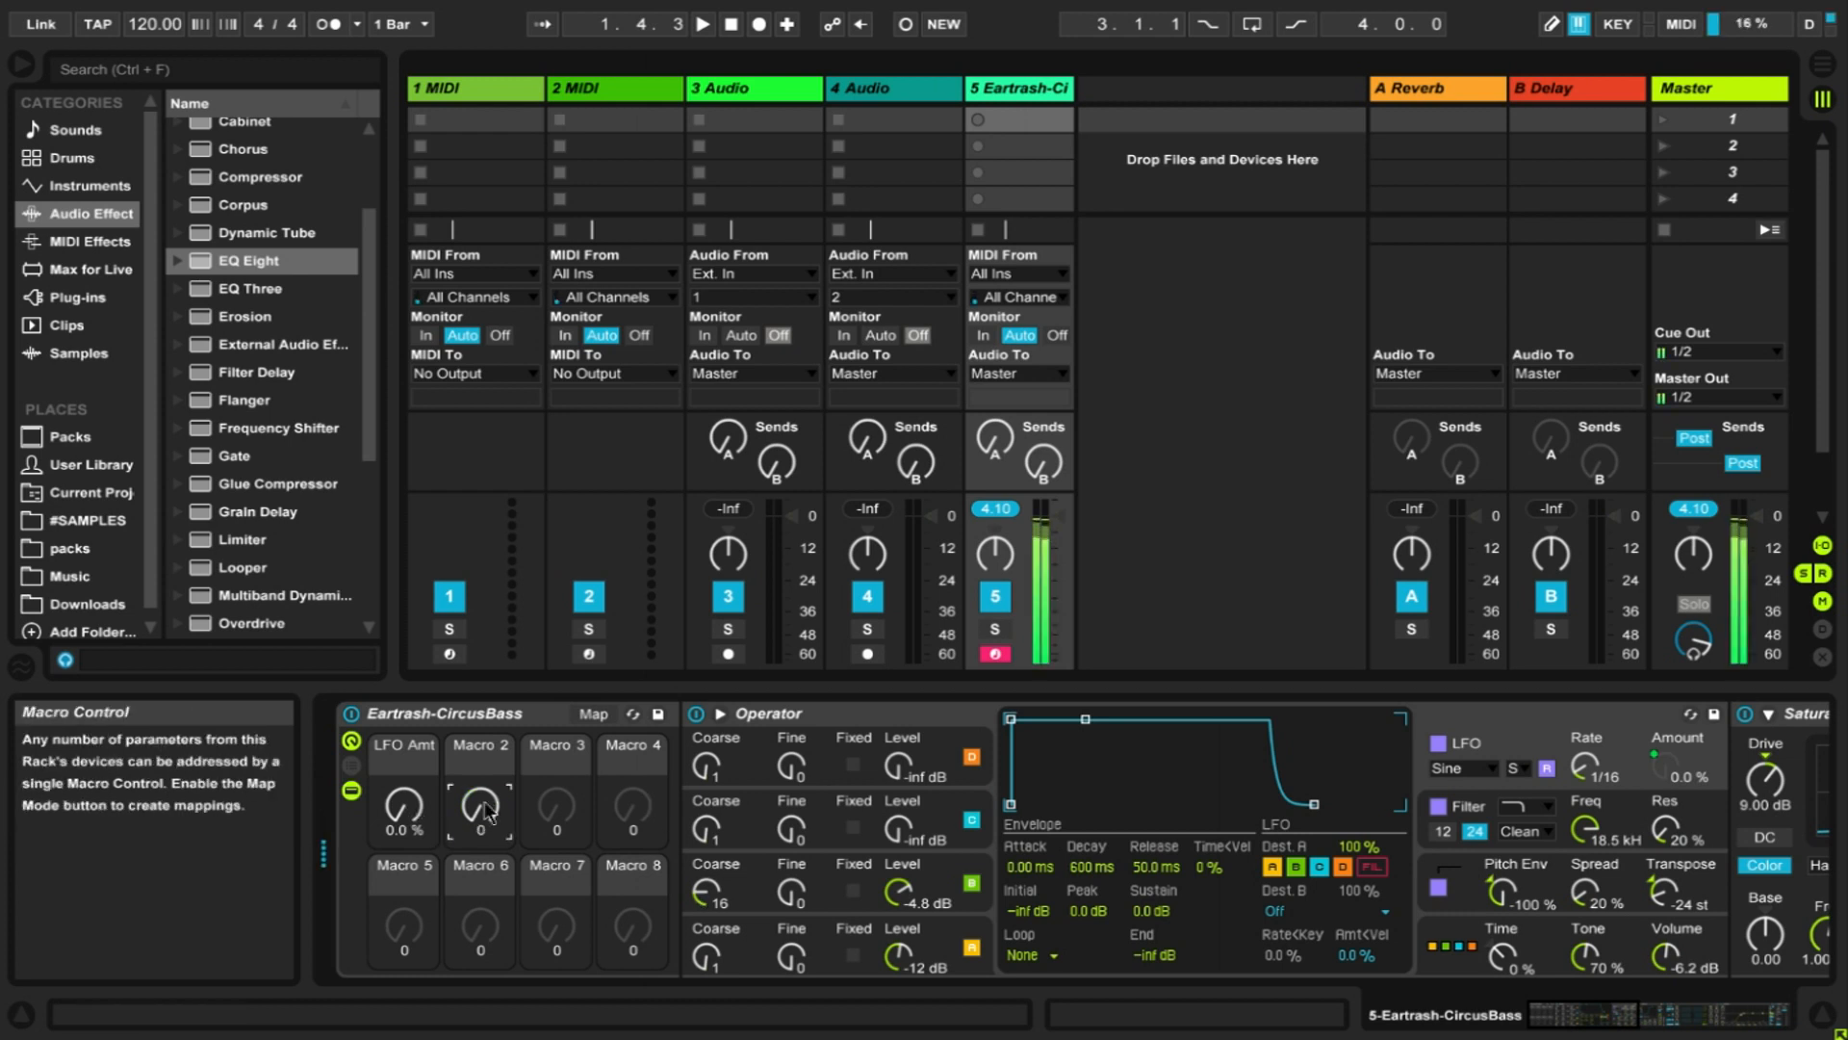
drag(486, 811, 486, 693)
drag(484, 806, 405, 795)
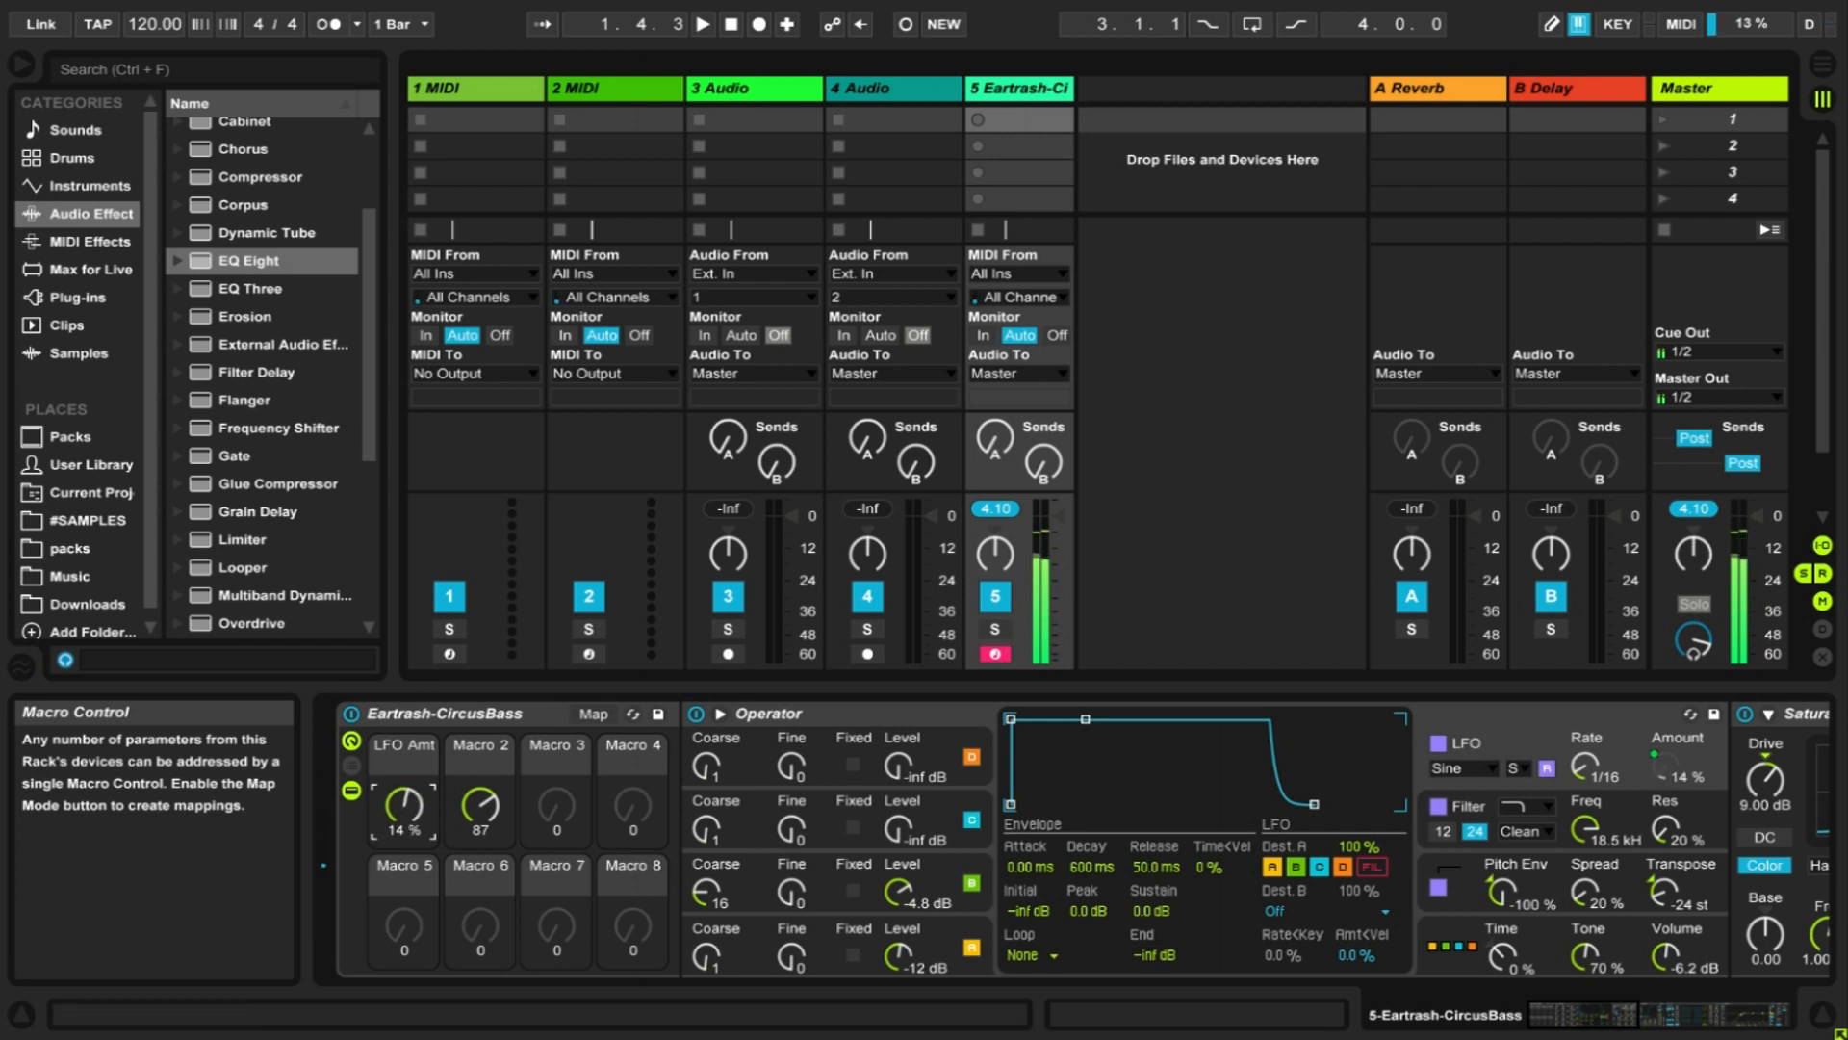
- Save the Eartrash-CircusBass rack as a preset in the User Library
click(659, 713)
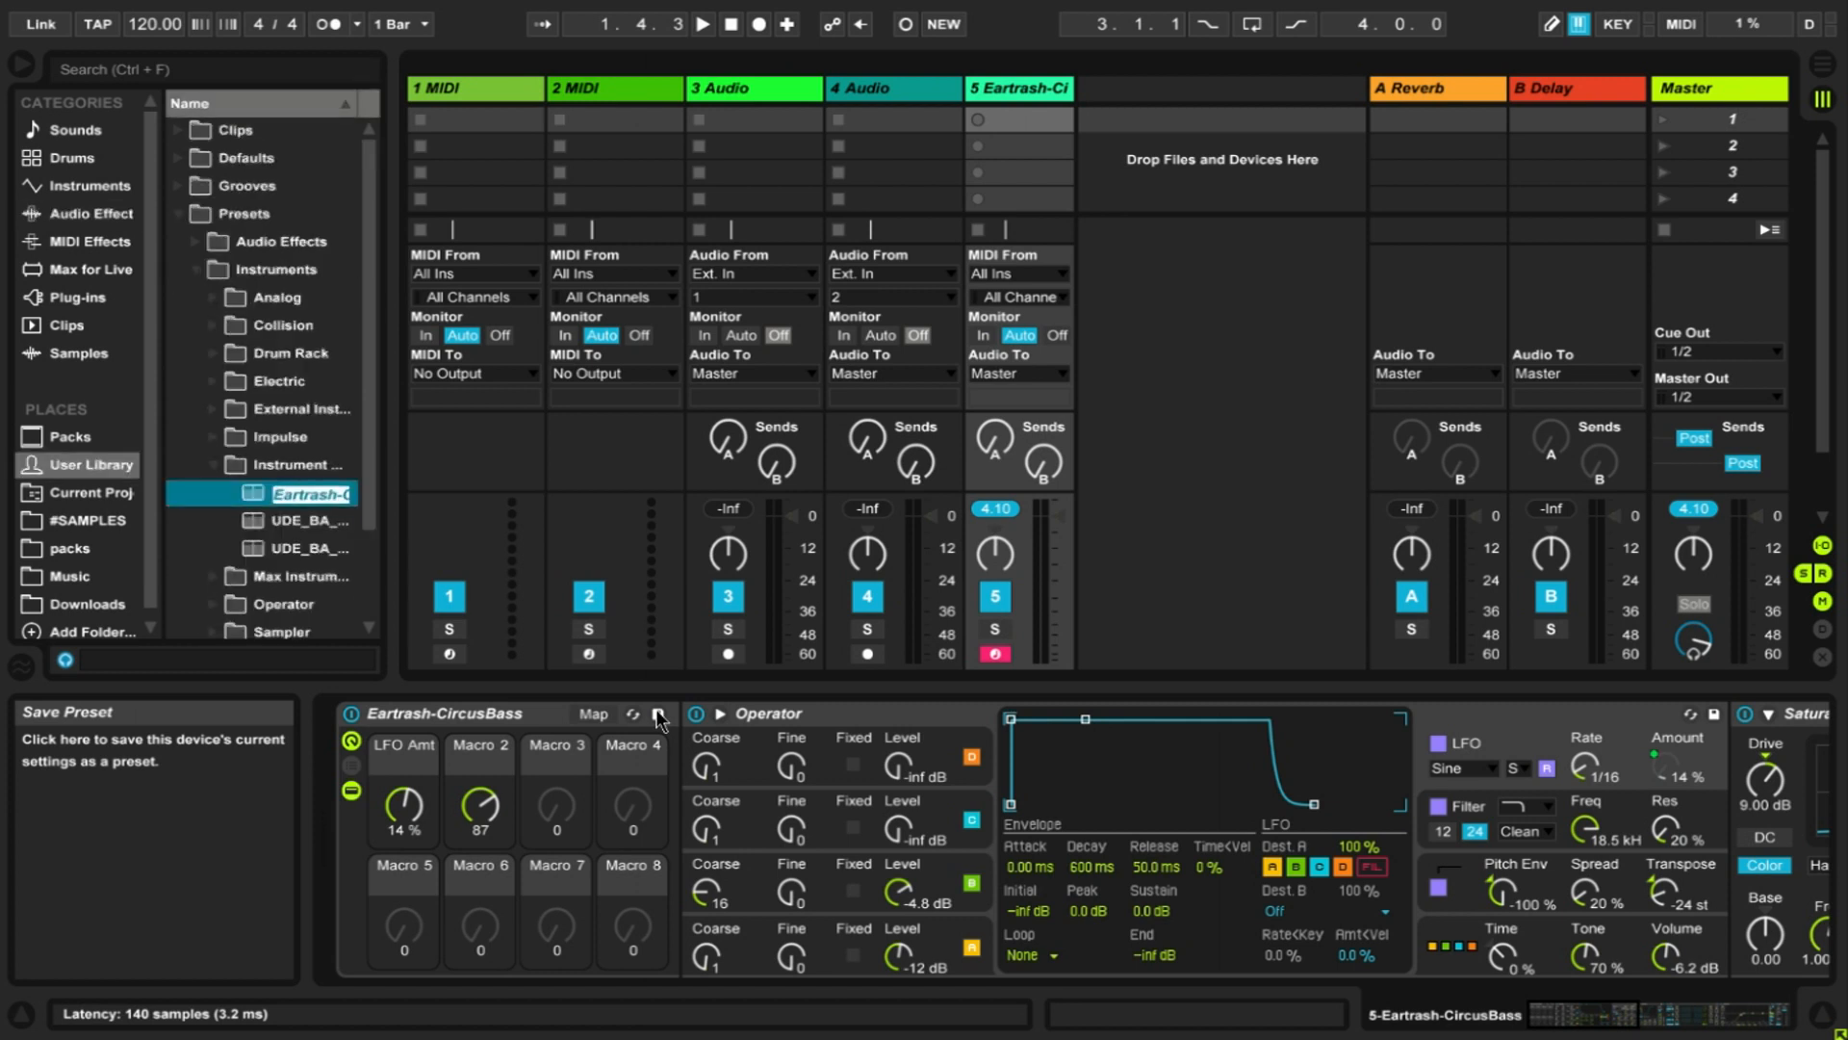